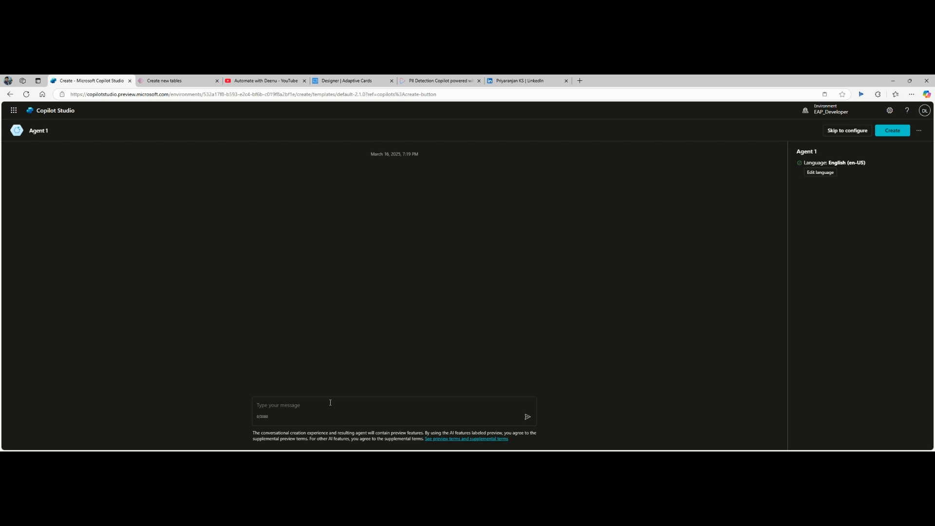
# Step: Ask the assistant for an agent that checks PII data in healthcare systems like Dataverse
pyautogui.write('create an a')
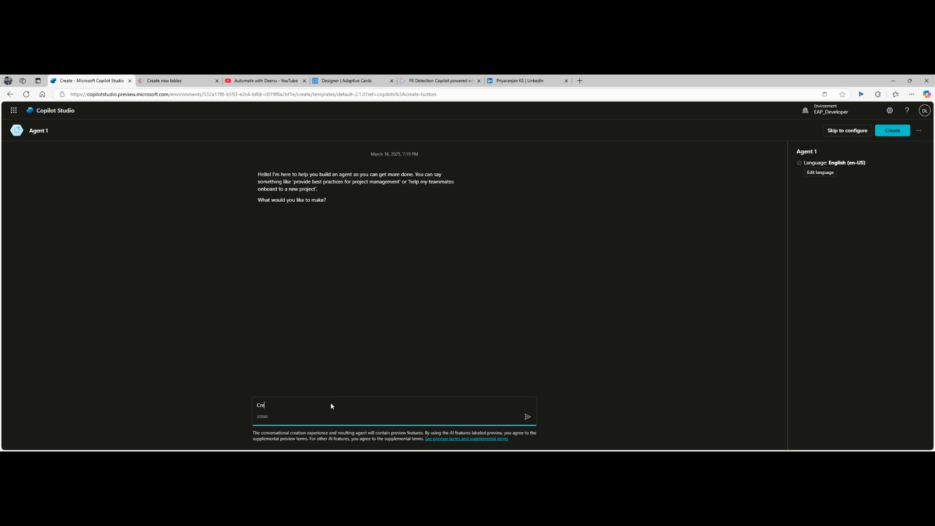
pyautogui.write('gent to check ')
pyautogui.write('PII data existi')
pyautogui.write('ng')
pyautogui.press('BackSpace')
pyautogui.press('BackSpace')
pyautogui.write('s in the healthcare system like data')
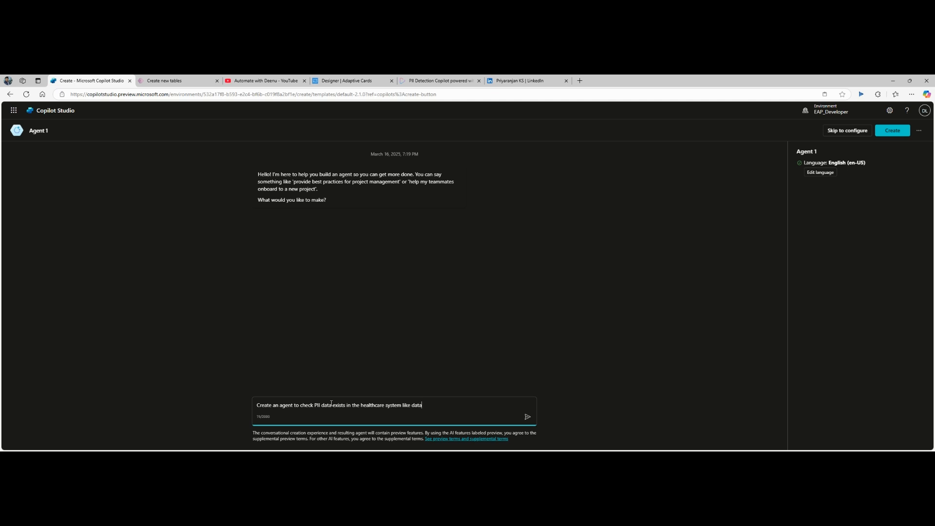
pyautogui.write('verse')
pyautogui.click(528, 422)
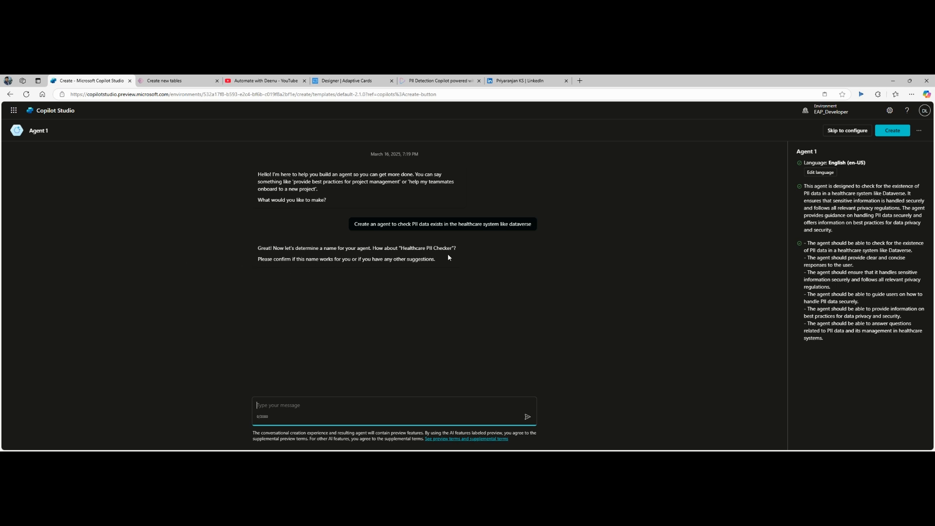
# Step: Confirm the suggested name and create the Healthcare PII Checker agent
pyautogui.write('Yes name looks fine')
pyautogui.press('Return')
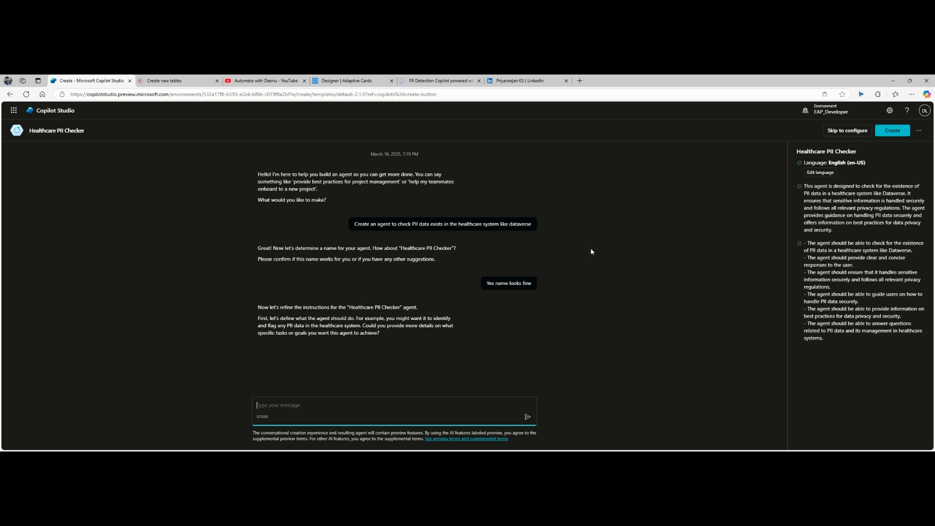
pyautogui.click(897, 131)
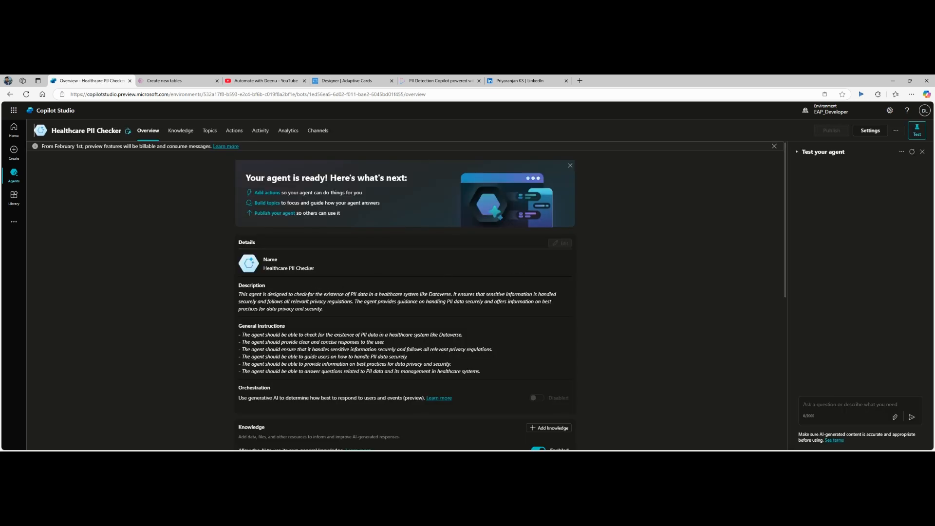
# Step: Scroll through the agent's overview page to review its description and instructions
pyautogui.scroll(-2, 374, 312)
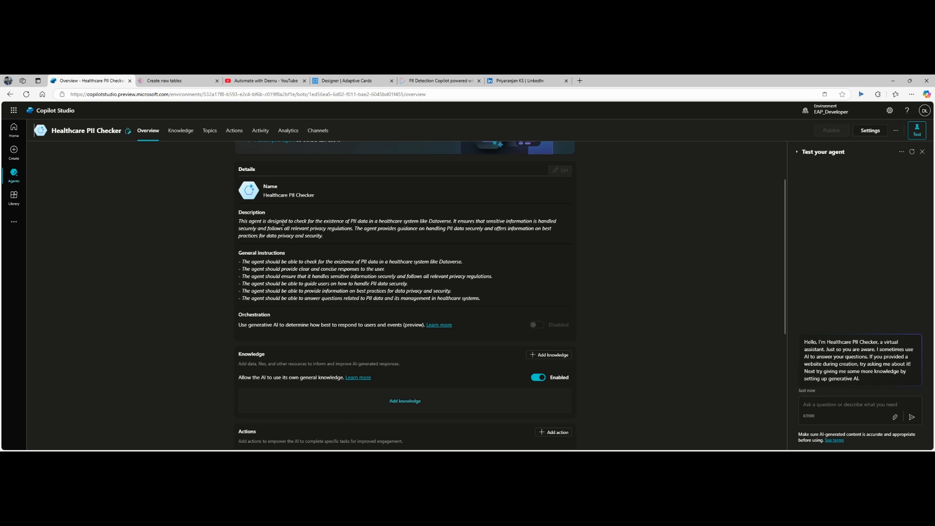
pyautogui.scroll(1, 271, 226)
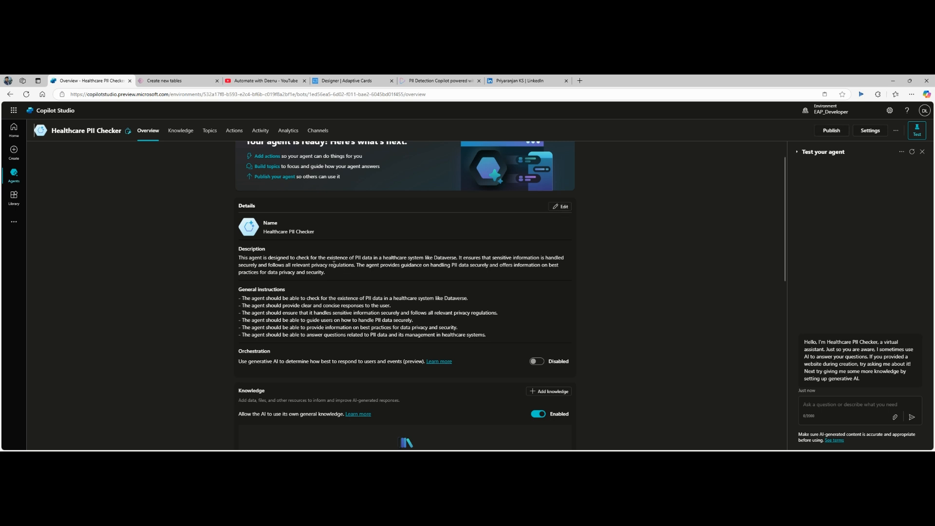
pyautogui.scroll(-3, 407, 333)
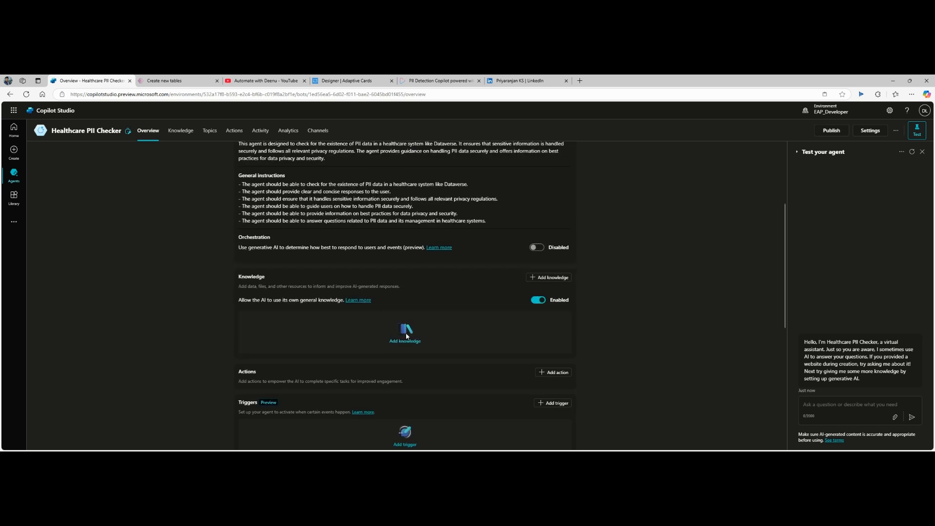
pyautogui.scroll(1, 305, 321)
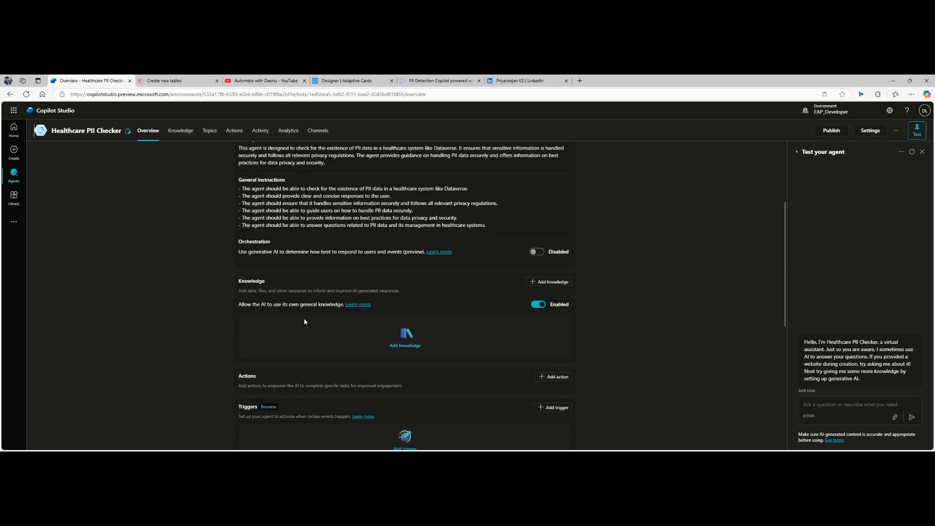
pyautogui.scroll(2, 305, 321)
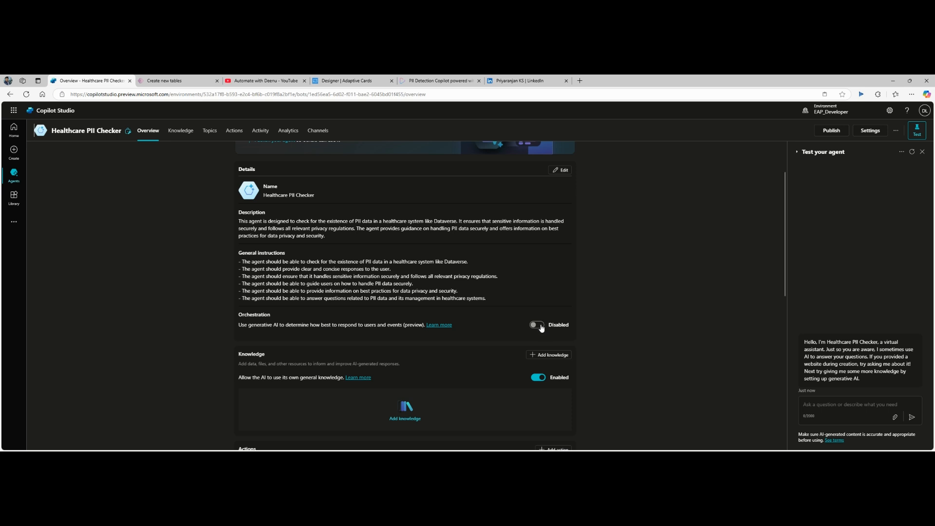
# Step: Switch the agent to generative orchestration, turn off enhanced search results, and save
pyautogui.click(873, 135)
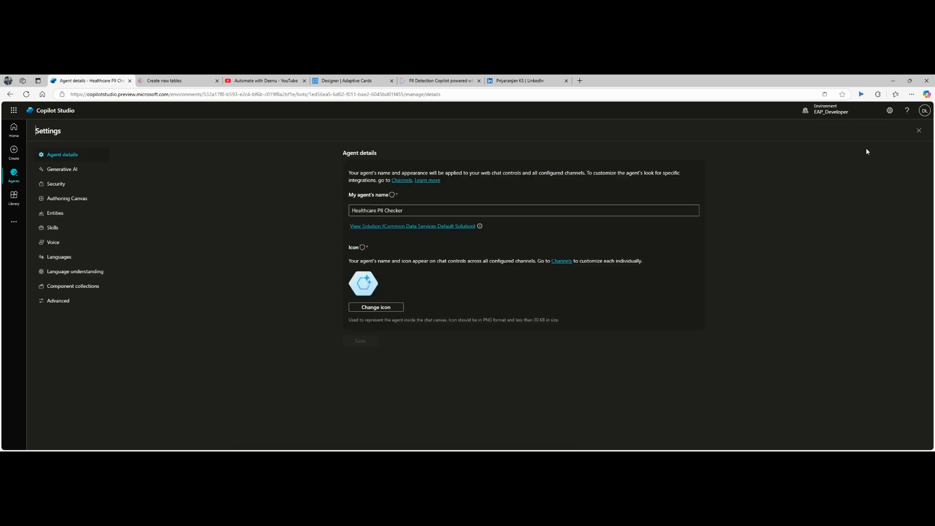
pyautogui.click(73, 171)
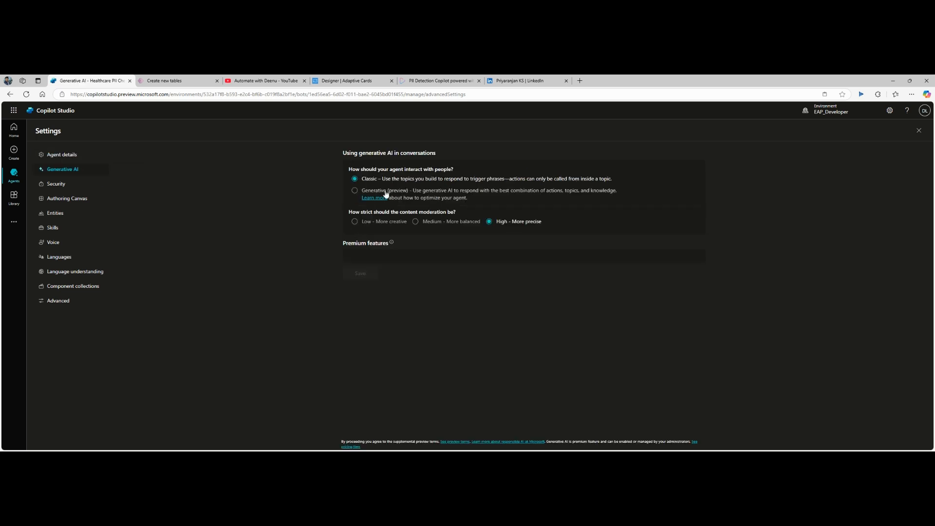
pyautogui.click(355, 192)
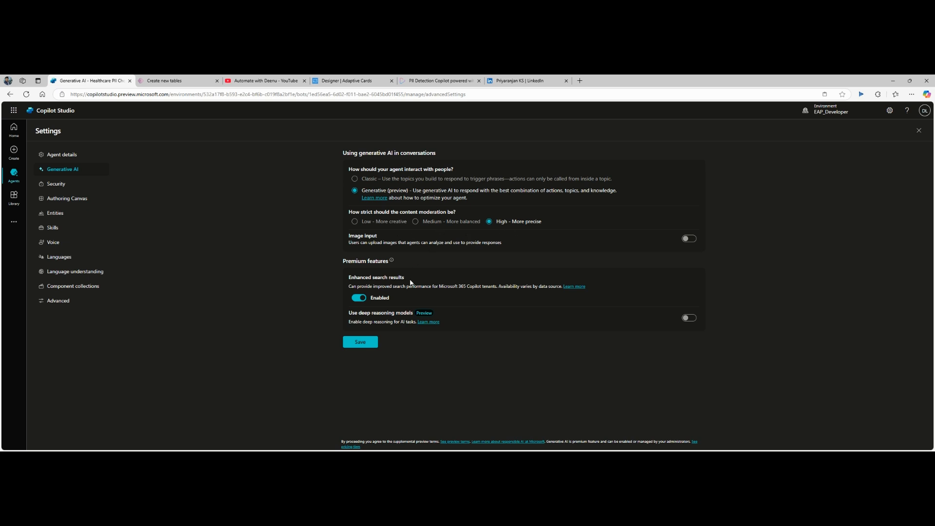
pyautogui.click(356, 298)
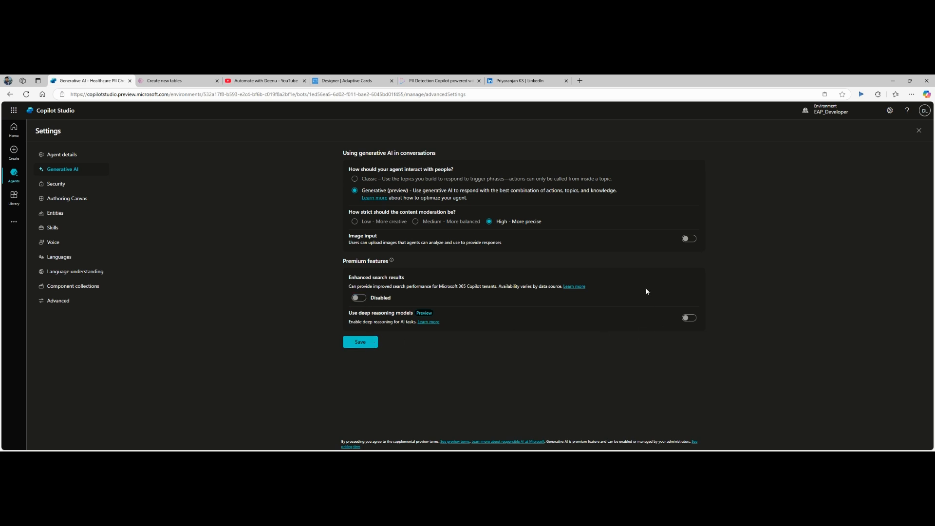
pyautogui.click(369, 343)
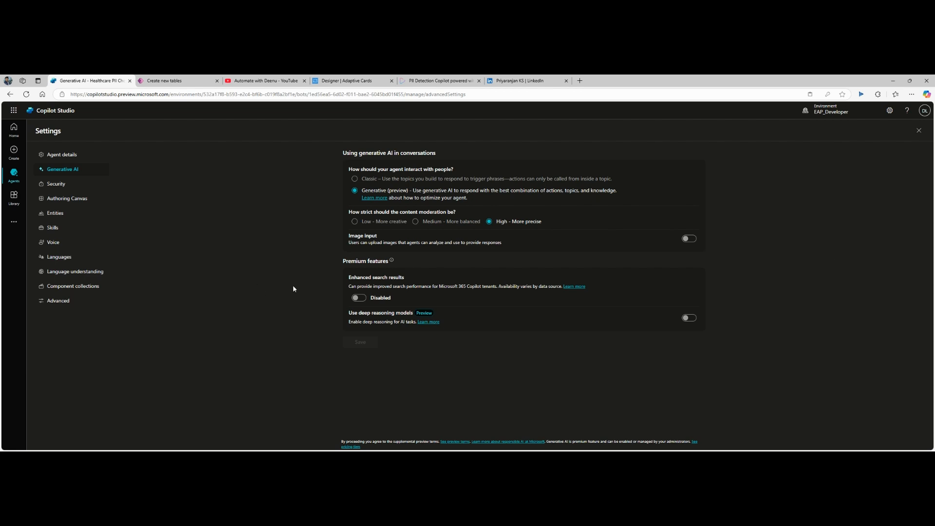
# Step: Close Settings, review the overview, and move to Power Apps' Create new tables page
pyautogui.click(919, 133)
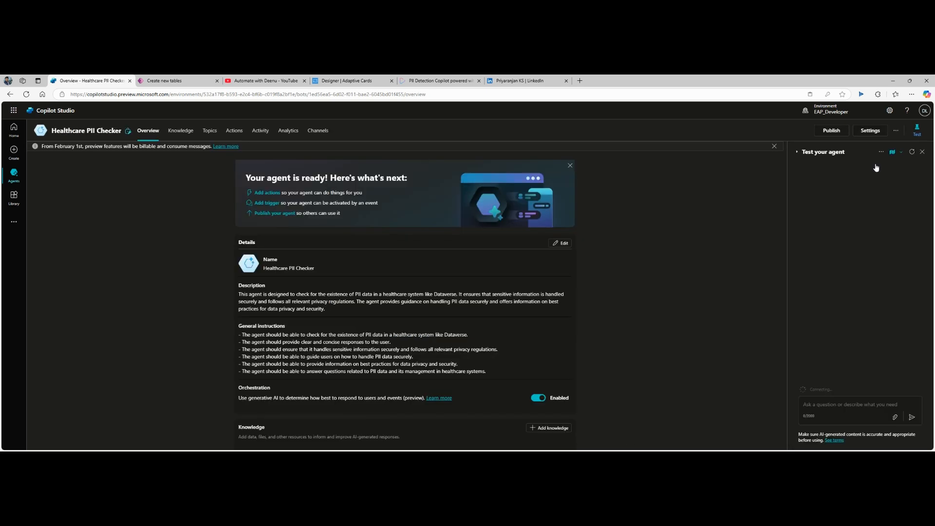
pyautogui.scroll(-2, 676, 296)
pyautogui.scroll(-2, 676, 297)
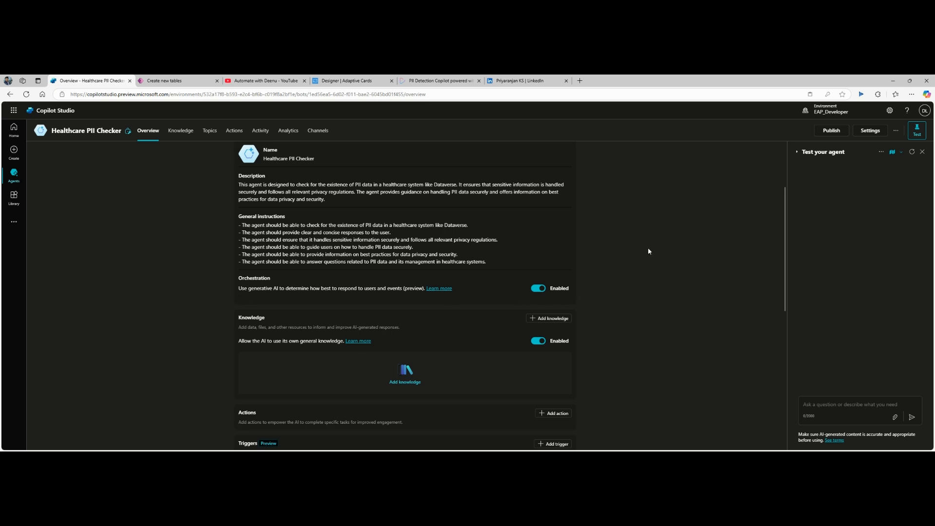
pyautogui.scroll(-8, 589, 251)
pyautogui.scroll(10, 138, 165)
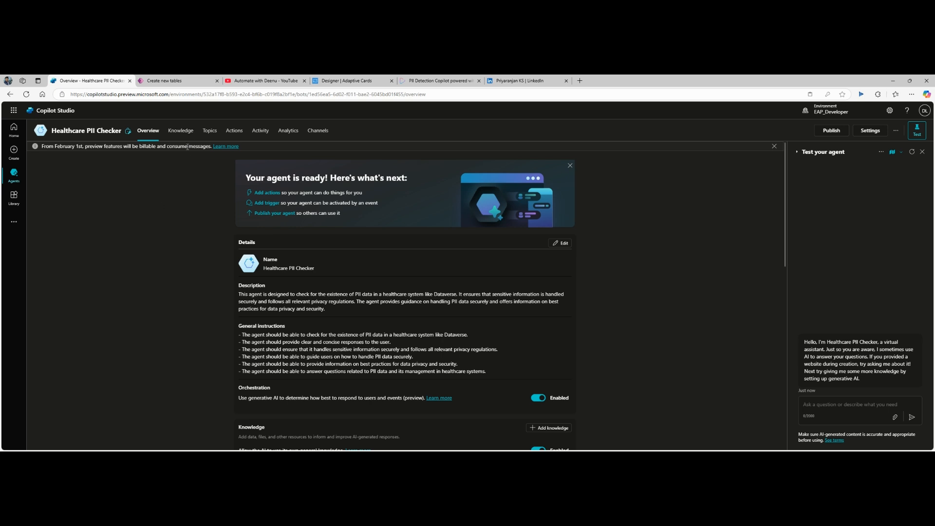
pyautogui.click(160, 81)
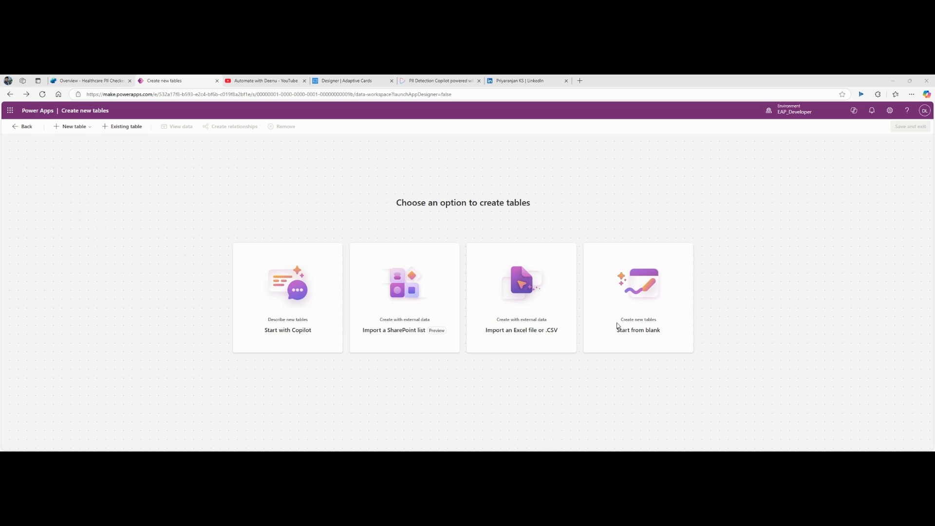
# Step: Paste a Copilot table prompt, changing Registration to Details, prefixing Create, and removing MedicalID
pyautogui.click(278, 278)
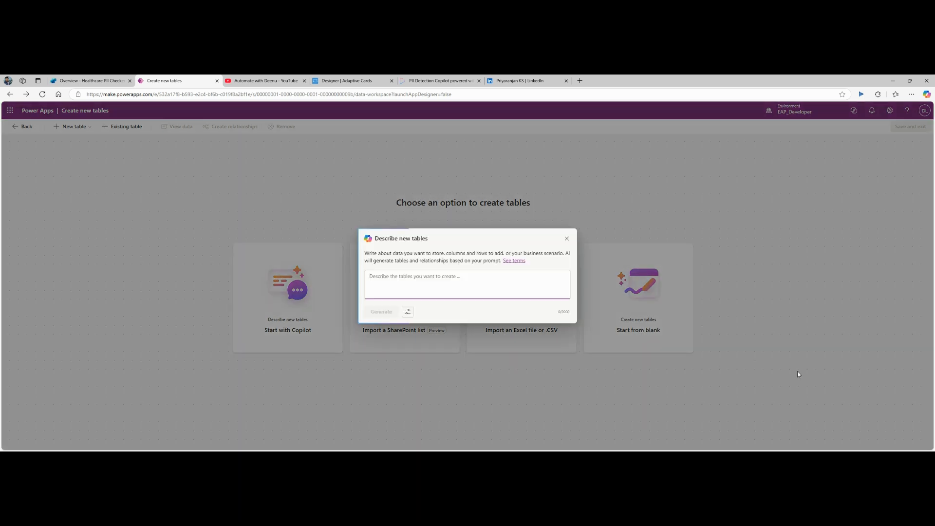
pyautogui.hotkey('ctrl', 'v')
pyautogui.scroll(3, 419, 285)
pyautogui.doubleClick(400, 279)
pyautogui.write('Detail')
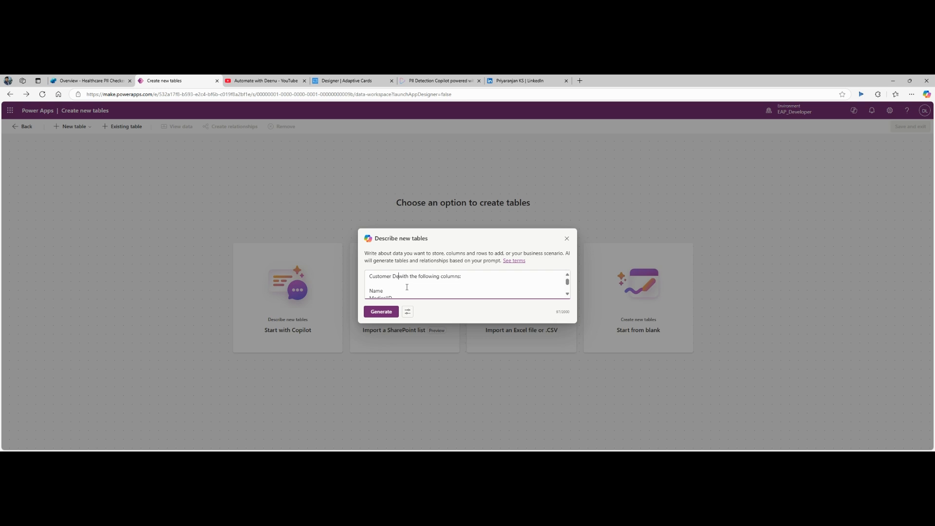
pyautogui.write('s')
pyautogui.click(372, 278)
pyautogui.write('Create')
pyautogui.press('BackSpace')
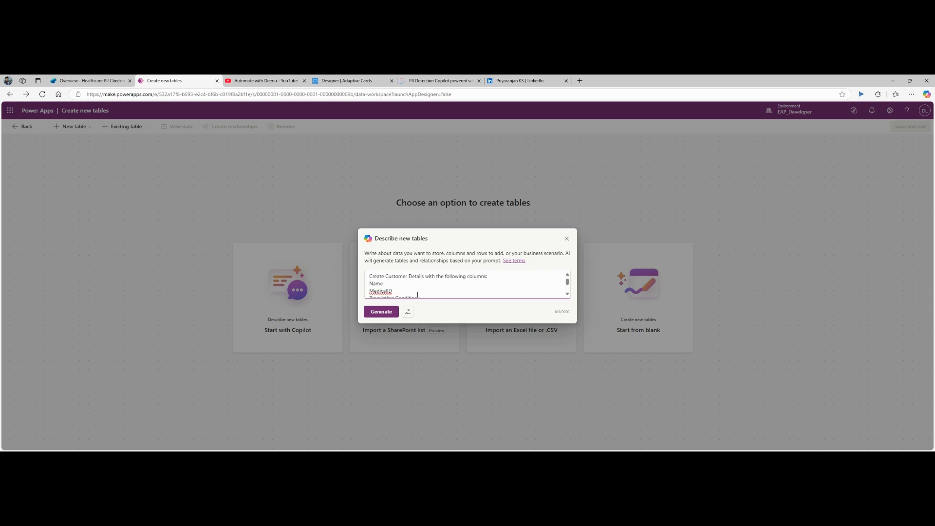
pyautogui.doubleClick(386, 290)
pyautogui.press('BackSpace')
pyautogui.press('BackSpace')
# Step: Limit generation to one table and generate it from the prompt
pyautogui.scroll(-1, 441, 290)
pyautogui.scroll(1, 441, 290)
pyautogui.click(408, 312)
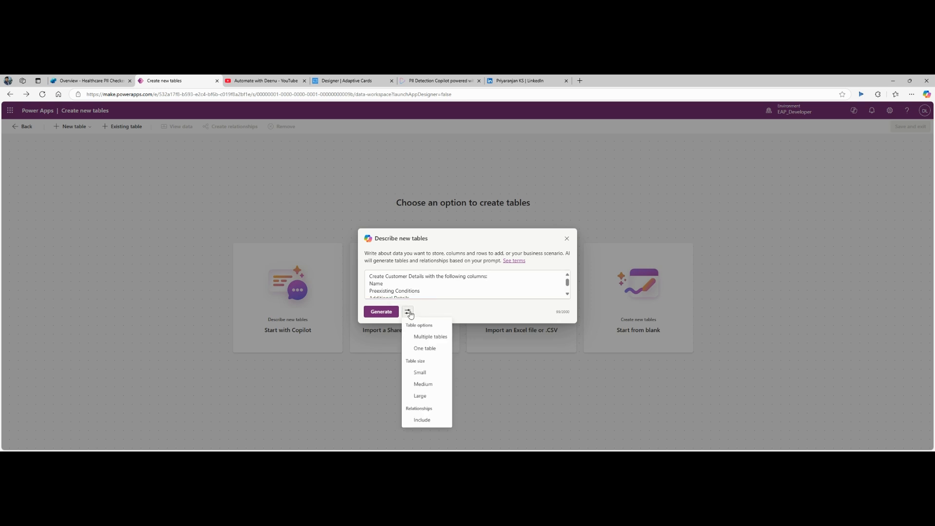
pyautogui.click(424, 354)
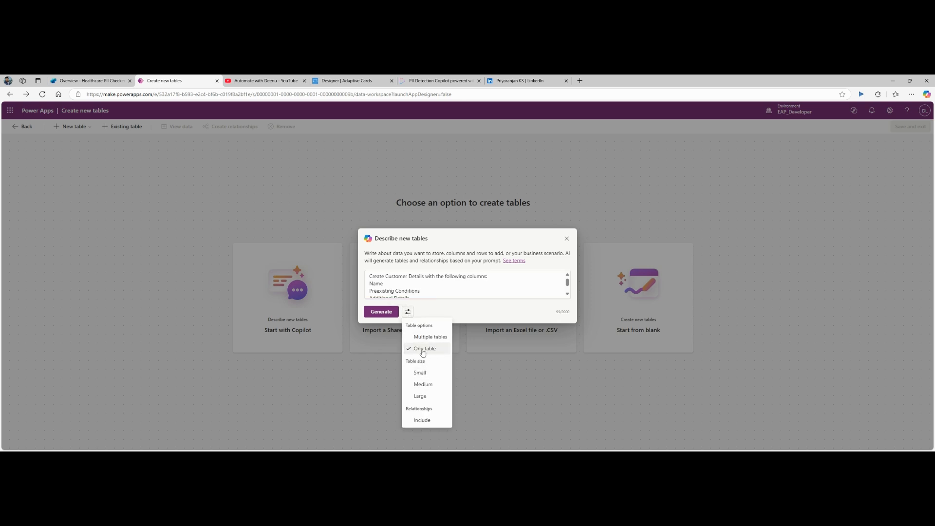
pyautogui.click(381, 312)
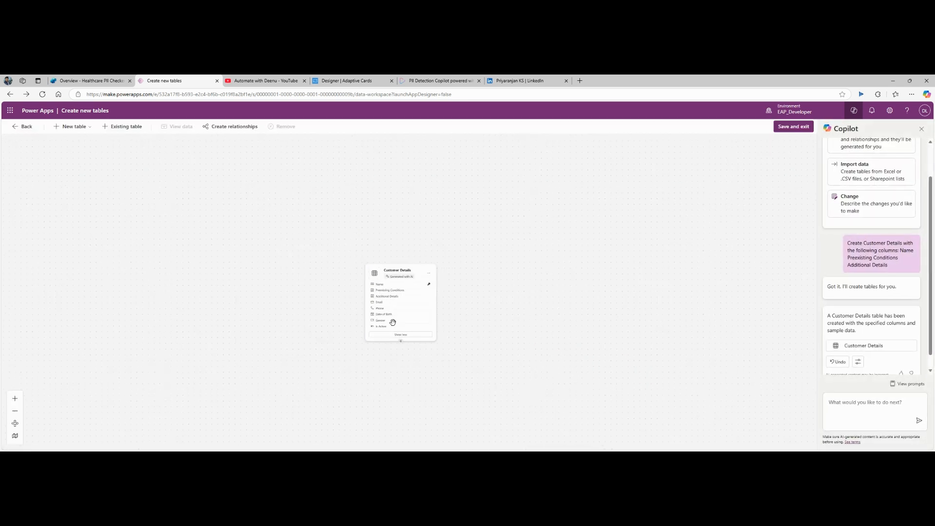
# Step: Preview Customer Details rows, have Copilot add credit card numbers to Additional Details, then Save and exit
pyautogui.click(465, 224)
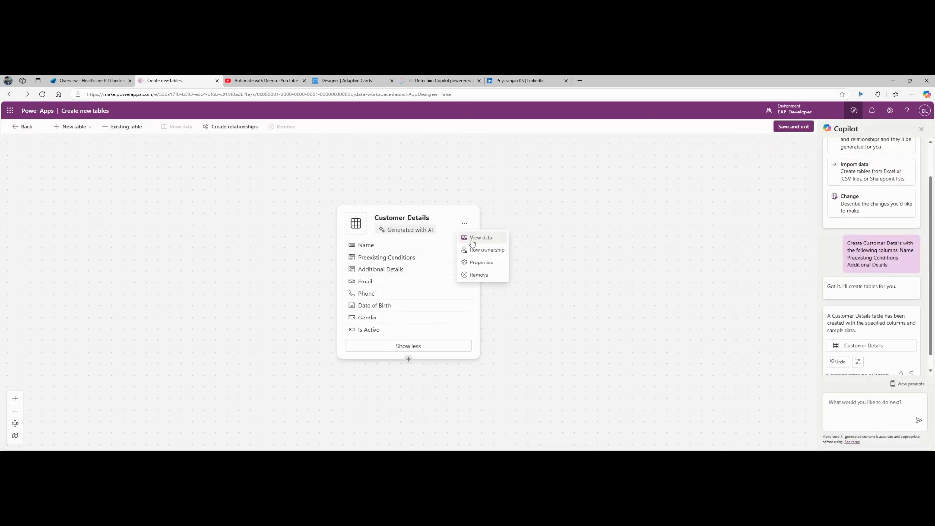
pyautogui.click(478, 240)
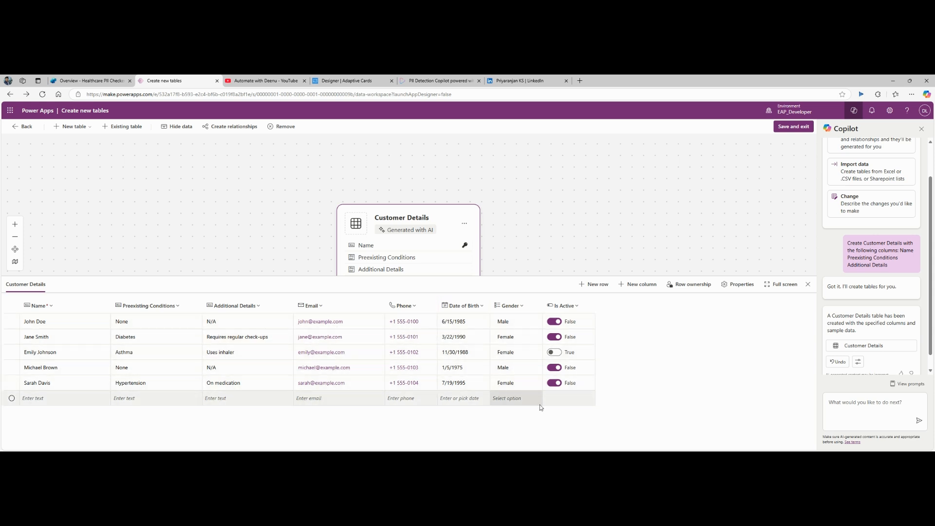
pyautogui.click(852, 402)
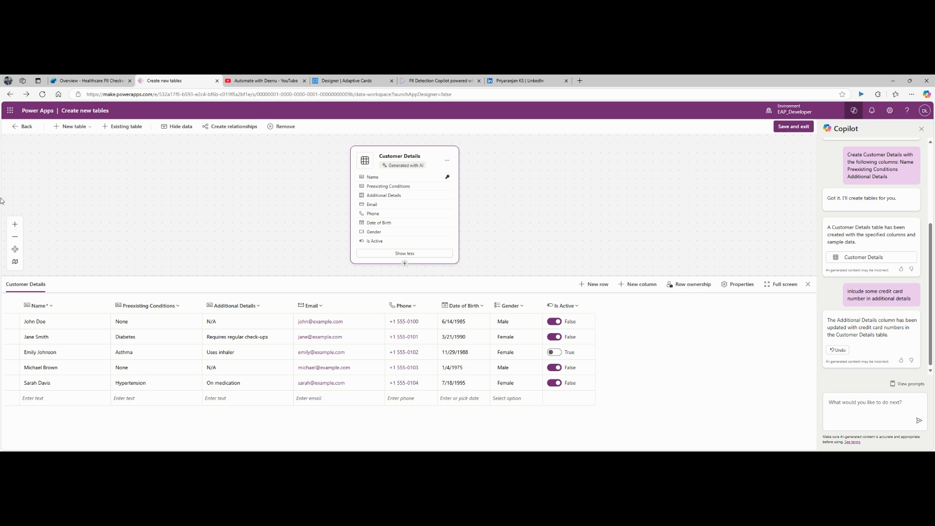
pyautogui.click(787, 131)
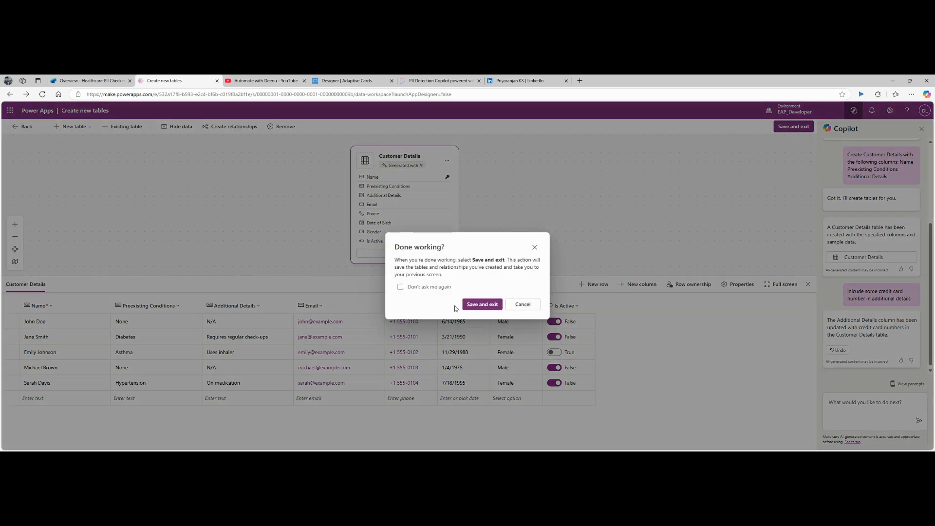
# Step: Confirm saving the tables, then open Customer Details for editing its rows
pyautogui.click(475, 305)
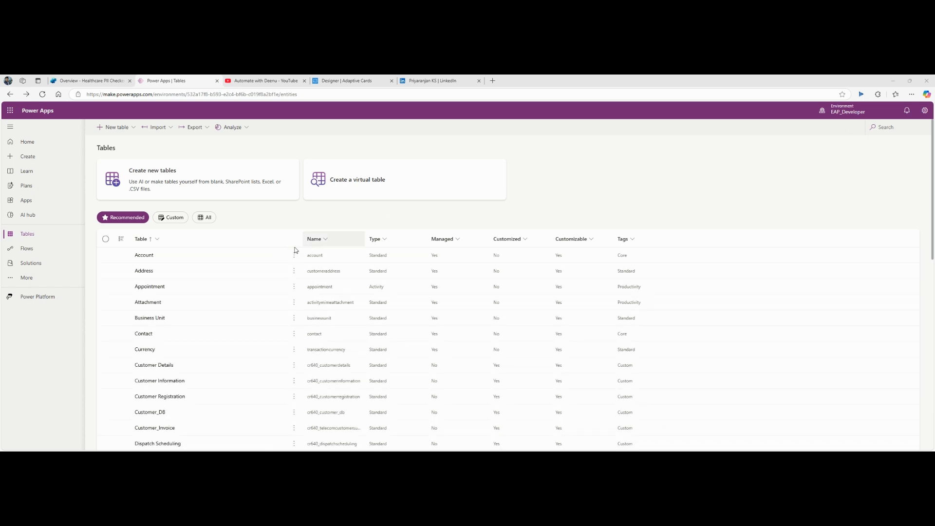
pyautogui.click(146, 369)
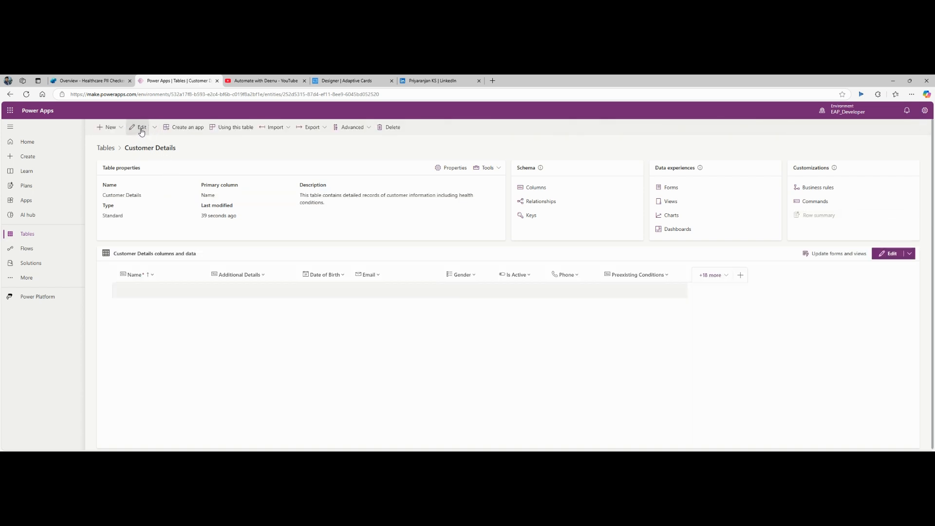
pyautogui.click(141, 128)
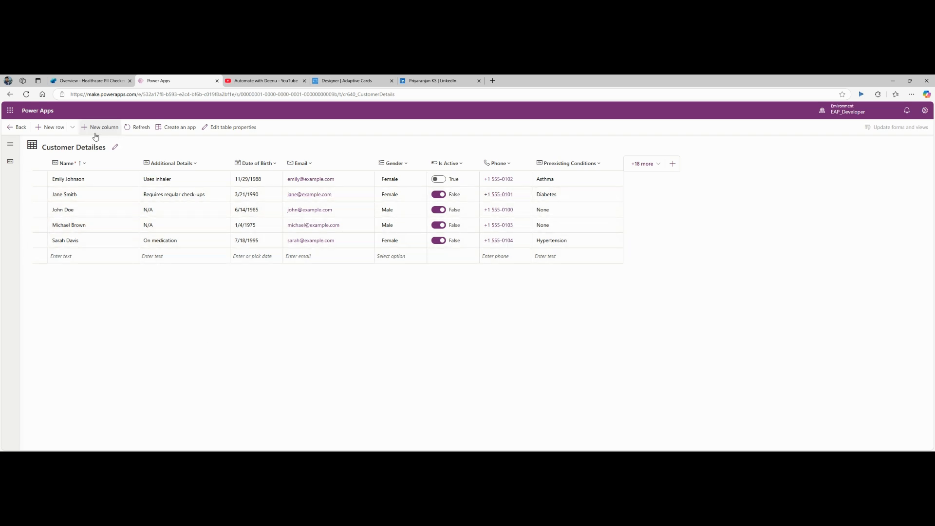
# Step: Add a MedicalID autonumber column with seed 10001 and save it
pyautogui.click(98, 128)
pyautogui.click(736, 159)
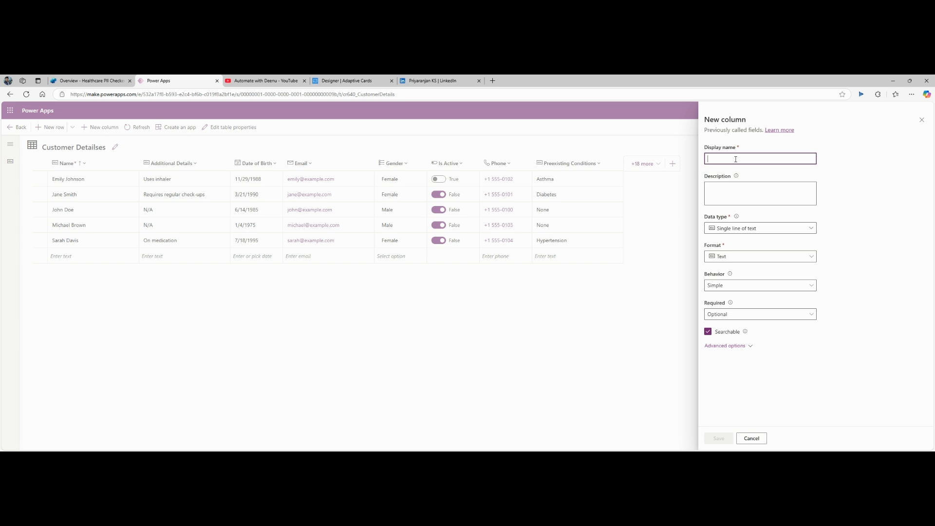
pyautogui.write('MedicalID')
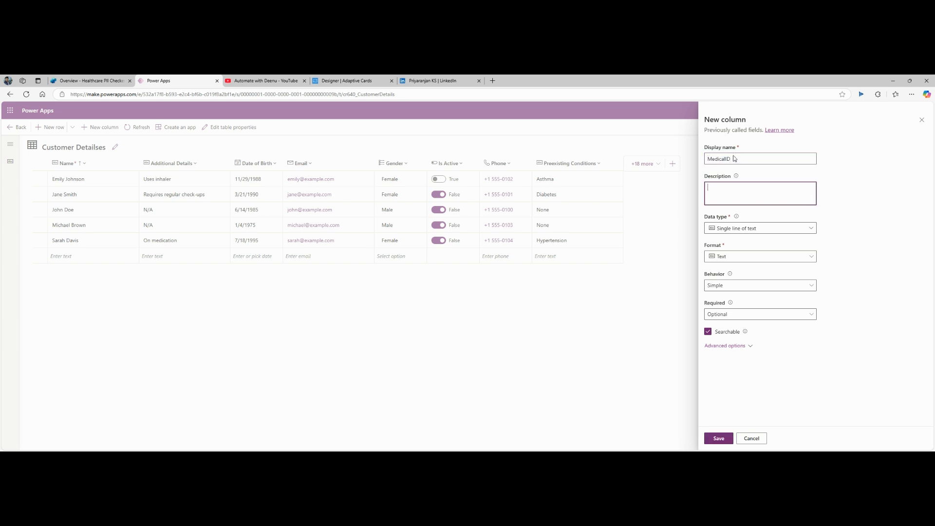
pyautogui.click(785, 229)
pyautogui.click(757, 336)
pyautogui.click(741, 385)
pyautogui.write('10001')
pyautogui.scroll(-1, 918, 321)
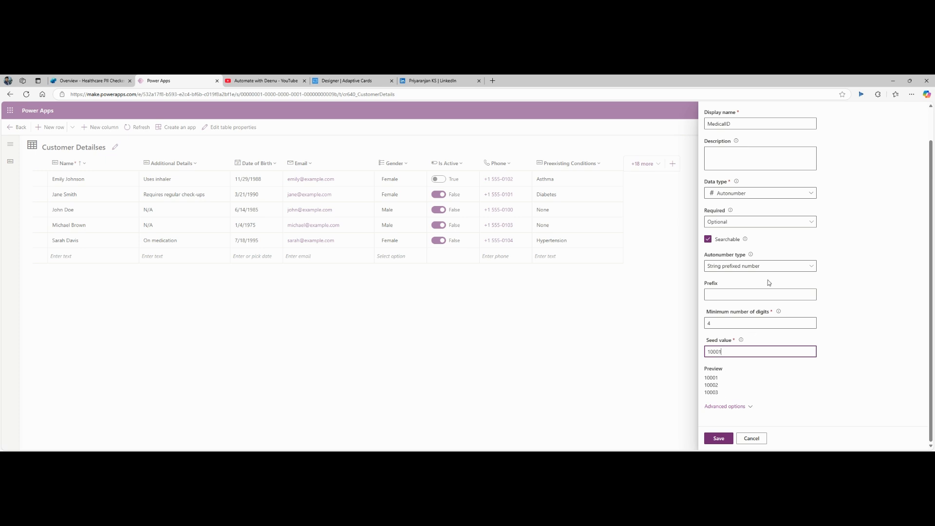
pyautogui.scroll(1, 878, 237)
pyautogui.scroll(-1, 879, 265)
pyautogui.click(724, 440)
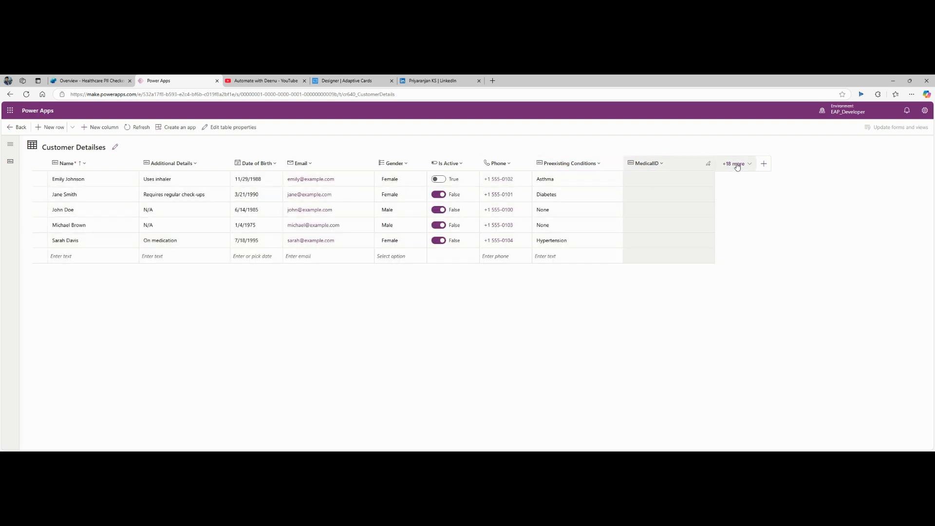
# Step: Move MedicalID to the first column and paste the first patient's name into a new row
pyautogui.moveTo(645, 165); pyautogui.dragTo(62, 176)
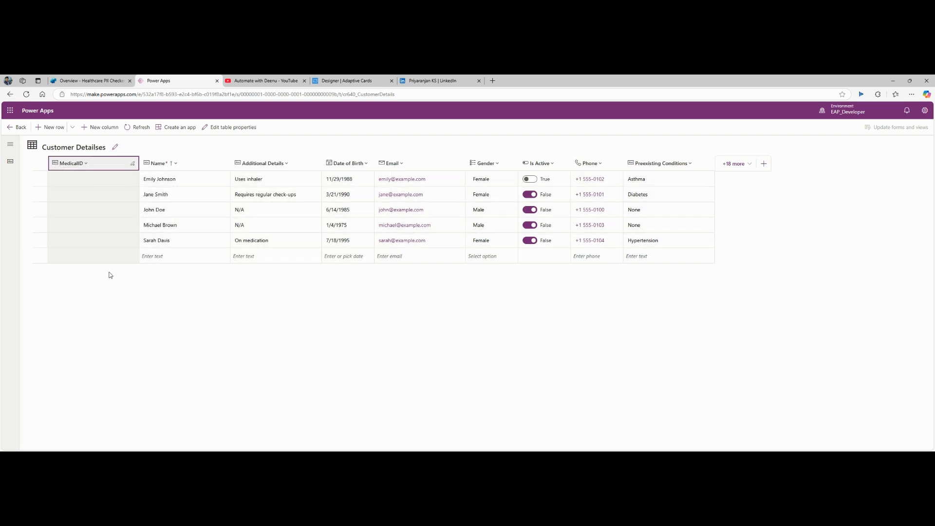
pyautogui.click(190, 180)
pyautogui.hotkey('ctrl', 'c')
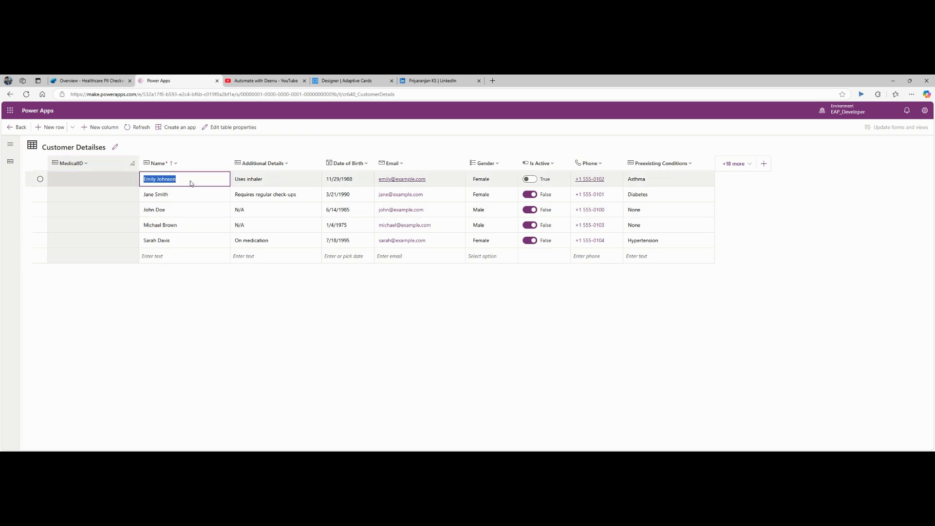
pyautogui.click(178, 256)
pyautogui.hotkey('ctrl', 'v')
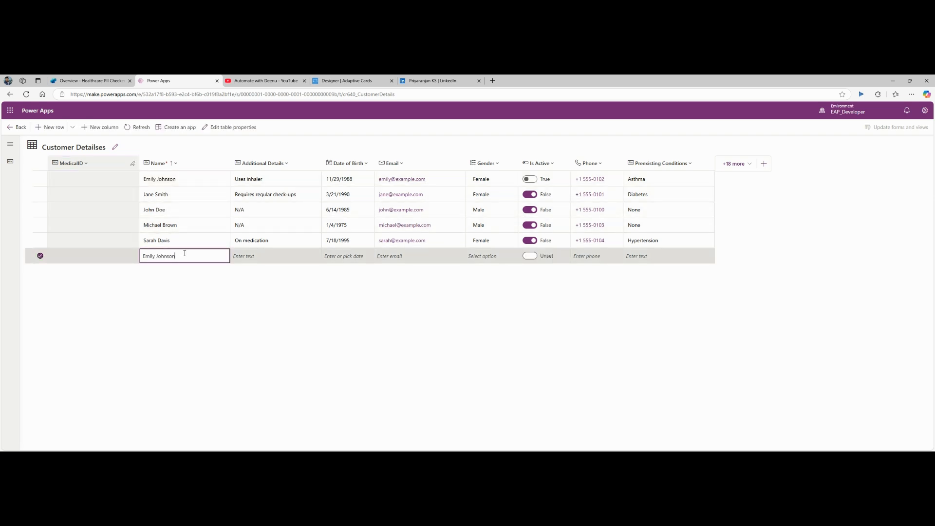
pyautogui.click(283, 176)
pyautogui.click(283, 179)
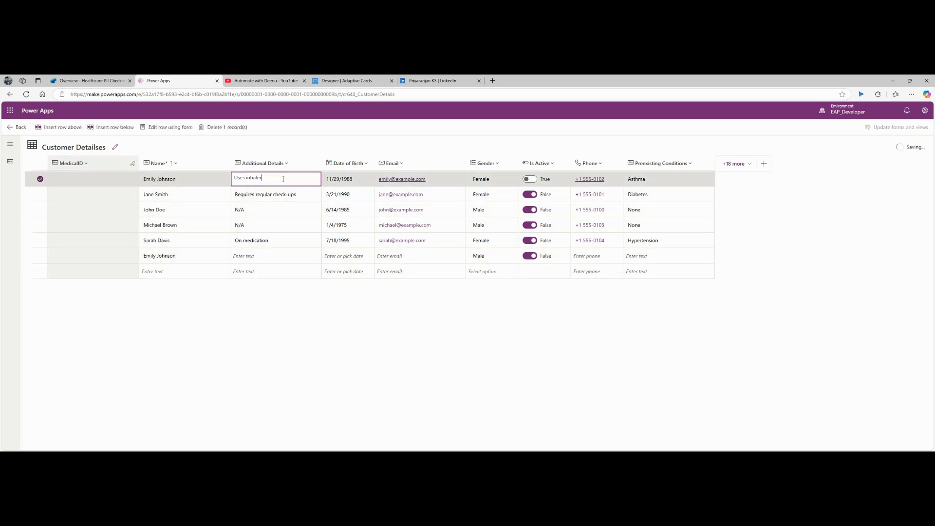
# Step: Enter a credit card number as the new row's Additional Details
pyautogui.hotkey('ctrl', 'a')
pyautogui.hotkey('ctrl', 'c')
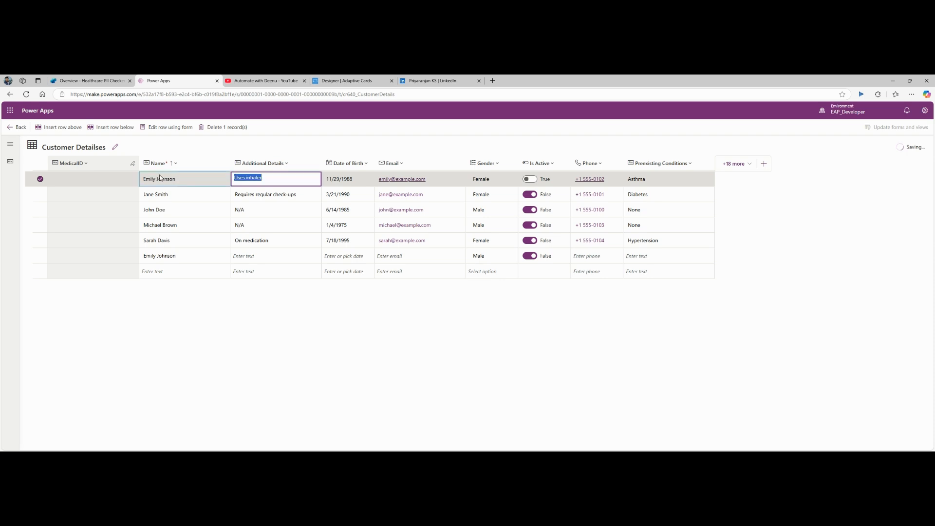
pyautogui.click(262, 255)
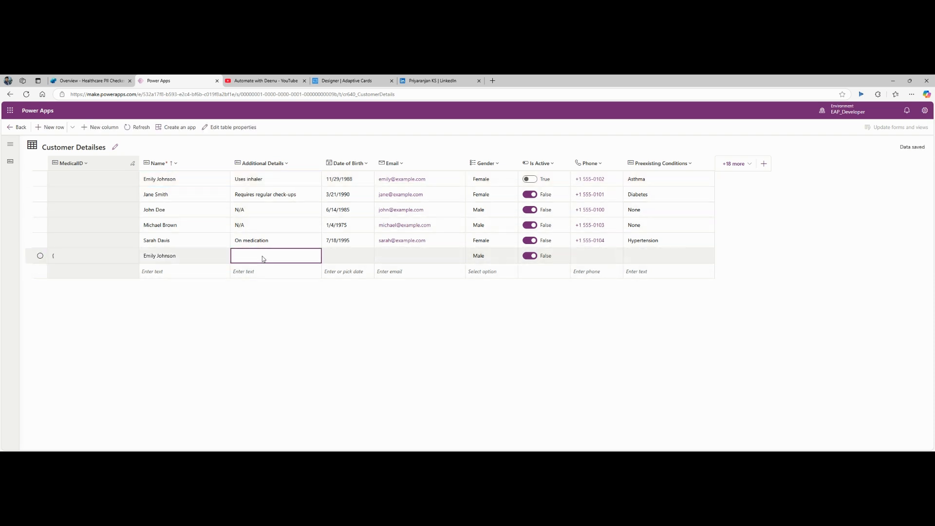
pyautogui.click(263, 256)
pyautogui.hotkey('ctrl', 'v')
pyautogui.hotkey('ctrl', 'a')
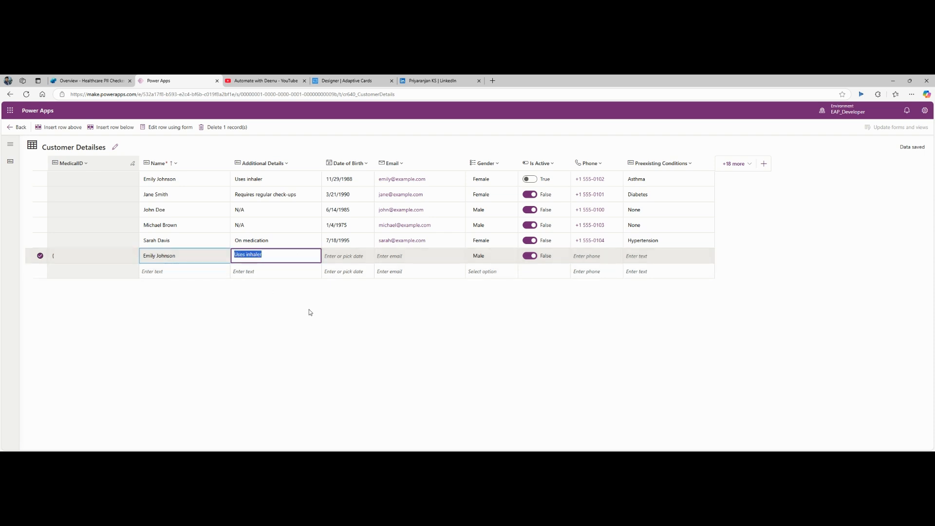
pyautogui.click(343, 371)
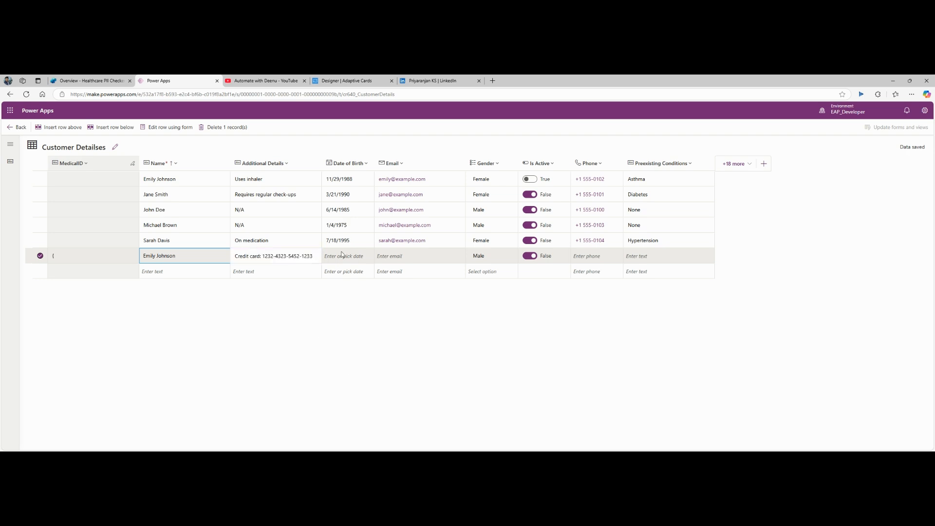
# Step: Copy the first patient's date of birth and email into the new row
pyautogui.click(342, 255)
pyautogui.click(340, 181)
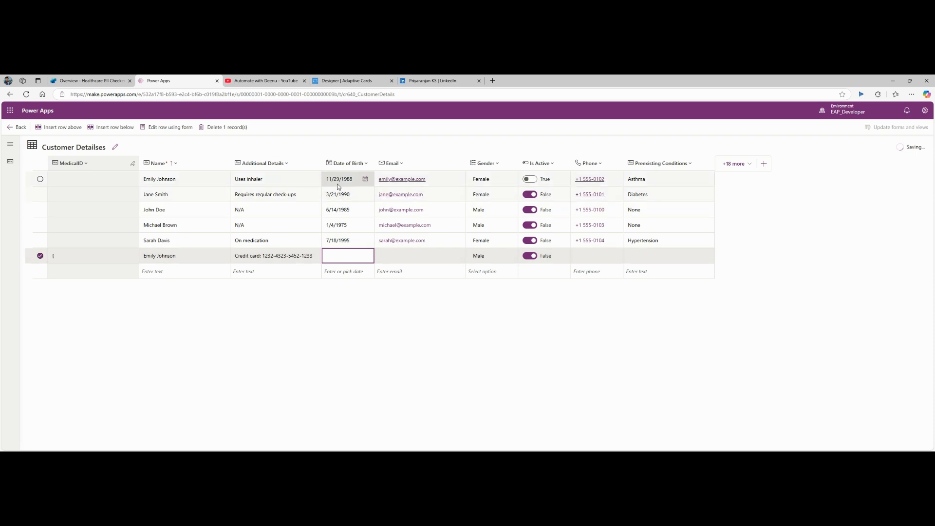
pyautogui.click(344, 254)
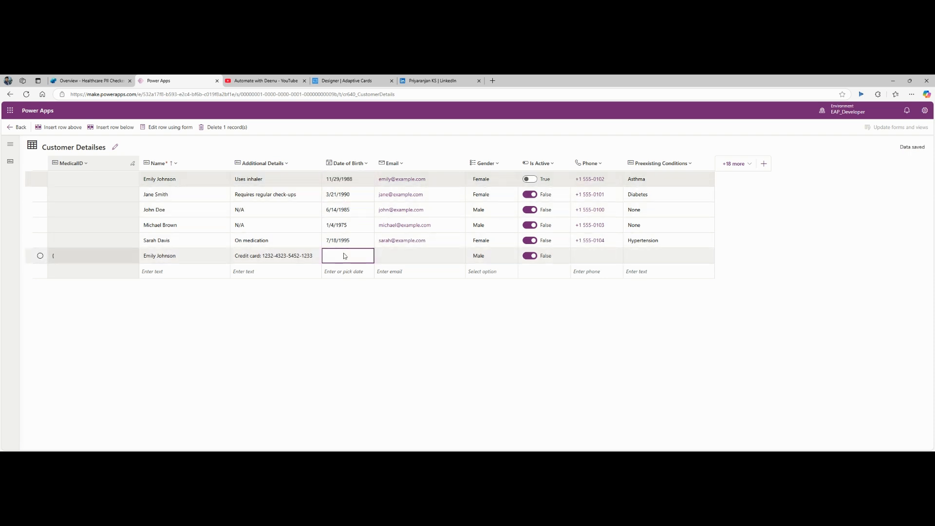
pyautogui.write('11/29/1988')
pyautogui.click(439, 180)
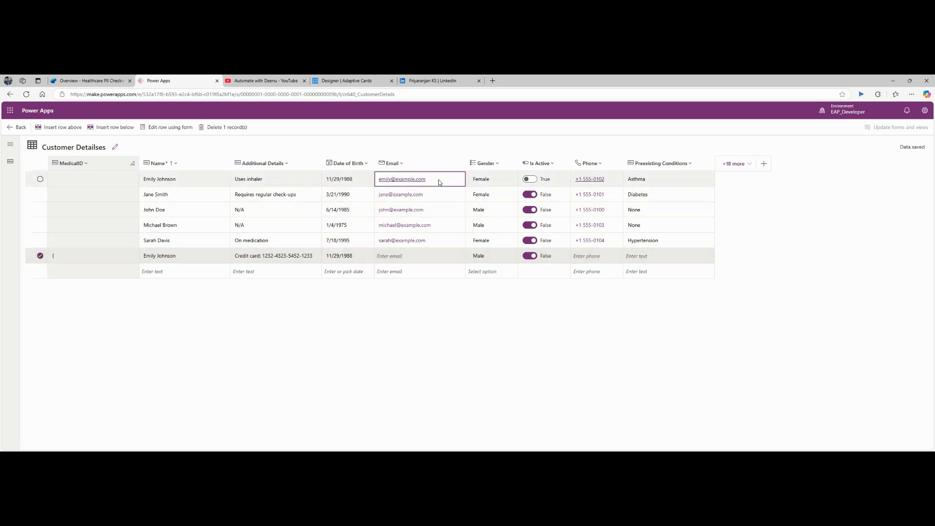
pyautogui.click(439, 180)
pyautogui.hotkey('ctrl', 'c')
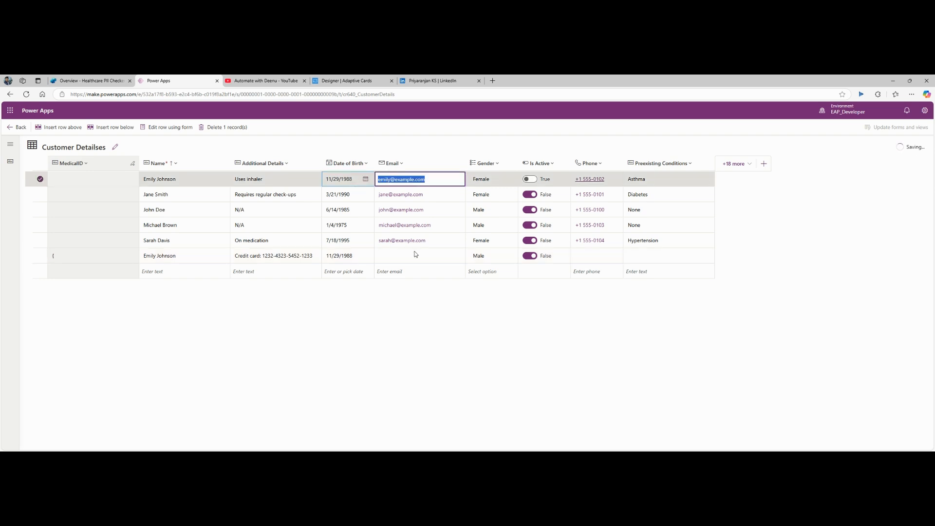
pyautogui.click(416, 256)
pyautogui.hotkey('ctrl', 'v')
# Step: Set the new row's gender to Female, Is Active to True, and condition to Hypertension
pyautogui.click(484, 258)
pyautogui.click(512, 262)
pyautogui.click(511, 259)
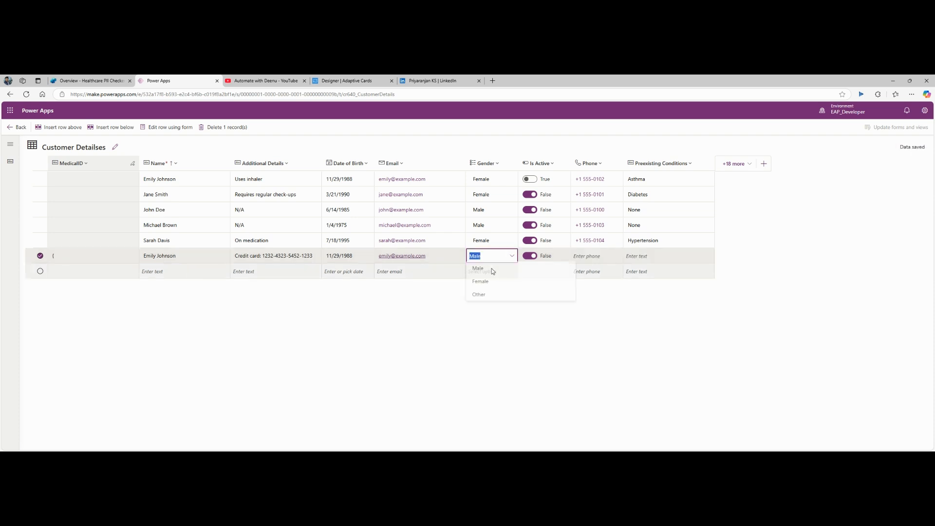
pyautogui.click(491, 280)
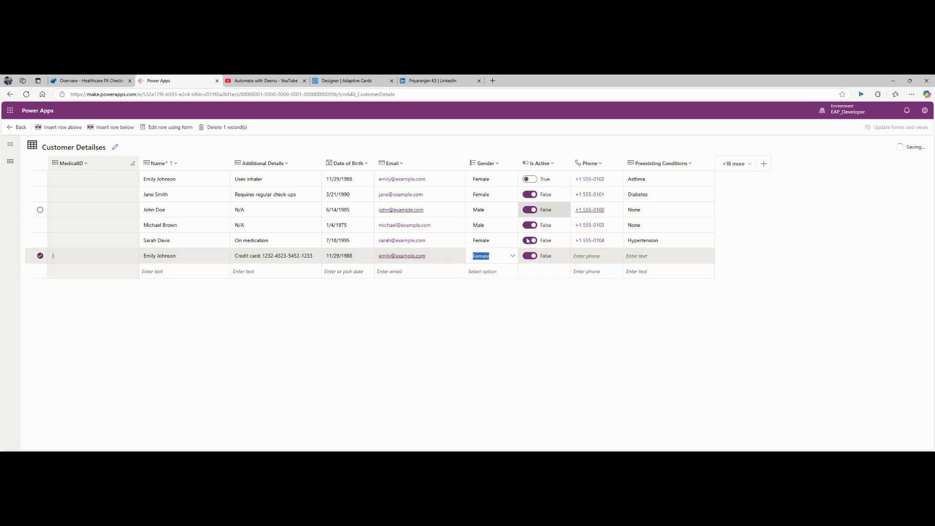
pyautogui.click(530, 256)
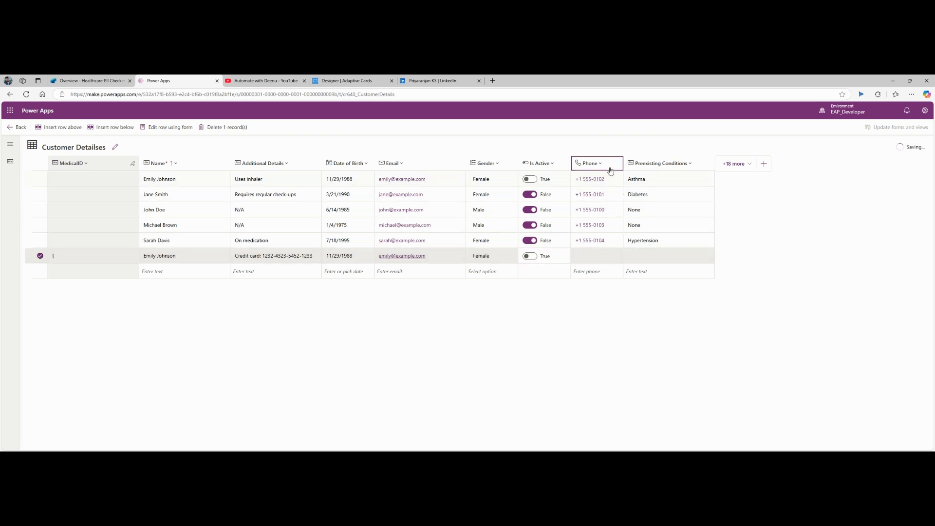
pyautogui.click(650, 256)
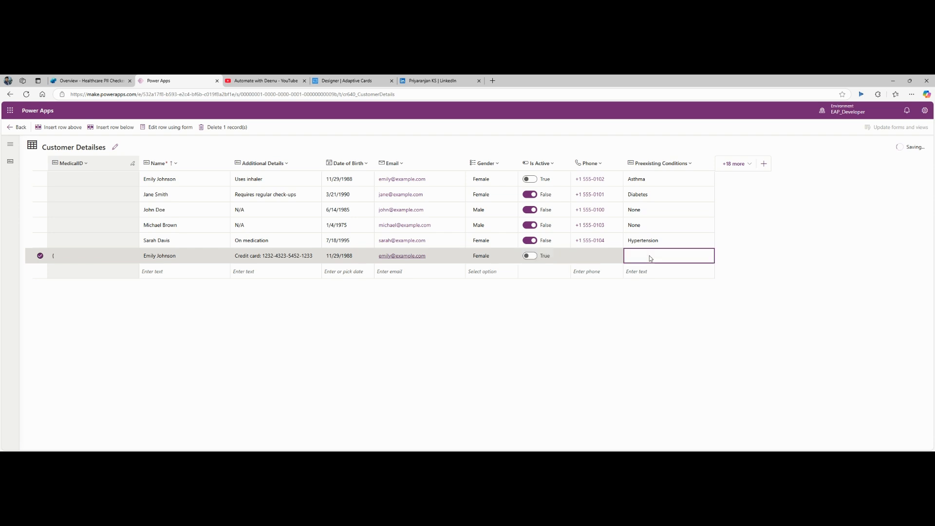
pyautogui.write('Hype')
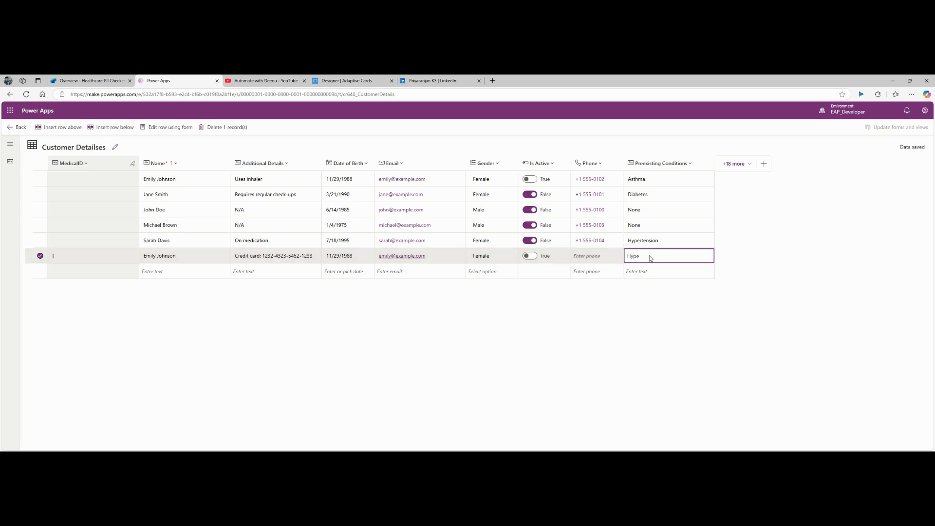
pyautogui.write('wtension')
pyautogui.click(440, 317)
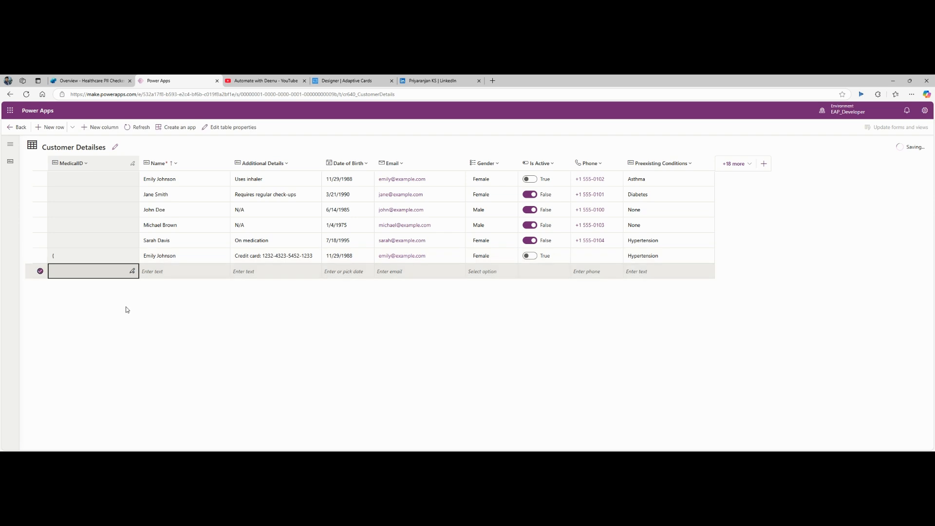
# Step: Refresh the table to check MedicalID values and open the MedicalID column's settings
pyautogui.click(85, 261)
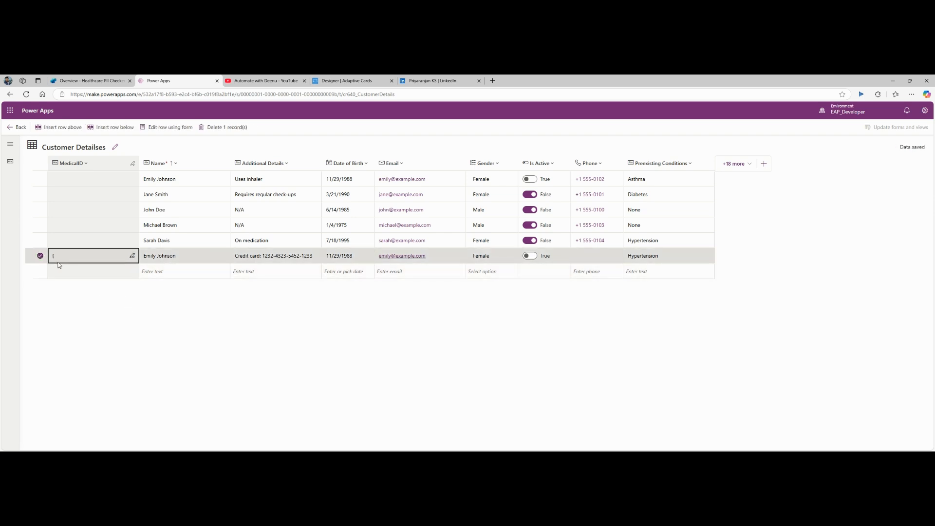
pyautogui.click(86, 277)
pyautogui.click(176, 274)
pyautogui.click(177, 327)
pyautogui.click(136, 128)
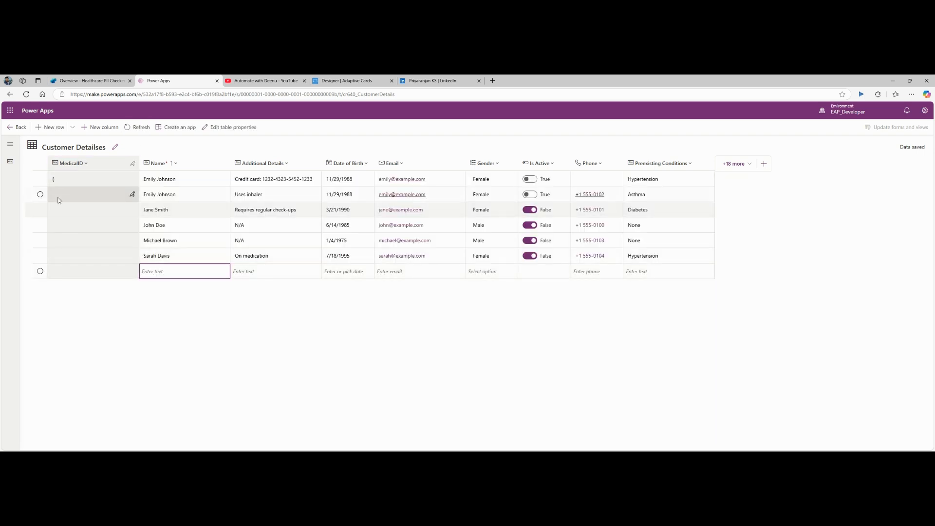
pyautogui.click(71, 184)
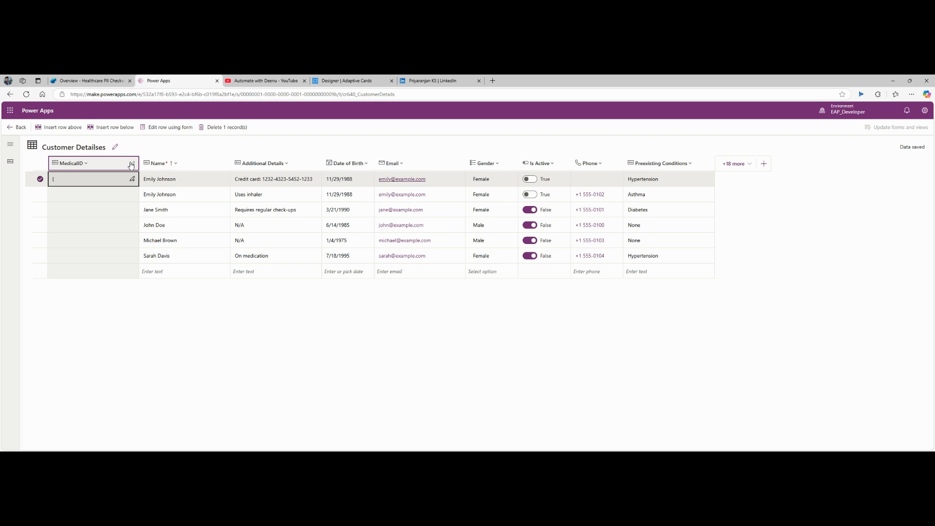
pyautogui.click(88, 164)
pyautogui.click(82, 178)
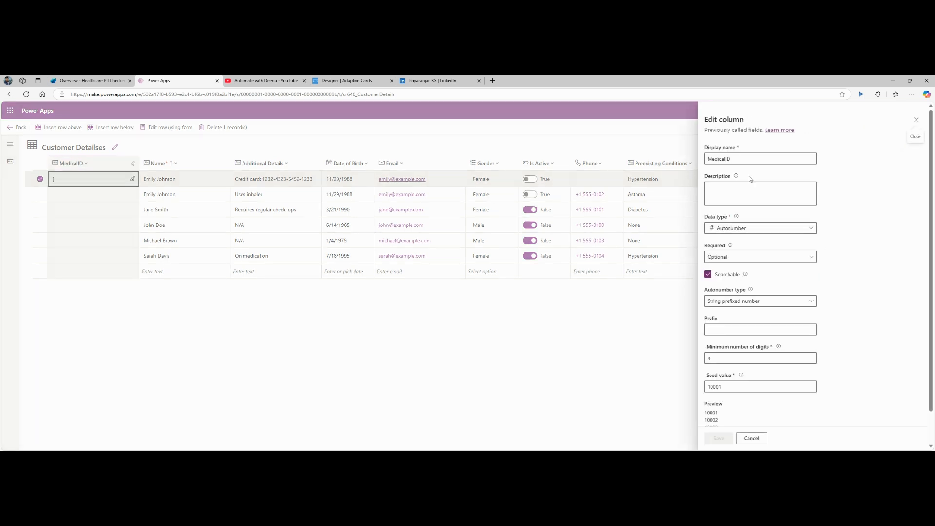
# Step: Make MedicalID business required with string-prefixed autonumbering, review advanced options, and save
pyautogui.click(757, 258)
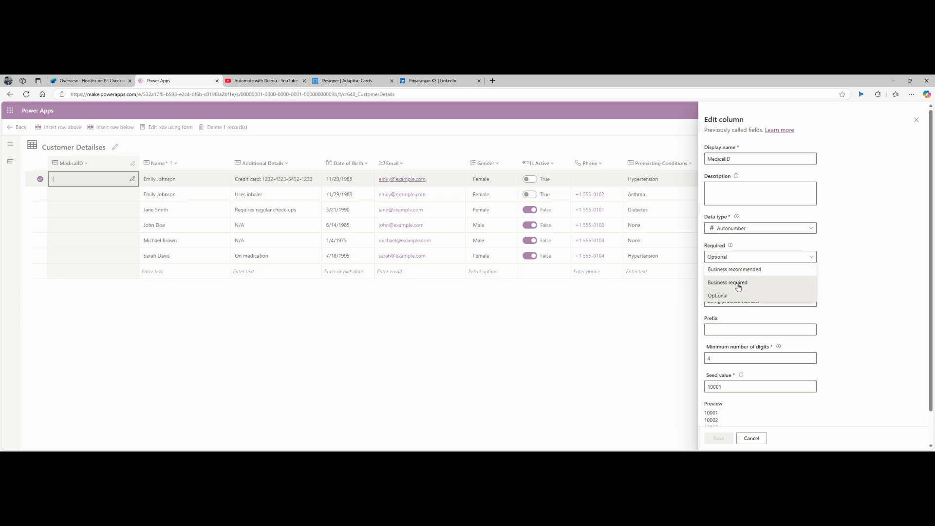
pyautogui.click(739, 285)
pyautogui.scroll(-1, 886, 255)
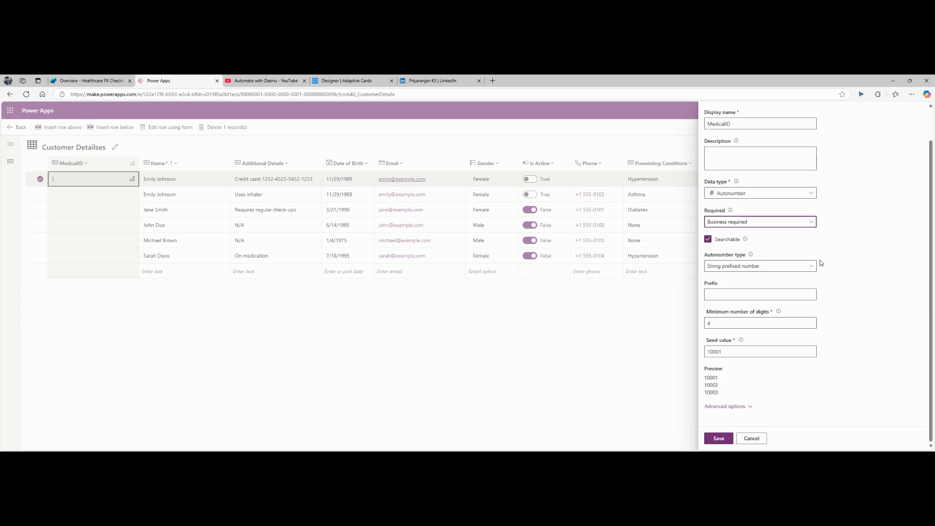
pyautogui.click(799, 269)
pyautogui.click(799, 276)
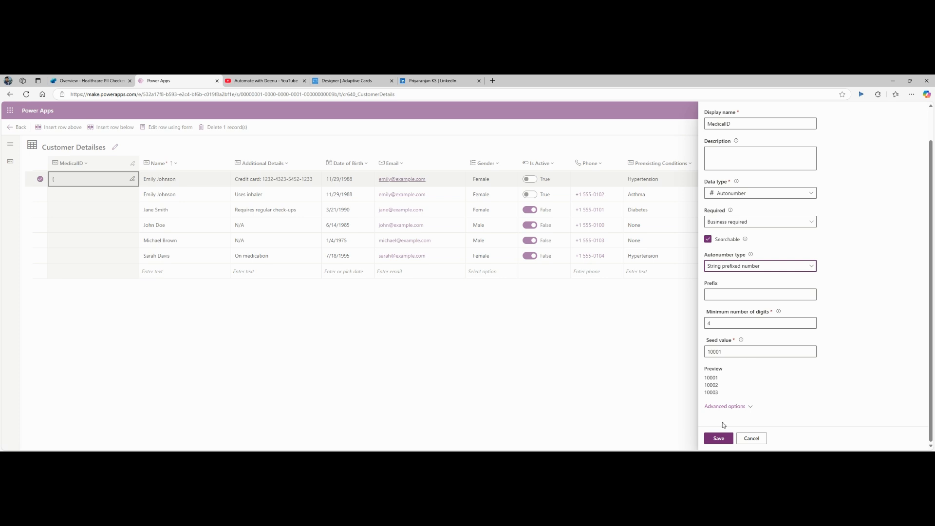
pyautogui.click(725, 407)
pyautogui.scroll(-2, 799, 367)
pyautogui.scroll(-3, 801, 368)
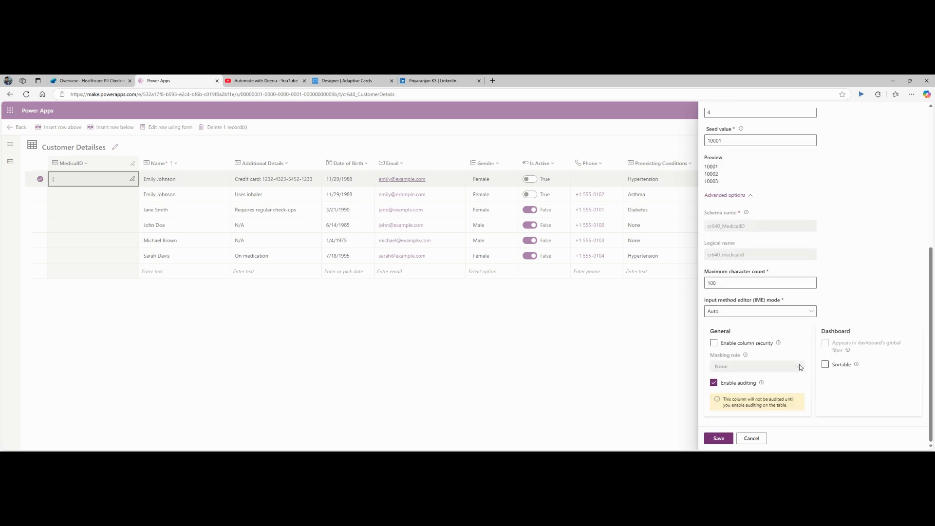
pyautogui.scroll(1, 800, 368)
pyautogui.scroll(-2, 800, 366)
pyautogui.click(719, 439)
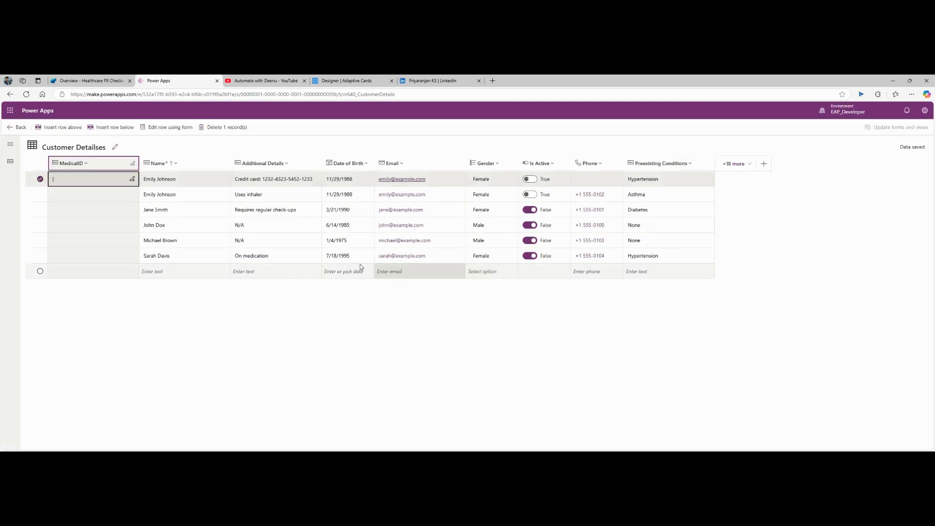
# Step: Copy the first patient's name and additional details into the new row
pyautogui.click(186, 180)
pyautogui.hotkey('ctrl', 'c')
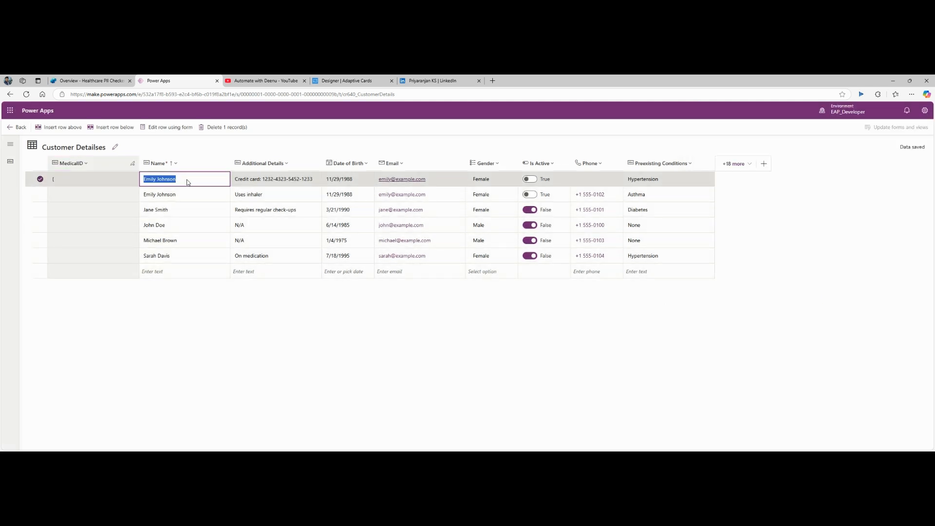
pyautogui.click(173, 277)
pyautogui.hotkey('ctrl', 'v')
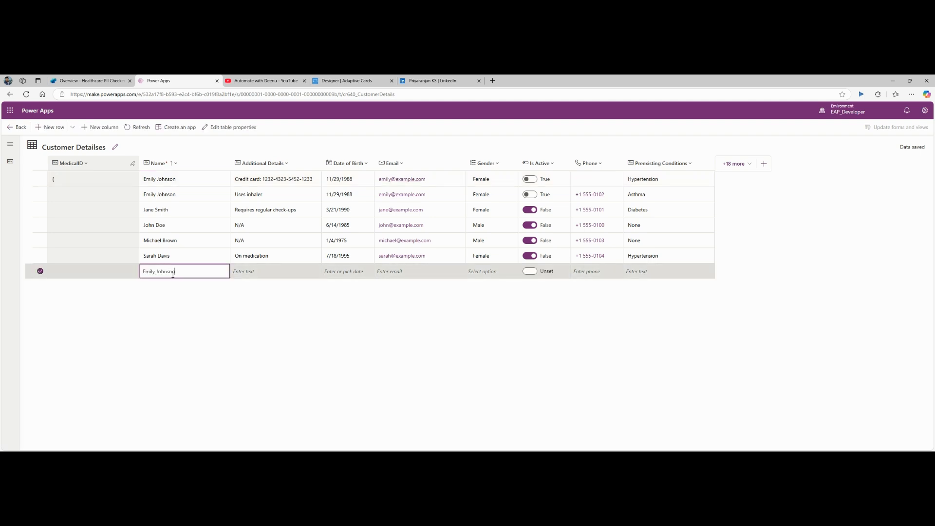
pyautogui.click(289, 183)
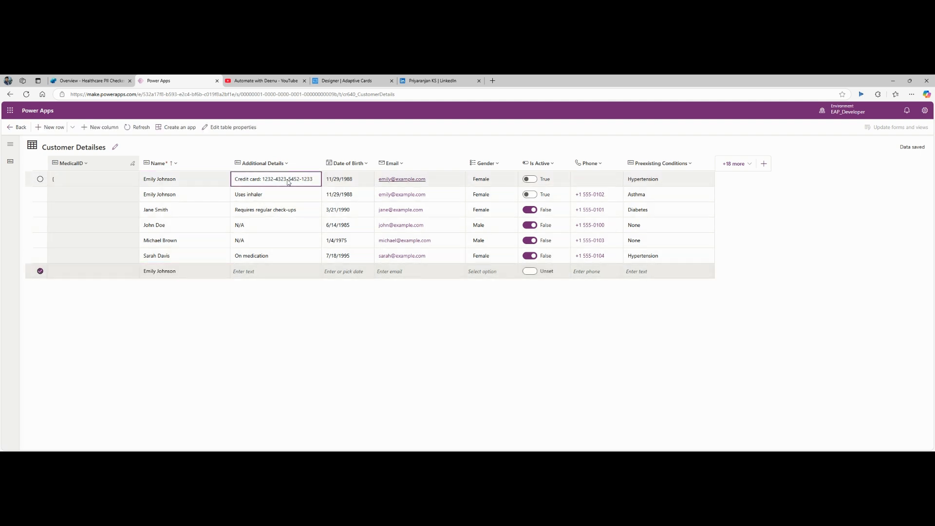
pyautogui.click(289, 182)
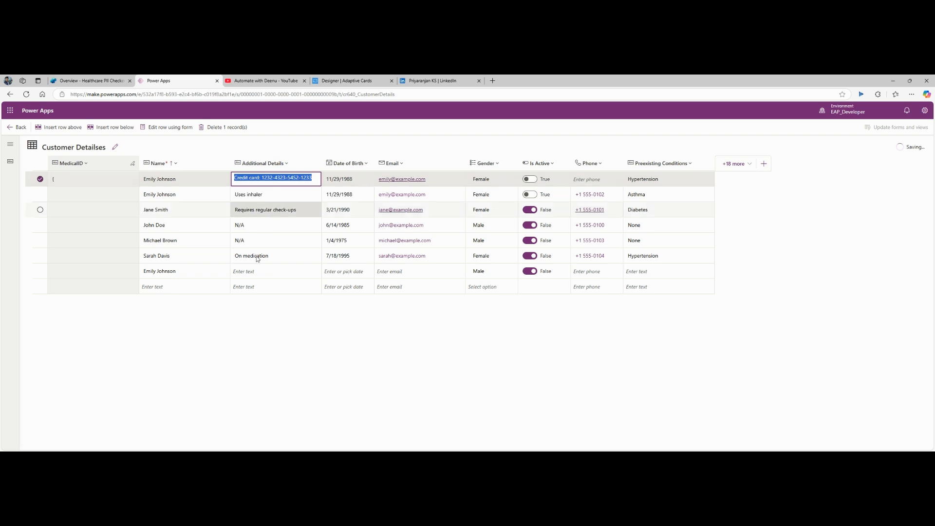
pyautogui.hotkey('ctrl', 'c')
pyautogui.click(247, 278)
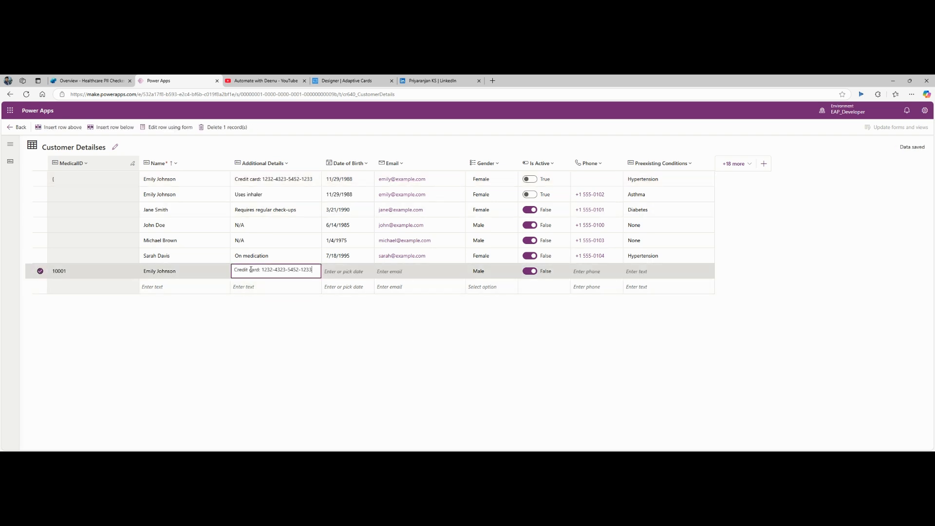
pyautogui.hotkey('ctrl', 'v')
pyautogui.press('Tab')
# Step: Copy the date of birth, email and Hypertension condition into the new row, then commit it
pyautogui.click(357, 181)
pyautogui.hotkey('ctrl', 'c')
pyautogui.click(339, 272)
pyautogui.hotkey('ctrl', 'v')
pyautogui.click(439, 180)
pyautogui.click(414, 272)
pyautogui.hotkey('ctrl', 'v')
pyautogui.click(512, 276)
pyautogui.click(683, 255)
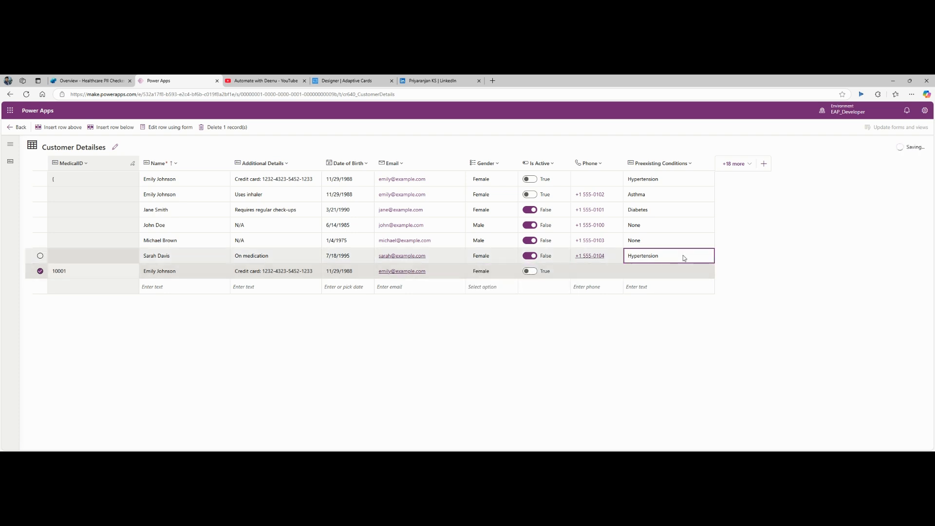
pyautogui.click(675, 273)
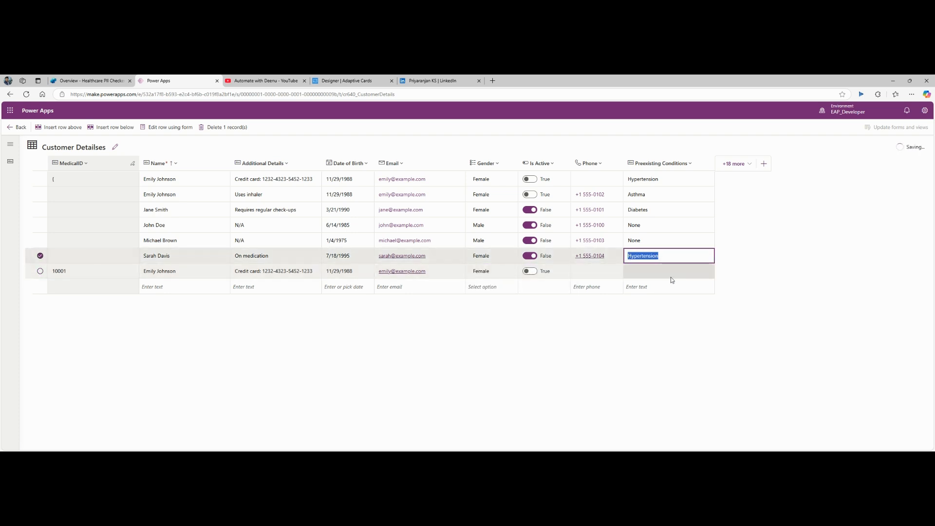
pyautogui.hotkey('ctrl', 'v')
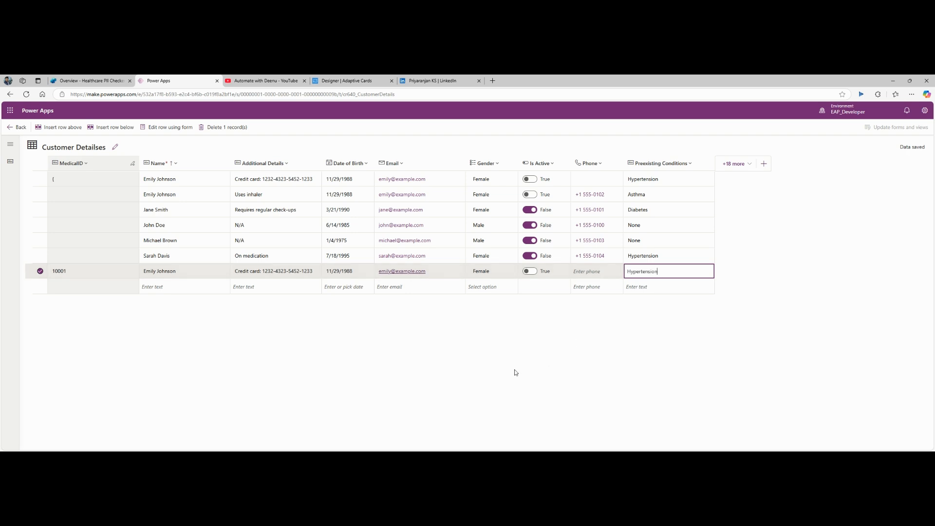
pyautogui.click(115, 330)
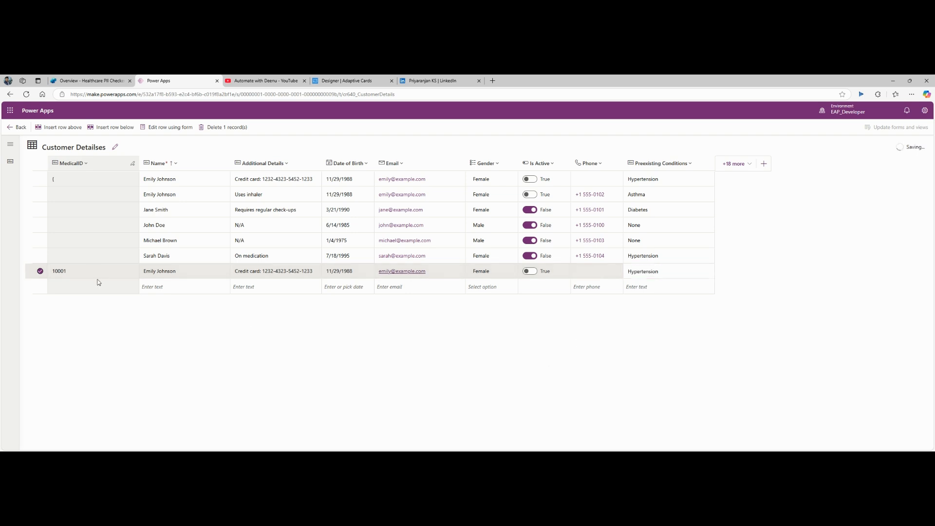
# Step: Select all seven patient rows, delete them, refresh, and cancel the discard-changes prompt
pyautogui.click(40, 179)
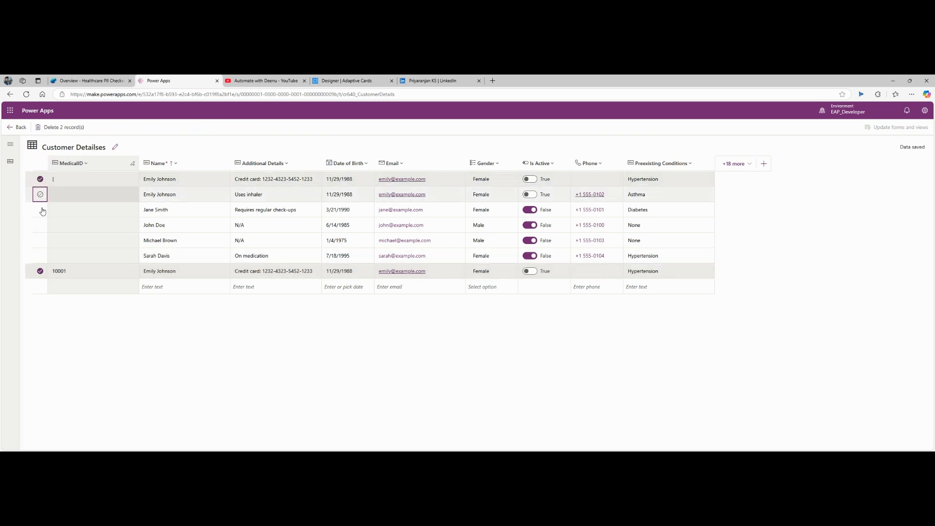
pyautogui.click(41, 194)
pyautogui.click(40, 210)
pyautogui.click(40, 225)
pyautogui.click(40, 241)
pyautogui.click(40, 256)
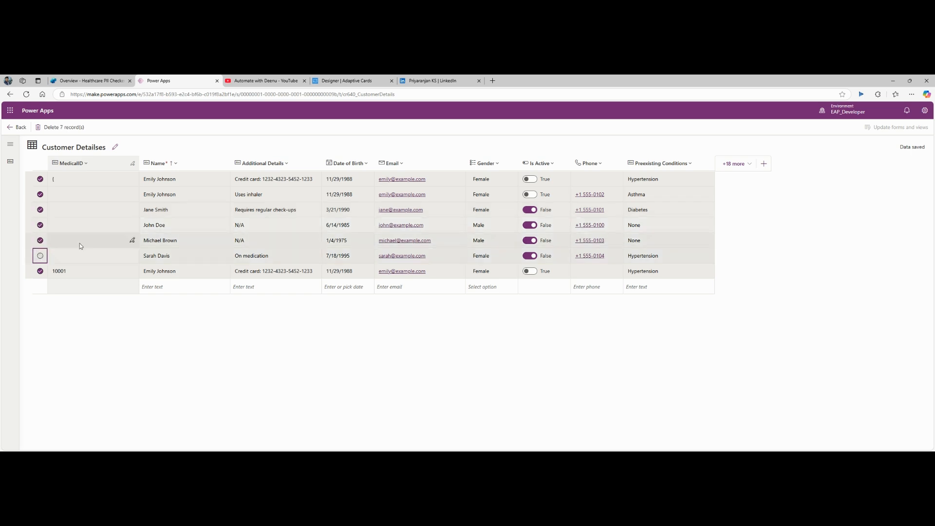
pyautogui.click(63, 127)
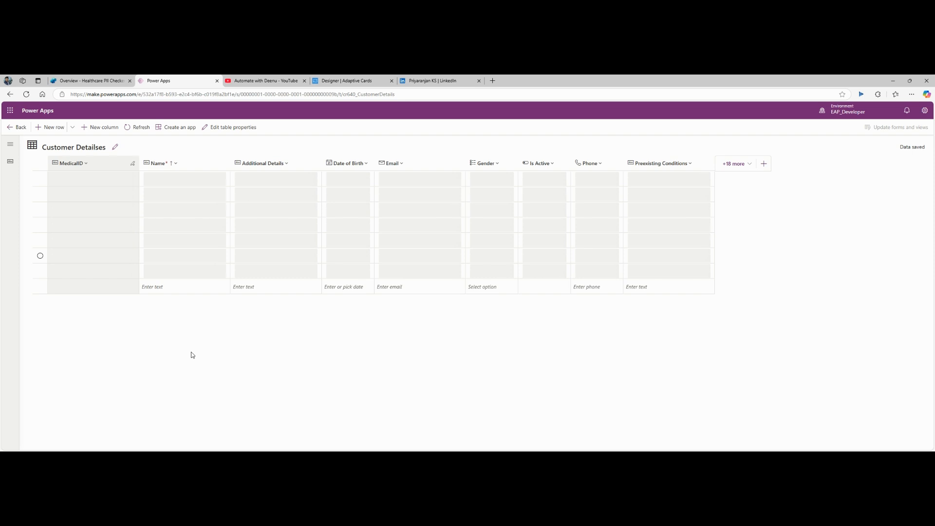
pyautogui.click(139, 127)
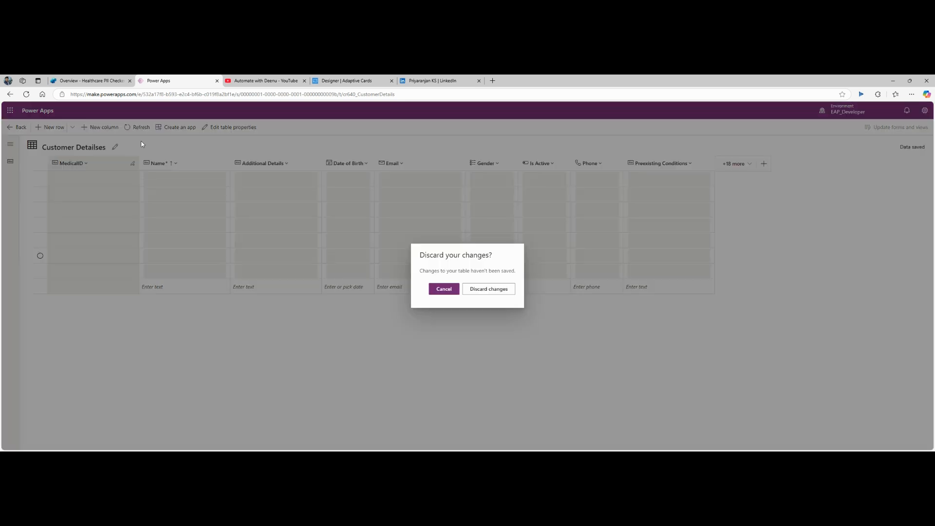
pyautogui.click(441, 290)
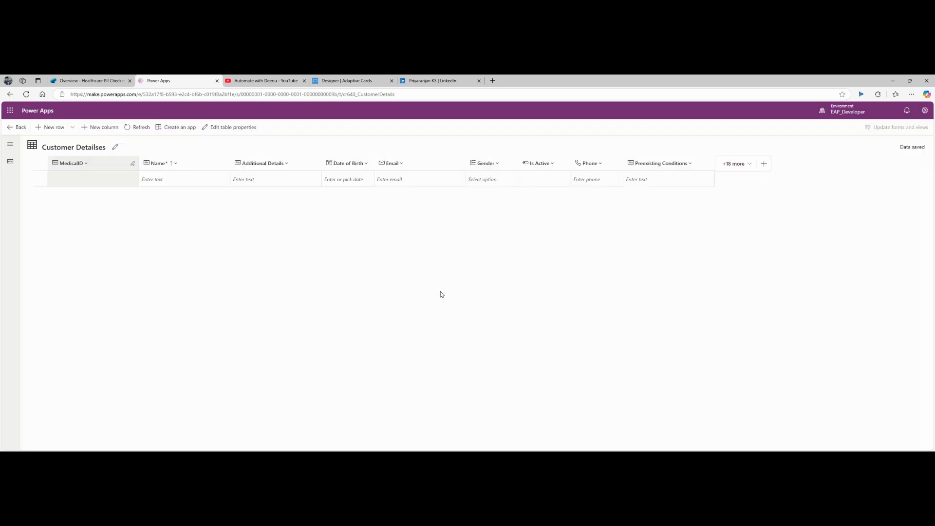
# Step: Start a new row with the patient's full name and a credit card number as additional details
pyautogui.click(140, 128)
pyautogui.click(178, 183)
pyautogui.click(177, 180)
pyautogui.click(106, 225)
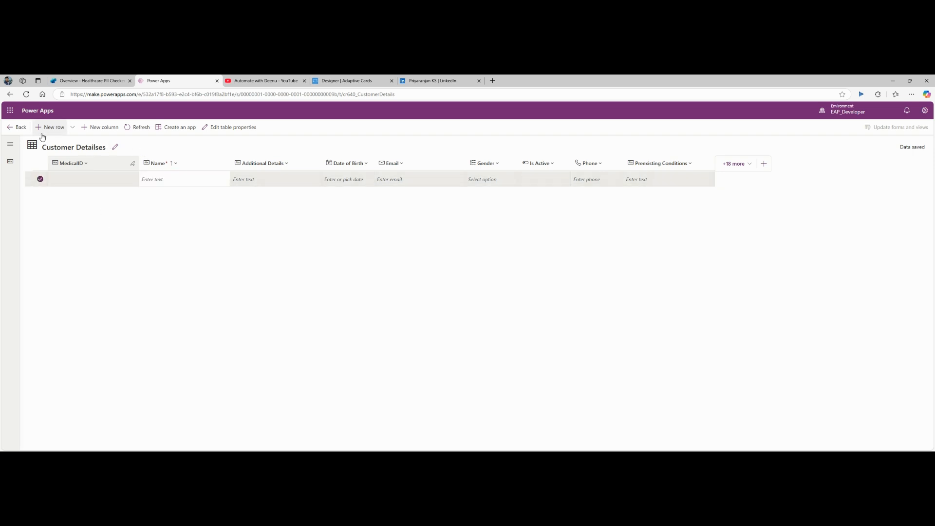
pyautogui.click(172, 181)
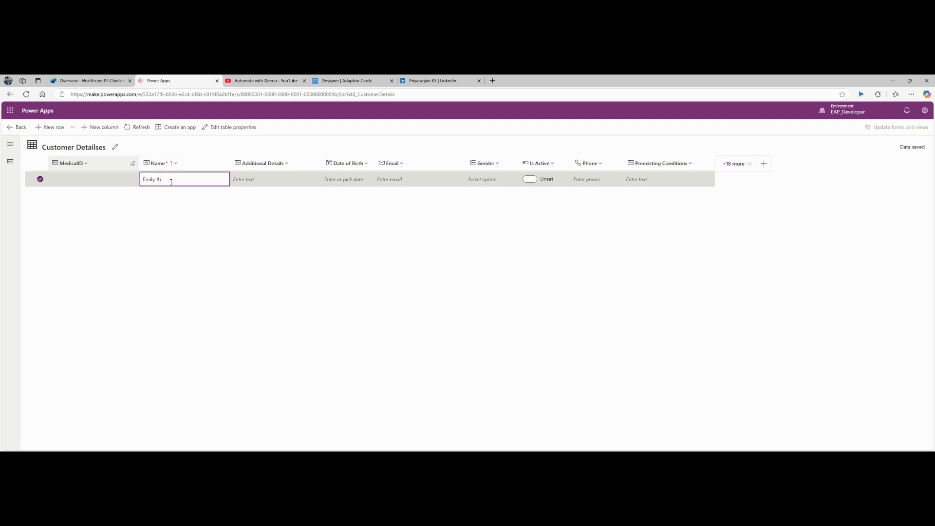
pyautogui.press('Tab')
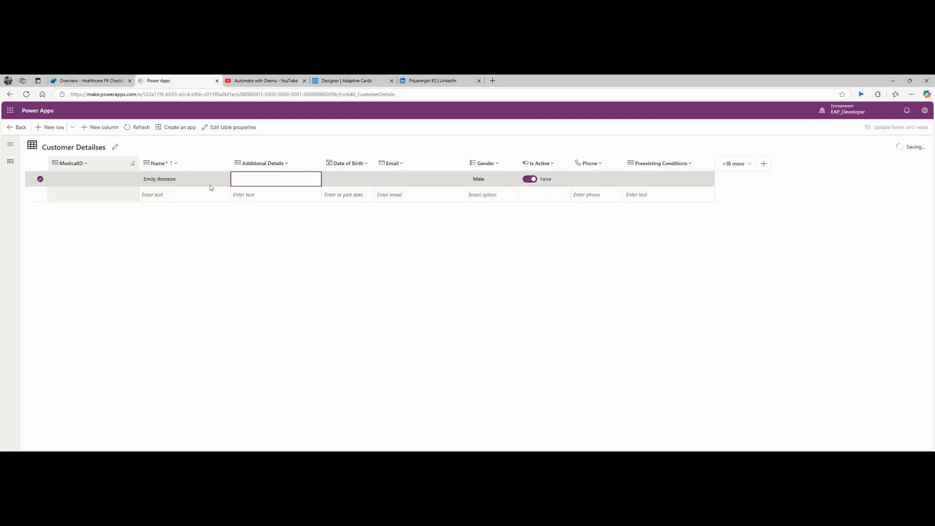
pyautogui.write('Credit card')
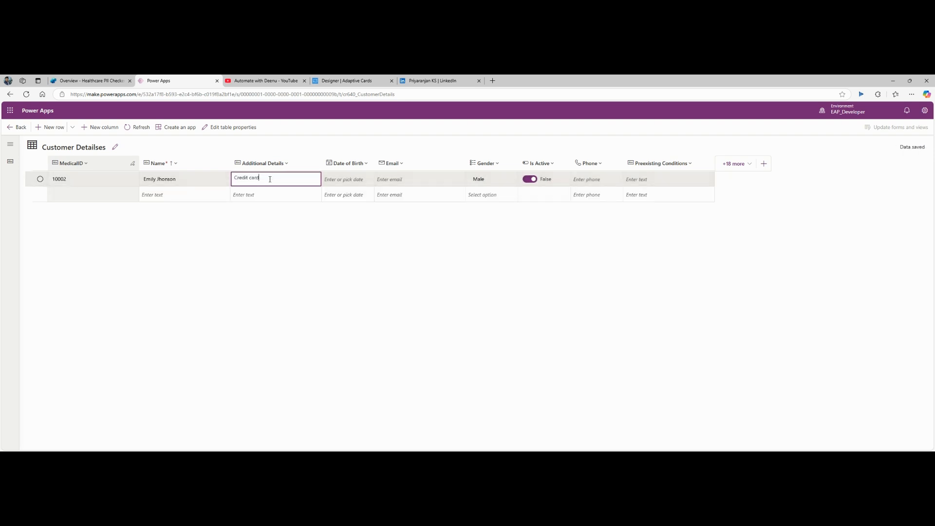
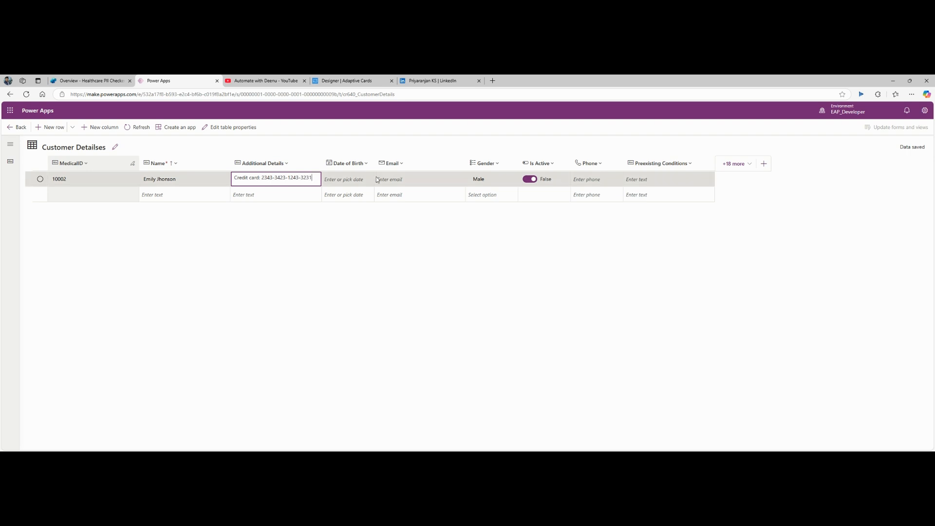
pyautogui.click(355, 181)
pyautogui.click(367, 179)
pyautogui.tripleClick(383, 196)
pyautogui.tripleClick(383, 196)
pyautogui.click(417, 197)
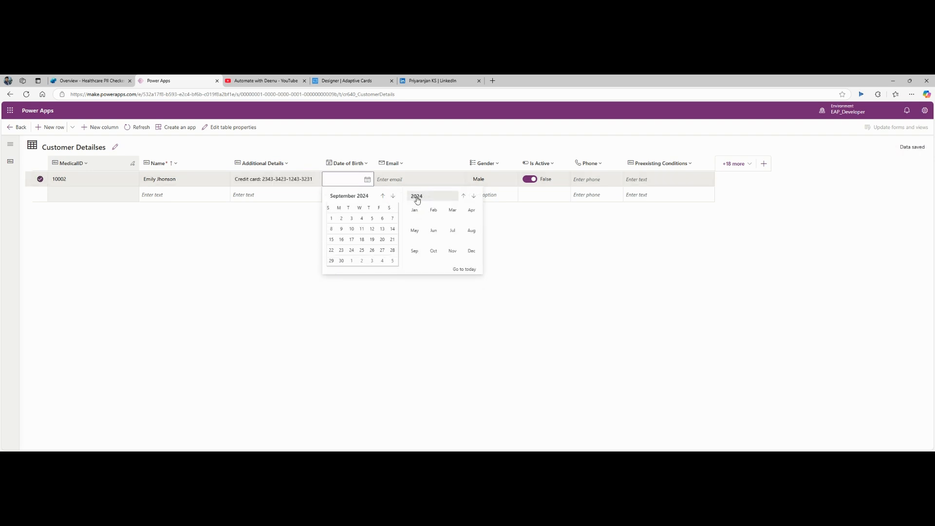
pyautogui.click(464, 197)
pyautogui.click(465, 196)
pyautogui.click(464, 197)
pyautogui.click(415, 210)
pyautogui.click(372, 239)
pyautogui.click(437, 180)
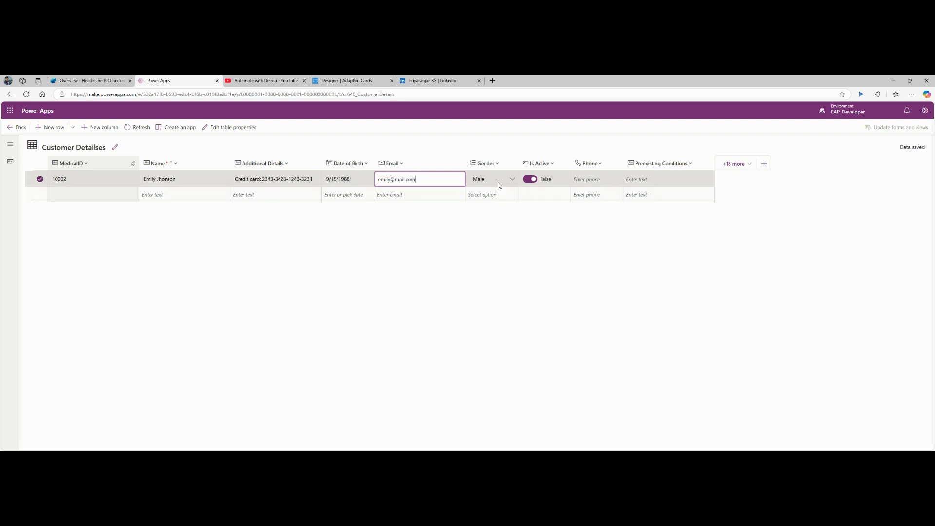
# Step: Enter the patient's email, set gender Female, mark active, add Asthma, then refresh the table
pyautogui.click(496, 181)
pyautogui.click(513, 180)
pyautogui.click(481, 203)
pyautogui.click(530, 180)
pyautogui.click(661, 181)
pyautogui.write('Asthma')
pyautogui.click(615, 271)
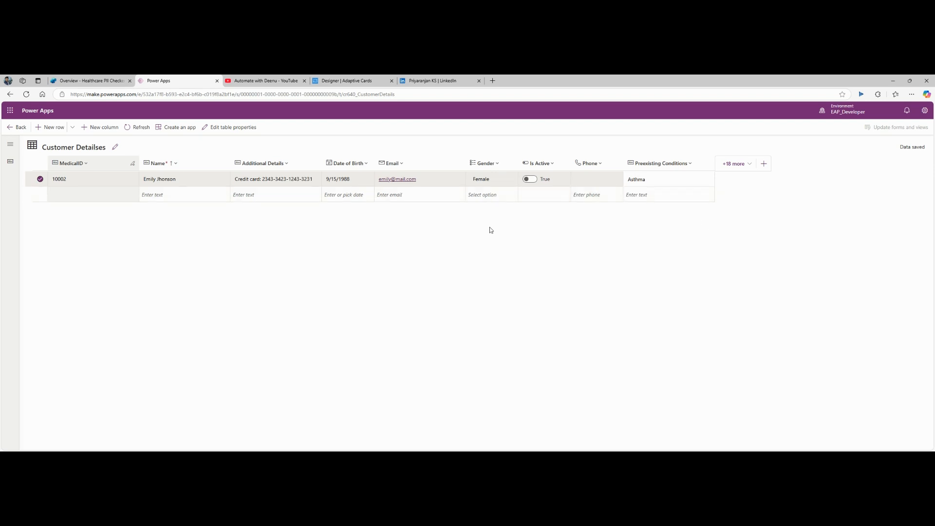
pyautogui.click(140, 128)
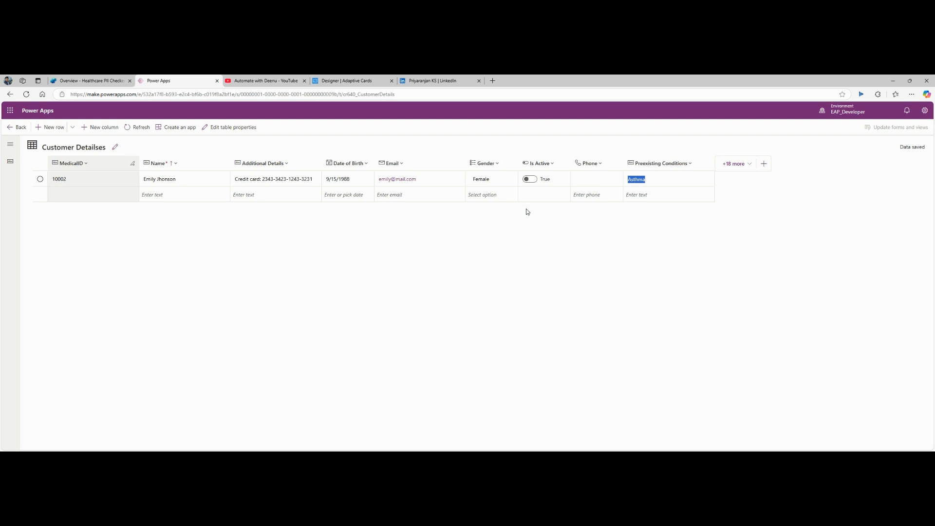
# Step: Go to the agent's Topics and start a new topic from a description with Copilot
pyautogui.click(112, 81)
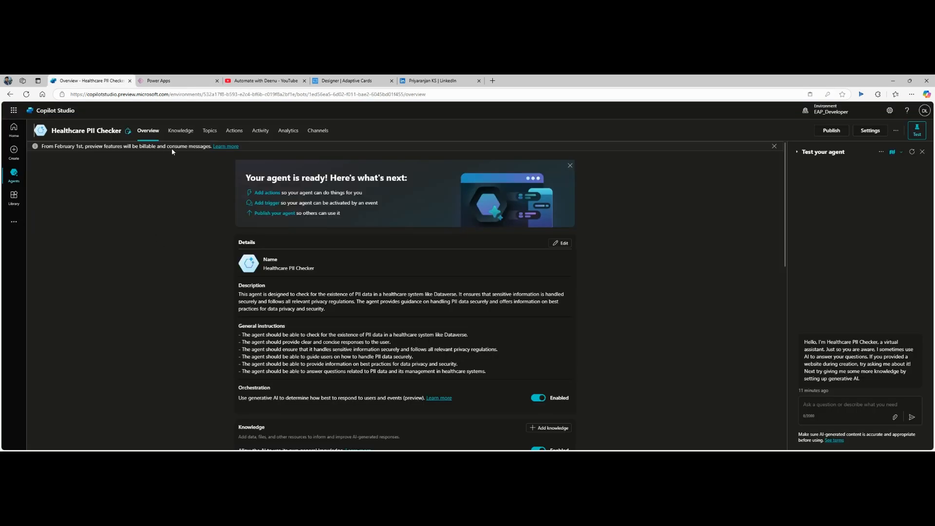
pyautogui.click(228, 136)
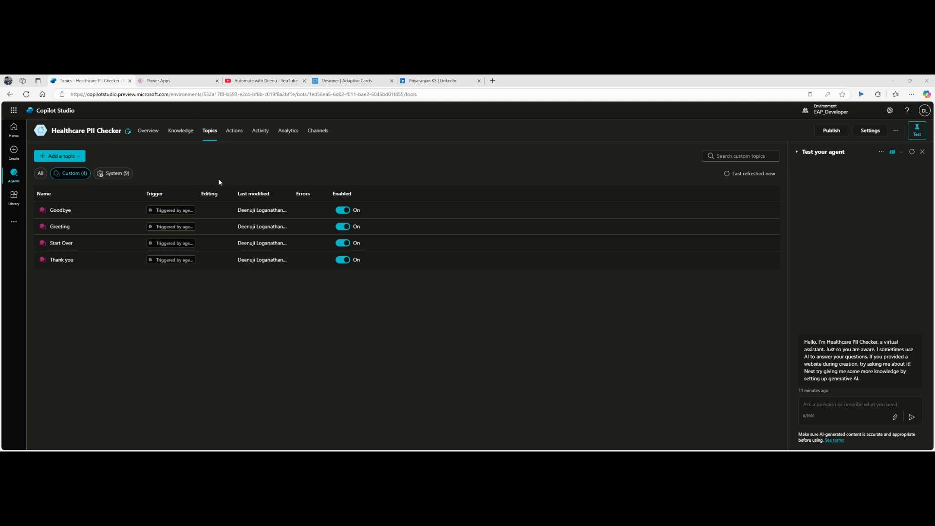
pyautogui.click(61, 156)
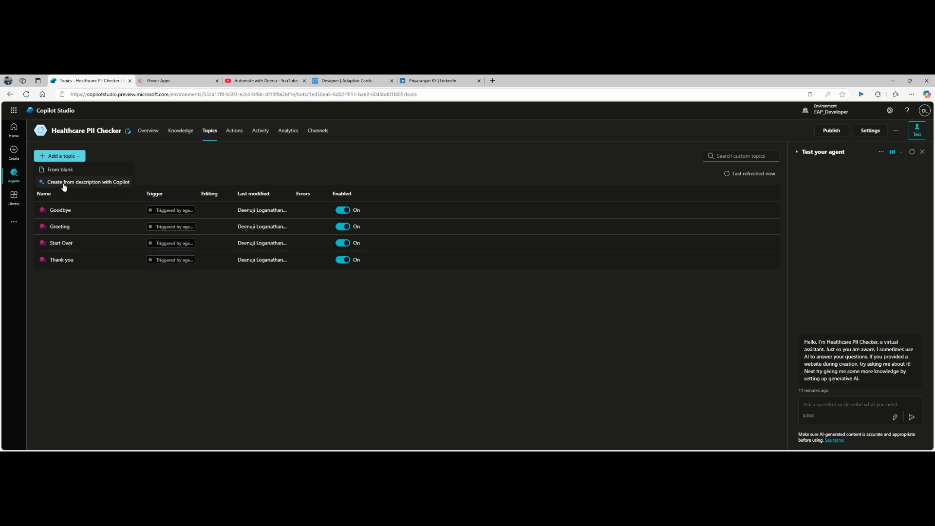
pyautogui.click(64, 182)
# Step: Name the topic 'PII Checker', paste and tidy its PII-check description, then create it
pyautogui.click(381, 228)
pyautogui.write('PII Checker')
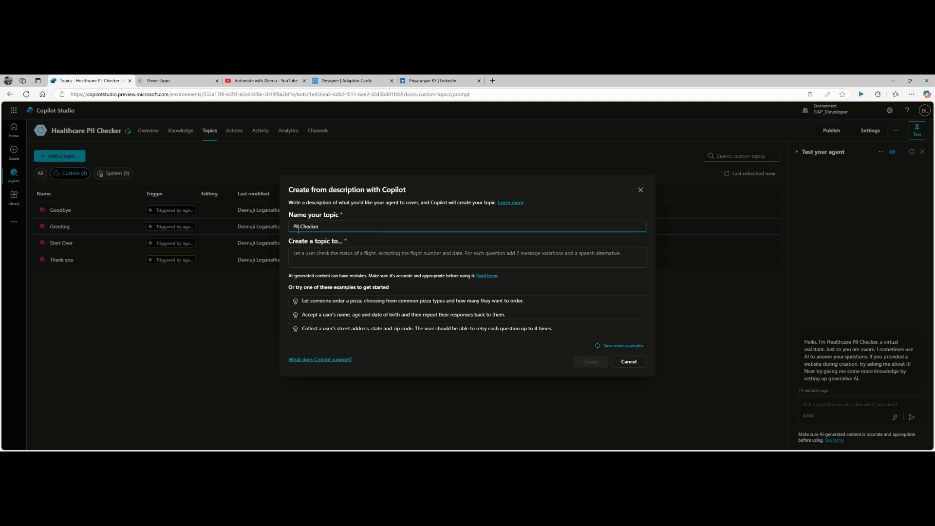
pyautogui.click(320, 265)
pyautogui.hotkey('ctrl', 'v')
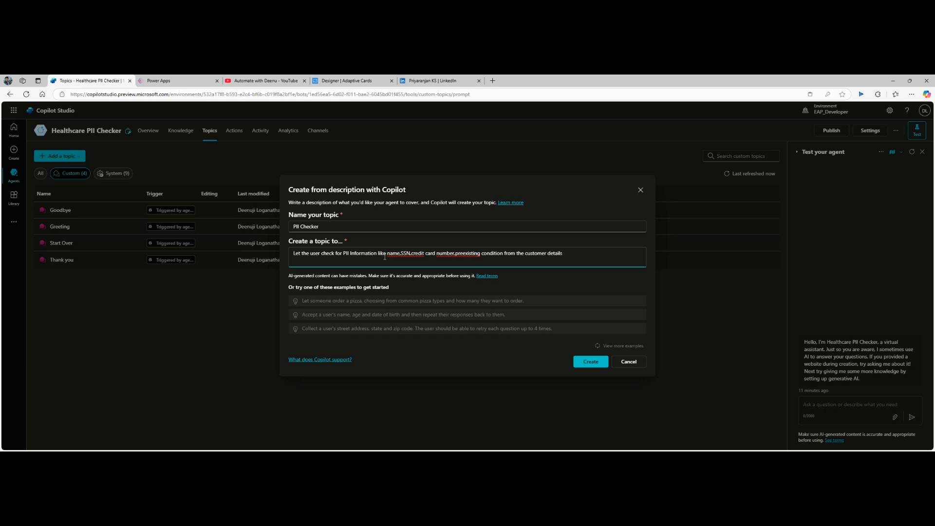
pyautogui.click(401, 254)
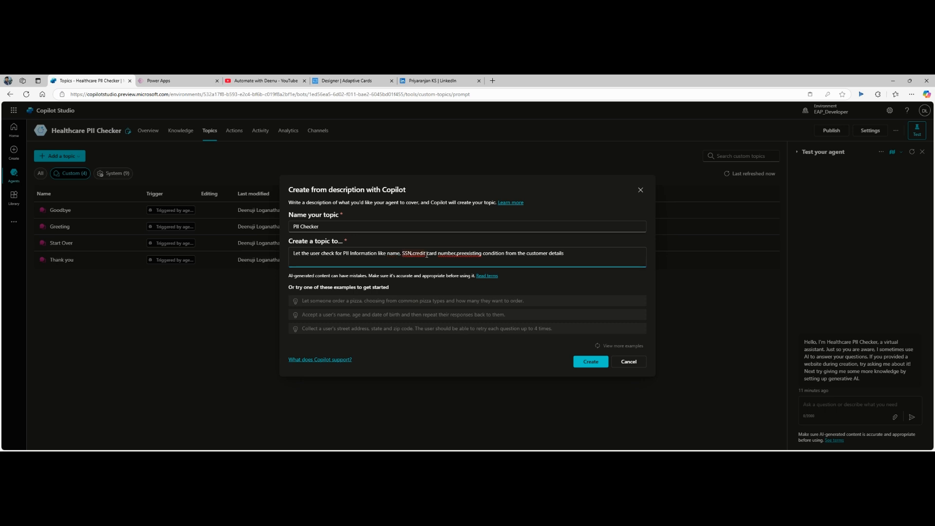
pyautogui.click(412, 254)
pyautogui.click(457, 253)
pyautogui.write(',')
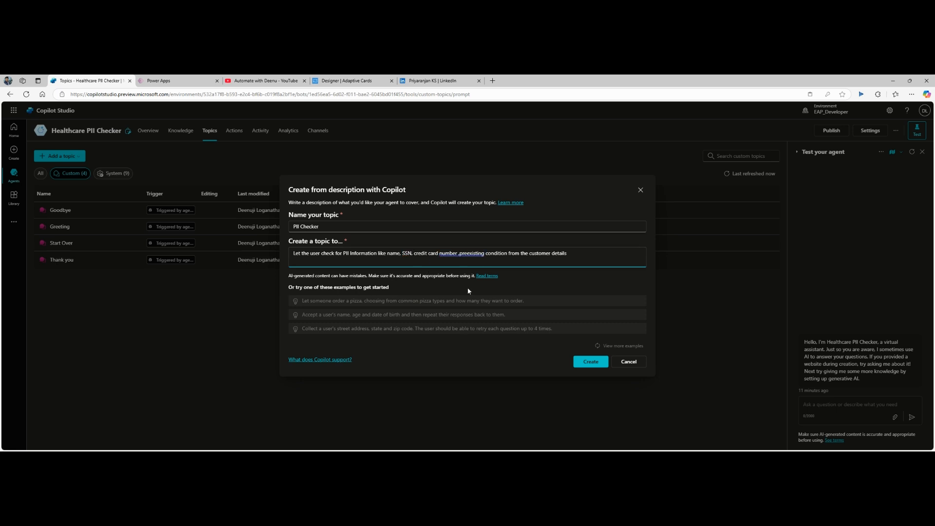
pyautogui.click(571, 256)
pyautogui.click(590, 364)
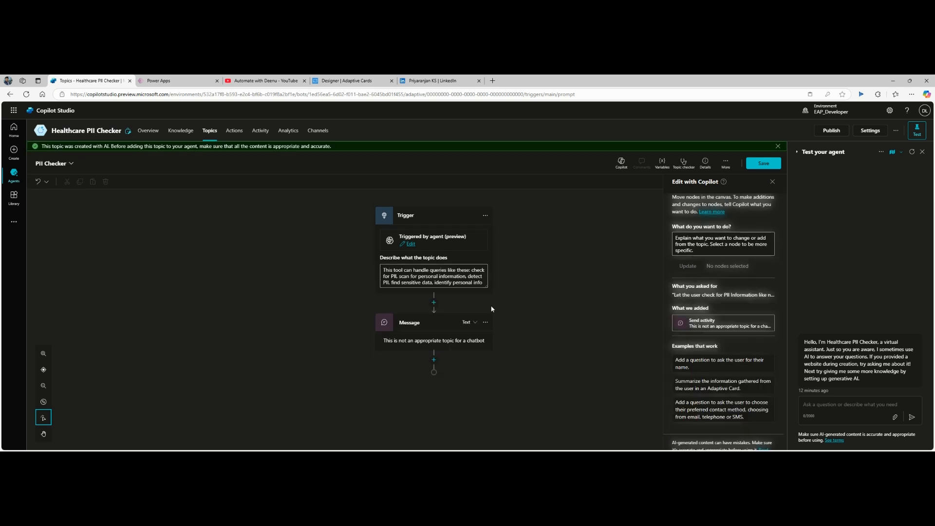
# Step: Dismiss the AI-created topic notice and switch to the Adaptive Cards Designer tab
pyautogui.click(778, 146)
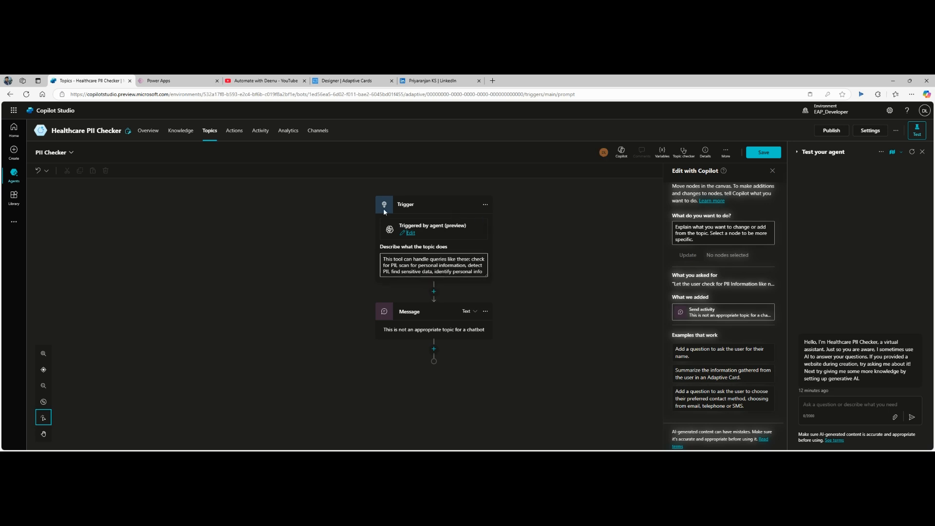
pyautogui.click(348, 83)
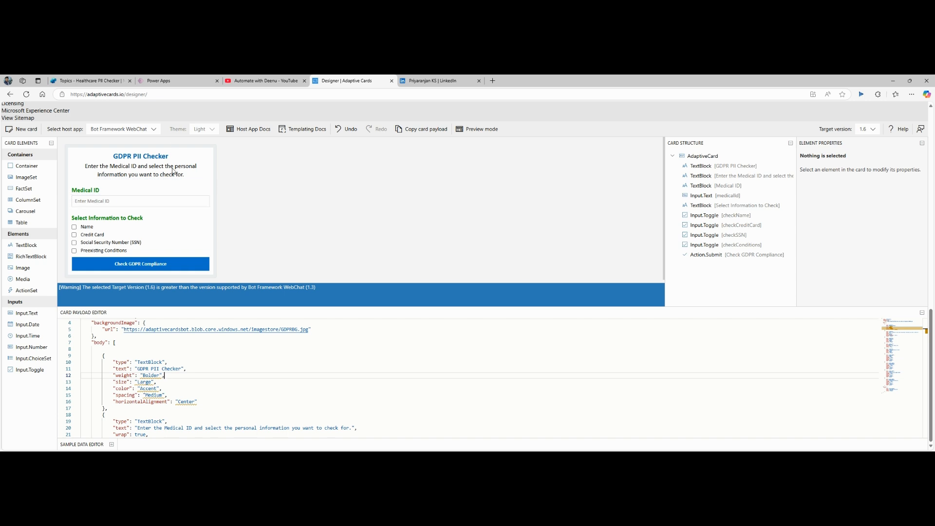
# Step: Copy the full GDPR PII Checker card payload, then add a node below the topic's trigger
pyautogui.click(202, 81)
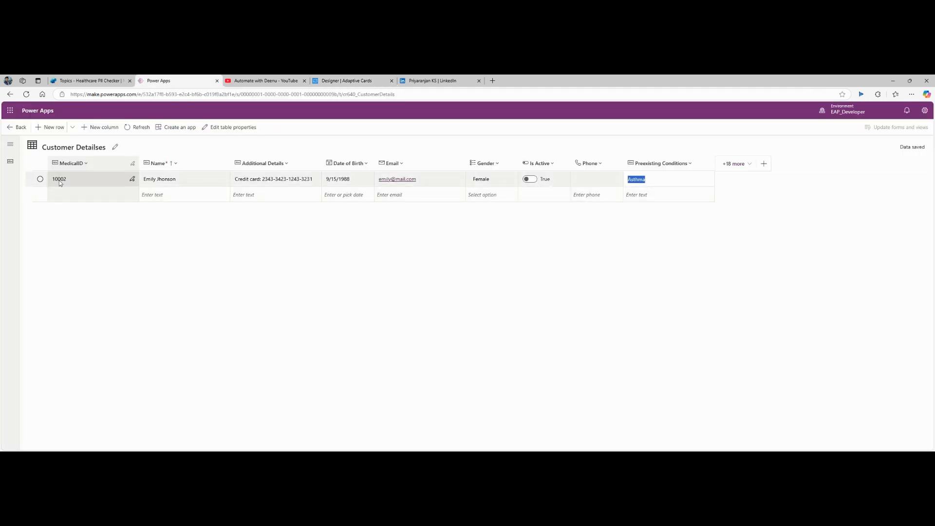
pyautogui.click(346, 81)
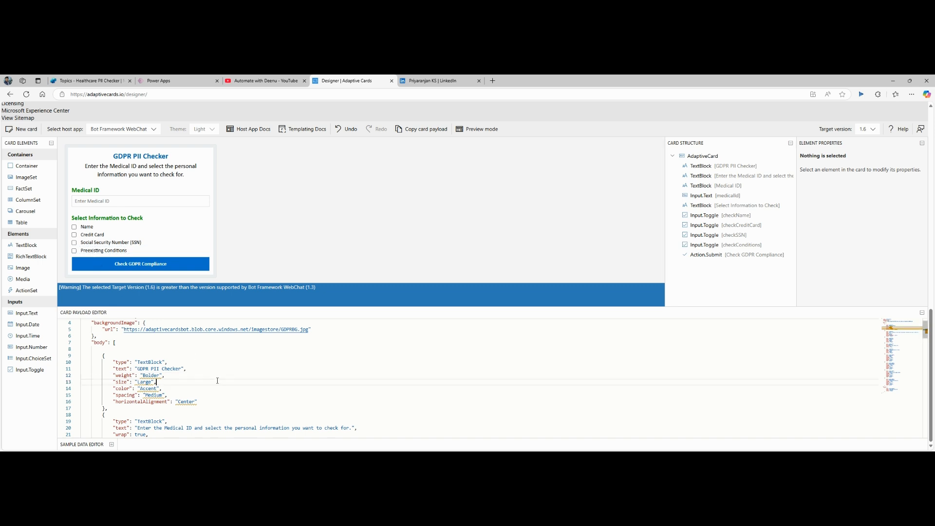
pyautogui.hotkey('ctrl', 'a')
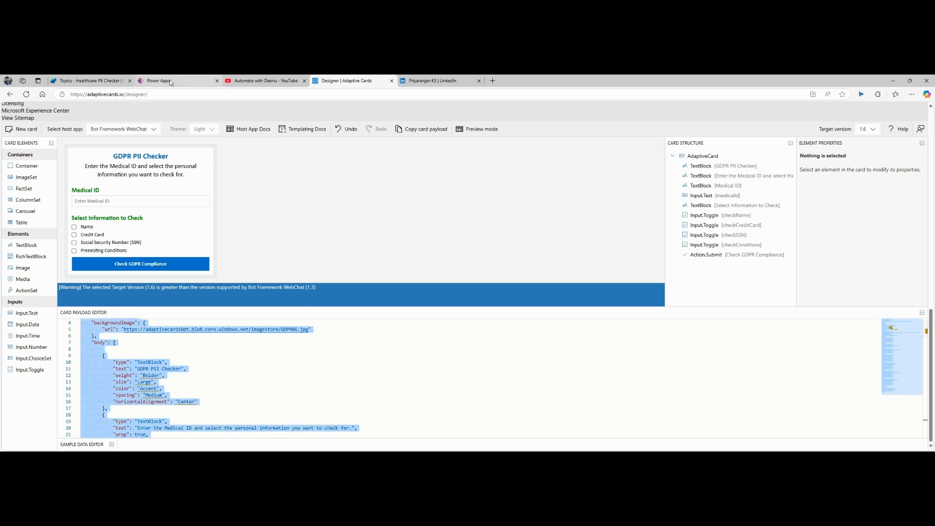
pyautogui.click(92, 81)
pyautogui.click(434, 291)
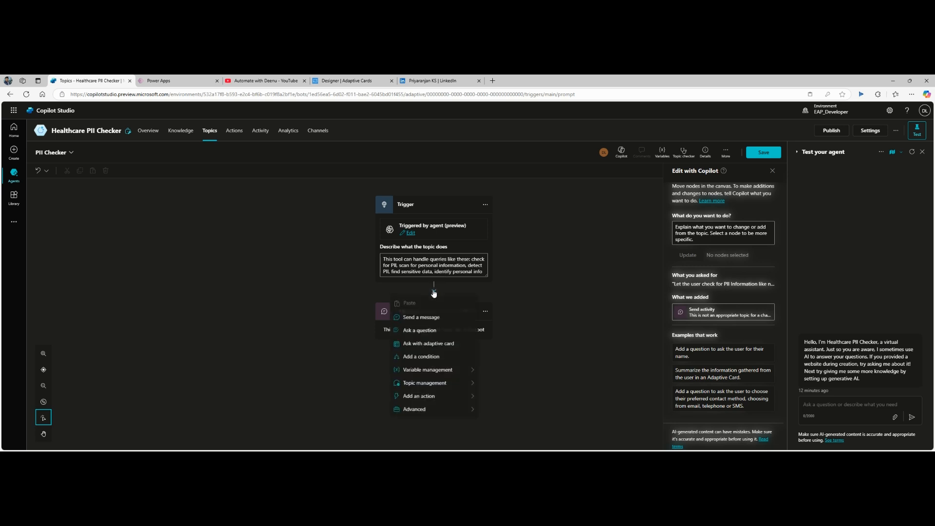
# Step: Add an Ask with adaptive card node, replace its JSON with the GDPR card, and save
pyautogui.click(430, 344)
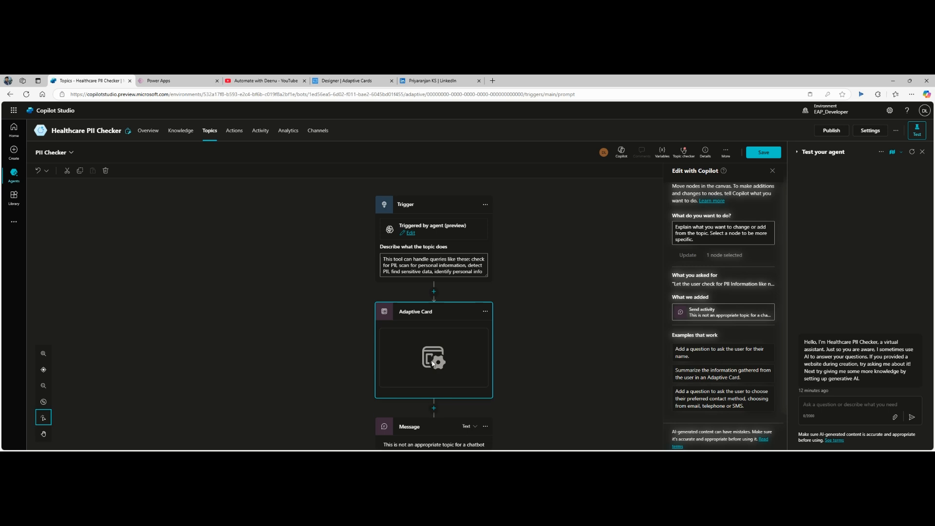
pyautogui.click(431, 360)
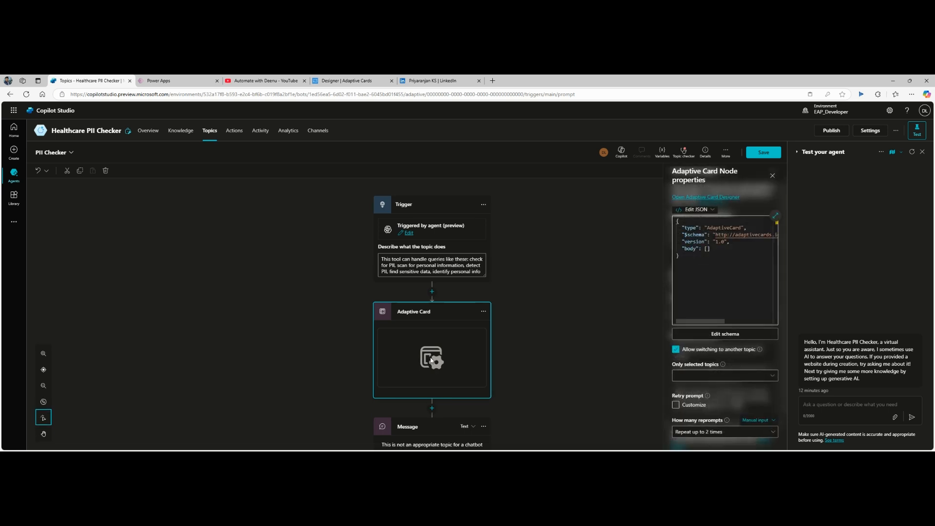
pyautogui.click(714, 276)
pyautogui.hotkey('ctrl', 'a')
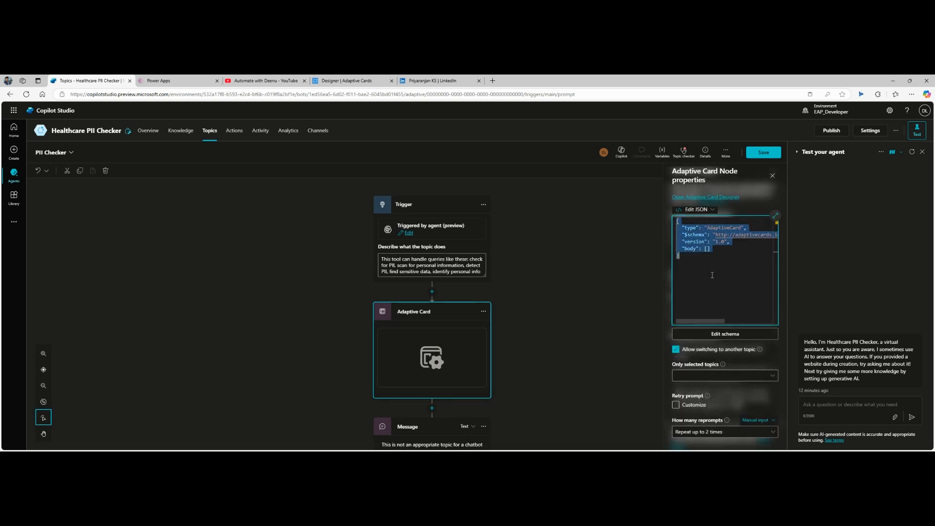
pyautogui.hotkey('ctrl', 'v')
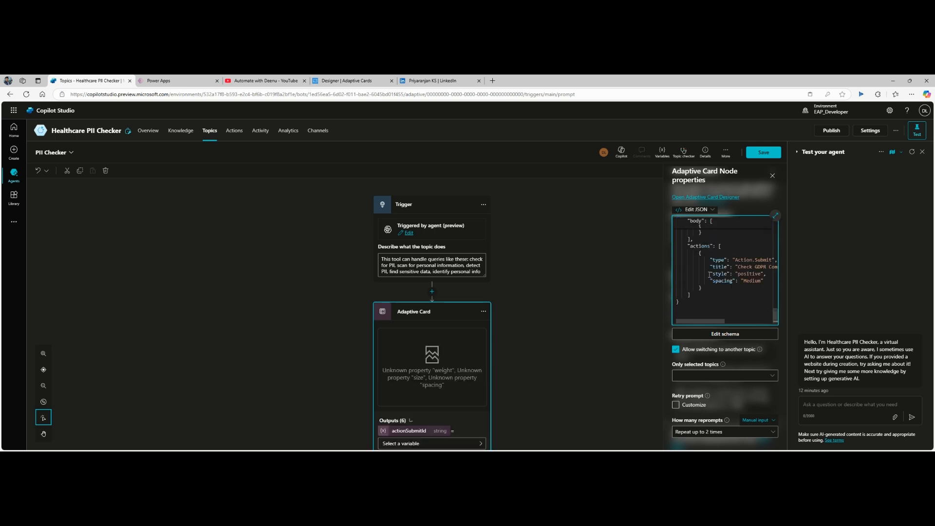
pyautogui.scroll(10, 745, 267)
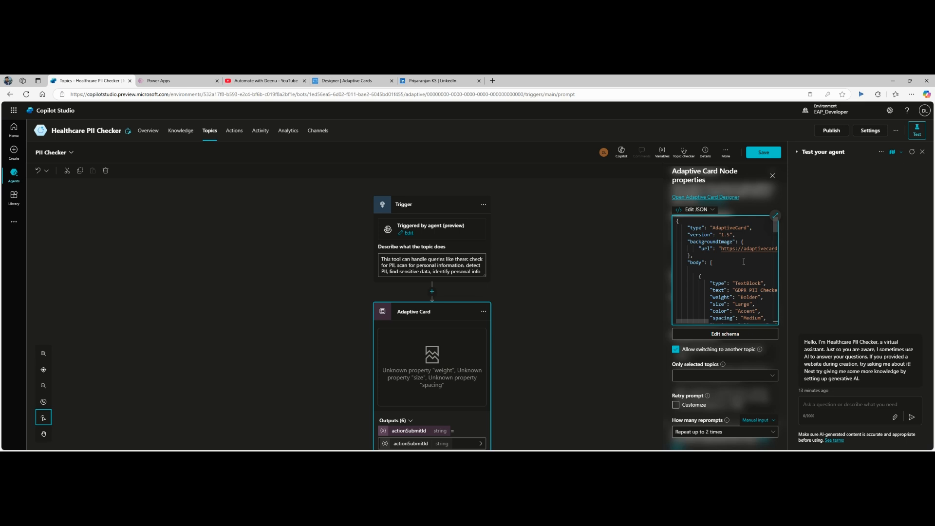
pyautogui.click(543, 279)
pyautogui.scroll(-5, 543, 279)
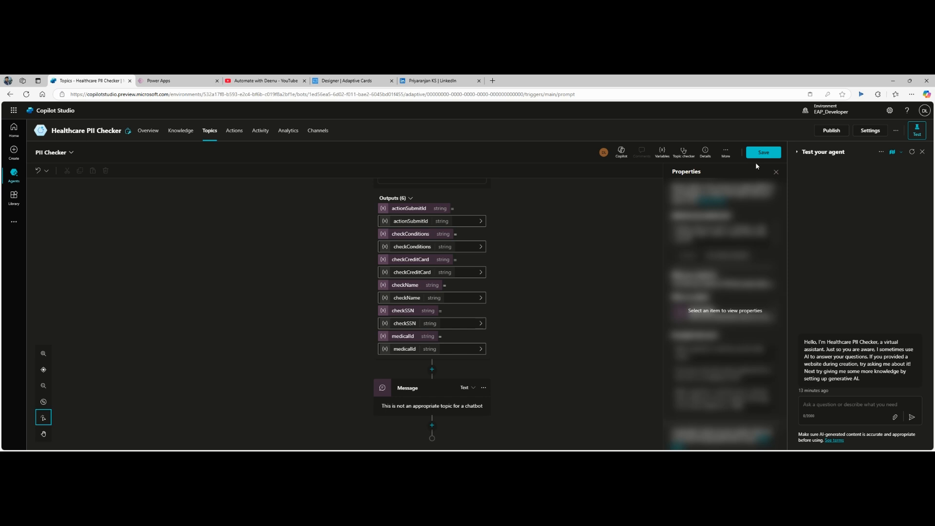
pyautogui.click(769, 155)
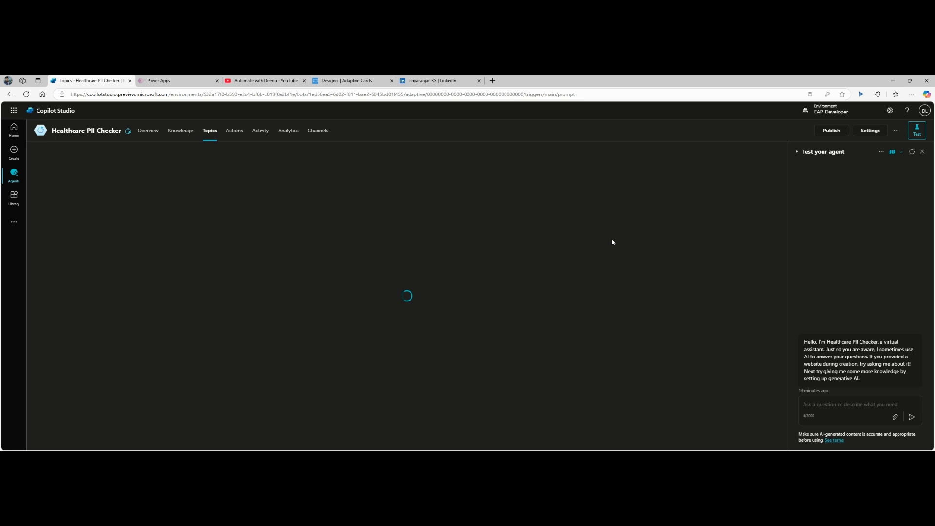
# Step: Restart the test chat, send 'PII Checker' to render the GDPR card, then reopen the topic
pyautogui.click(912, 152)
pyautogui.click(850, 408)
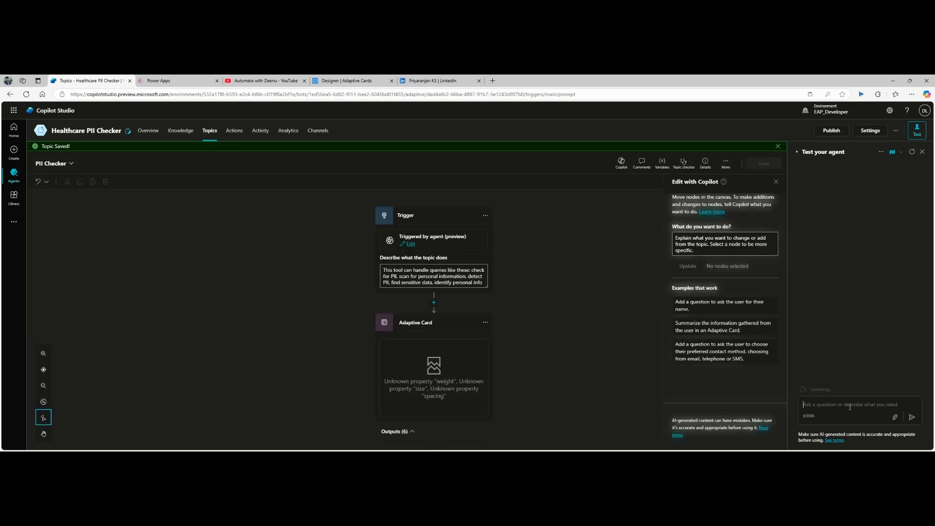
pyautogui.write('PII Checker')
pyautogui.press('Return')
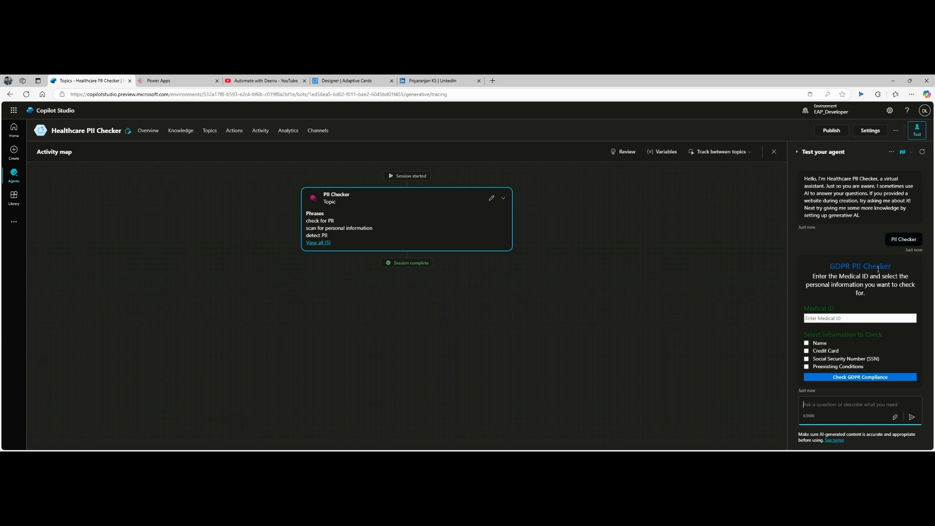
pyautogui.click(831, 320)
pyautogui.click(492, 198)
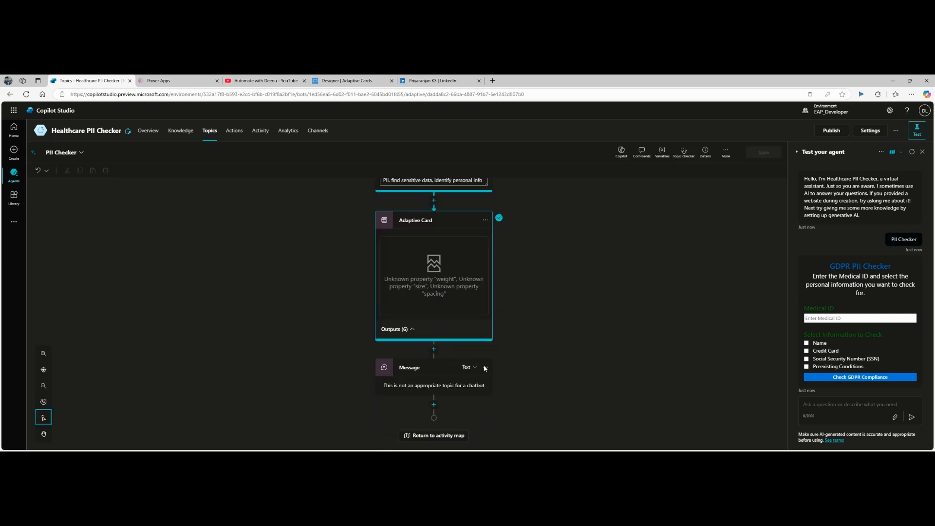
# Step: Add a connector action after the card: search 'dataverse' and choose List rows from selected environment
pyautogui.click(410, 330)
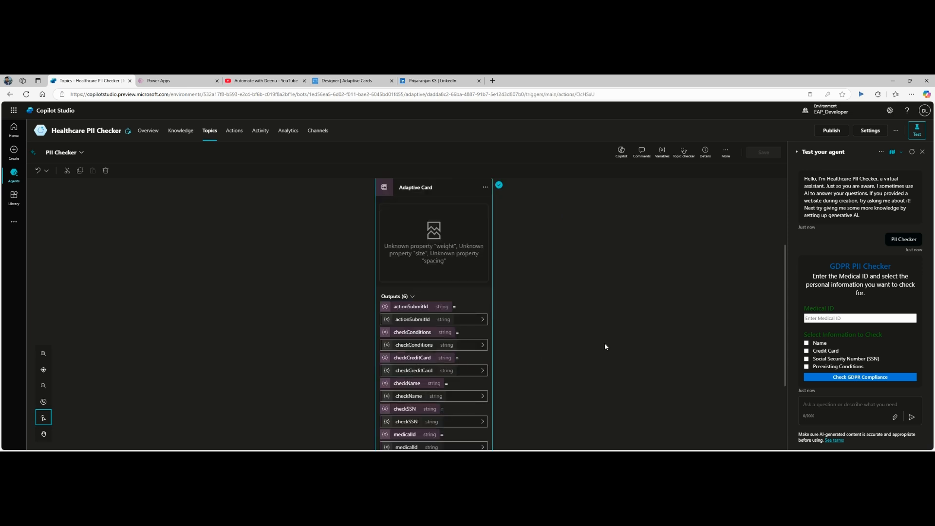
pyautogui.scroll(-3, 604, 343)
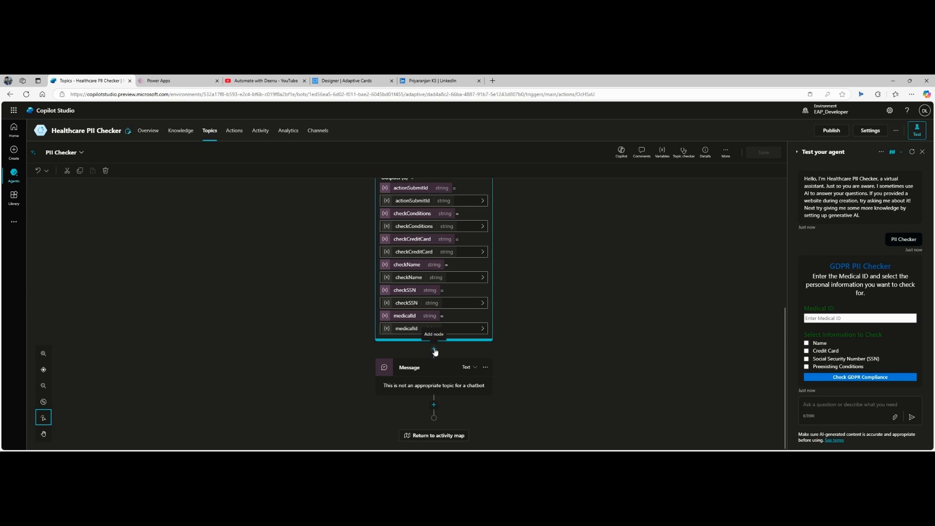
pyautogui.click(435, 350)
pyautogui.moveTo(439, 411)
pyautogui.moveTo(443, 430)
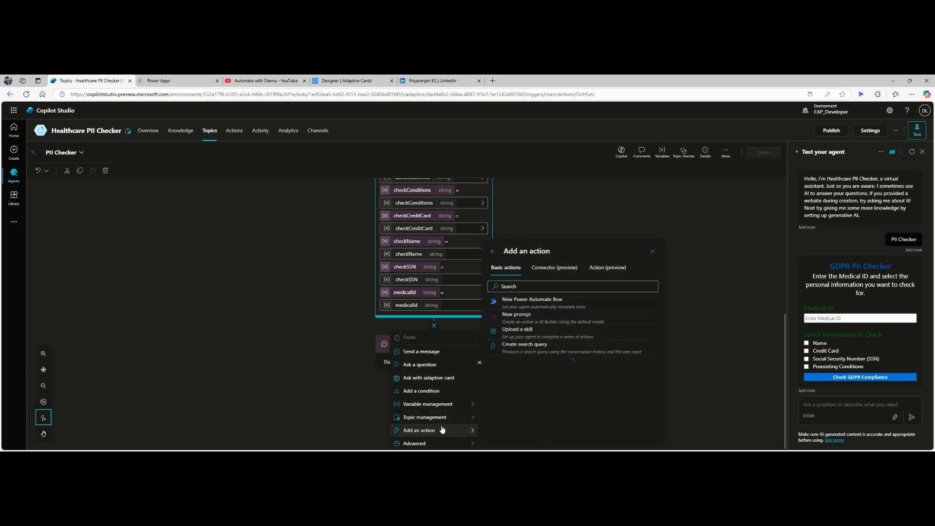
pyautogui.click(554, 270)
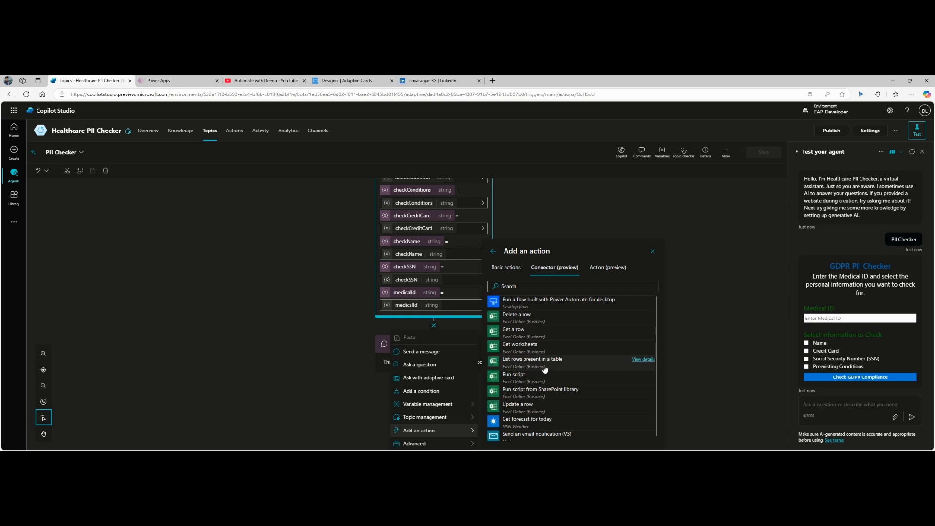
pyautogui.click(539, 286)
pyautogui.write('dat')
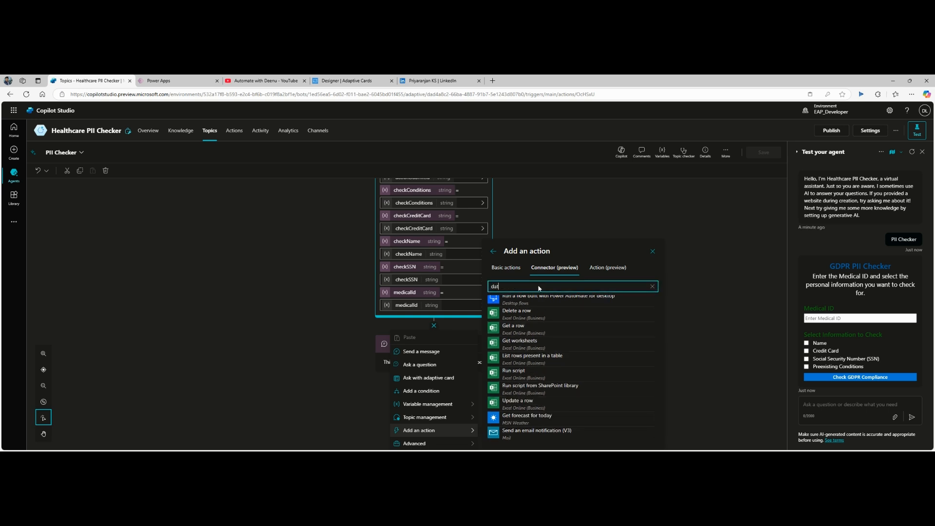
pyautogui.write('averse')
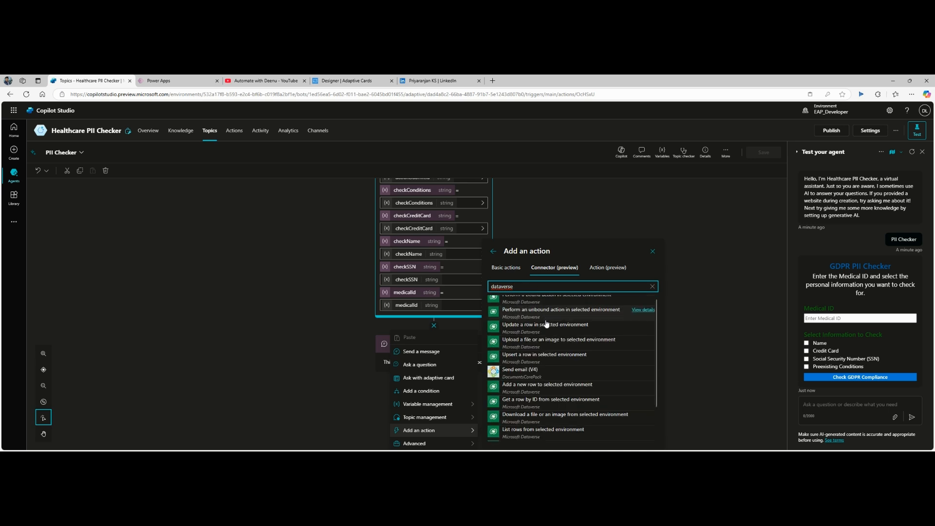
pyautogui.scroll(-1, 546, 324)
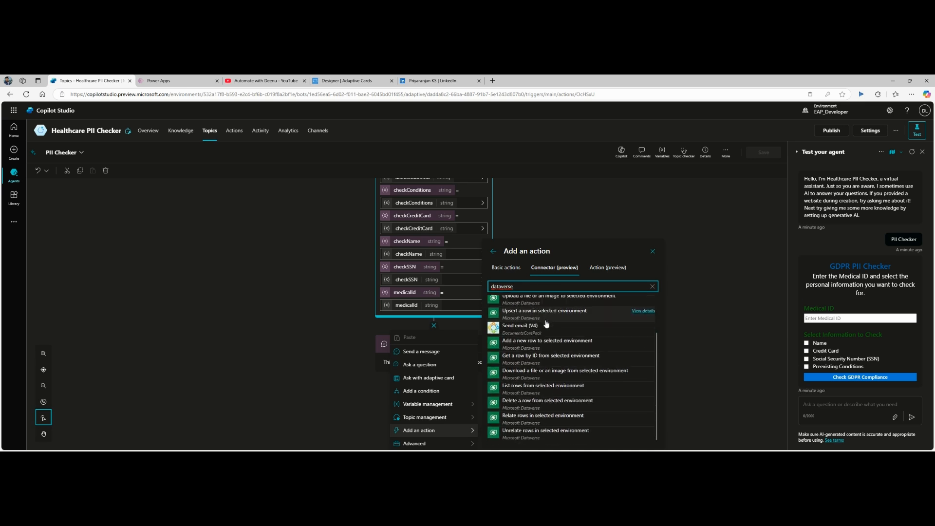
pyautogui.click(550, 391)
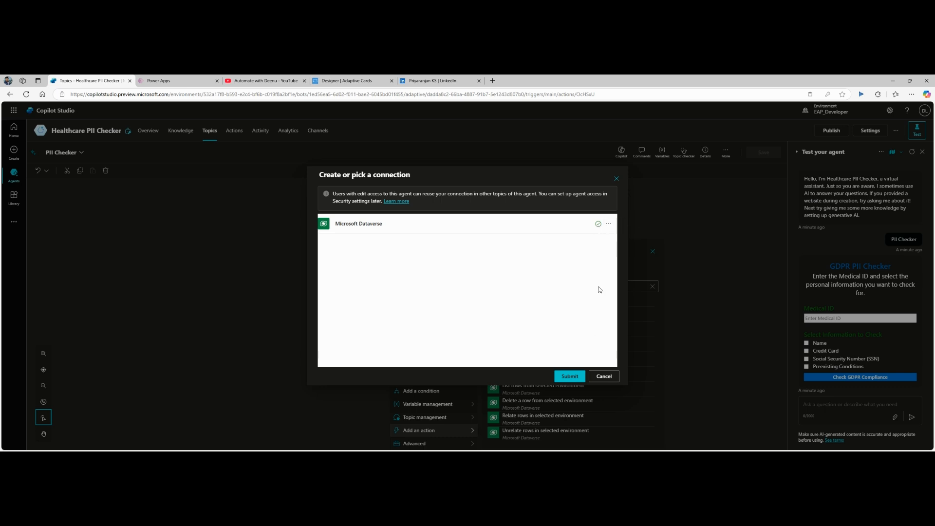
# Step: Submit the existing Microsoft Dataverse connection and switch to the Power Apps table tab
pyautogui.click(569, 377)
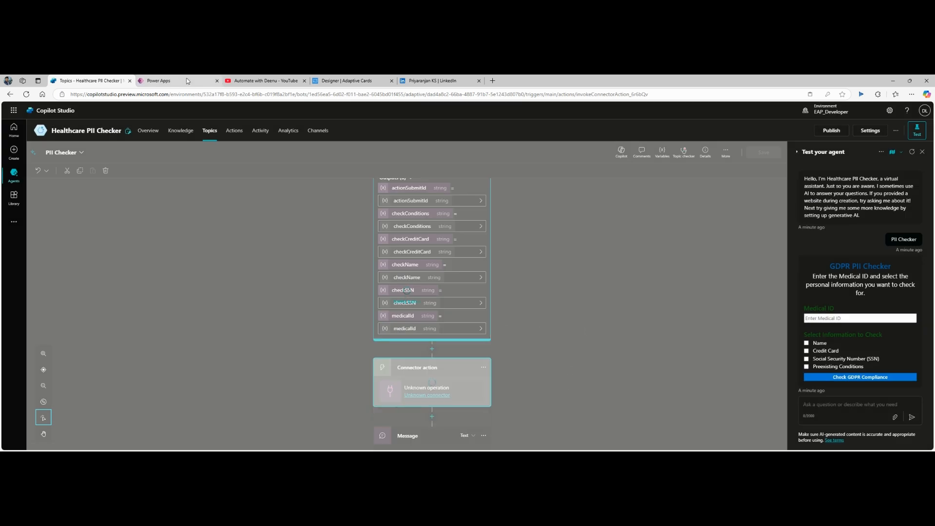
pyautogui.click(166, 80)
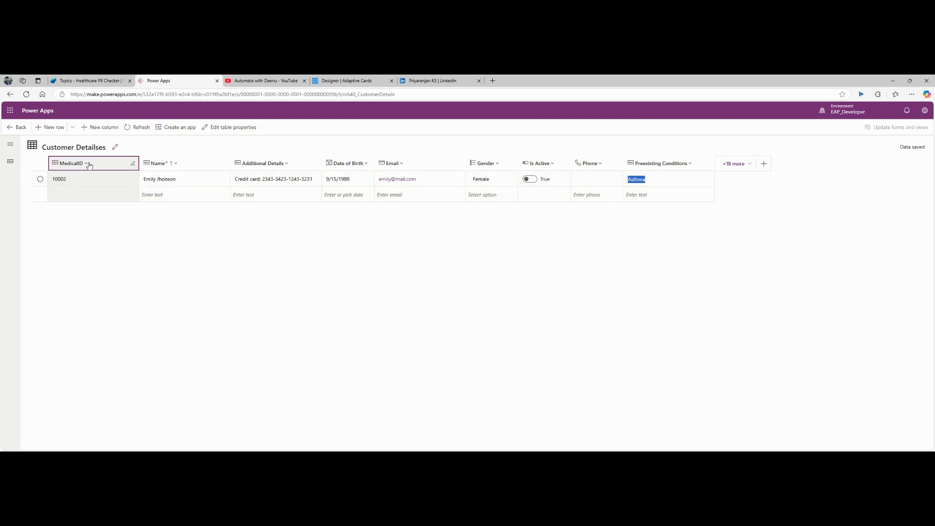
pyautogui.click(89, 163)
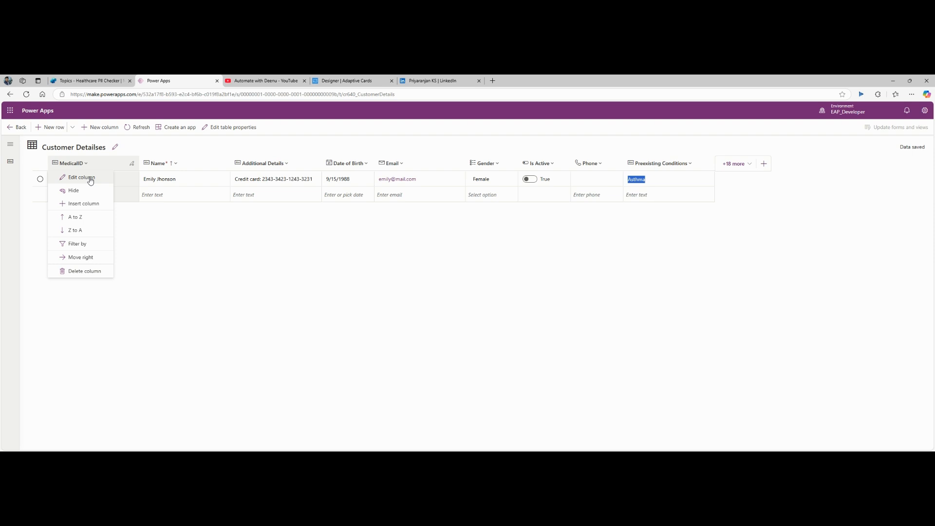
pyautogui.click(82, 178)
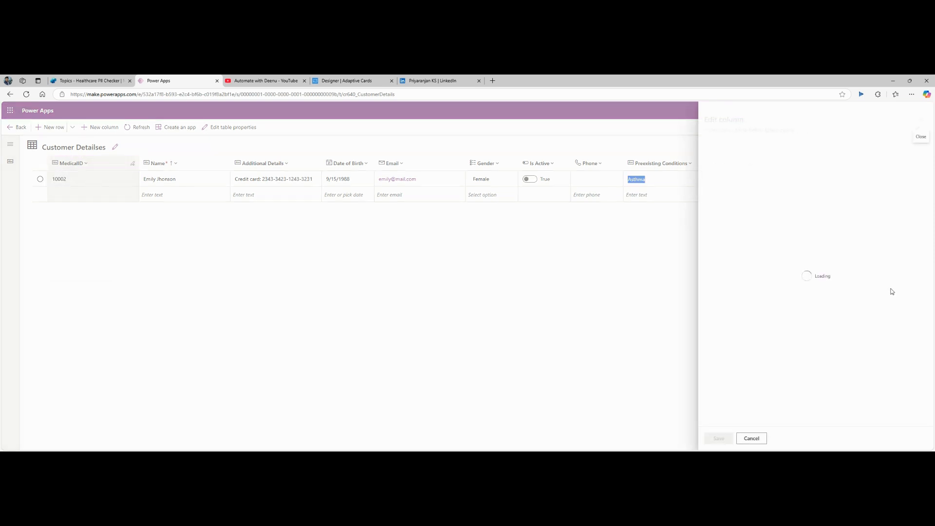
pyautogui.scroll(-1, 816, 300)
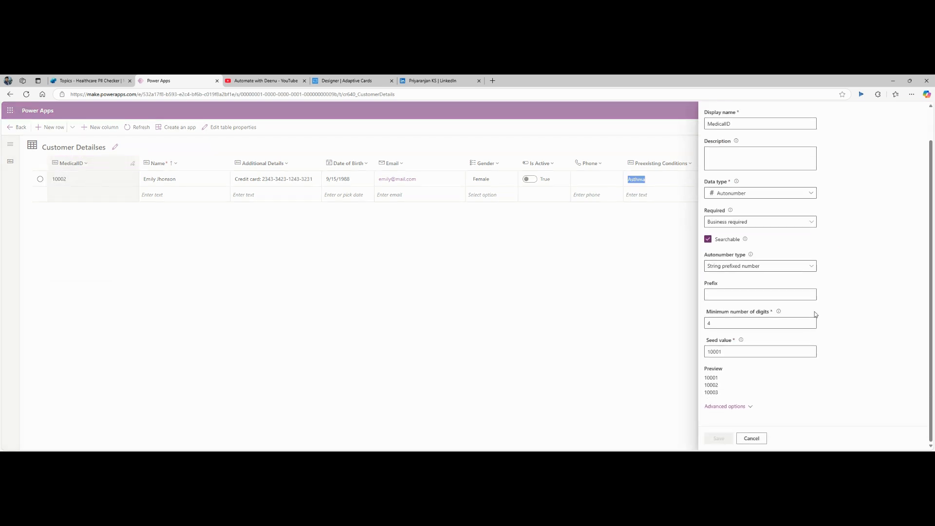
pyautogui.click(746, 407)
pyautogui.scroll(-4, 763, 375)
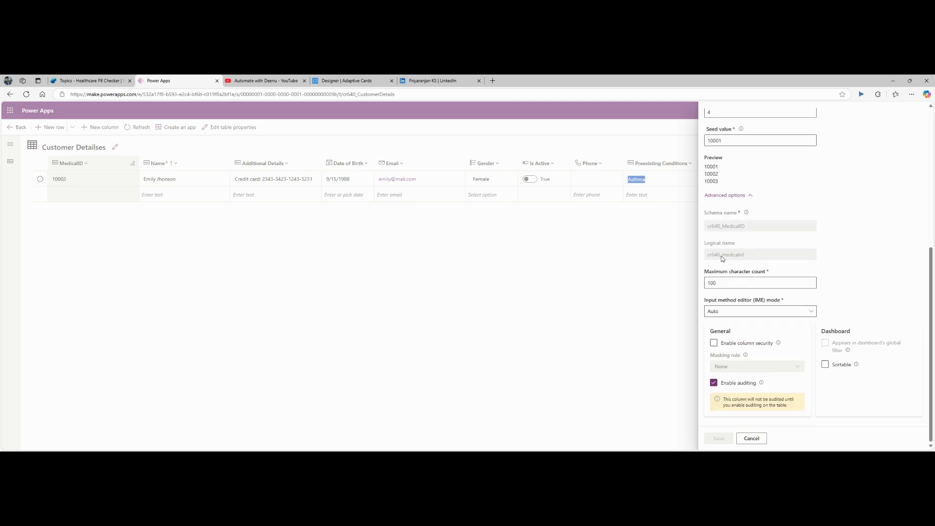
pyautogui.doubleClick(722, 255)
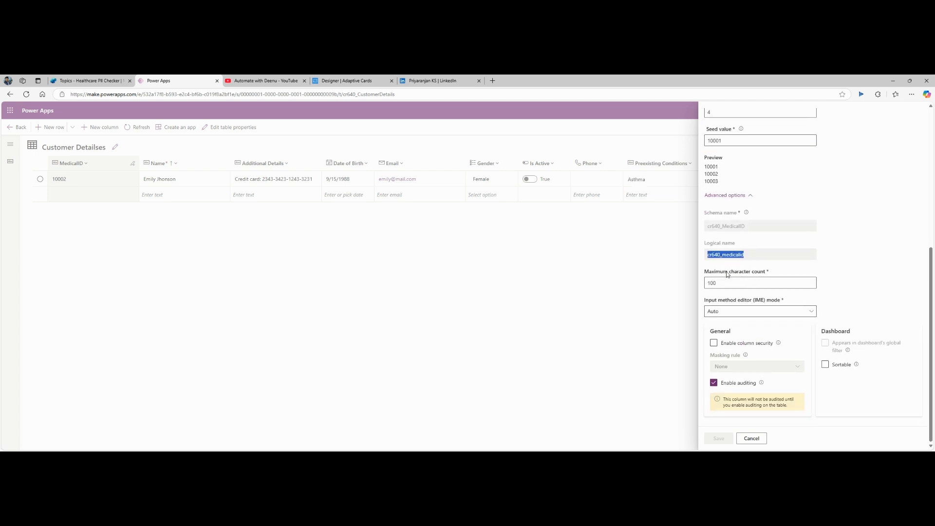
pyautogui.hotkey('alt', 'Tab')
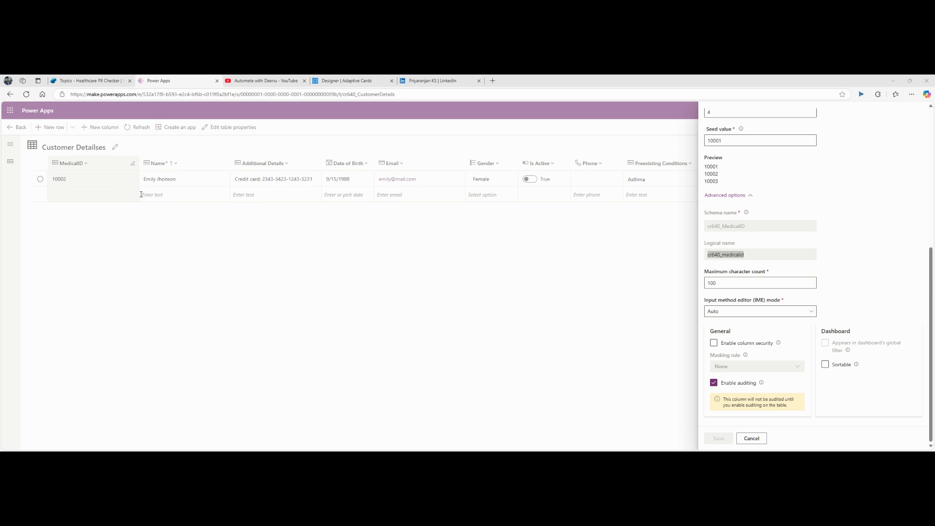
pyautogui.click(751, 438)
pyautogui.click(185, 168)
pyautogui.click(178, 178)
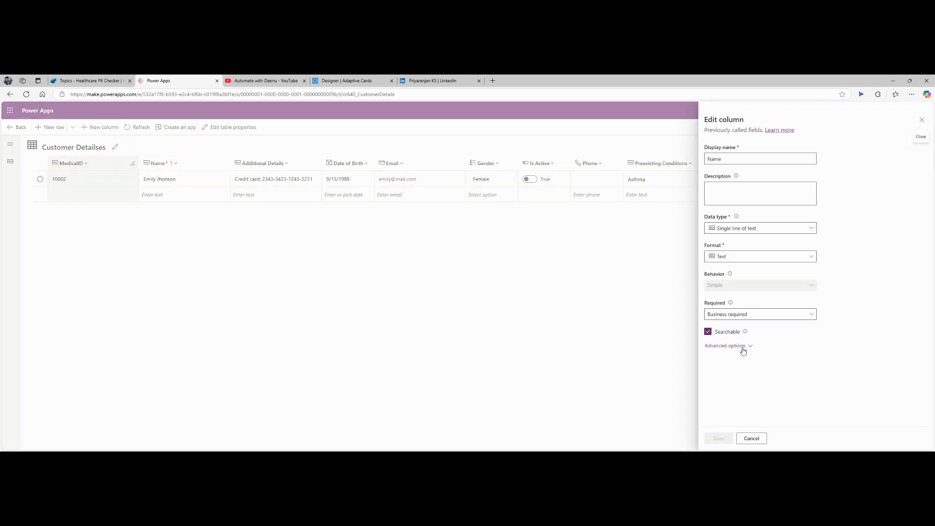
pyautogui.click(747, 347)
pyautogui.scroll(-3, 747, 347)
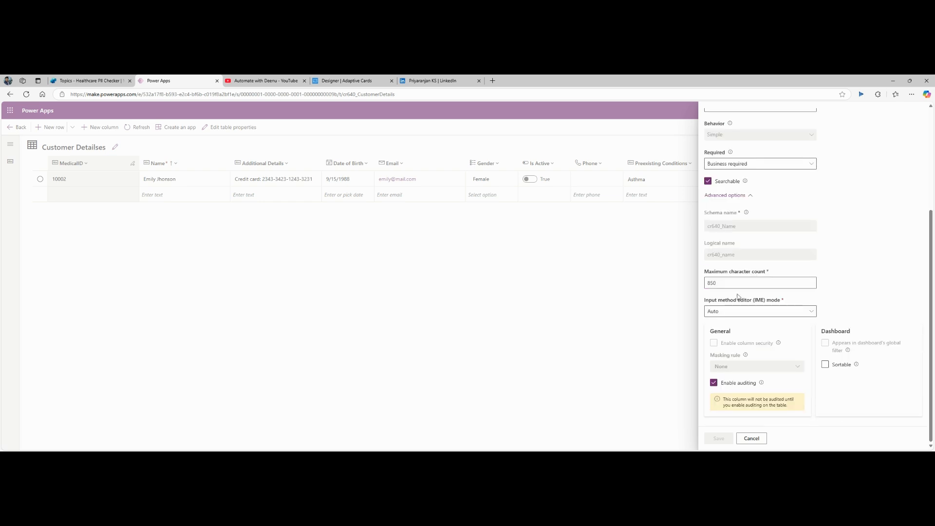
pyautogui.doubleClick(733, 257)
pyautogui.hotkey('alt', 'Tab')
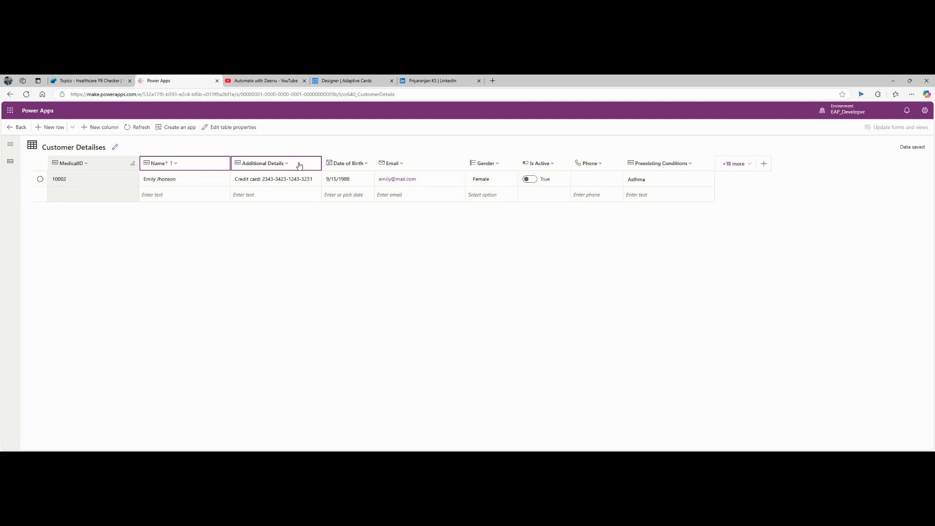
pyautogui.click(287, 164)
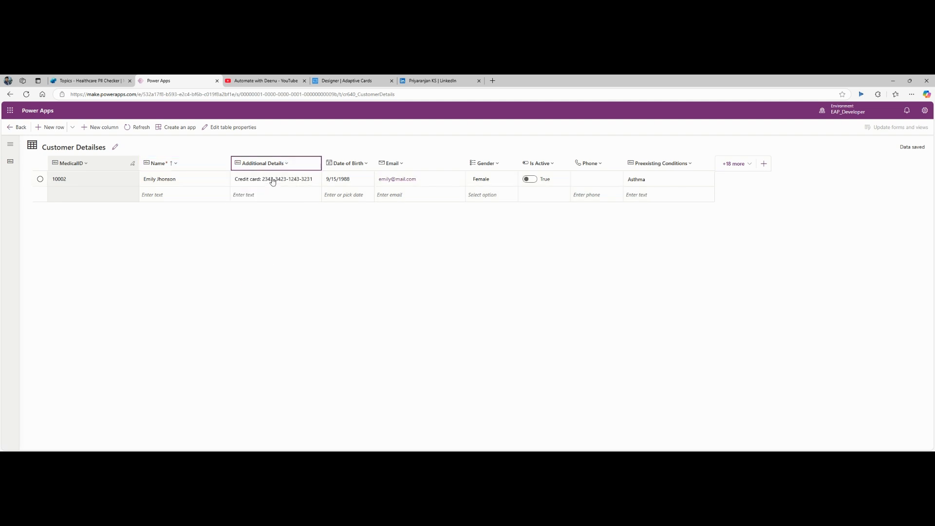
pyautogui.click(272, 179)
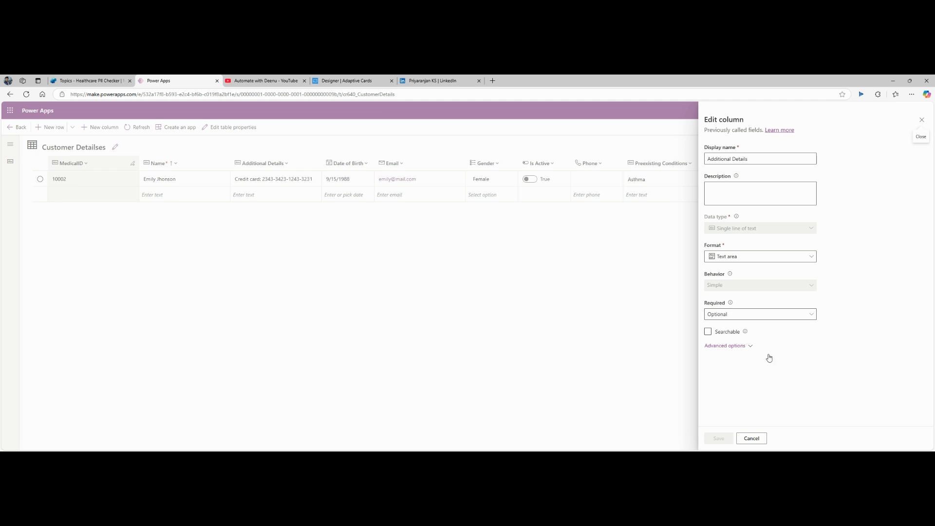
pyautogui.click(734, 346)
pyautogui.scroll(-3, 780, 324)
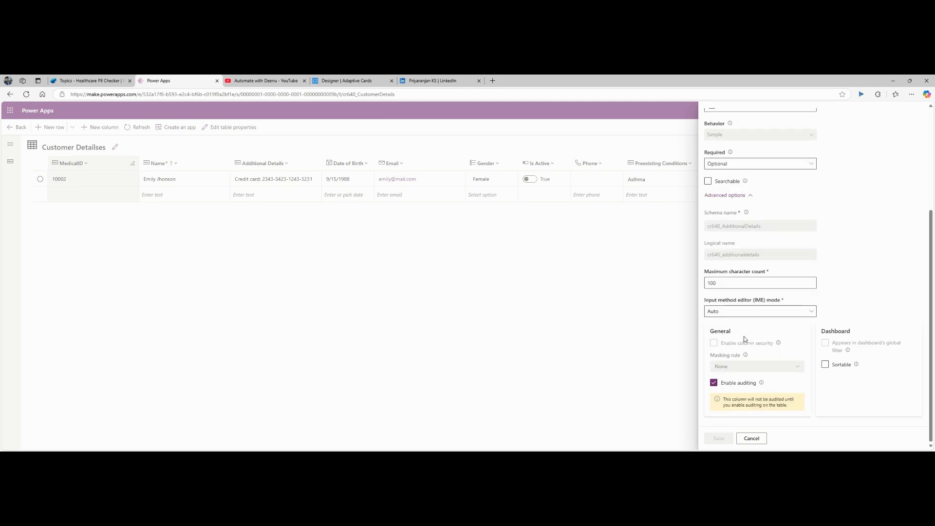
pyautogui.doubleClick(746, 255)
pyautogui.hotkey('alt', 'Tab')
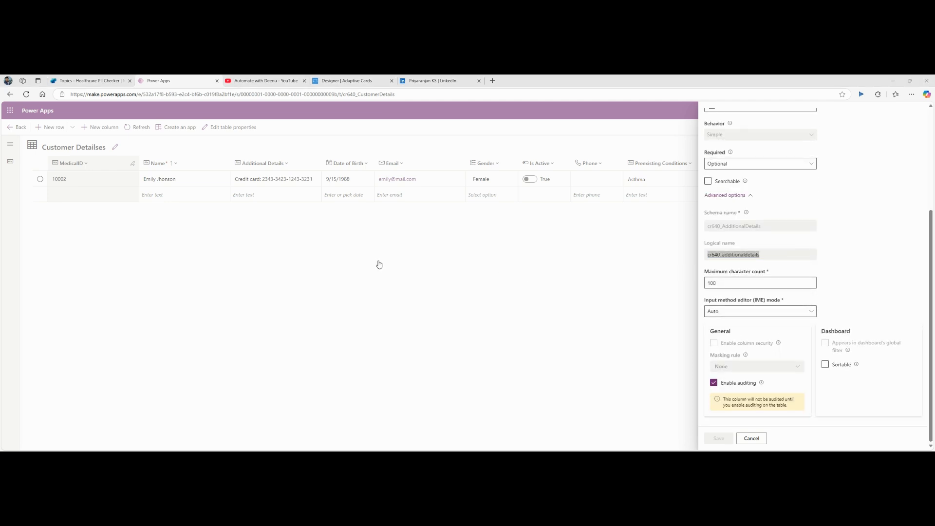
pyautogui.click(298, 265)
pyautogui.click(747, 438)
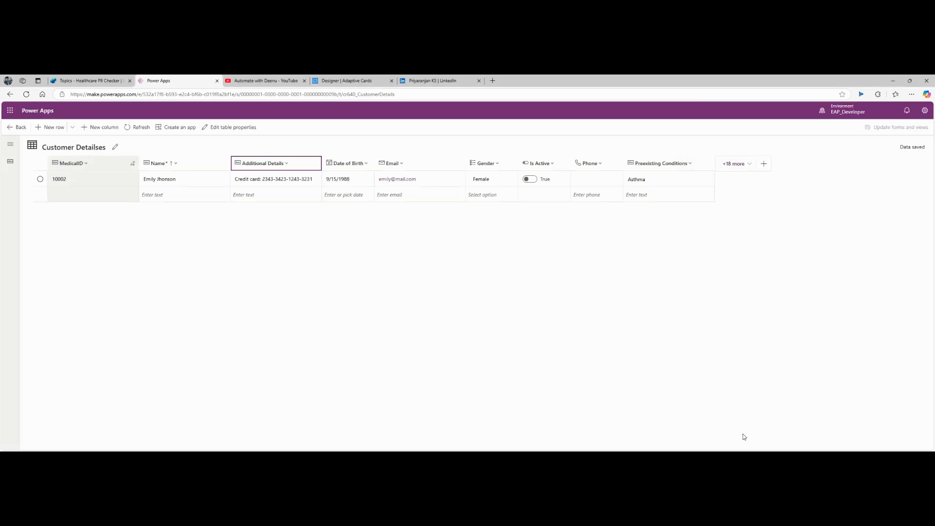
pyautogui.click(696, 164)
pyautogui.click(664, 178)
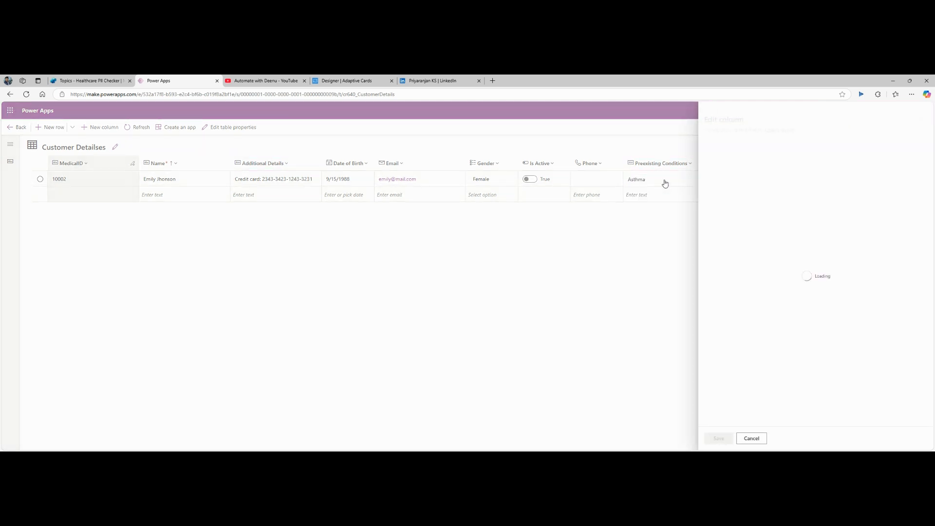
pyautogui.click(731, 347)
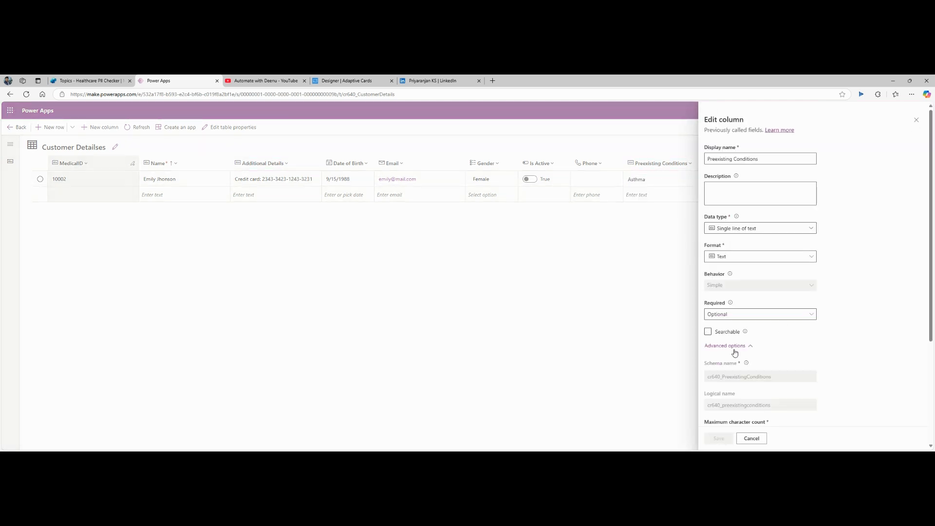
pyautogui.scroll(-3, 734, 350)
pyautogui.doubleClick(738, 257)
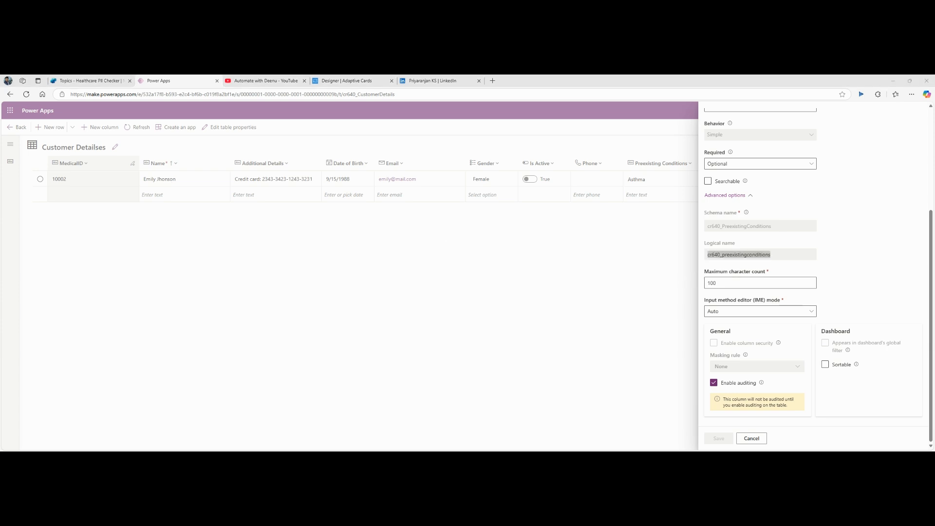
pyautogui.click(354, 305)
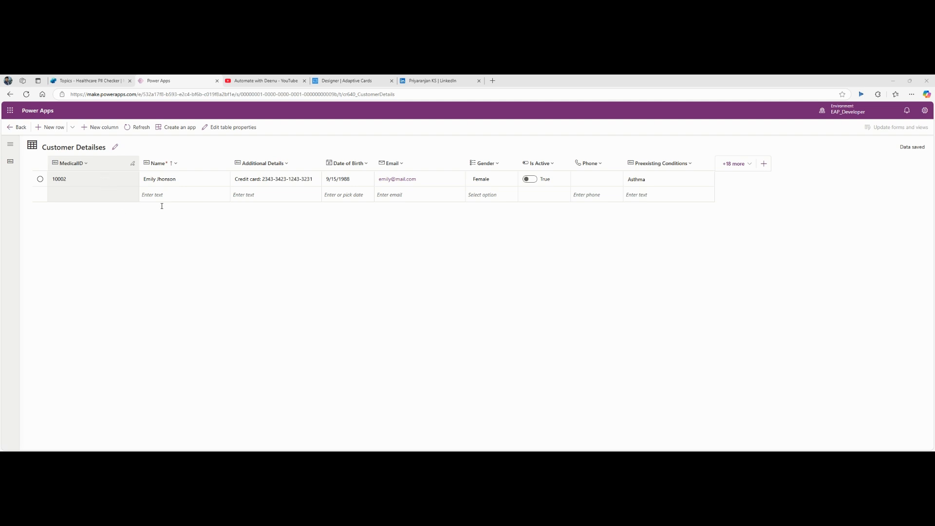
# Step: Change the table's display name from Customer Details to Patient Details and save
pyautogui.click(35, 256)
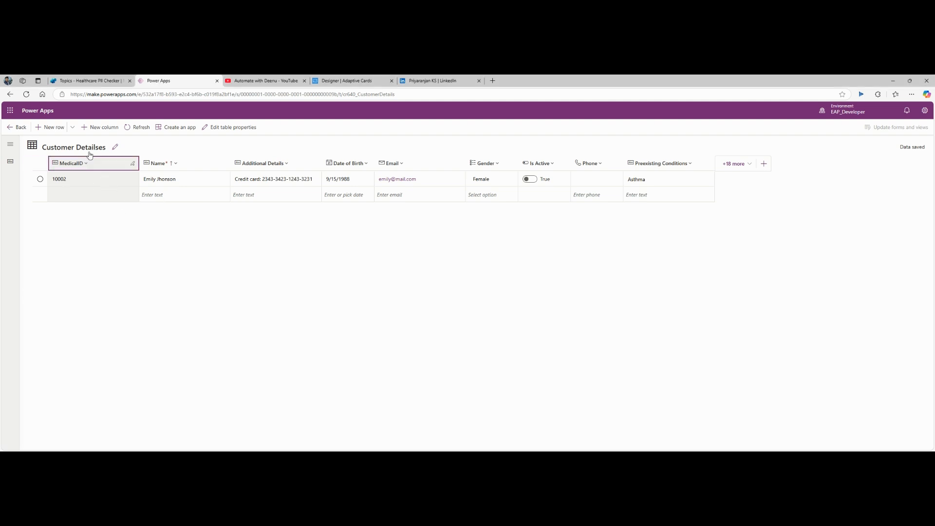
pyautogui.click(106, 148)
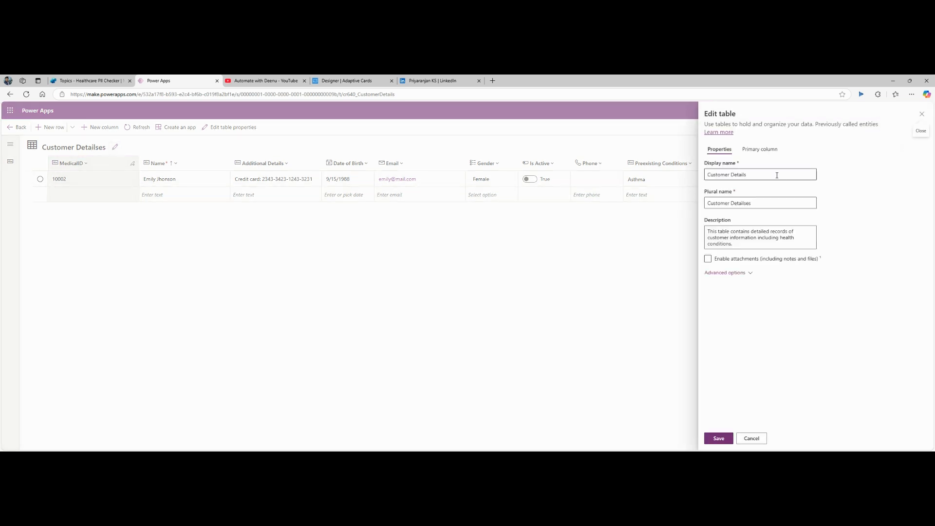
pyautogui.moveTo(779, 175); pyautogui.dragTo(678, 169)
pyautogui.write('He')
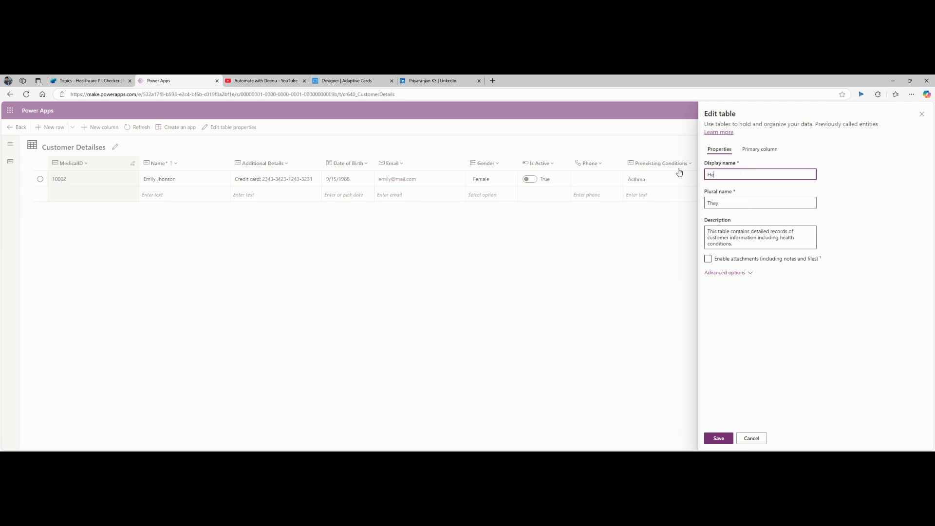
pyautogui.write('althcare')
pyautogui.hotkey('ctrl', 'a')
pyautogui.press('BackSpace')
pyautogui.write('Patient Details')
pyautogui.click(766, 335)
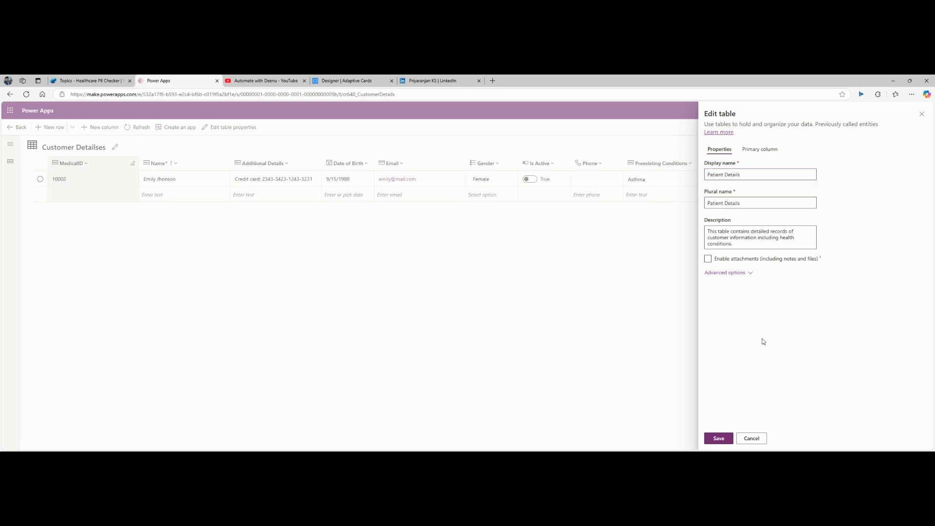
pyautogui.click(720, 439)
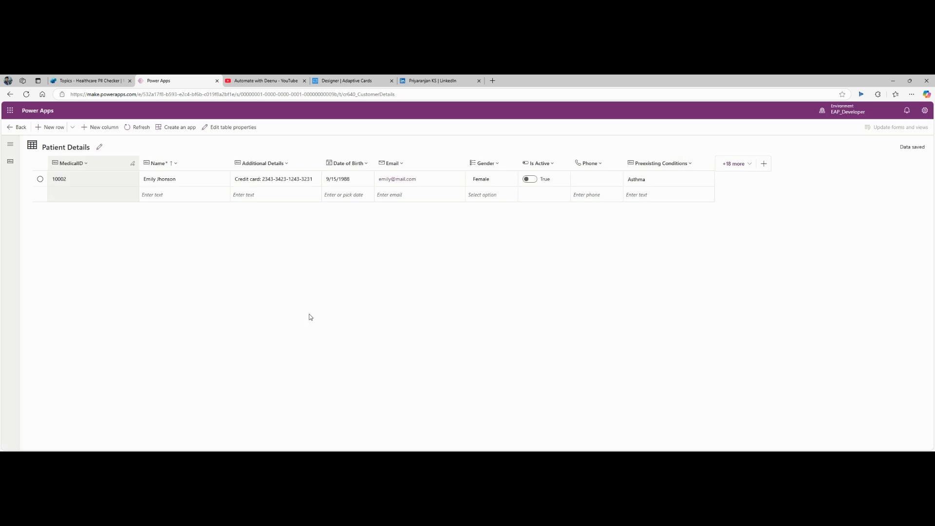
# Step: Set the Dataverse list-rows action's environment to EAP_Developer
pyautogui.click(87, 81)
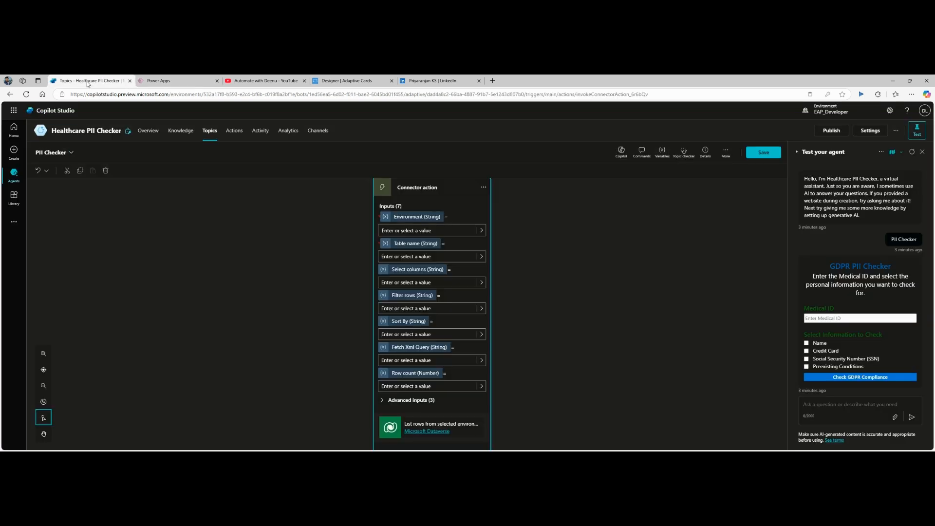
pyautogui.click(459, 232)
pyautogui.click(406, 282)
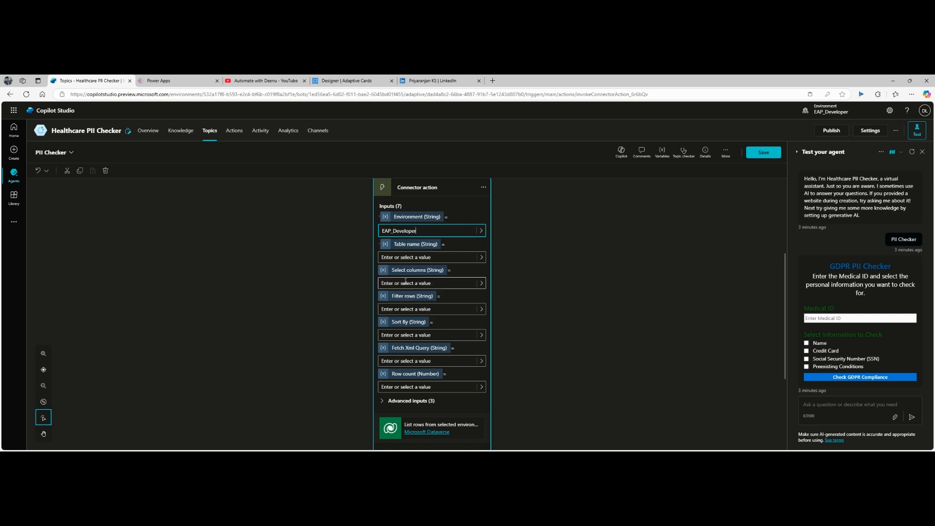
# Step: Set the action's Table name to Patient Details to clear the required-input error
pyautogui.click(437, 258)
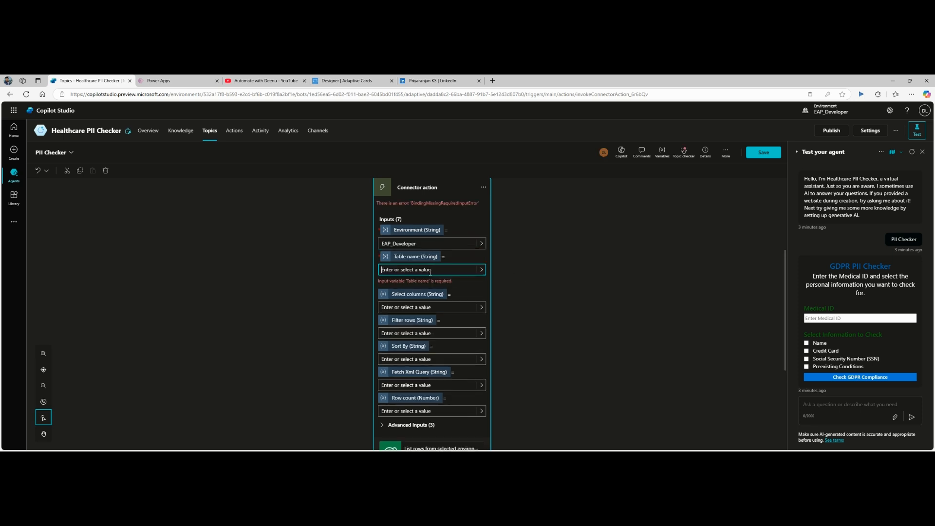
pyautogui.click(432, 262)
pyautogui.click(432, 271)
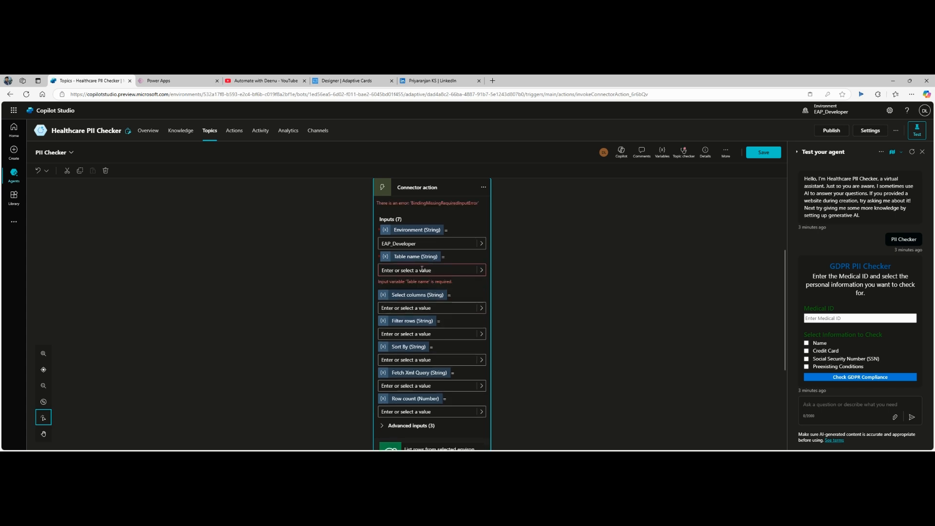
pyautogui.click(422, 269)
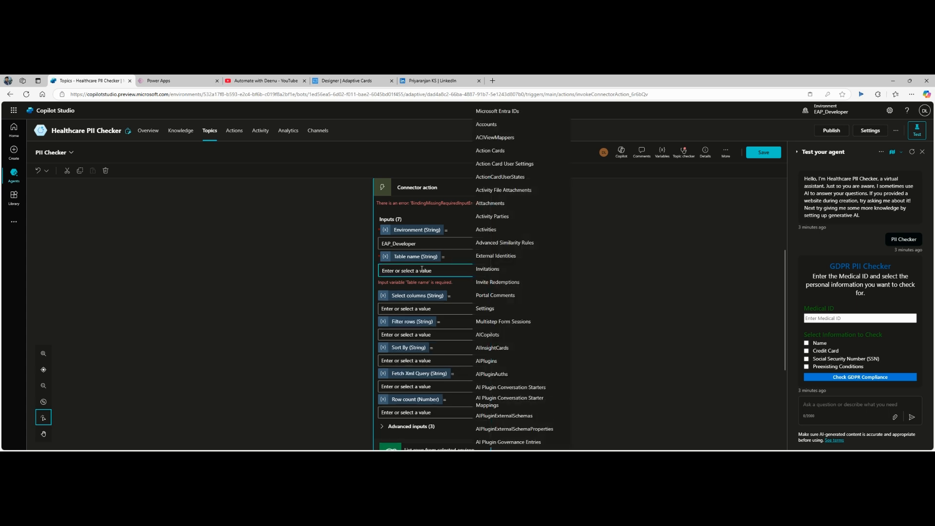
pyautogui.scroll(-2, 534, 247)
pyautogui.scroll(3, 534, 247)
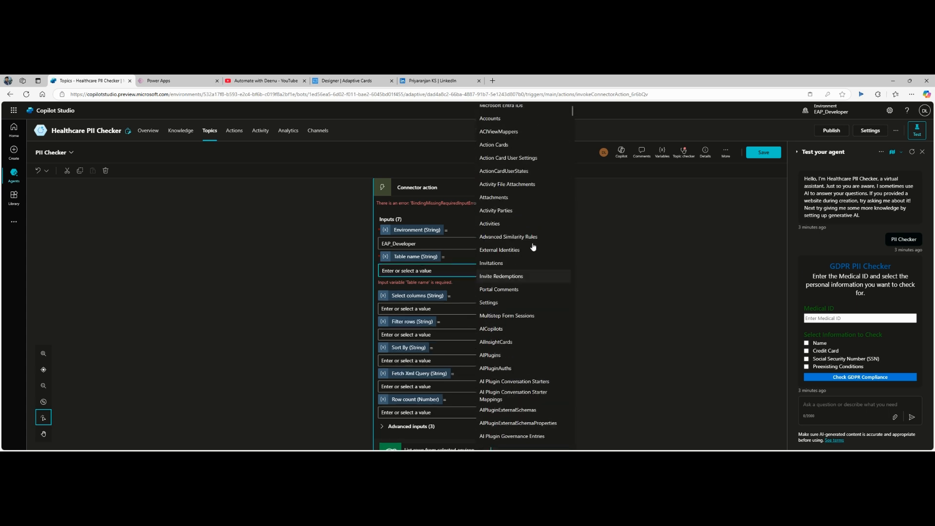
pyautogui.write('Paty')
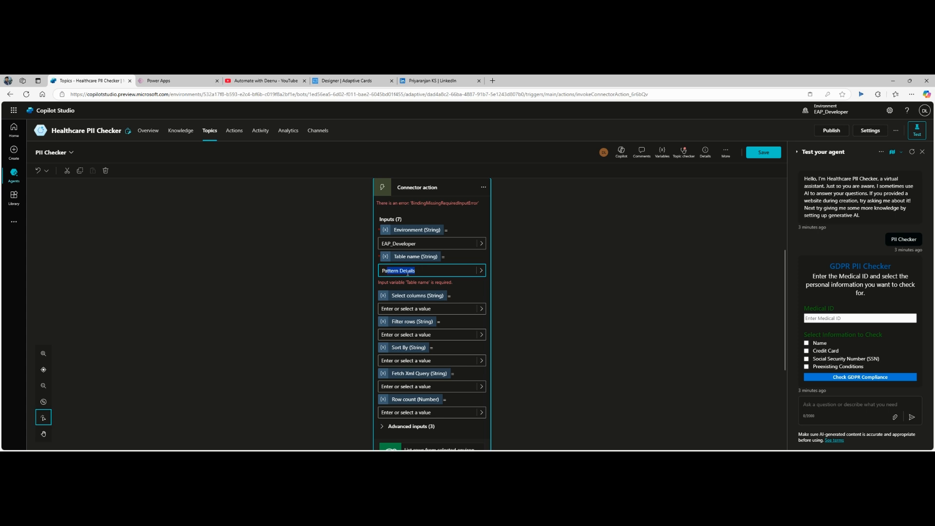
pyautogui.press('BackSpace')
pyautogui.write('ien')
pyautogui.press('Tab')
pyautogui.click(540, 282)
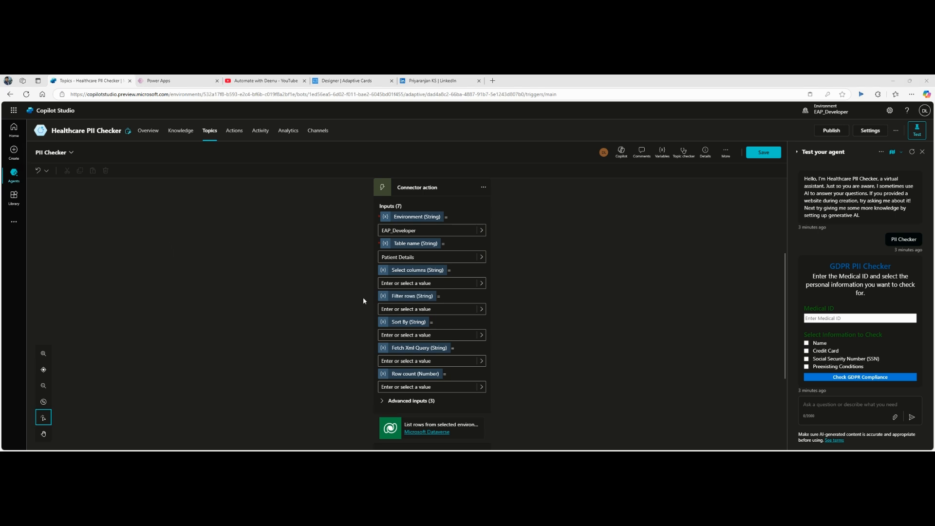
# Step: Paste the column names into Select columns as cr640_medicalid,cr640_name,cr640_additionaldetails,… with no spaces
pyautogui.click(405, 283)
pyautogui.hotkey('ctrl', 'v')
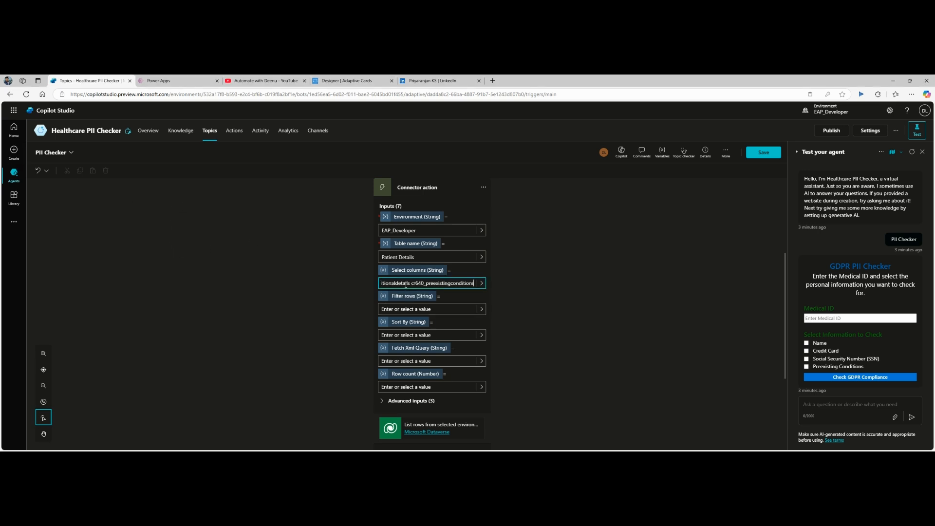
pyautogui.moveTo(437, 284); pyautogui.dragTo(335, 278)
pyautogui.press('BackSpace')
pyautogui.click(448, 284)
pyautogui.press('BackSpace')
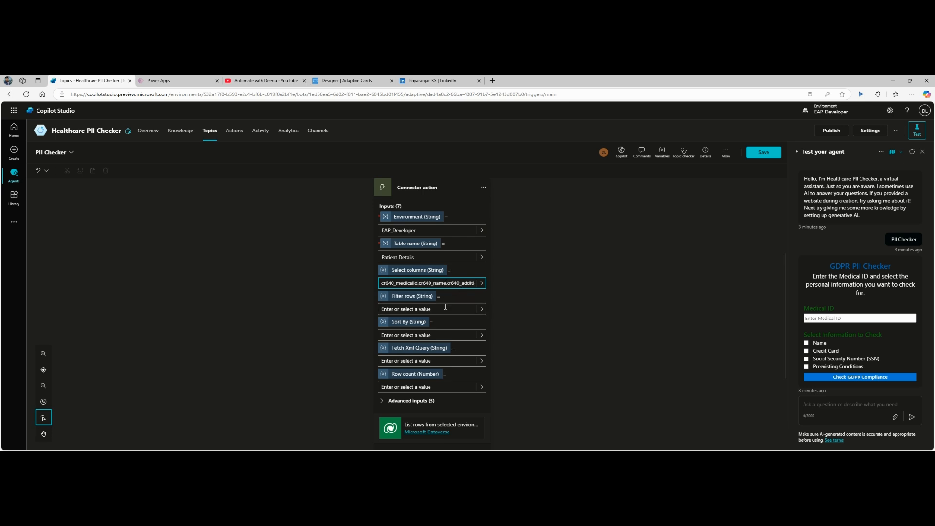
pyautogui.press('Right')
pyautogui.press('Right')
pyautogui.press('Right')
pyautogui.press('Right')
pyautogui.press('Right')
pyautogui.press('Right')
pyautogui.press('Right')
pyautogui.press('Right')
pyautogui.press('Right')
pyautogui.press('Right')
pyautogui.press('Right')
pyautogui.press('Right')
pyautogui.press('Right')
pyautogui.press('Right')
pyautogui.press('Right')
pyautogui.press('Right')
pyautogui.press('Right')
pyautogui.press('Right')
pyautogui.press('Right')
pyautogui.press('Right')
pyautogui.click(470, 283)
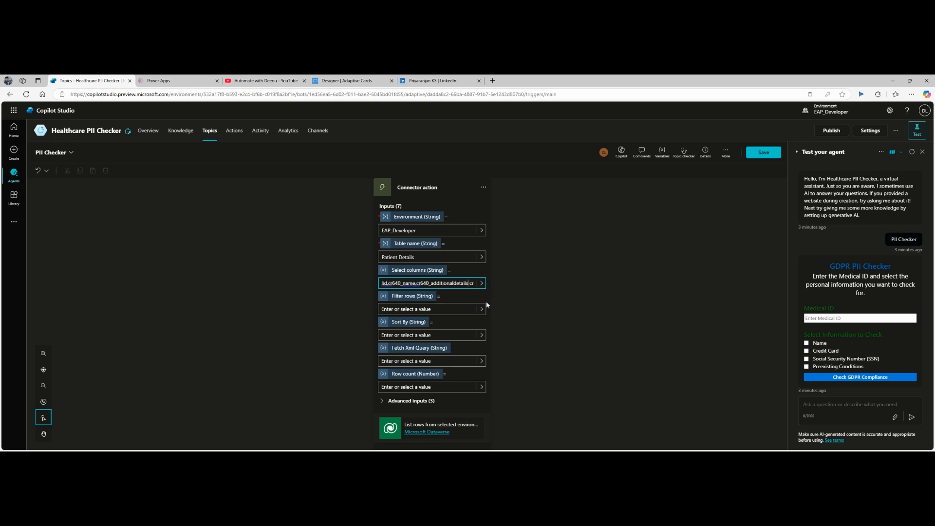
pyautogui.press('BackSpace')
pyautogui.write(',')
pyautogui.moveTo(453, 285); pyautogui.dragTo(357, 279)
pyautogui.click(450, 285)
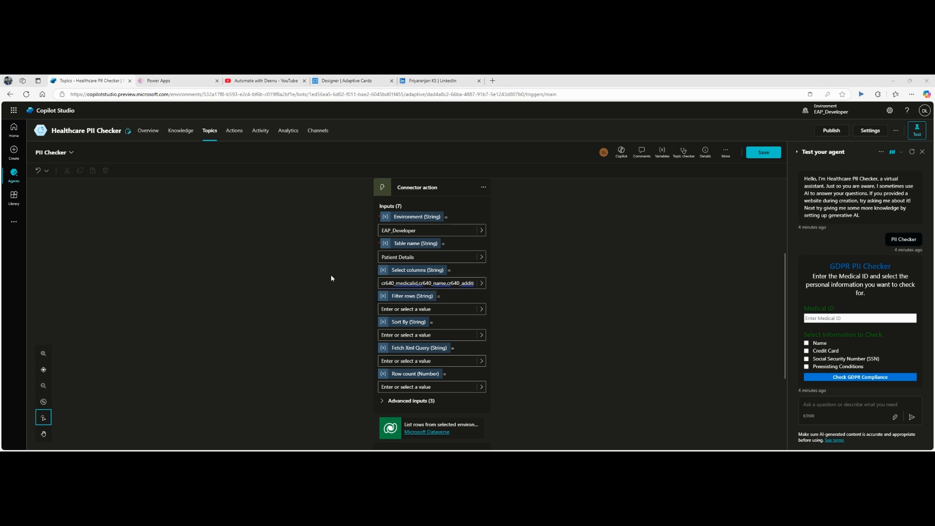
# Step: Paste a medical ID filter expression into Filter rows and correct its column prefix to cr640
pyautogui.click(400, 309)
pyautogui.write('cr026_medicalid eq \'", Topic.medicalId,"\'"')
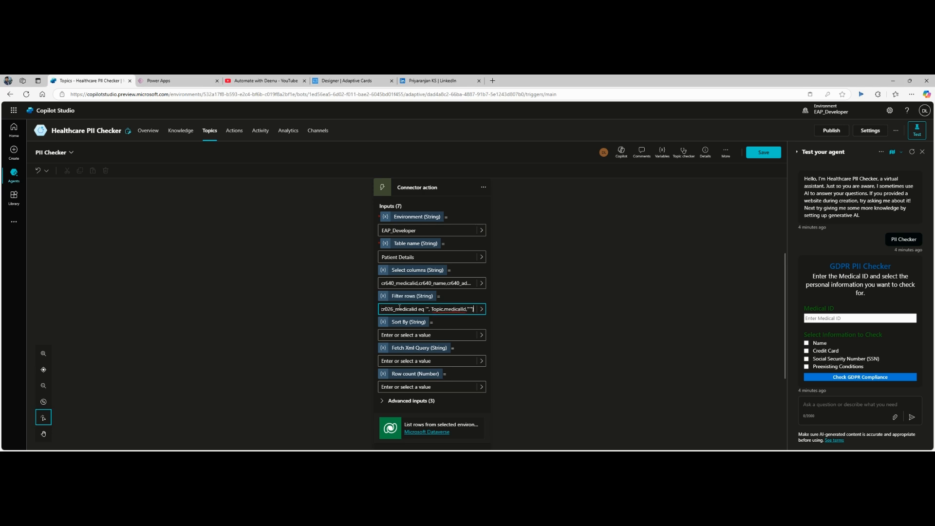
pyautogui.moveTo(414, 309); pyautogui.dragTo(360, 309)
pyautogui.click(418, 309)
pyautogui.moveTo(417, 309); pyautogui.dragTo(426, 308)
pyautogui.write('640')
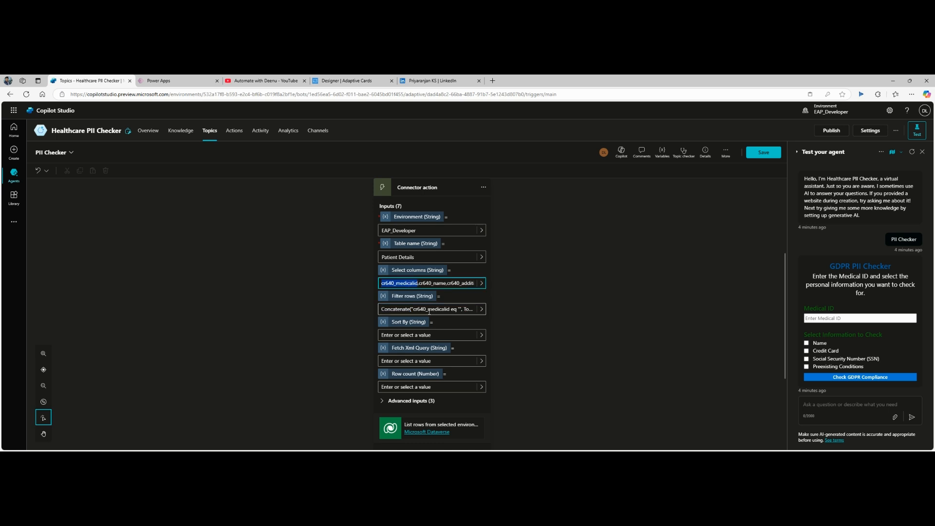
pyautogui.doubleClick(431, 309)
pyautogui.write('cr640_medicalid')
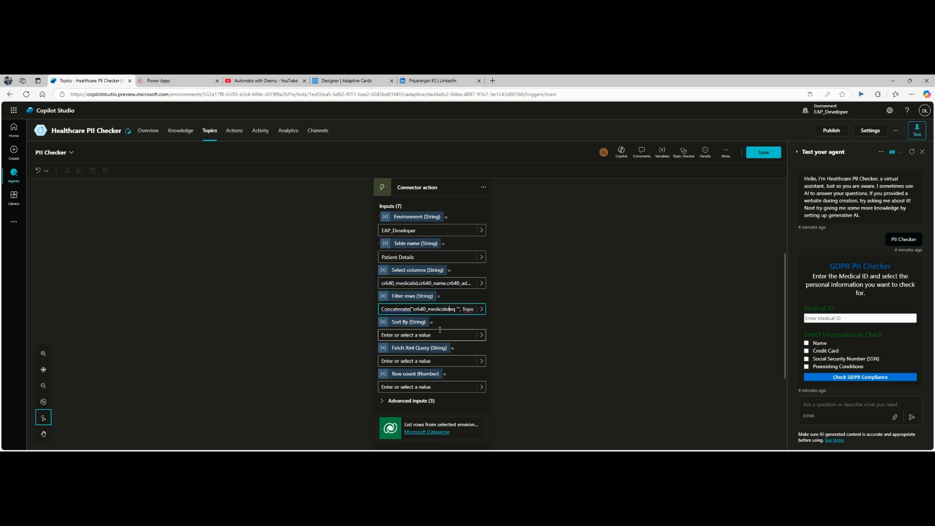
pyautogui.moveTo(462, 310); pyautogui.dragTo(487, 309)
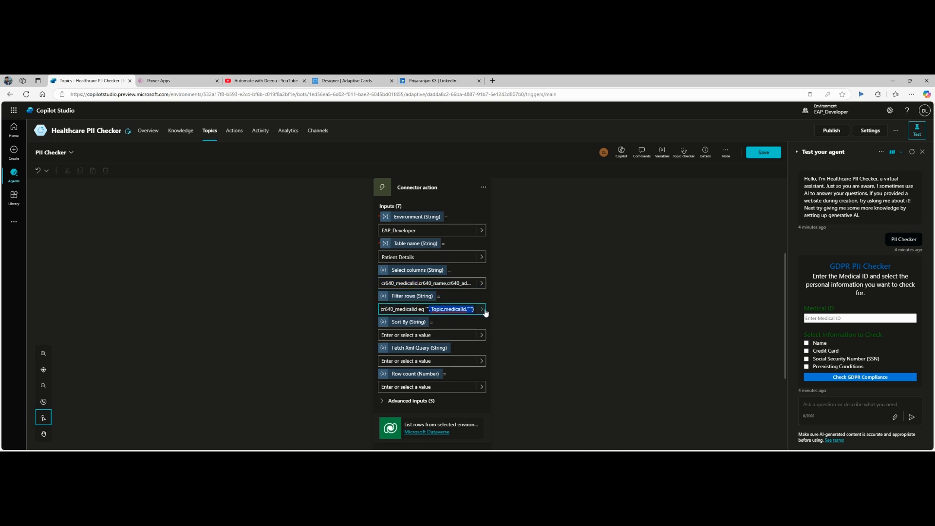
pyautogui.click(459, 310)
pyautogui.scroll(3, 515, 253)
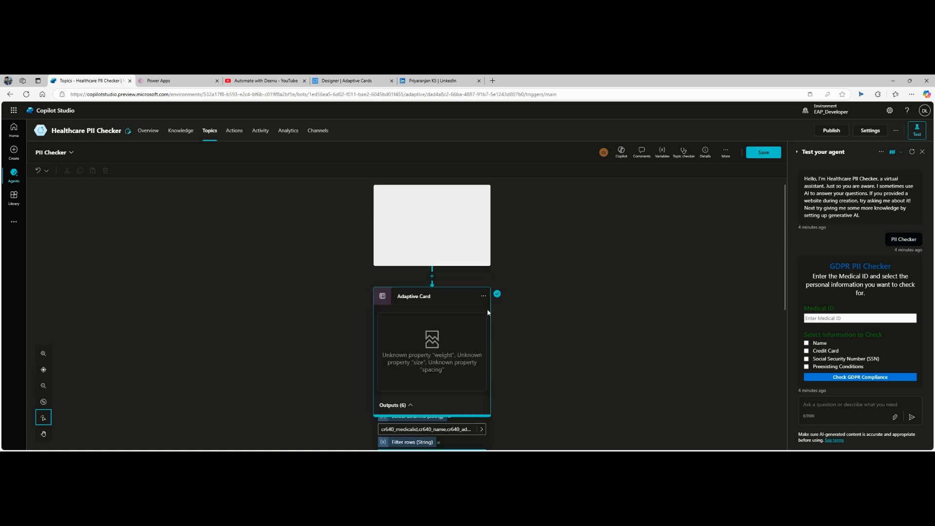
pyautogui.scroll(-2, 470, 340)
# Step: Check the Adaptive Card step's output variables for the medical ID
pyautogui.click(407, 301)
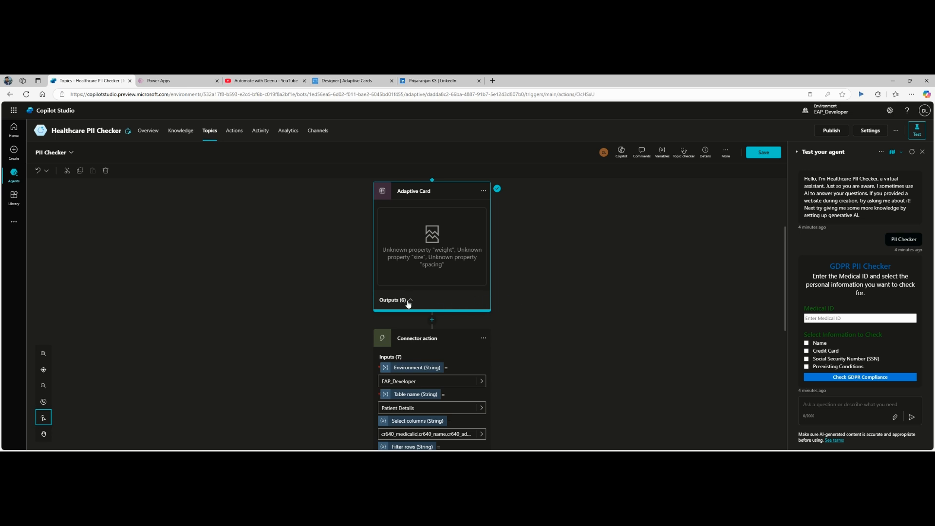
pyautogui.click(409, 301)
pyautogui.scroll(-3, 589, 292)
pyautogui.scroll(1, 579, 290)
pyautogui.scroll(1, 576, 289)
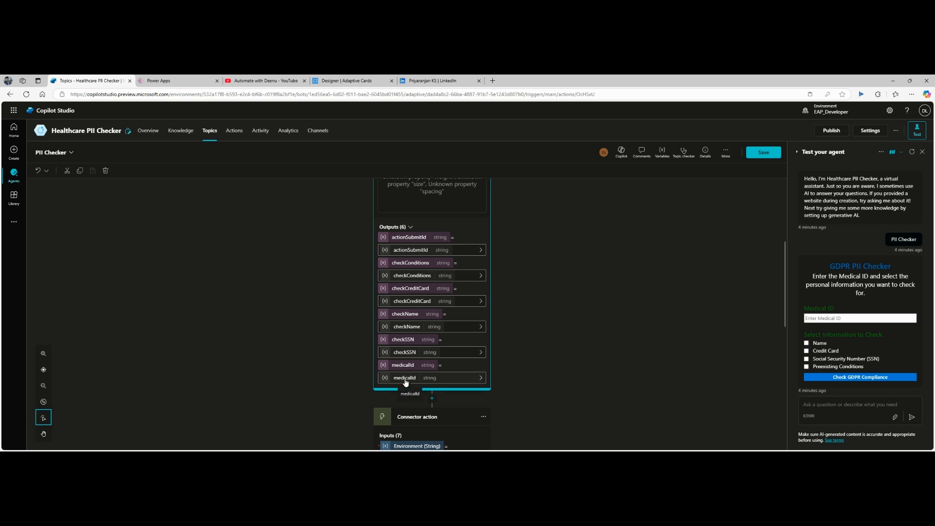
pyautogui.scroll(-3, 610, 334)
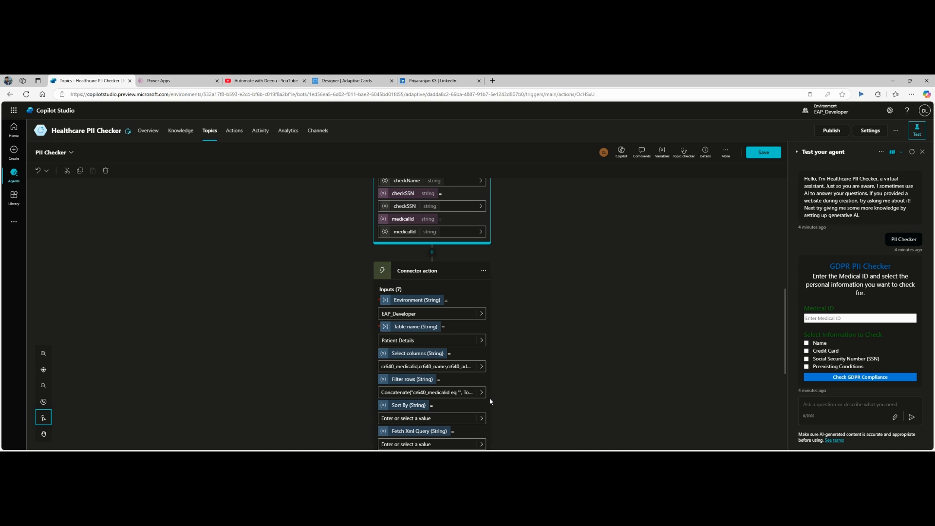
pyautogui.scroll(-2, 490, 401)
# Step: Replace Filter rows with a Concatenate formula matching cr640_medicalid to Topic.medicalId
pyautogui.click(454, 317)
pyautogui.hotkey('ctrl', 'a')
pyautogui.press('BackSpace')
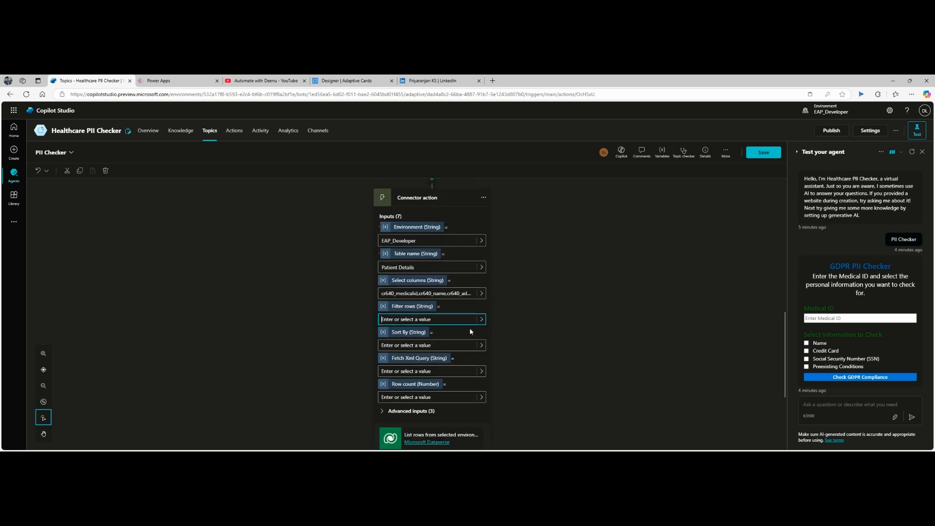
pyautogui.click(482, 320)
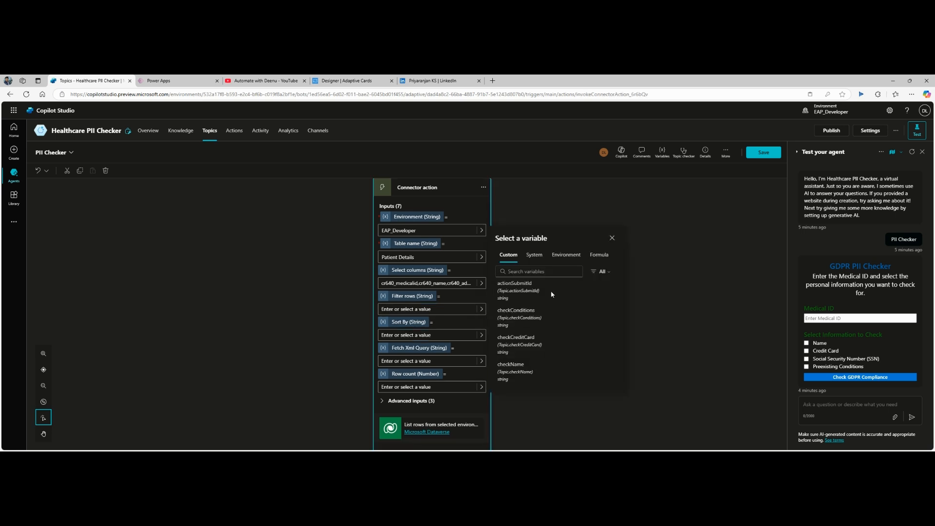
pyautogui.click(598, 254)
pyautogui.write('Concatenate("cr640_medicalid eq \'", Topic.medicalId,"\'")')
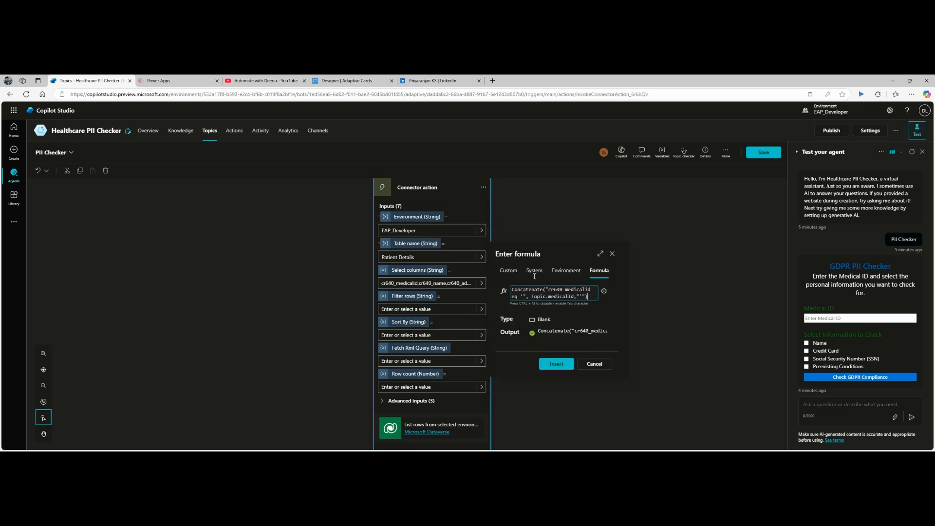
pyautogui.moveTo(532, 296); pyautogui.dragTo(576, 299)
pyautogui.press('BackSpace')
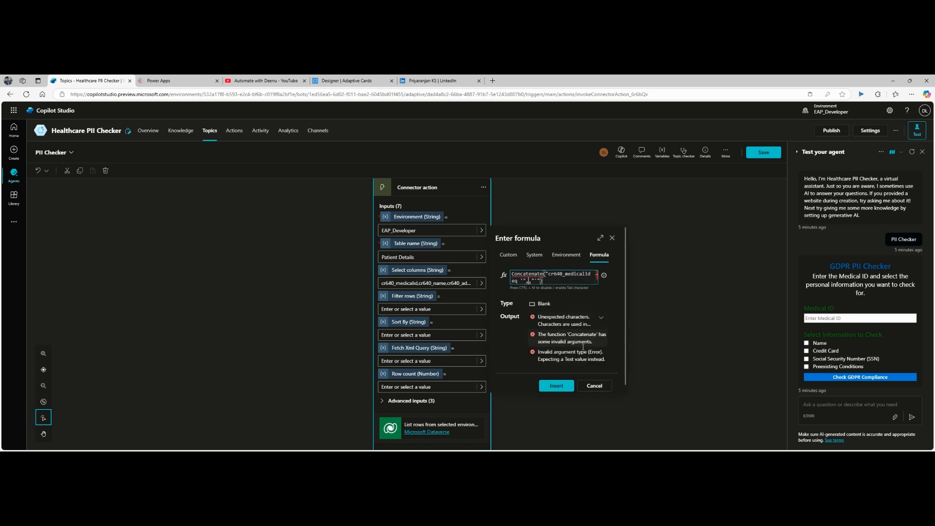
pyautogui.write('Topic.m')
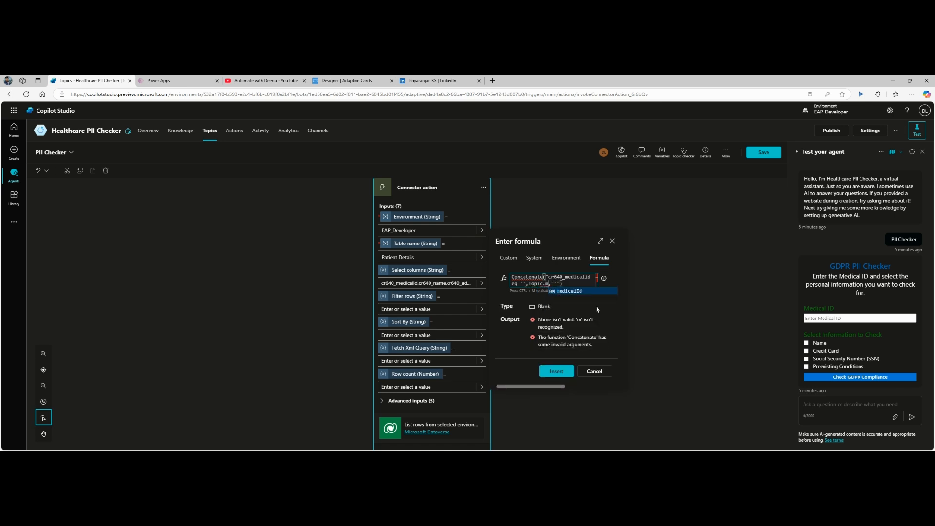
pyautogui.click(591, 292)
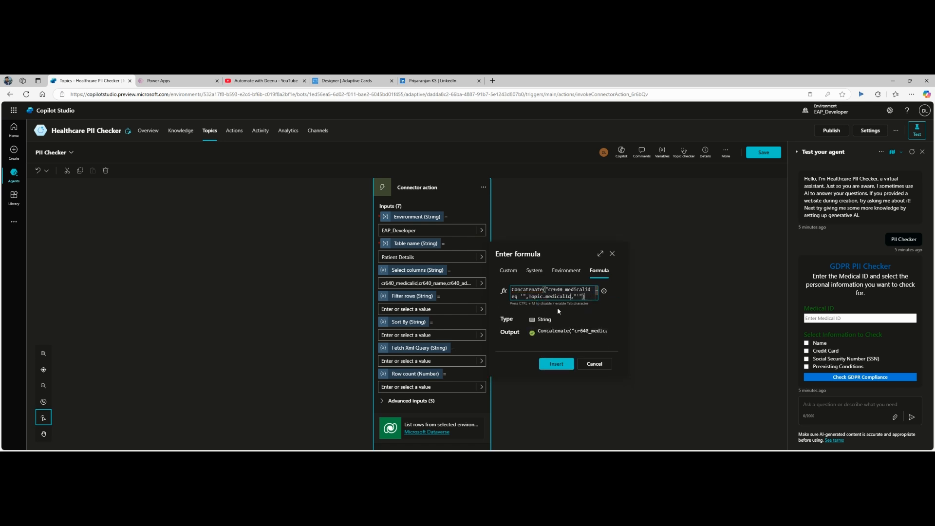
pyautogui.click(555, 367)
pyautogui.click(558, 335)
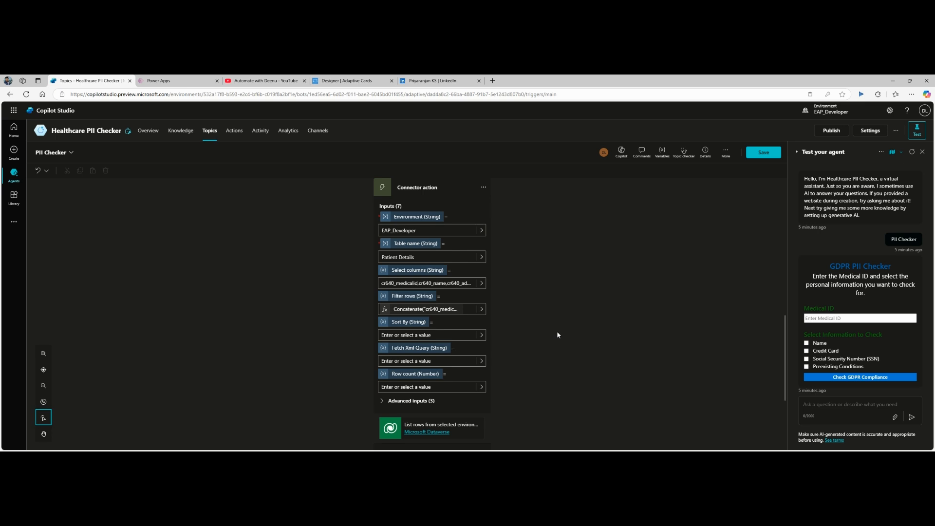
# Step: Replace the closing message text with the ListRecordsWithOrganization.value variable and save the topic
pyautogui.scroll(-3, 557, 334)
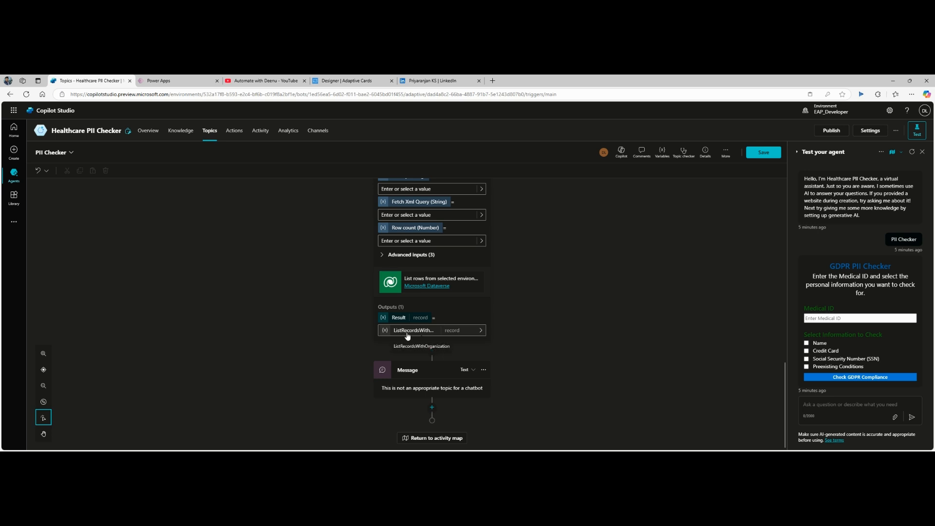
pyautogui.click(420, 388)
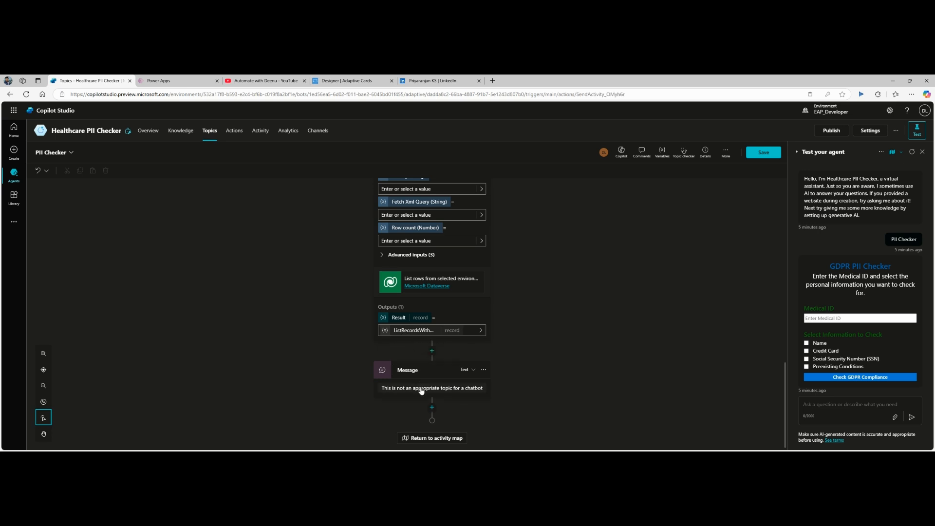
pyautogui.tripleClick(464, 401)
pyautogui.press('BackSpace')
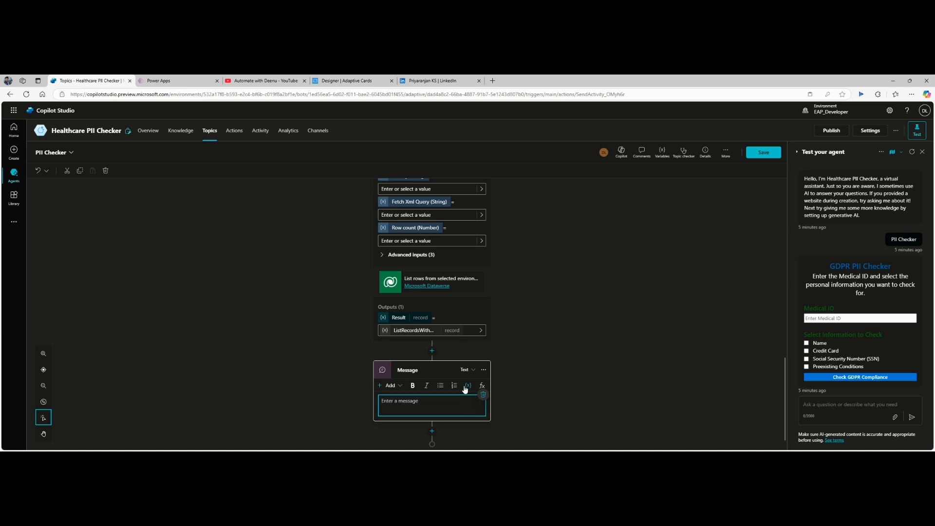
pyautogui.click(467, 379)
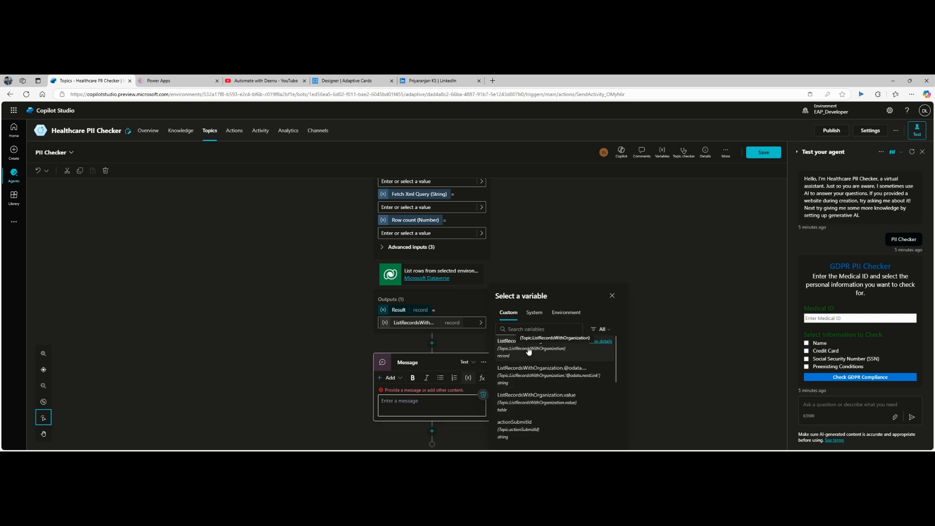
pyautogui.click(526, 397)
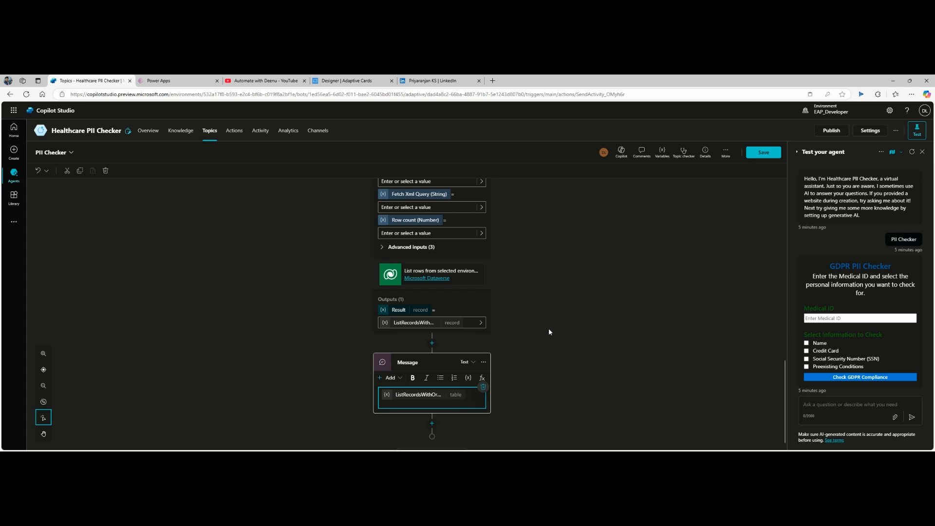
pyautogui.click(764, 152)
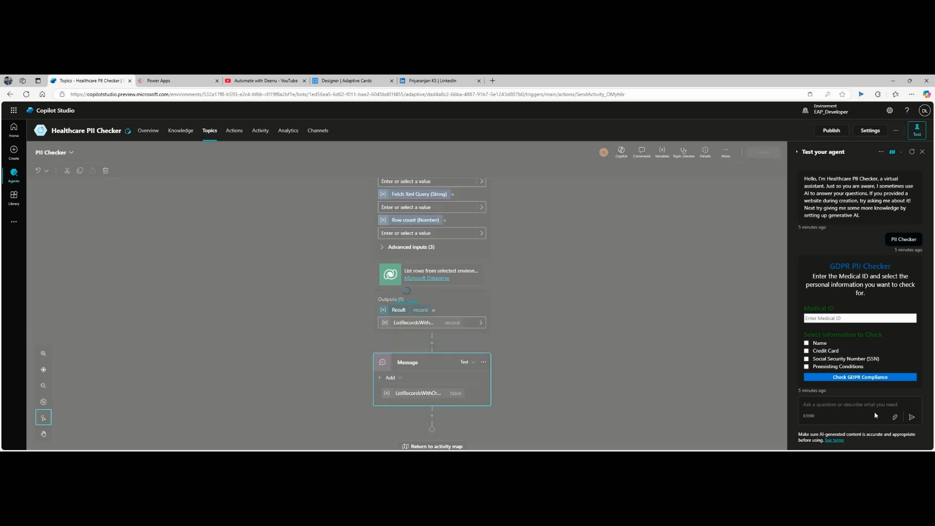
# Step: Start a fresh test chat and send 'PII Checker'
pyautogui.click(912, 151)
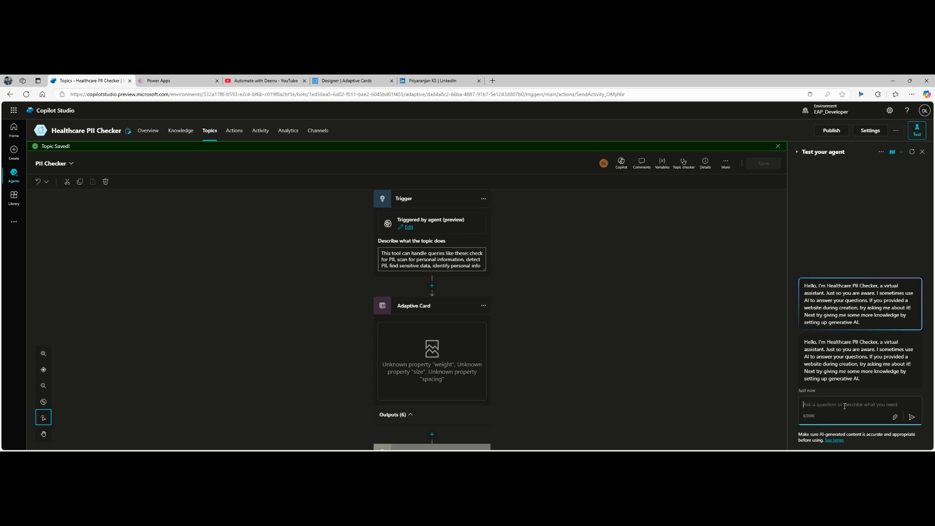
pyautogui.write('PII')
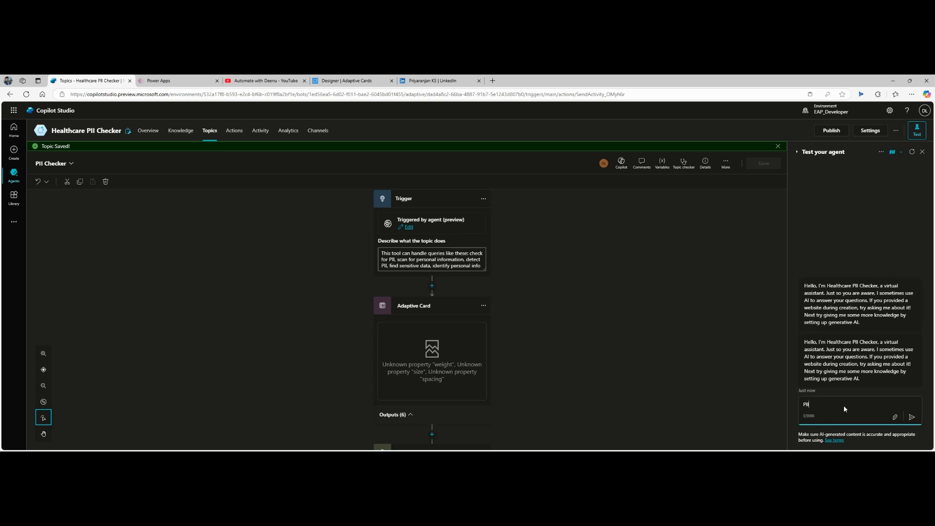
pyautogui.write(' Checker')
pyautogui.press('Return')
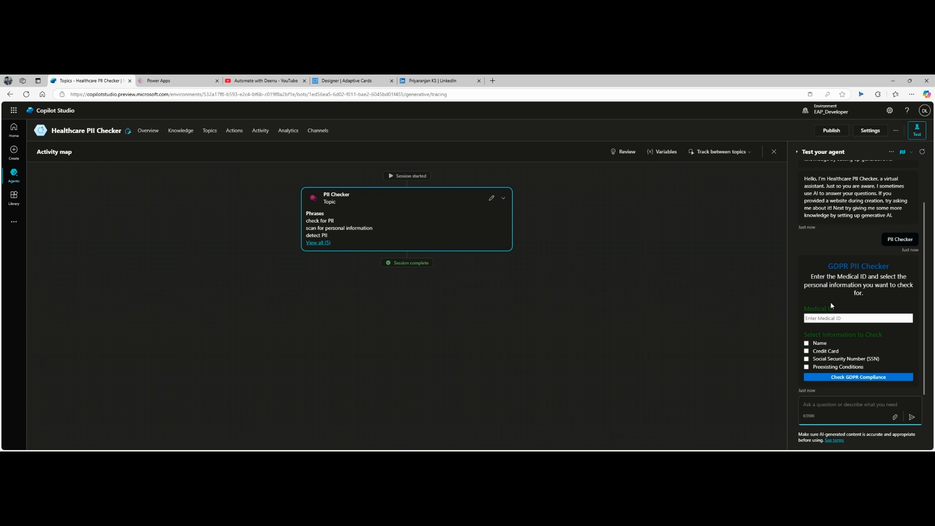
# Step: Submit the card for Medical ID 10002 with Name and Credit Card ticked, then open the connection permissions page
pyautogui.click(829, 317)
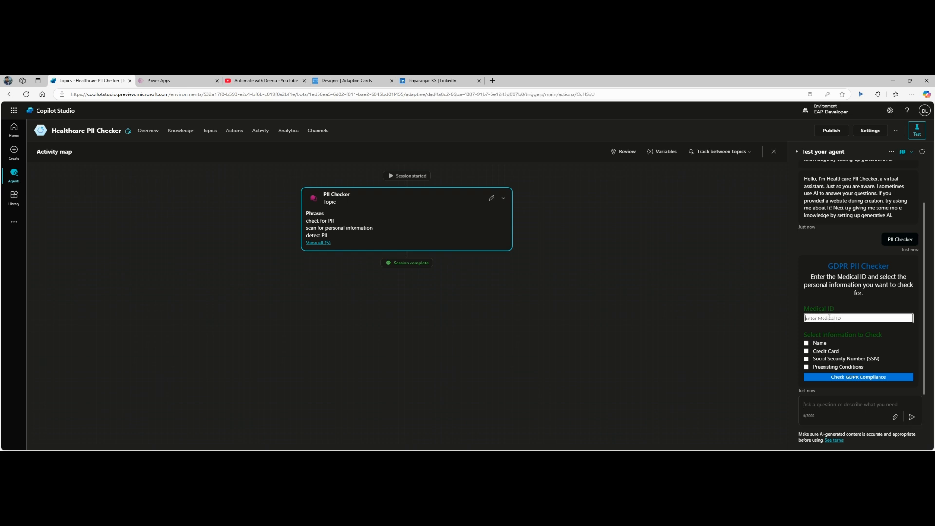
pyautogui.write('10002')
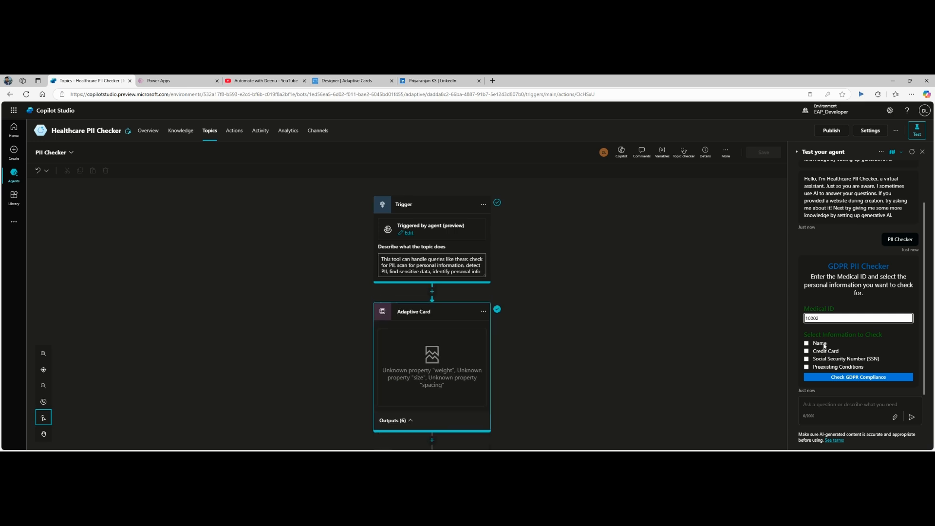
pyautogui.click(808, 344)
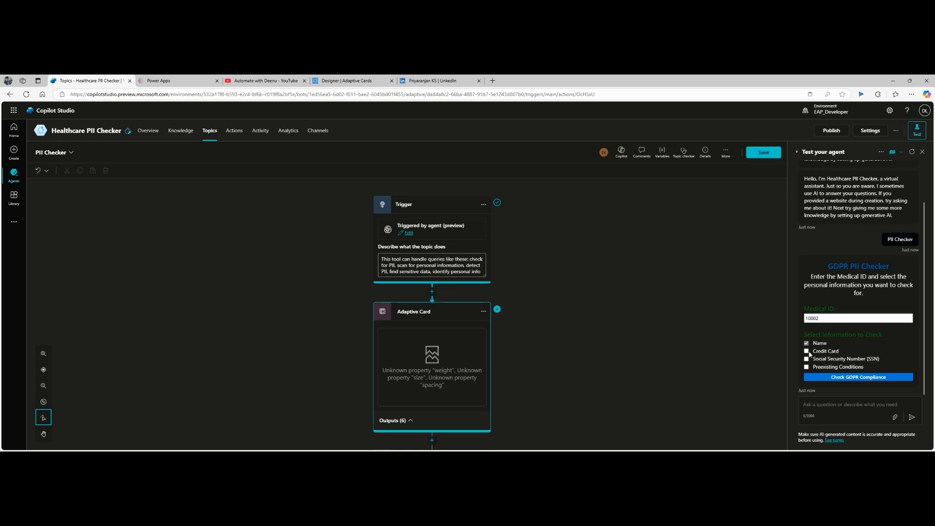
pyautogui.click(808, 352)
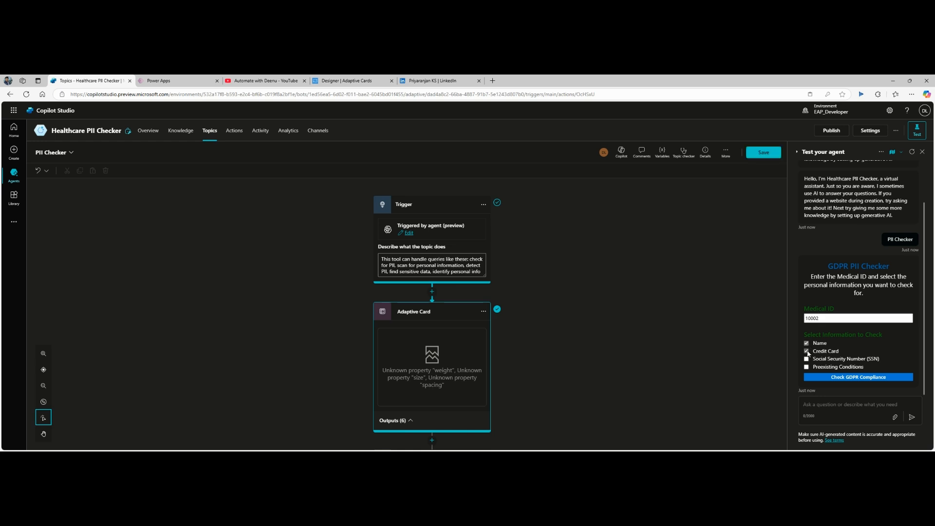
pyautogui.click(849, 379)
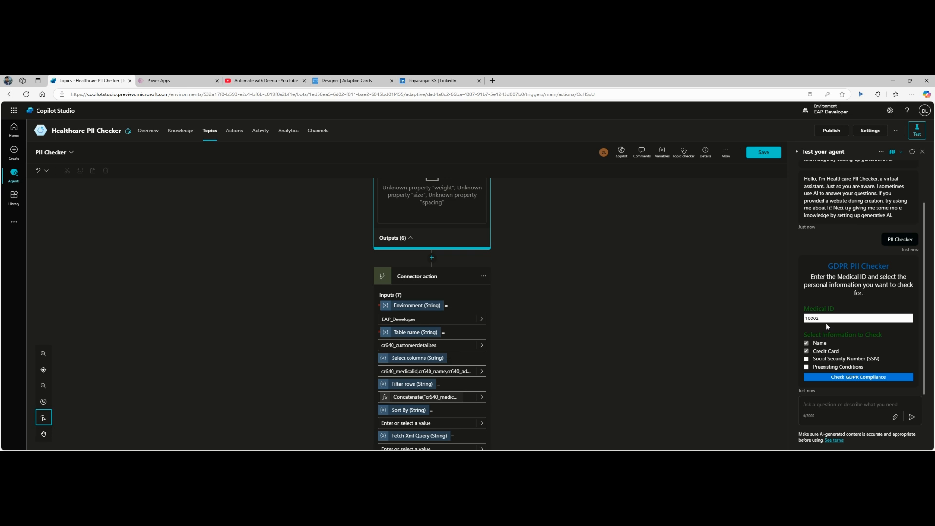
pyautogui.scroll(-5, 563, 323)
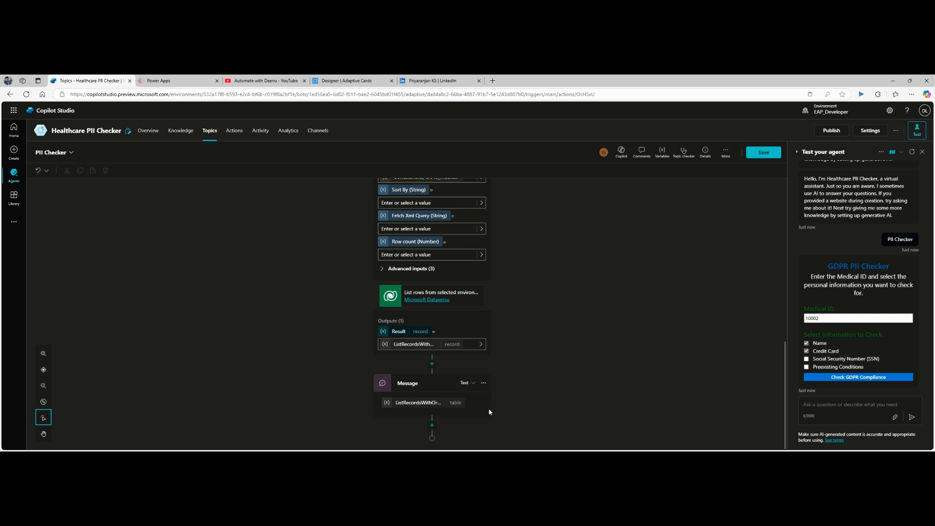
pyautogui.click(853, 380)
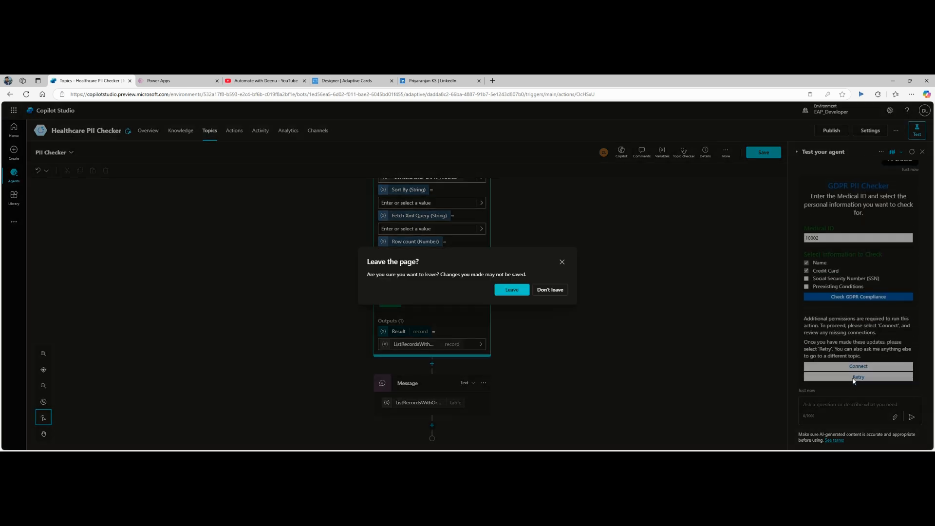
pyautogui.click(520, 293)
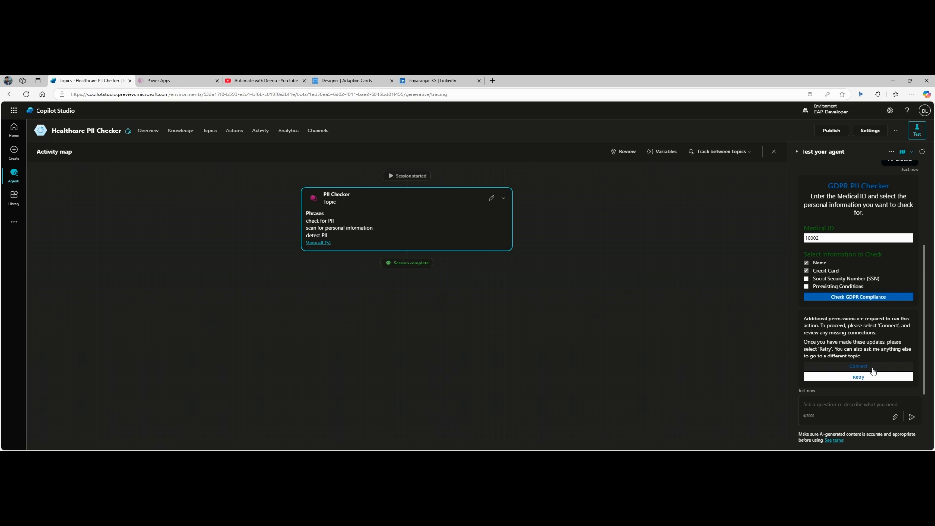
pyautogui.click(874, 371)
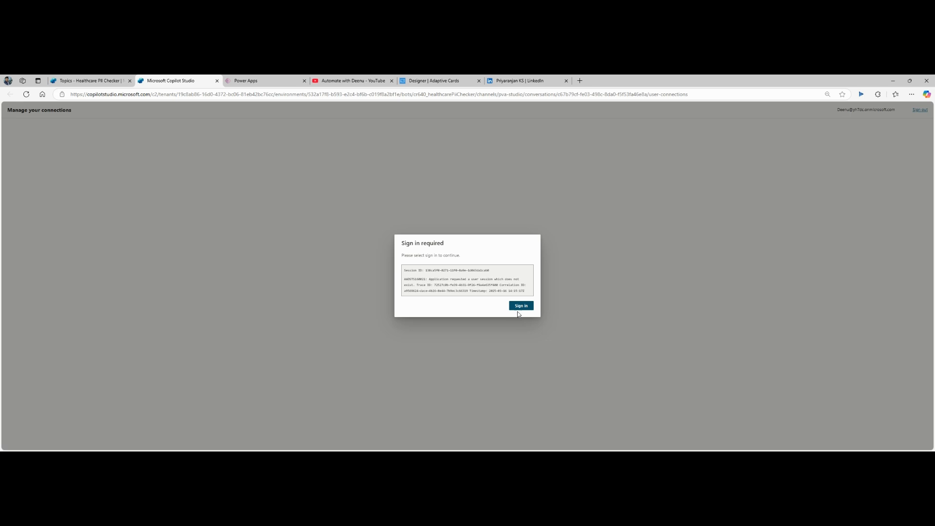
# Step: Connect Microsoft Dataverse on Manage your connections, refresh it, and return to the topics tab
pyautogui.click(519, 312)
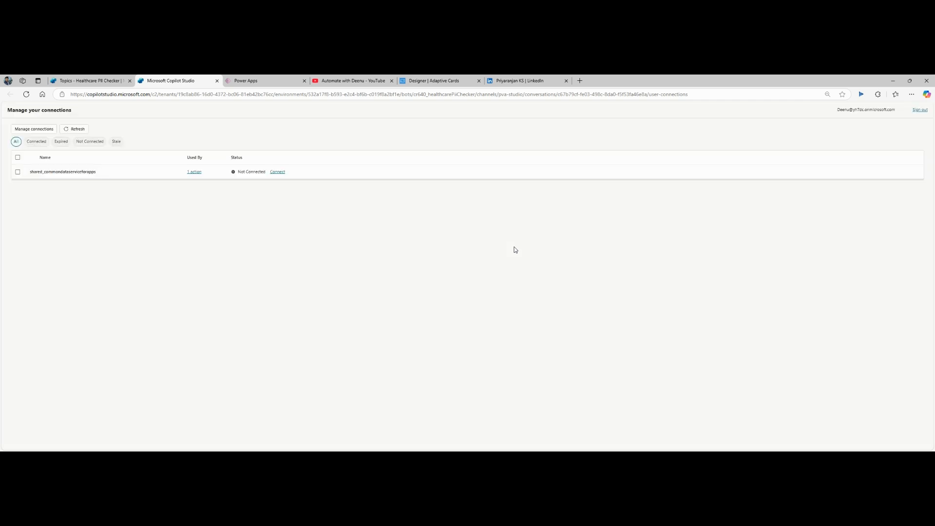
pyautogui.click(276, 172)
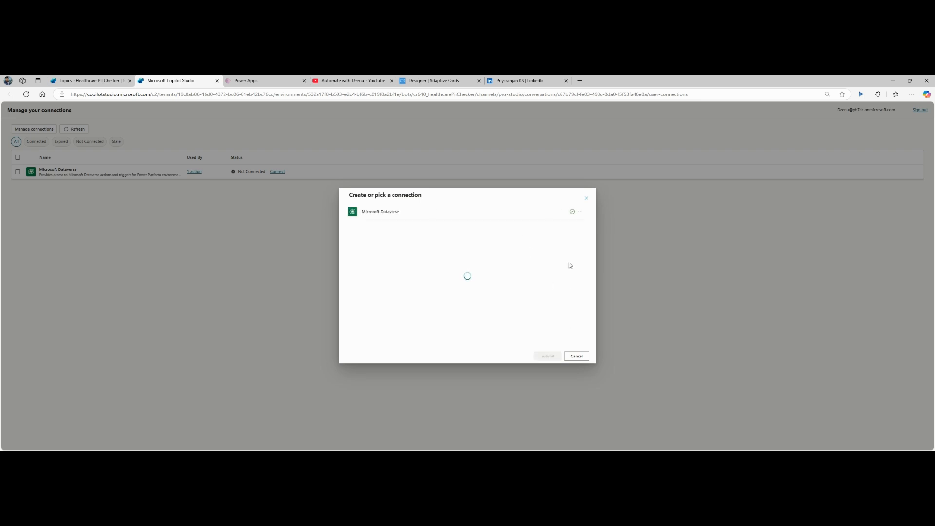
pyautogui.click(547, 356)
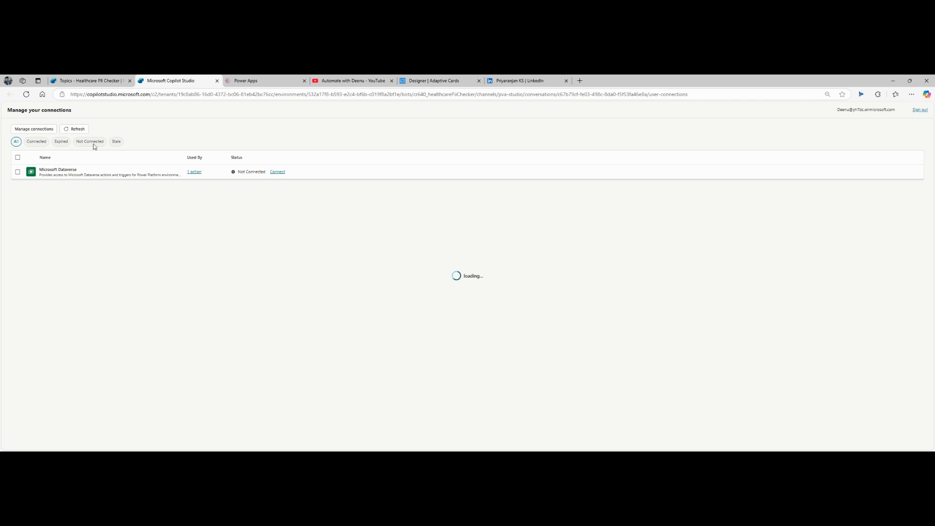
pyautogui.click(71, 134)
pyautogui.click(89, 83)
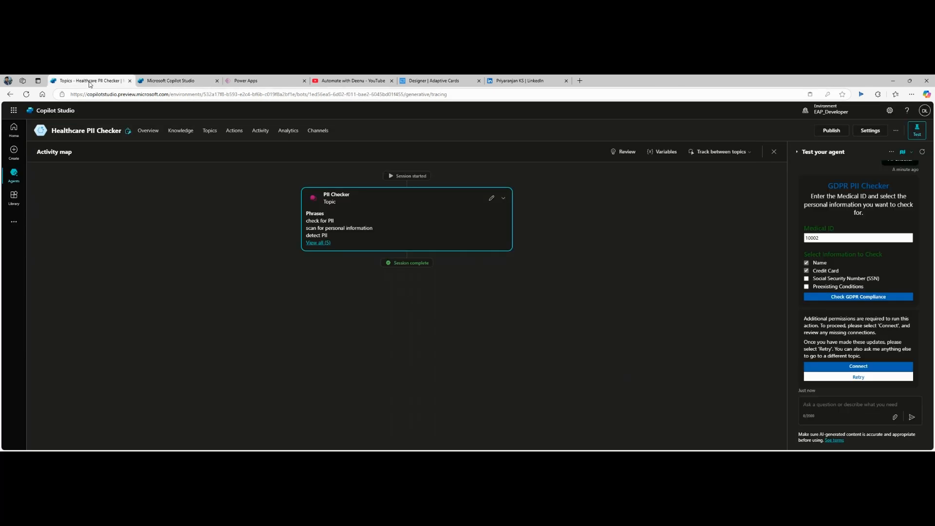
# Step: Retry the test query for Medical ID 10002 and highlight the patient's name in the JSON reply
pyautogui.click(871, 379)
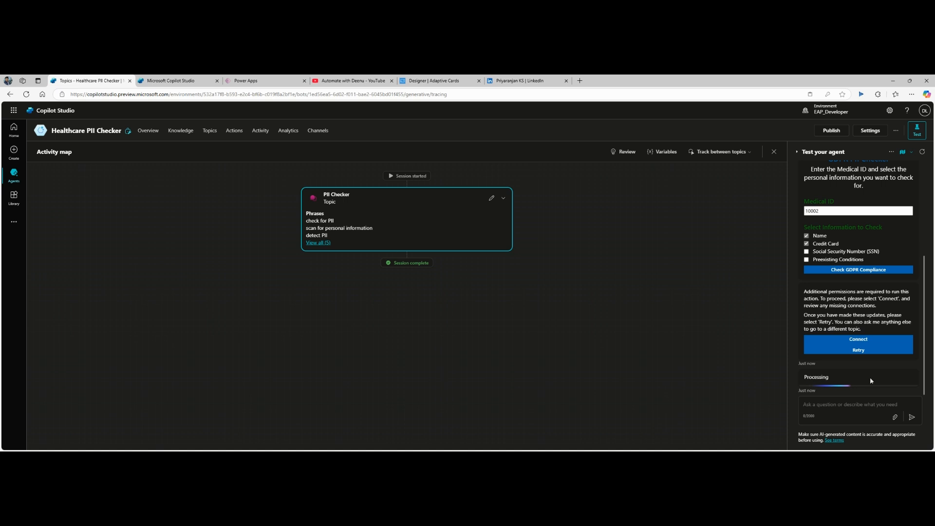
pyautogui.scroll(3, 883, 240)
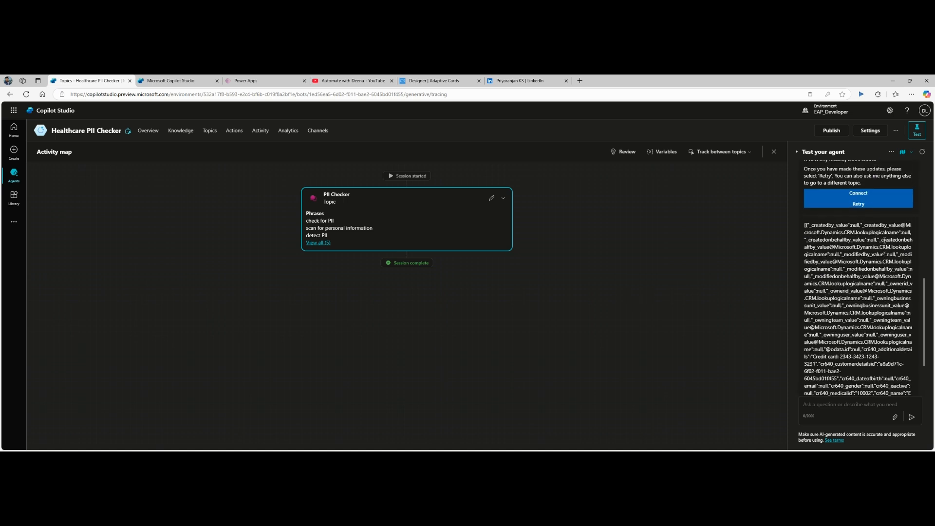
pyautogui.scroll(-3, 883, 267)
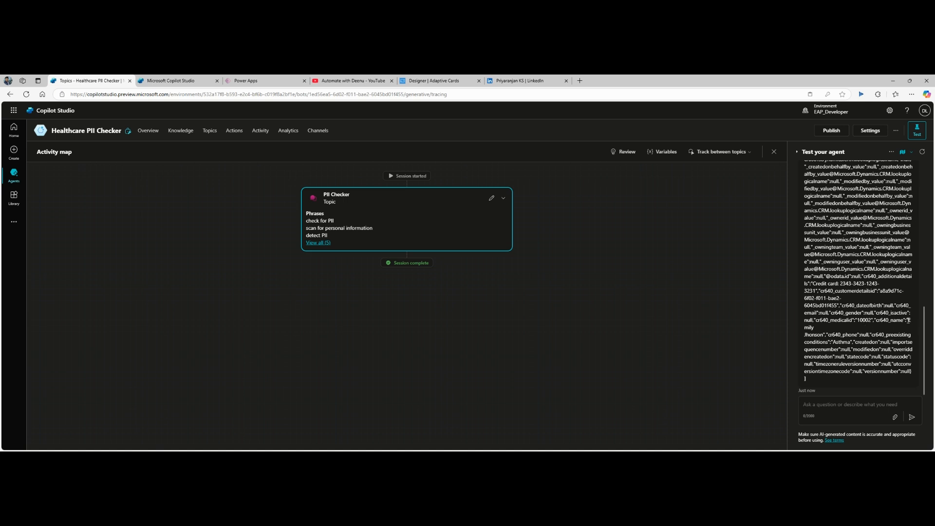
pyautogui.moveTo(909, 320); pyautogui.dragTo(826, 334)
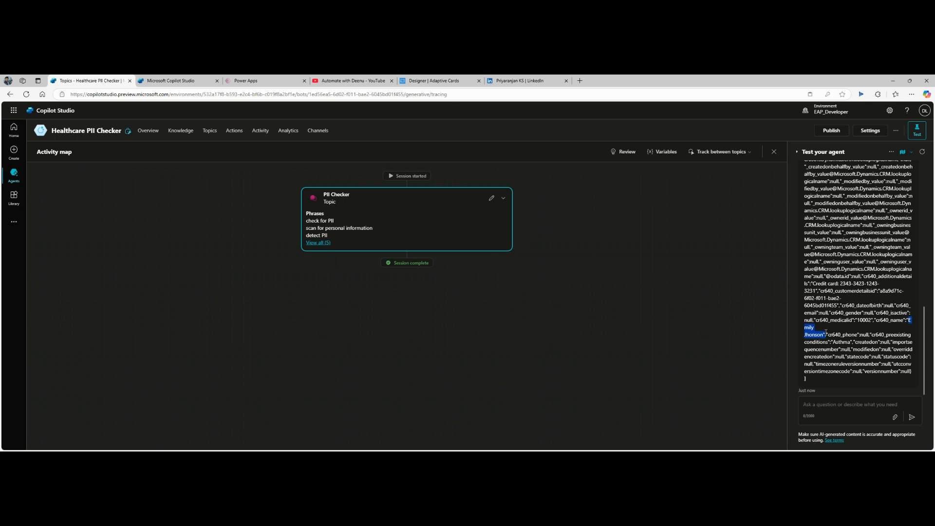
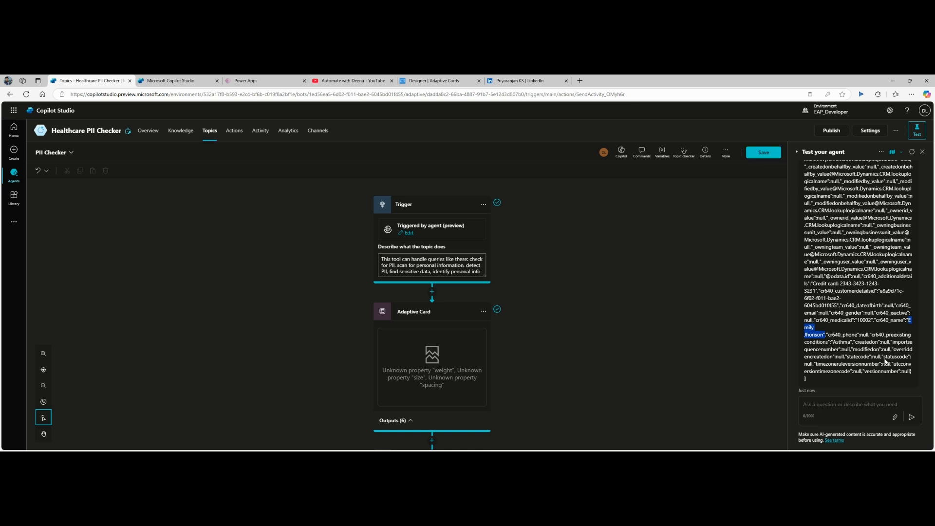
# Step: Inspect the credit card number in the test chat's JSON reply
pyautogui.click(875, 332)
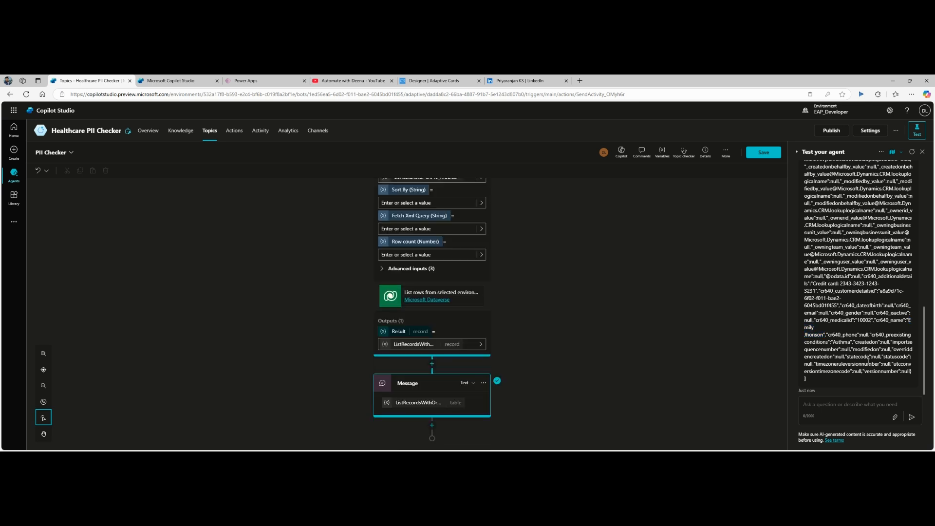
pyautogui.scroll(2, 870, 363)
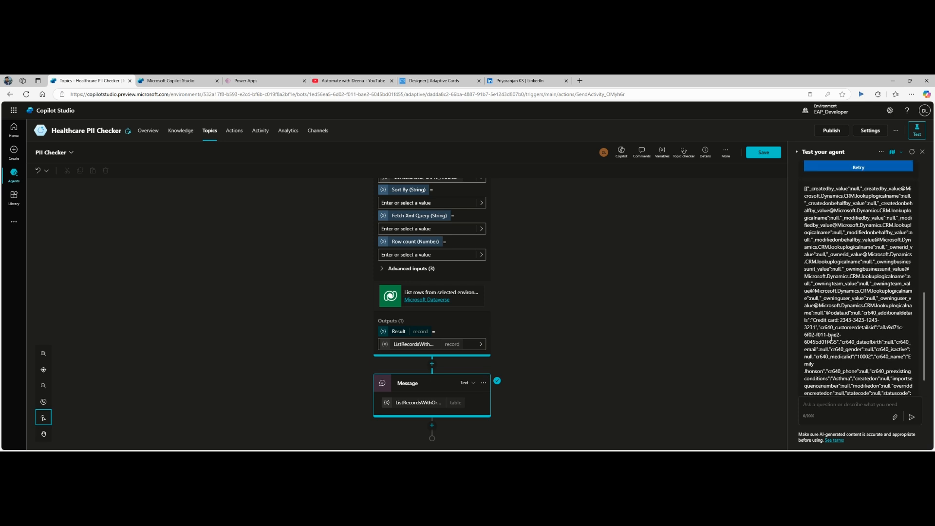
pyautogui.scroll(-2, 831, 330)
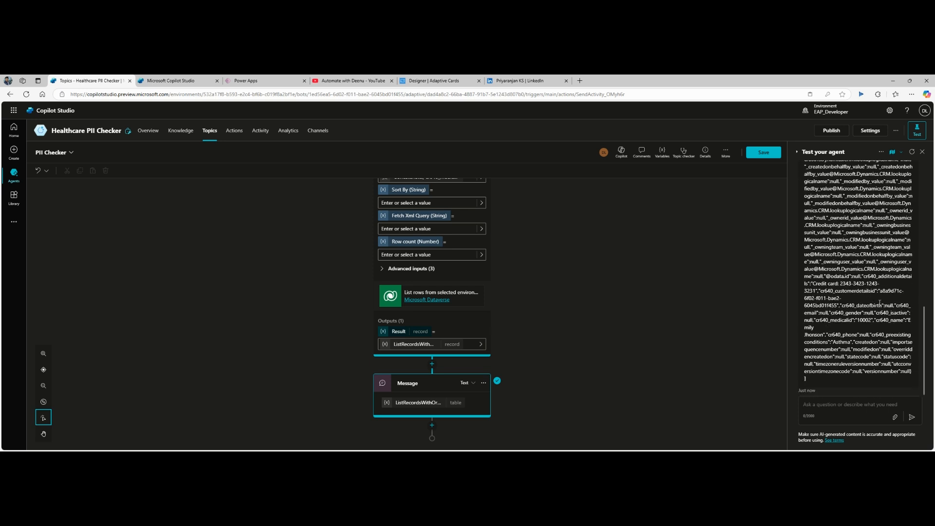
pyautogui.moveTo(814, 283)
pyautogui.mouseDown()
pyautogui.moveTo(881, 283)
pyautogui.moveTo(818, 291)
pyautogui.mouseUp()
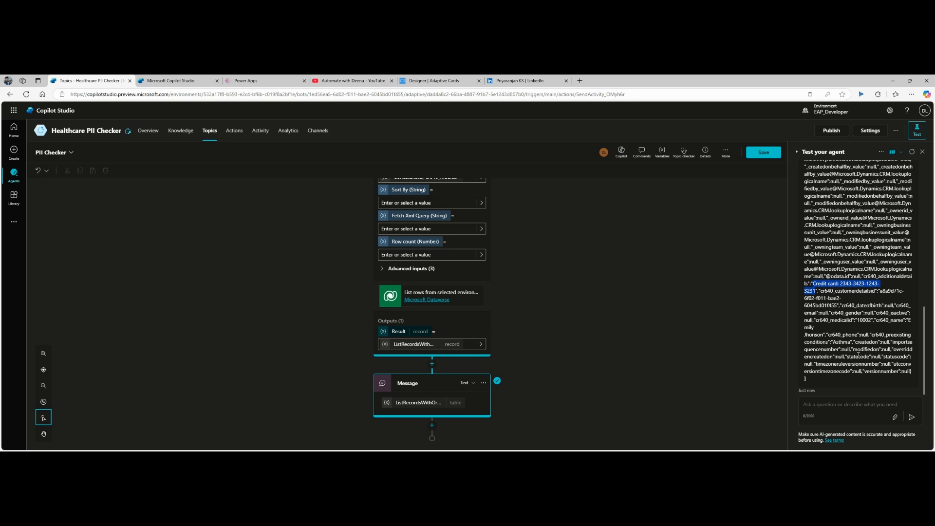
pyautogui.click(574, 278)
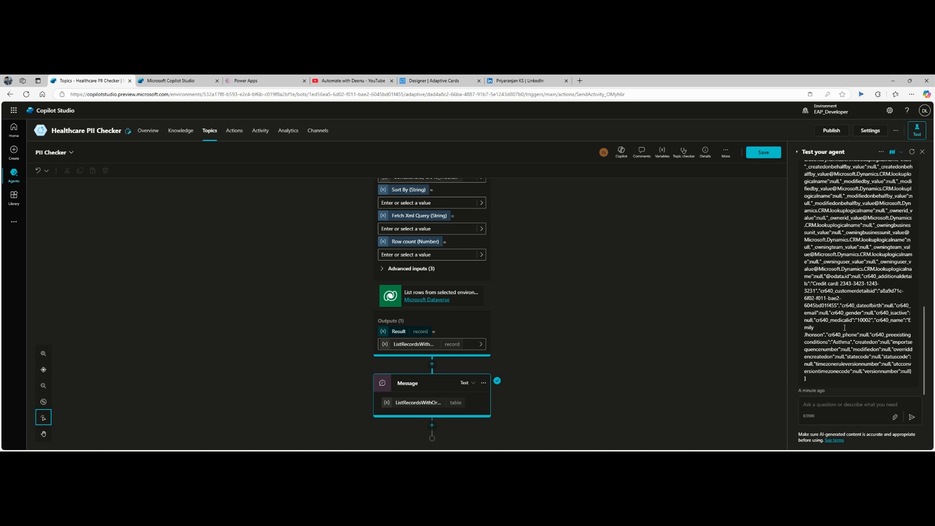
pyautogui.scroll(5, 843, 344)
pyautogui.scroll(-5, 843, 344)
# Step: Add a Set variable value step after the List rows step
pyautogui.click(432, 364)
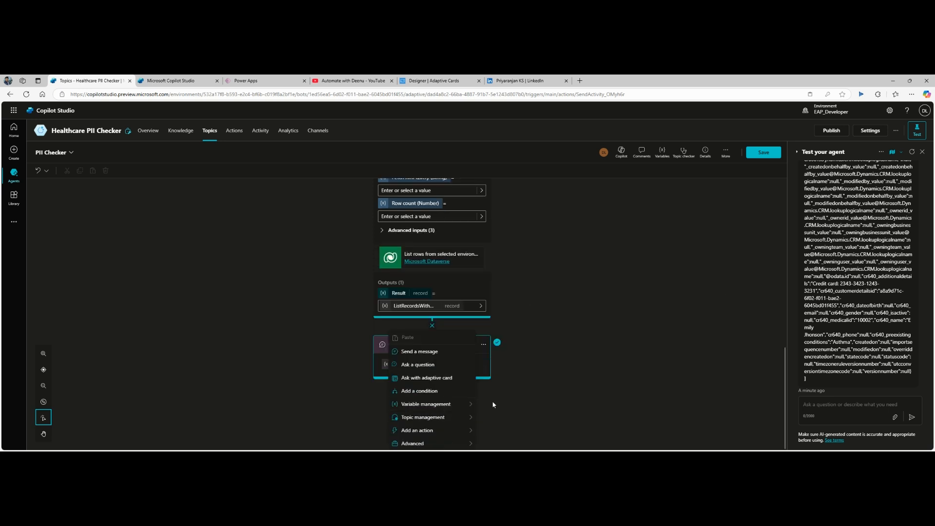
pyautogui.moveTo(443, 406)
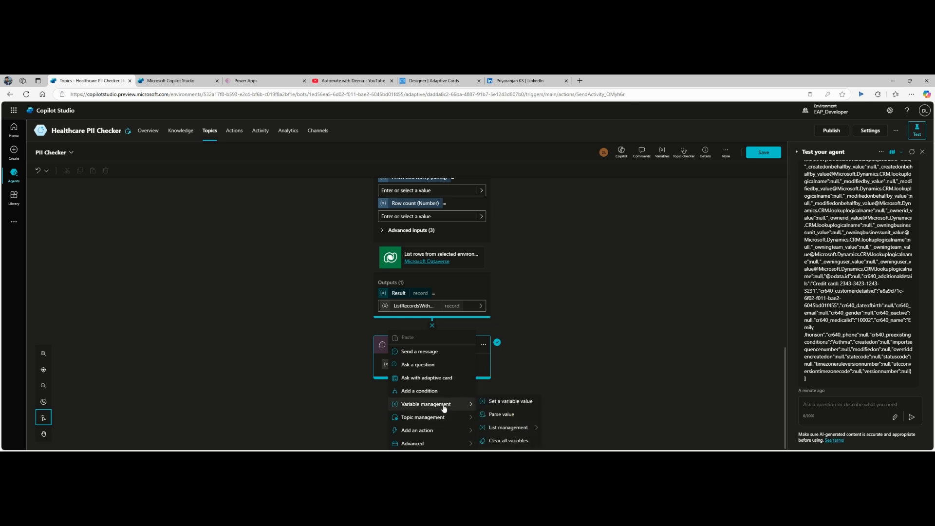
pyautogui.click(510, 402)
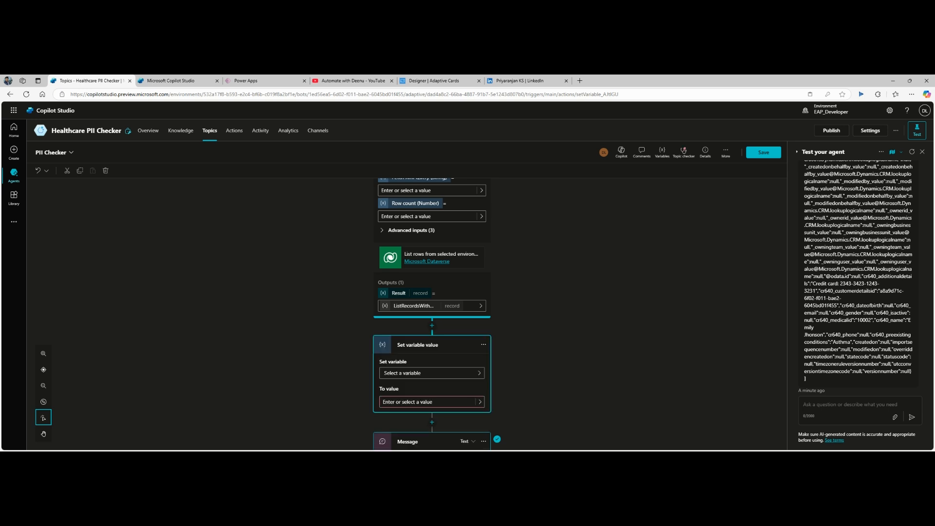
# Step: Rename the List rows output variable to varCustomerDetails and save the topic
pyautogui.click(406, 307)
pyautogui.moveTo(747, 198); pyautogui.dragTo(628, 194)
pyautogui.write('varCustomerDetails')
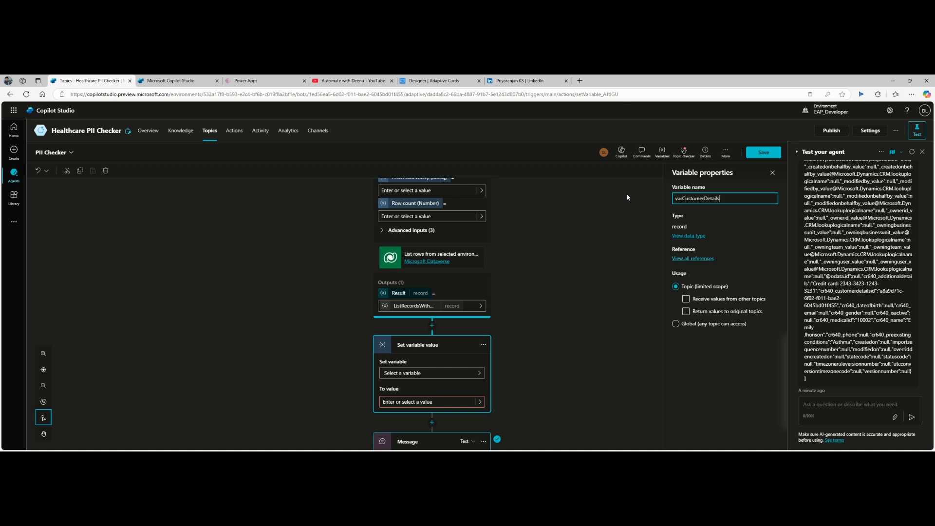
pyautogui.click(764, 152)
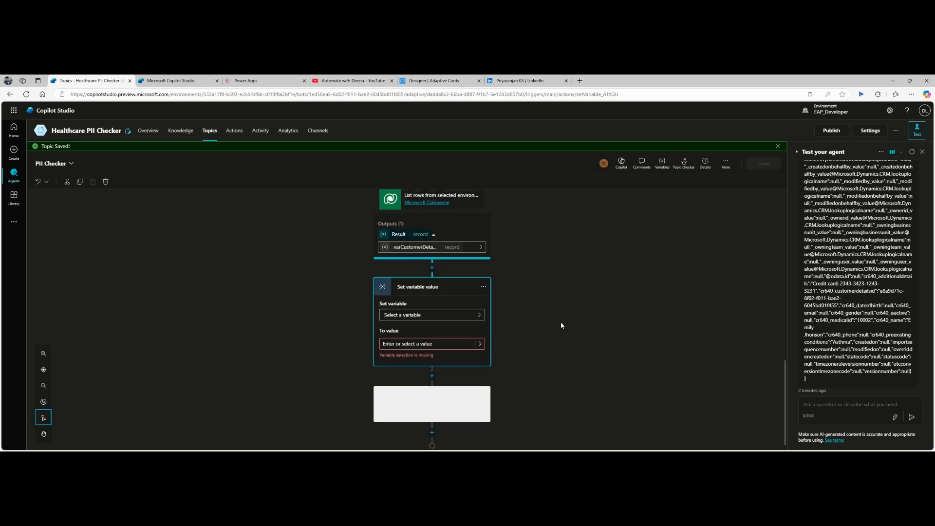
pyautogui.click(420, 309)
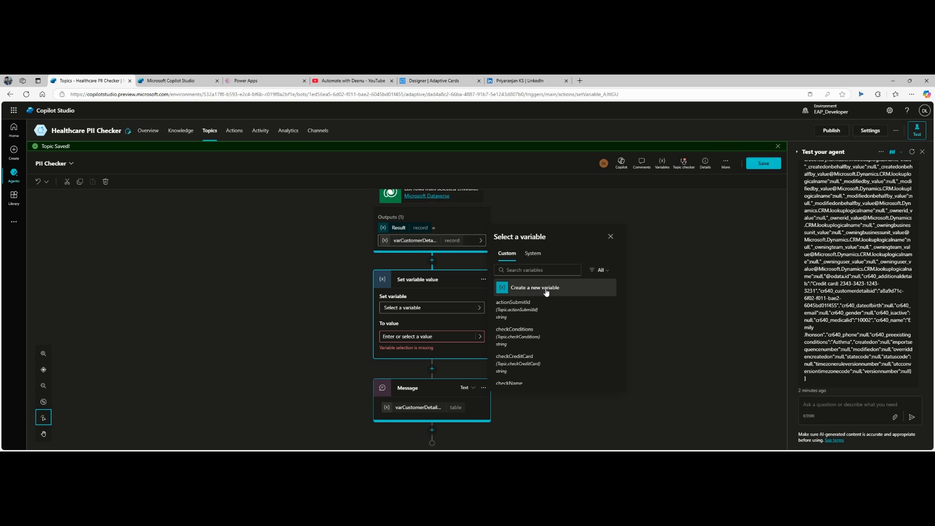
# Step: Create a new variable for the step and name it VarFilterTables
pyautogui.click(546, 288)
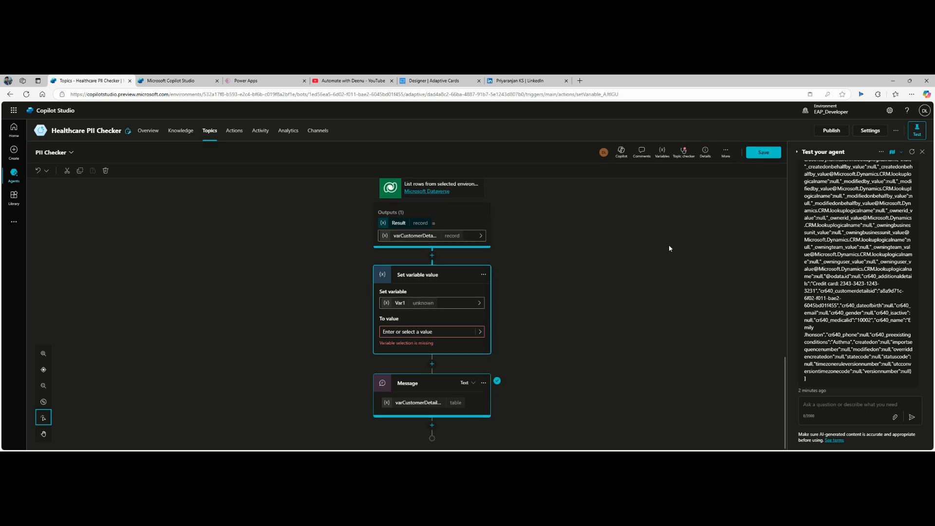
pyautogui.click(400, 305)
pyautogui.click(698, 199)
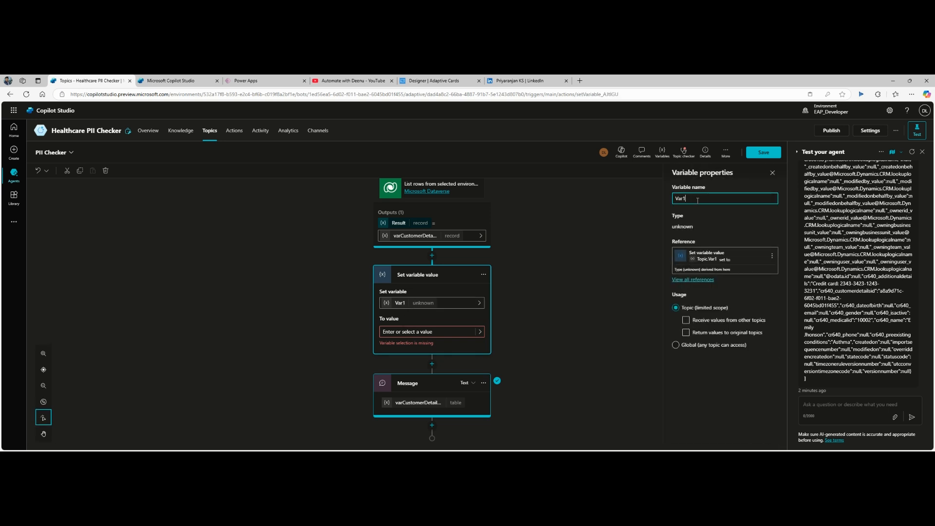
pyautogui.write('F')
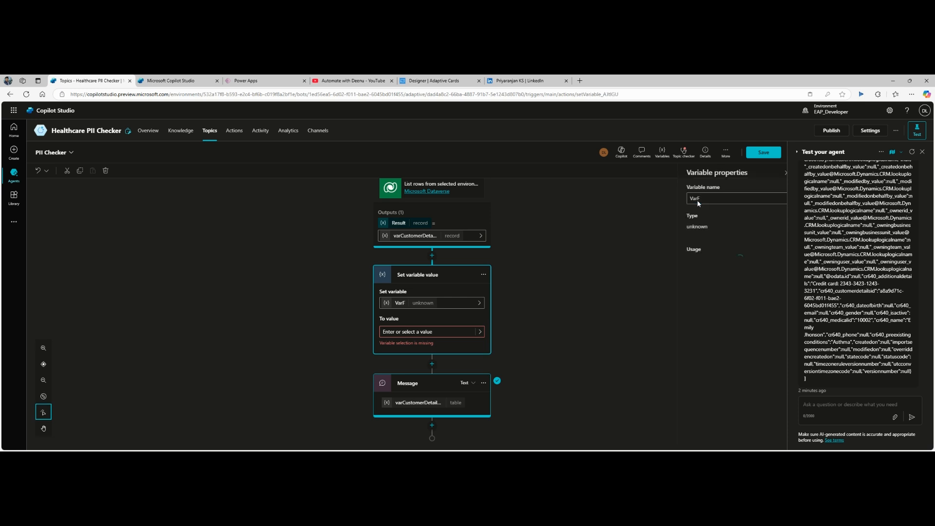
pyautogui.write('il')
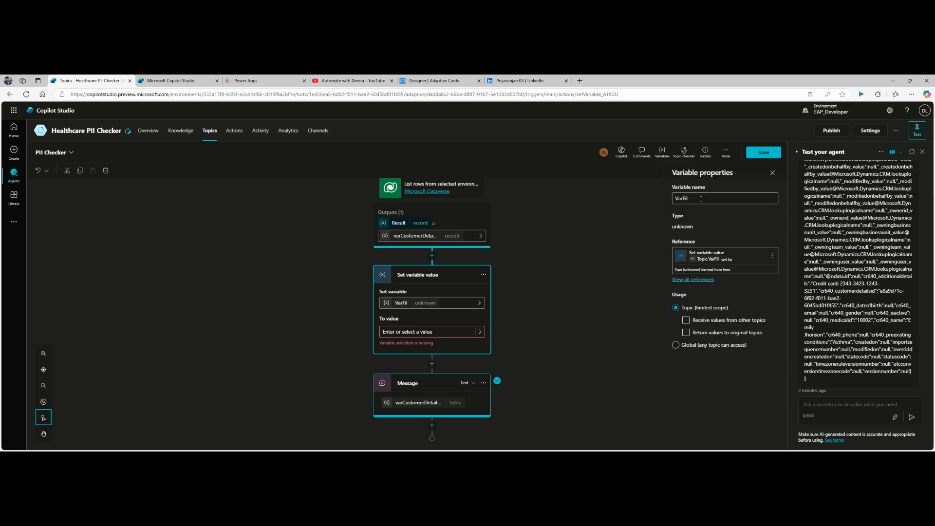
pyautogui.click(702, 198)
pyautogui.write('ter')
pyautogui.press('Escape')
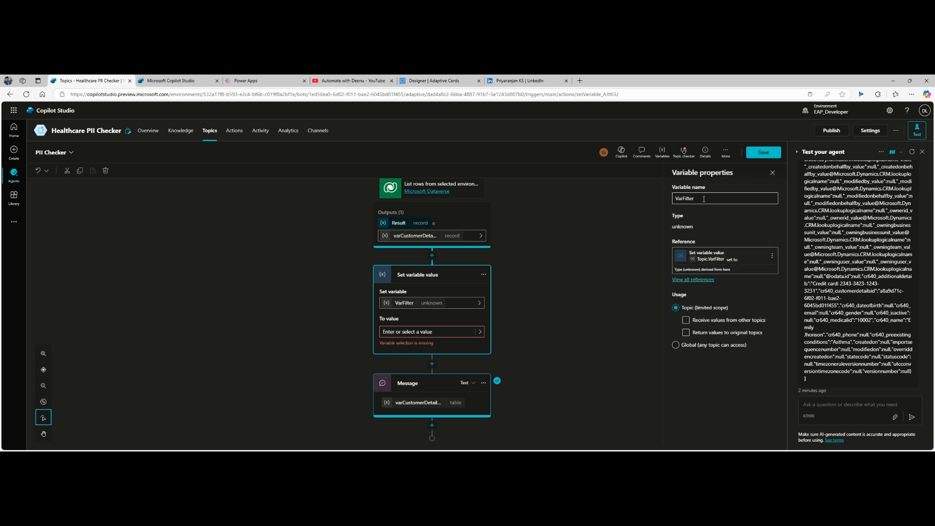
pyautogui.click(704, 200)
pyautogui.write('Tables')
pyautogui.click(679, 210)
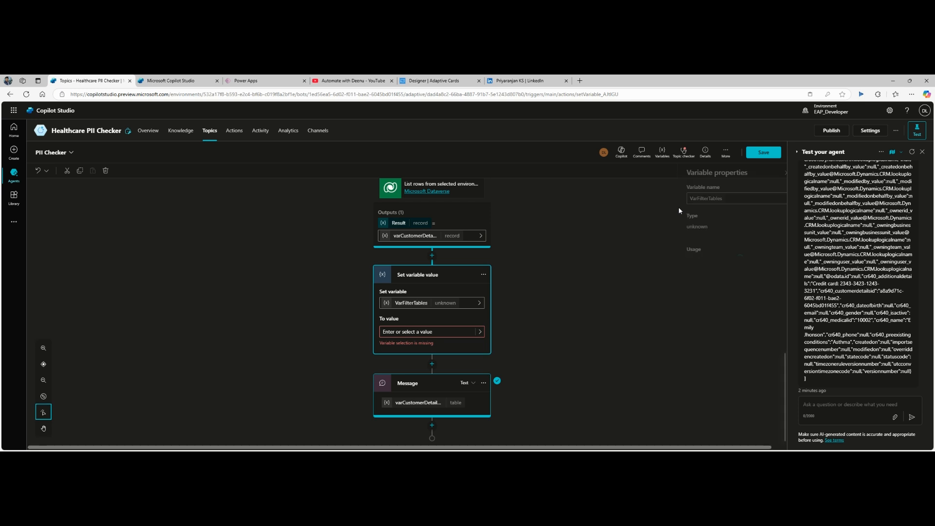
# Step: Try saving, cancel the save-with-errors prompt, and start choosing VarFilterTables' value
pyautogui.click(764, 154)
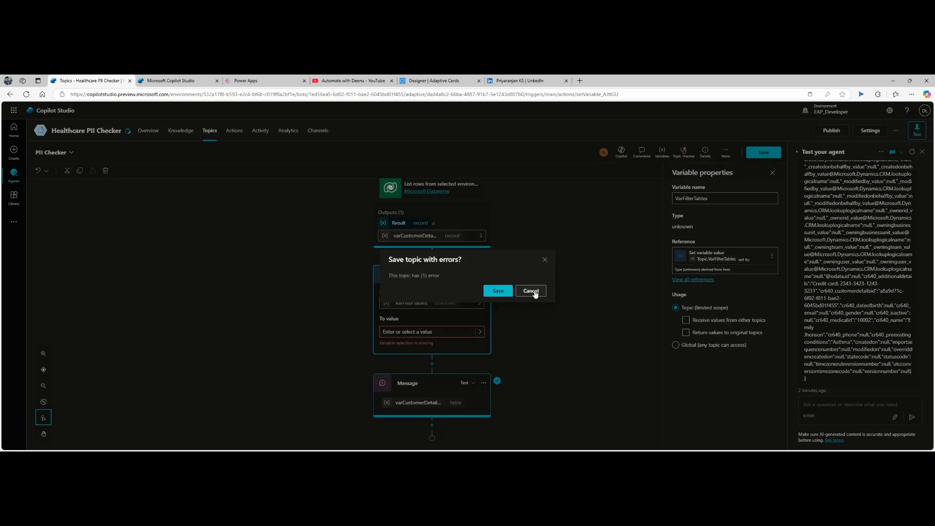
pyautogui.click(545, 260)
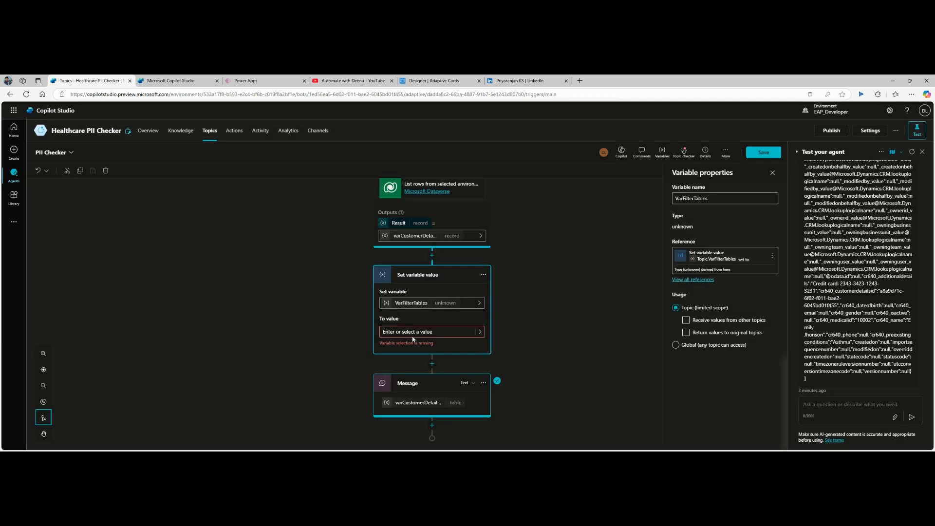
pyautogui.click(577, 282)
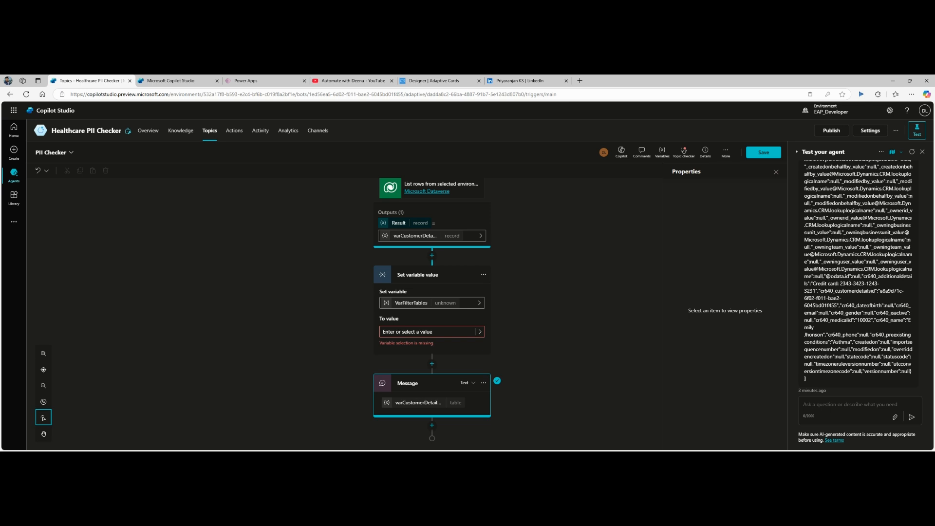
pyautogui.click(413, 332)
pyautogui.click(480, 332)
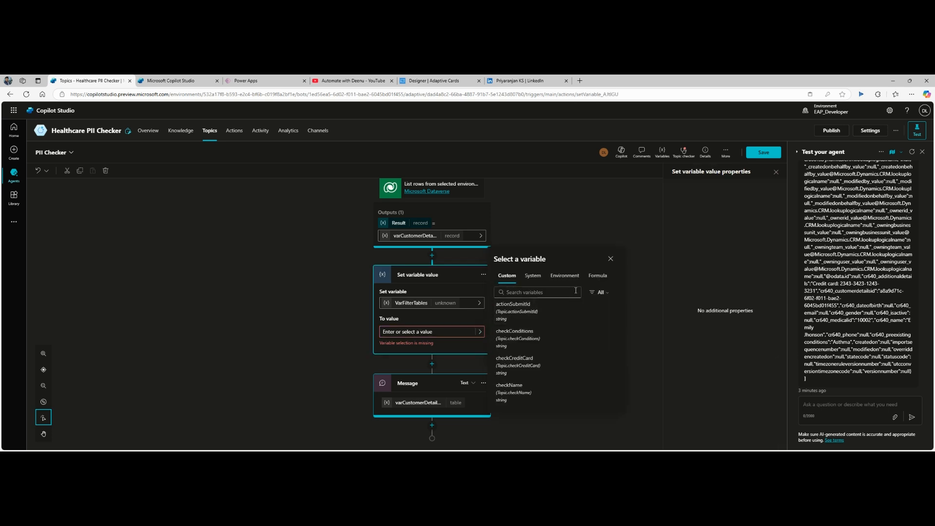
# Step: Paste the ForAll formula as the value and re-pick Topic.varCustomerDetails in it
pyautogui.click(597, 276)
pyautogui.hotkey('ctrl', 'v')
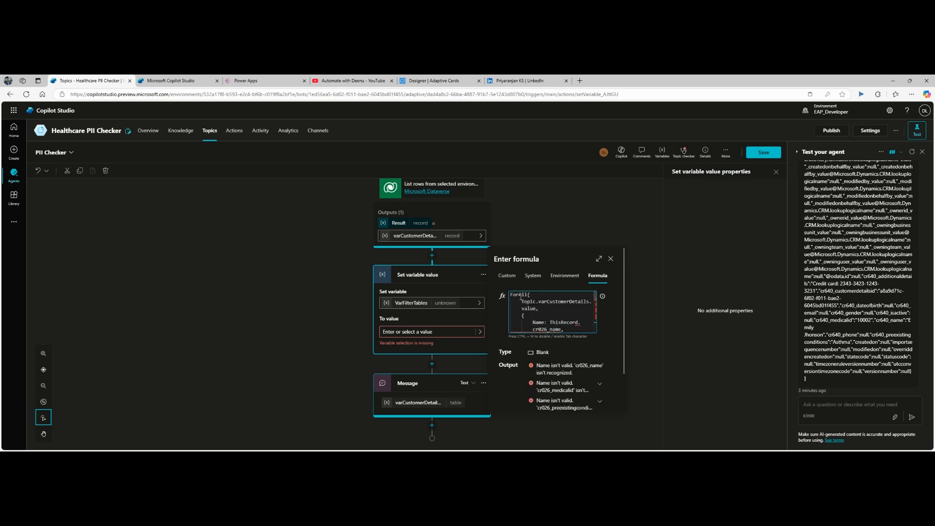
pyautogui.doubleClick(550, 301)
pyautogui.press('BackSpace')
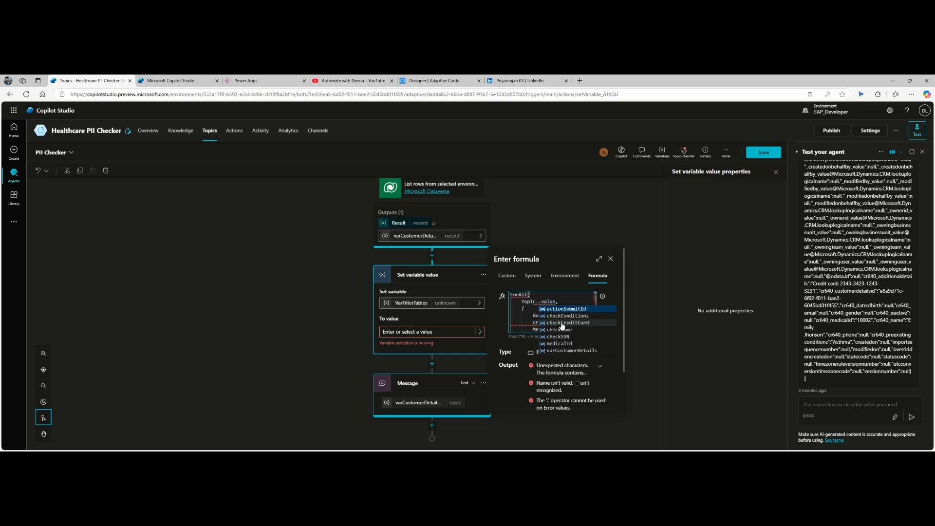
pyautogui.click(567, 351)
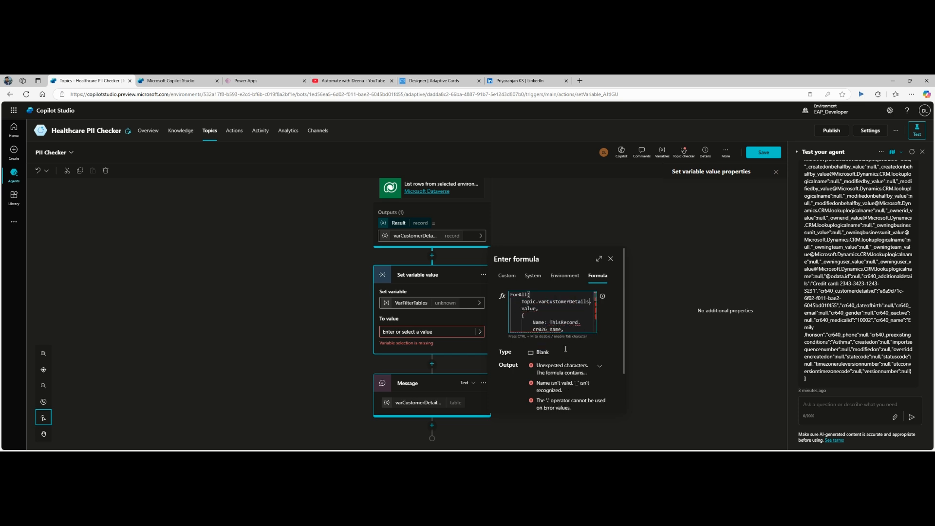
pyautogui.scroll(-3, 564, 308)
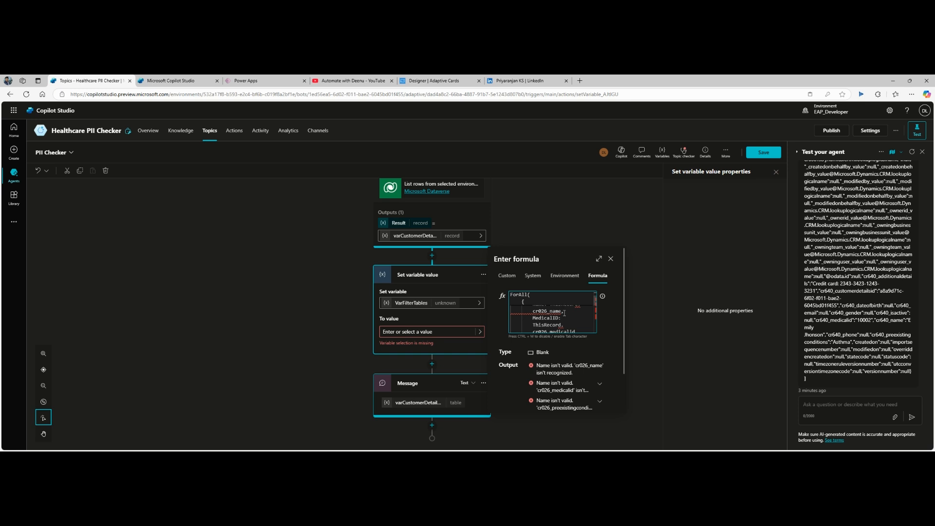
pyautogui.doubleClick(539, 313)
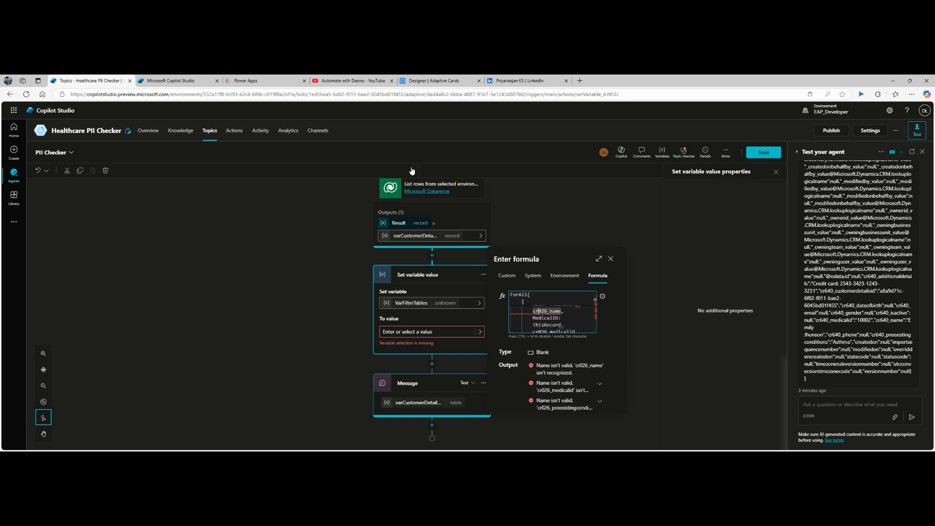
# Step: Check the column names in the List rows Select columns field
pyautogui.click(343, 219)
pyautogui.scroll(3, 344, 225)
pyautogui.scroll(3, 344, 225)
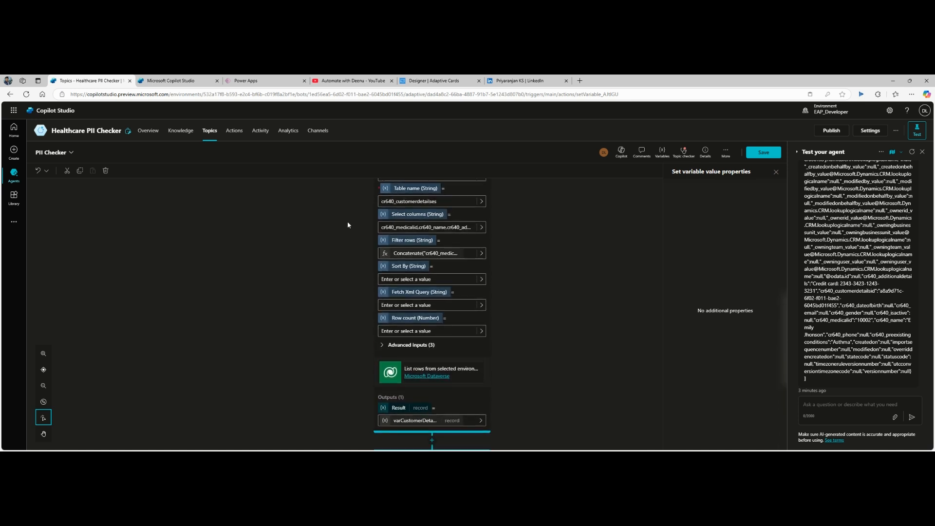
pyautogui.click(394, 261)
pyautogui.hotkey('shift', 'End')
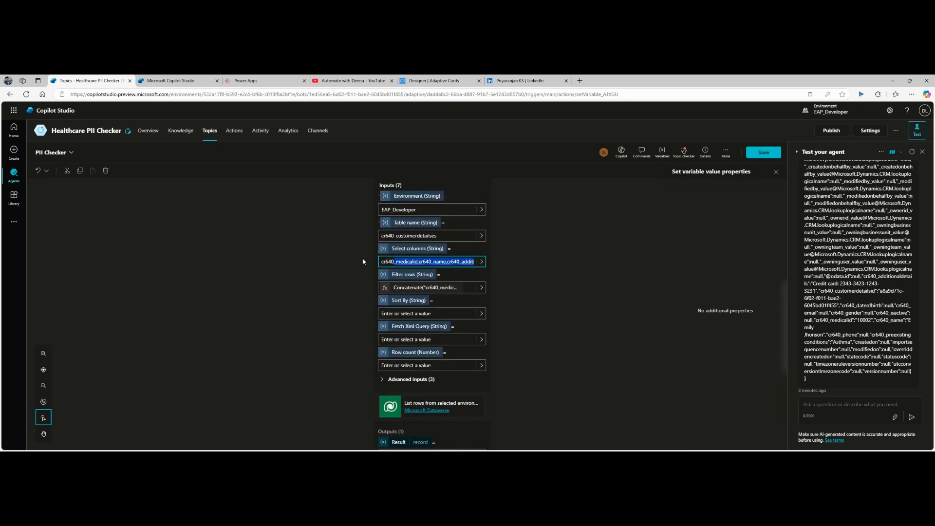
pyautogui.keyDown('shift'); pyautogui.click(395, 262); pyautogui.keyUp('shift')
pyautogui.click(394, 262)
pyautogui.moveTo(394, 261)
pyautogui.mouseDown()
pyautogui.moveTo(364, 261)
pyautogui.moveTo(380, 262)
pyautogui.mouseUp()
pyautogui.click(394, 262)
pyautogui.scroll(-5, 565, 271)
# Step: Paste the revised ForAll formula, re-pick varCustomerDetails, and enlarge the formula editor
pyautogui.click(481, 333)
pyautogui.click(602, 280)
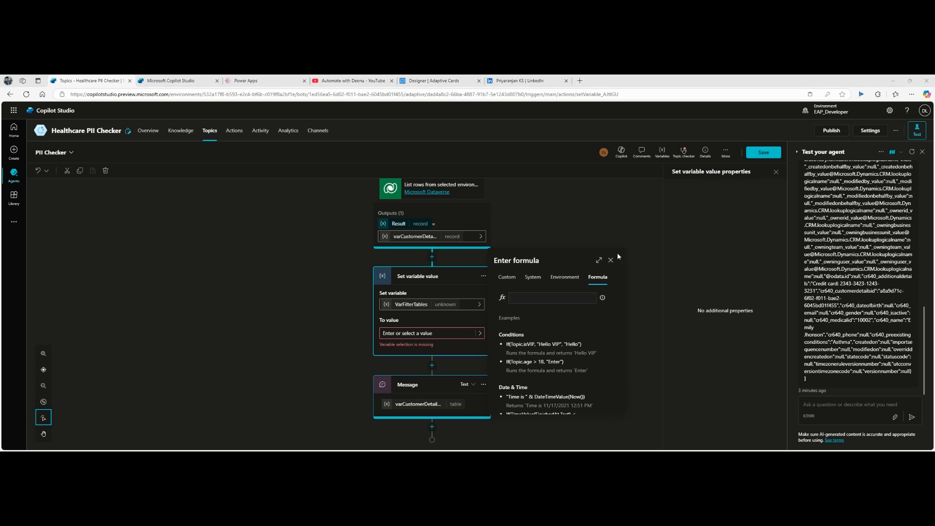
pyautogui.click(537, 301)
pyautogui.hotkey('ctrl', 'v')
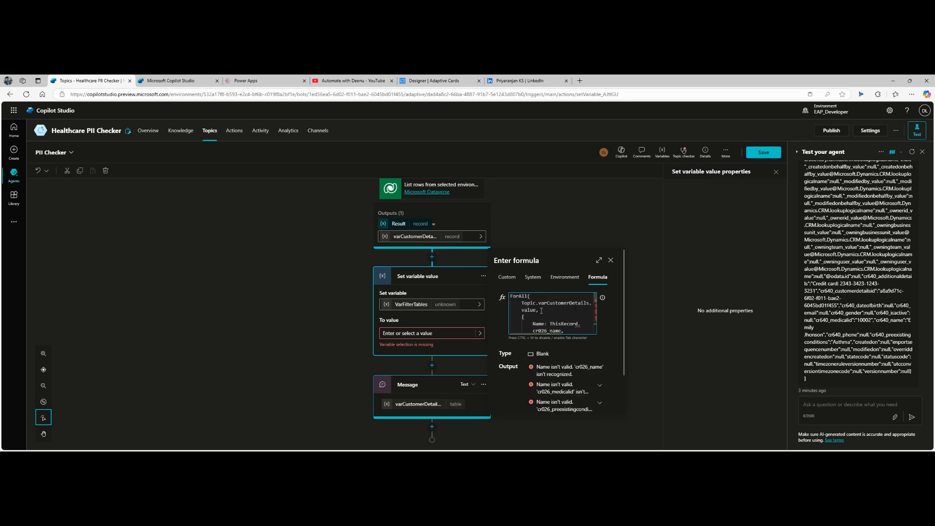
pyautogui.doubleClick(559, 303)
pyautogui.press('BackSpace')
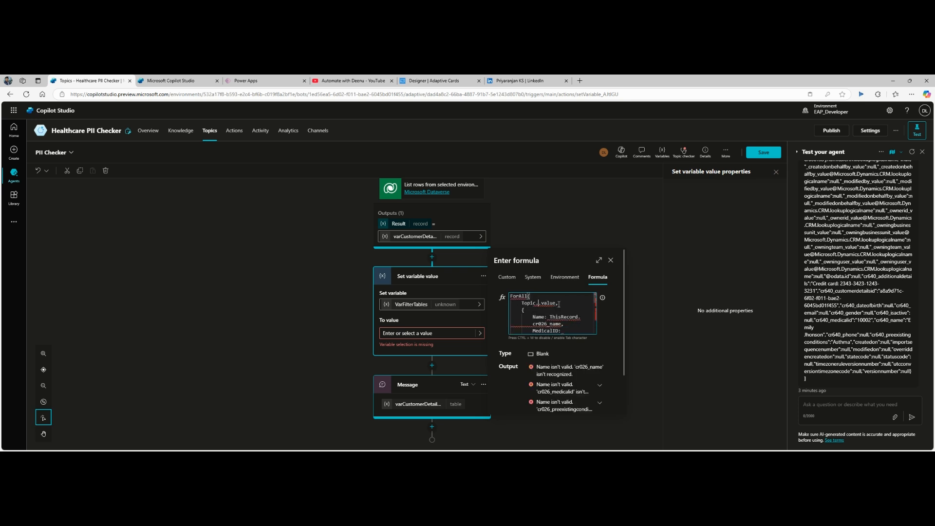
pyautogui.click(560, 351)
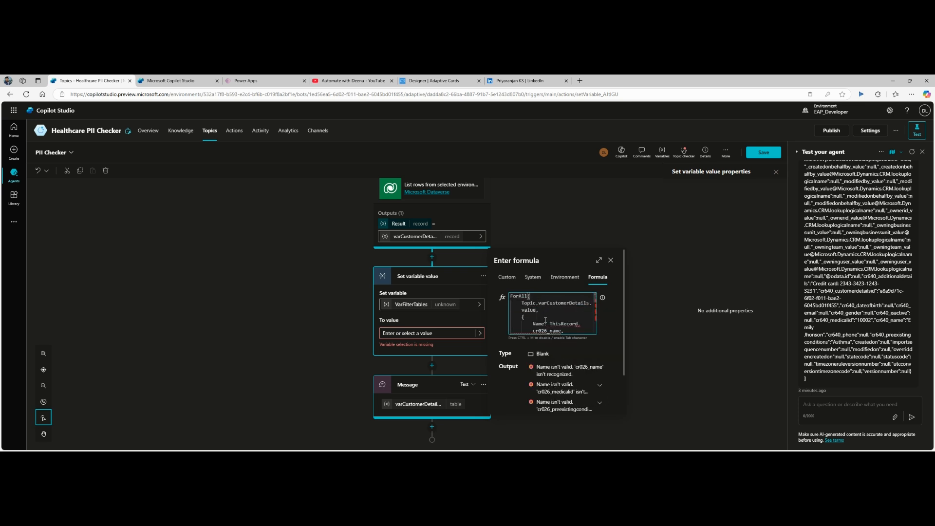
pyautogui.scroll(-1, 541, 331)
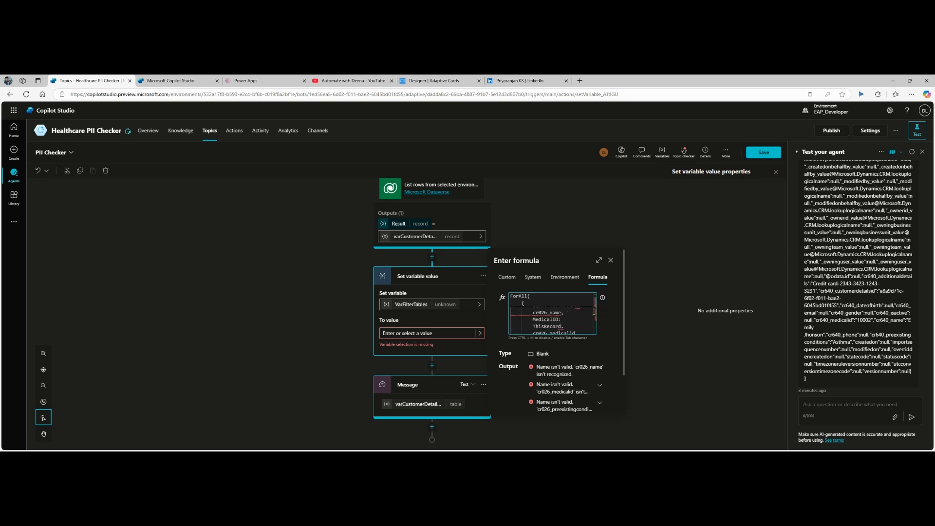
pyautogui.click(599, 260)
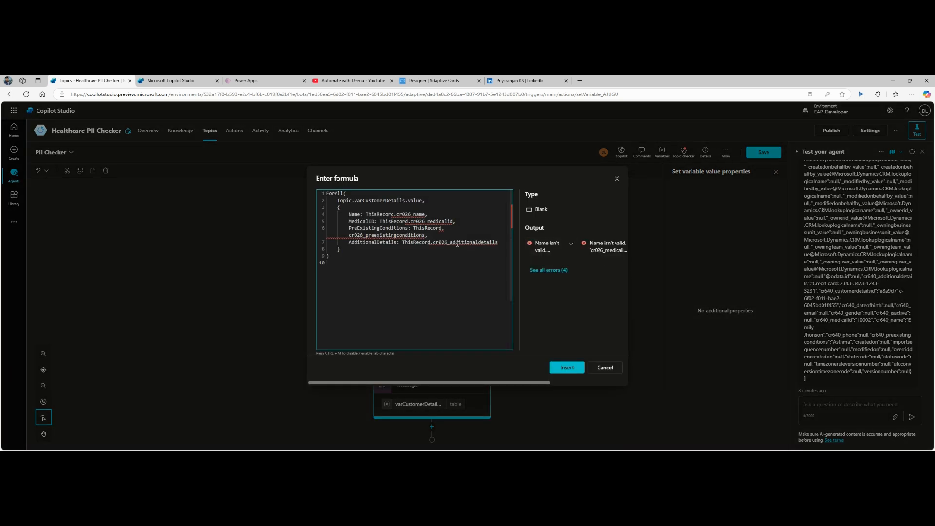
# Step: Replace cr026_name and cr026_medicalid with cr640_name and cr640_medicalid
pyautogui.doubleClick(399, 215)
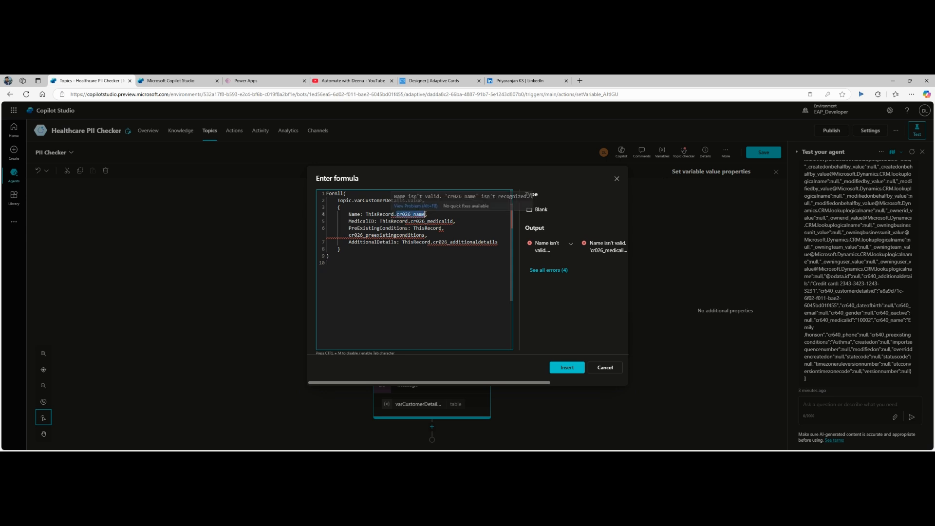
pyautogui.press('BackSpace')
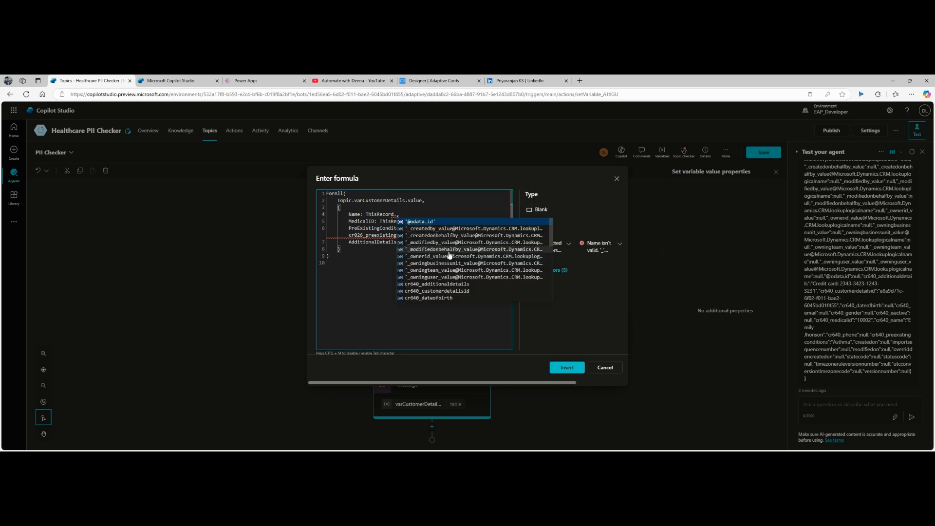
pyautogui.scroll(-1, 450, 255)
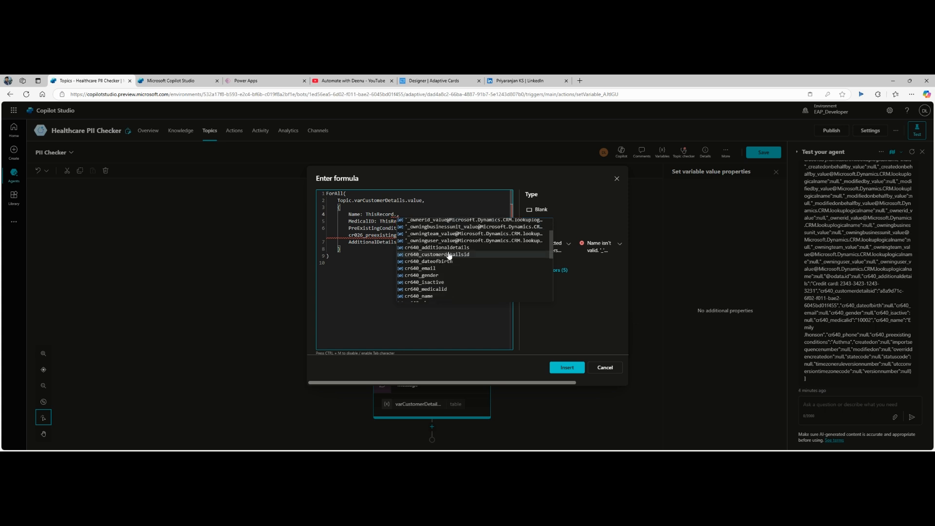
pyautogui.click(426, 301)
pyautogui.moveTo(410, 221); pyautogui.dragTo(453, 222)
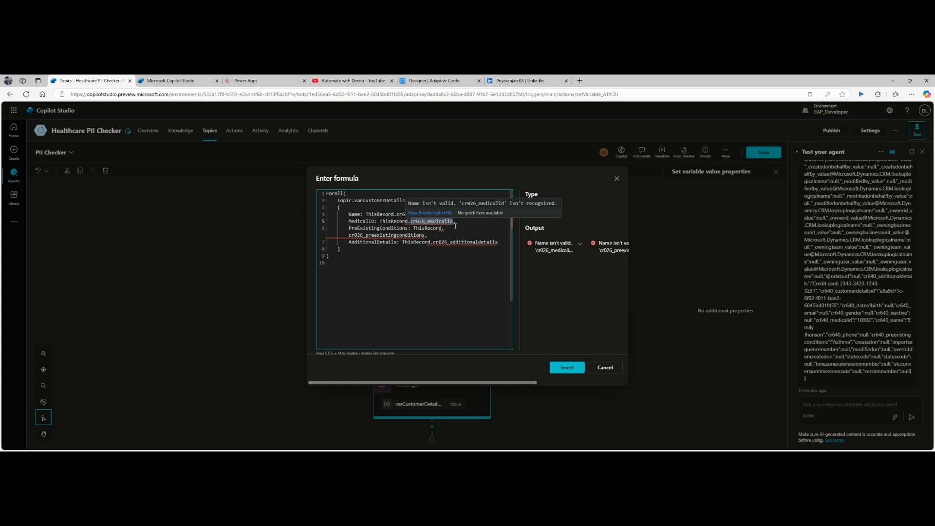
pyautogui.press('BackSpace')
pyautogui.hotkey('ctrl', 'space')
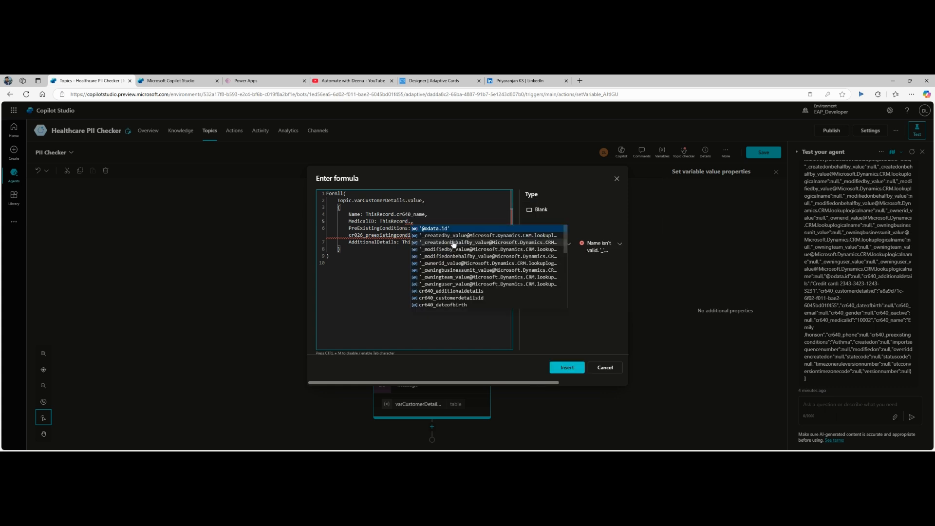
pyautogui.scroll(-2, 446, 268)
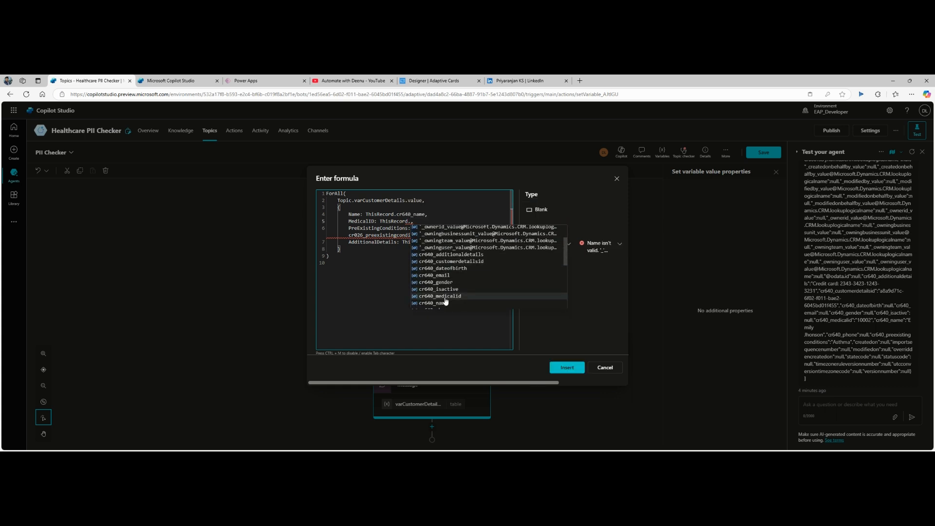
pyautogui.click(444, 296)
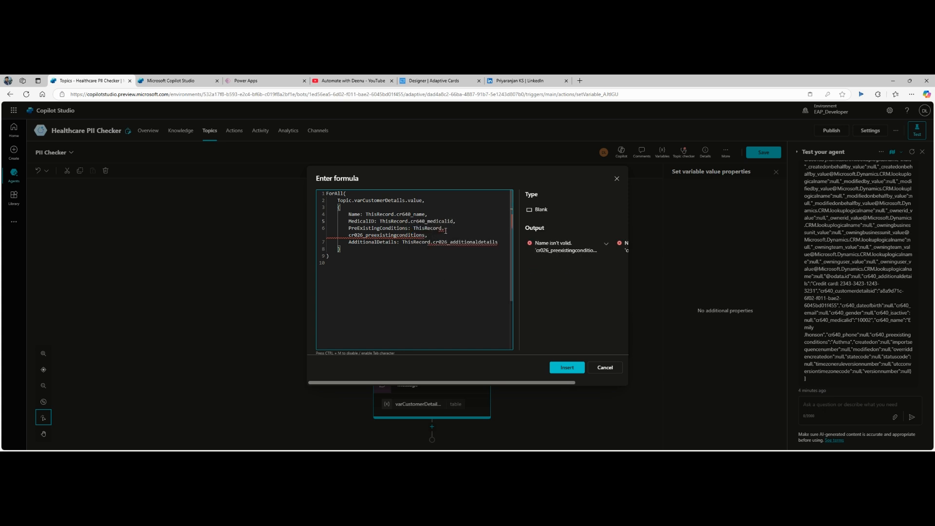
# Step: Swap in cr640_preexistingconditions and cr640_additionaldetails, then revalidate the formula as a Table
pyautogui.doubleClick(398, 236)
pyautogui.press('BackSpace')
pyautogui.press('BackSpace')
pyautogui.write('.')
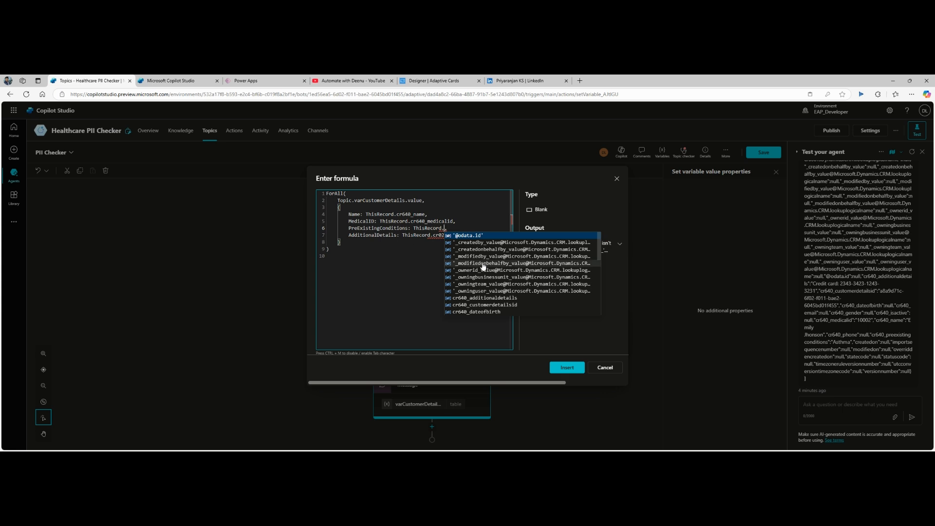
pyautogui.scroll(-3, 480, 268)
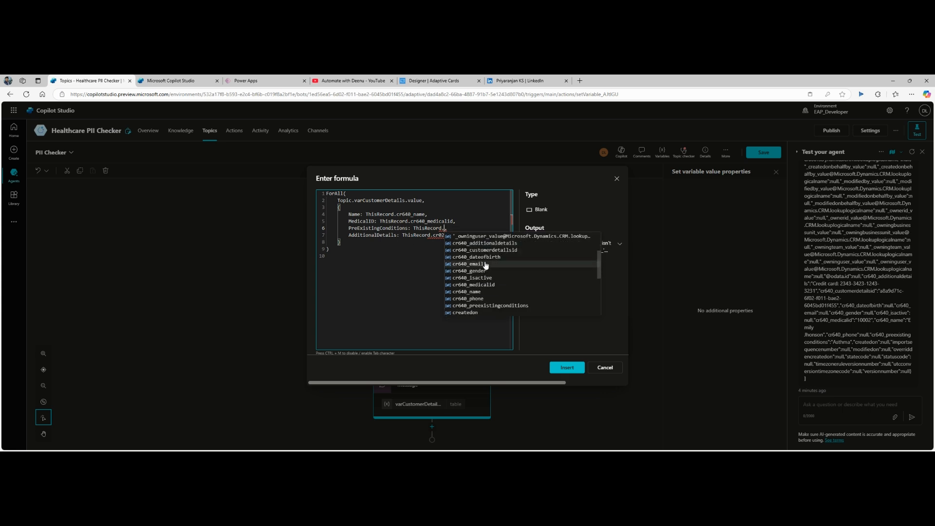
pyautogui.click(491, 306)
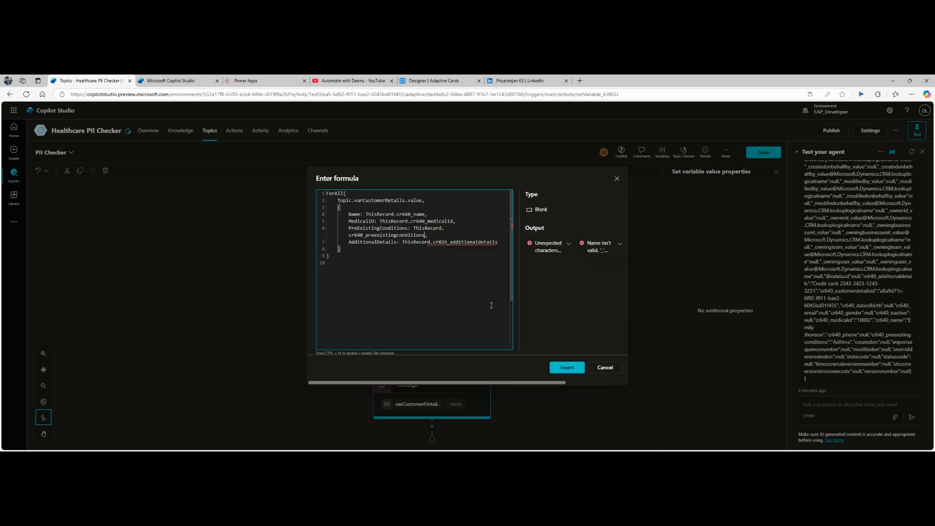
pyautogui.doubleClick(458, 242)
pyautogui.press('BackSpace')
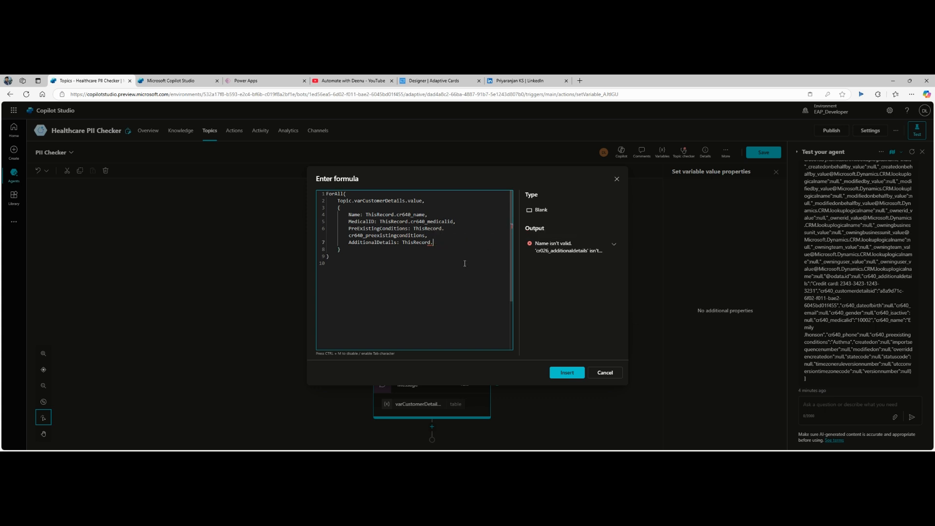
pyautogui.scroll(-3, 470, 281)
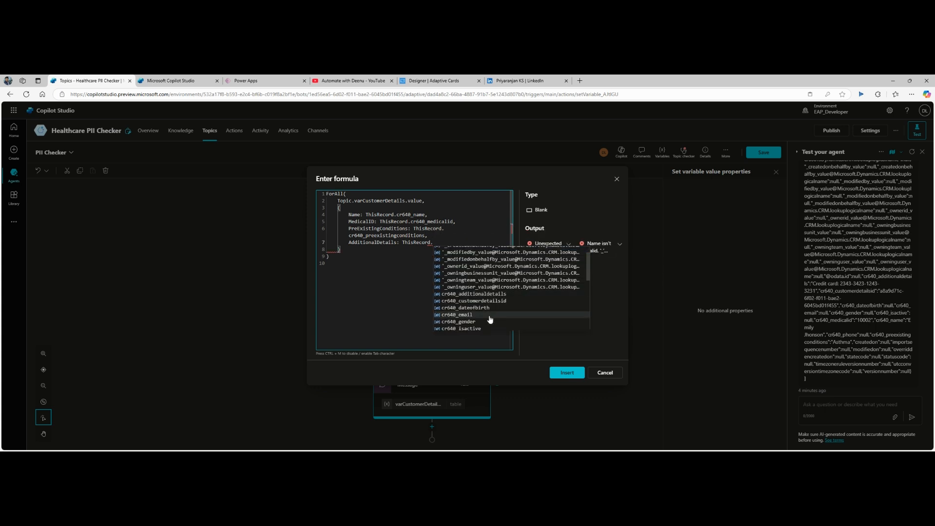
pyautogui.scroll(-1, 490, 315)
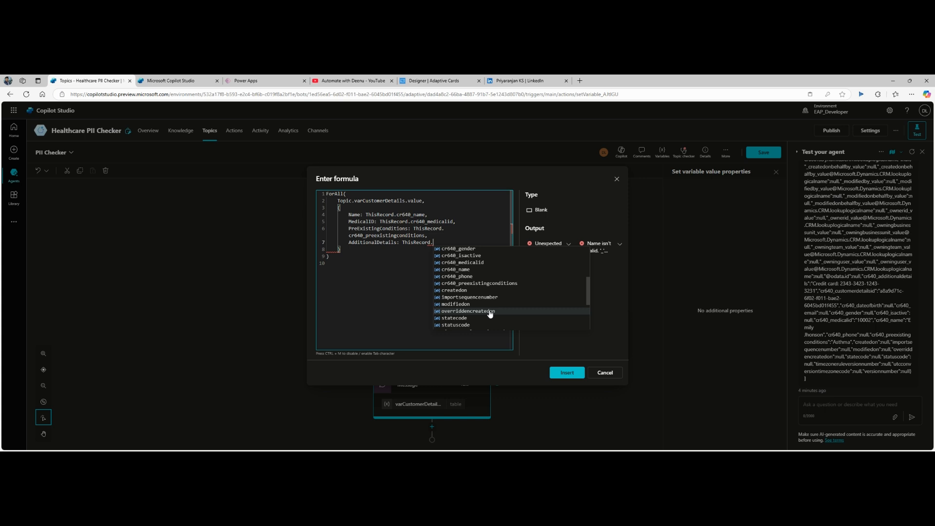
pyautogui.scroll(-1, 490, 314)
pyautogui.scroll(2, 491, 314)
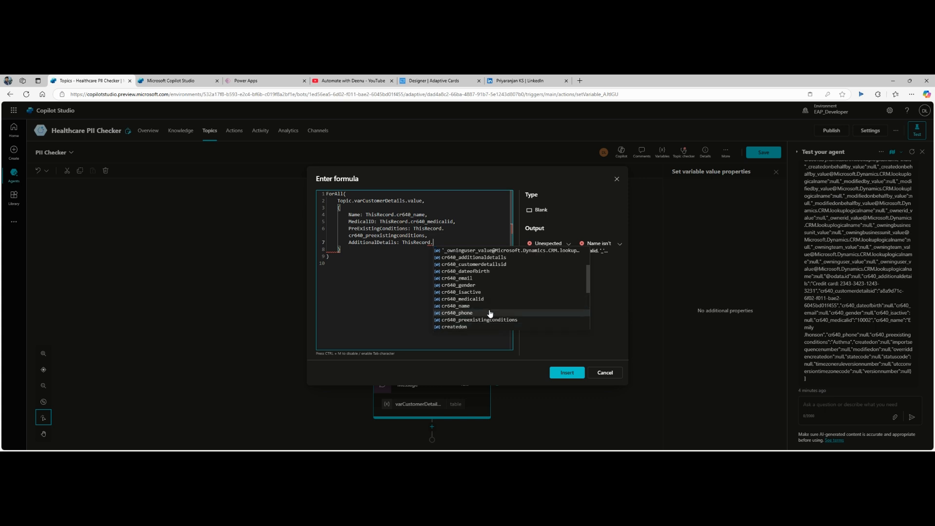
pyautogui.click(494, 257)
pyautogui.click(463, 287)
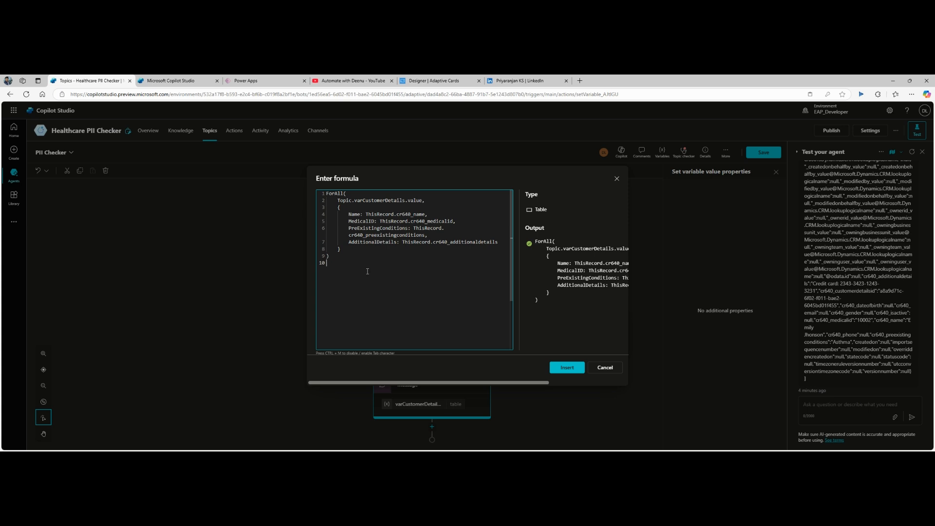
# Step: Insert the formula into VarFilterTables, add a message variation showing VarFilterTables, and save
pyautogui.click(567, 371)
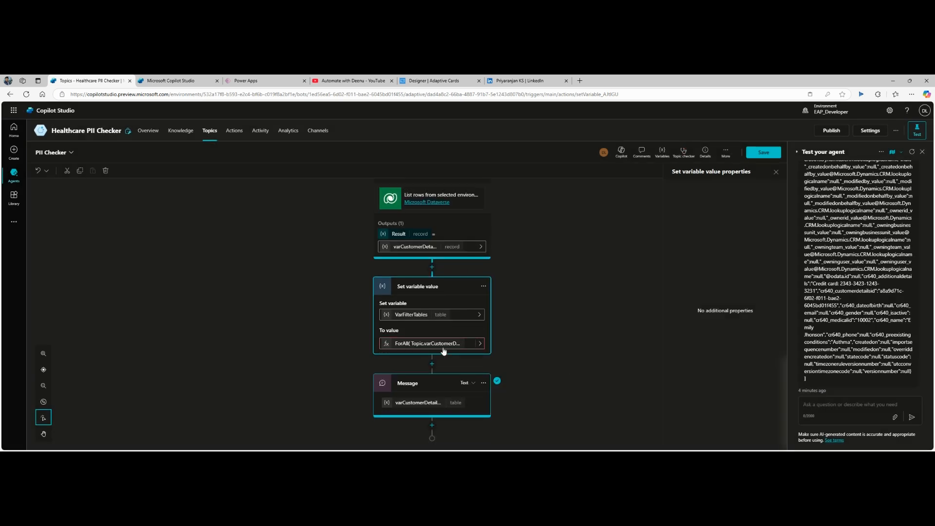
pyautogui.click(517, 326)
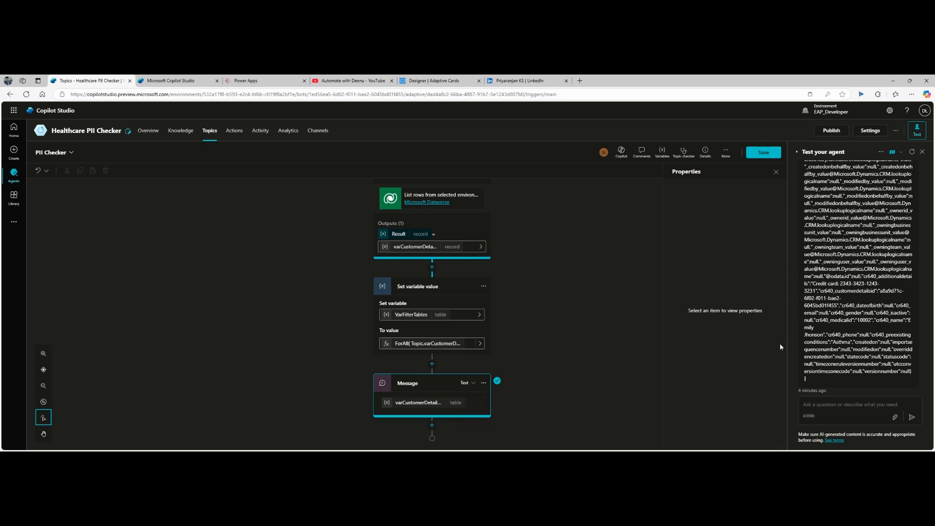
pyautogui.click(466, 404)
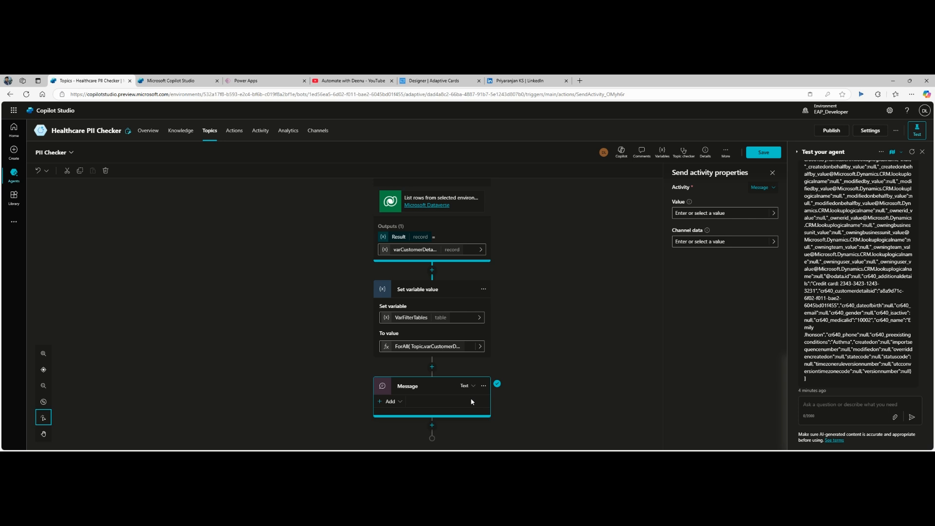
pyautogui.click(393, 402)
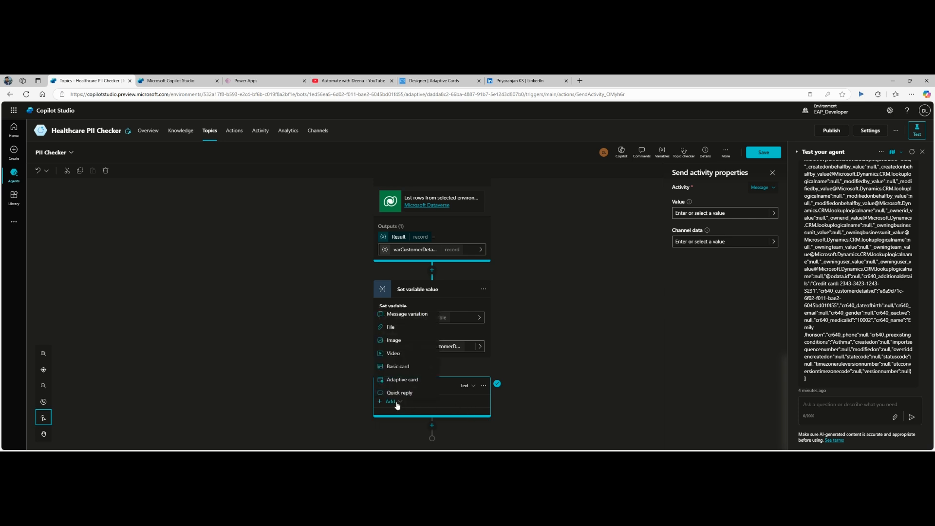
pyautogui.click(399, 311)
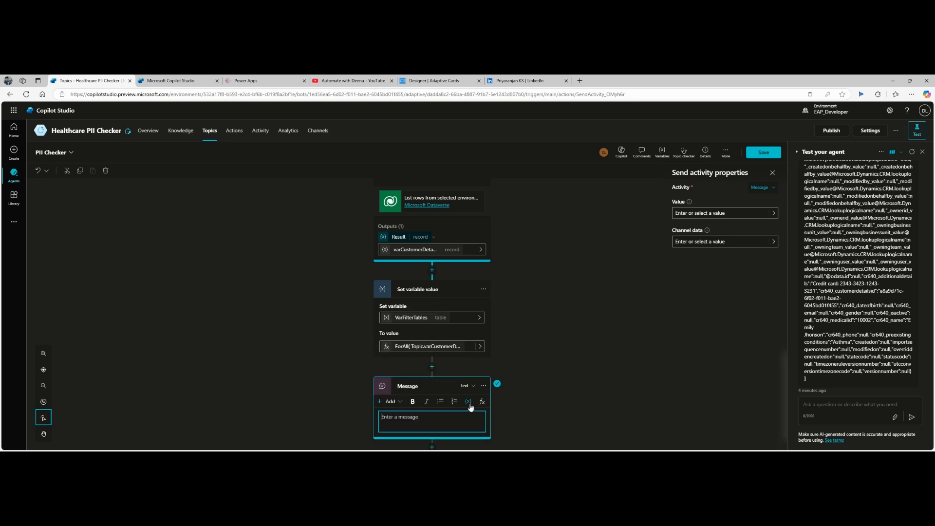
pyautogui.click(468, 394)
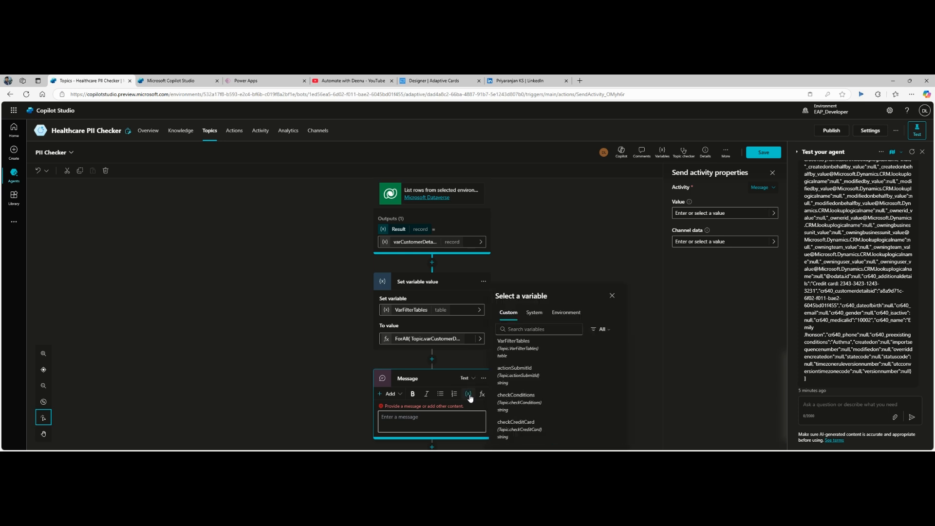
pyautogui.click(534, 345)
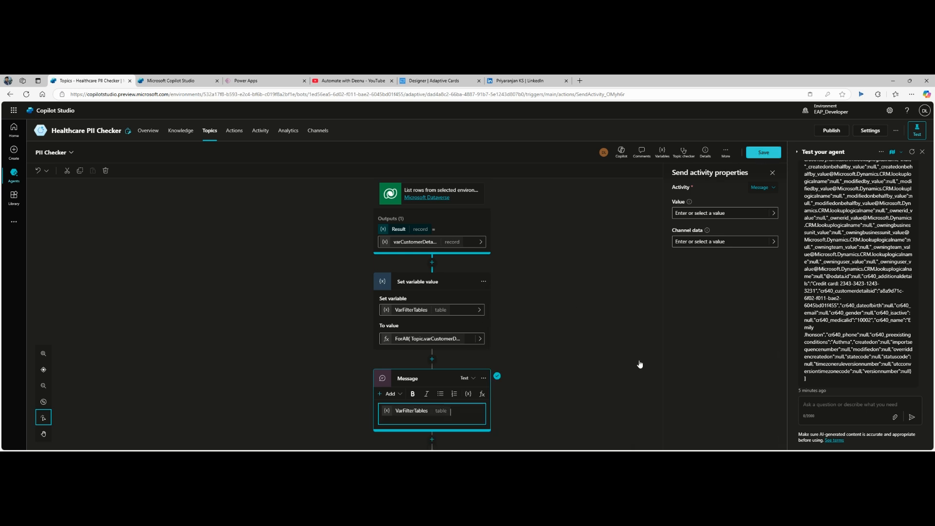
pyautogui.hotkey('ctrl', 's')
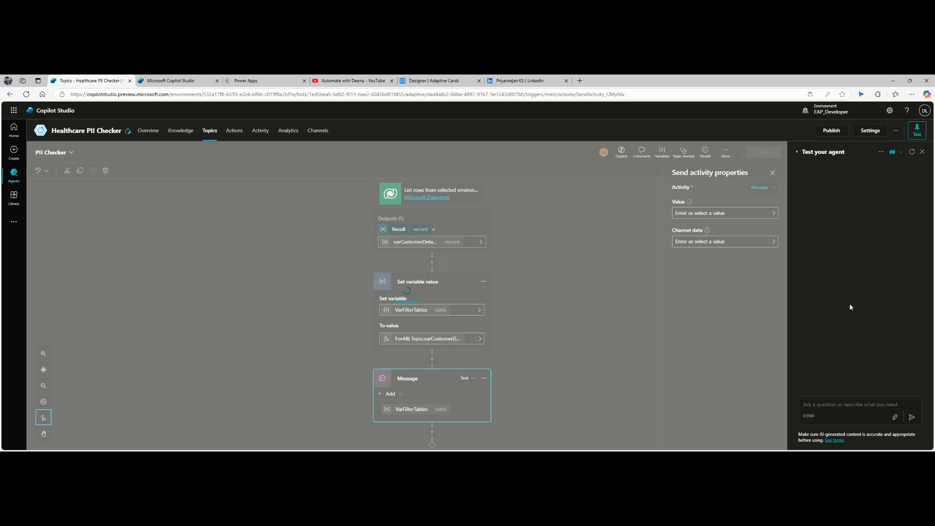
# Step: Send 'PII Checker' to the test agent and confirm leaving the page
pyautogui.click(837, 412)
pyautogui.write('H')
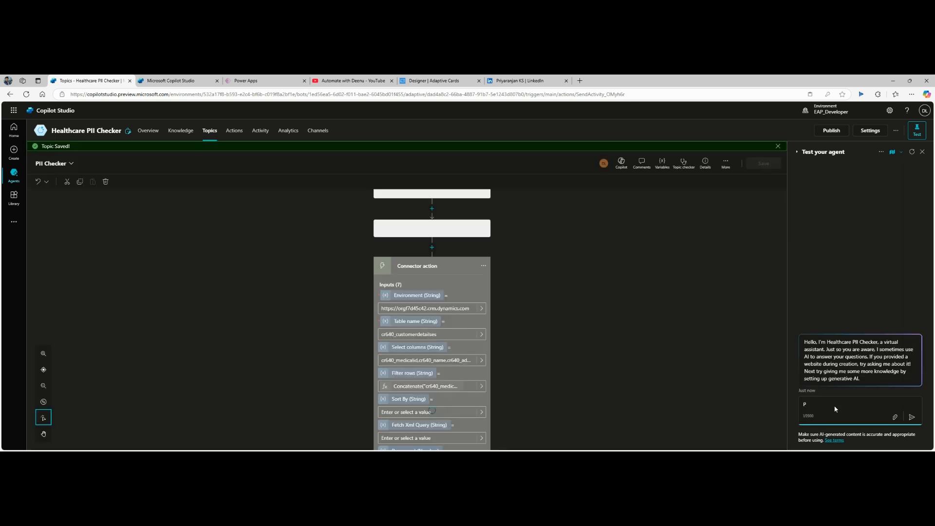
pyautogui.click(835, 407)
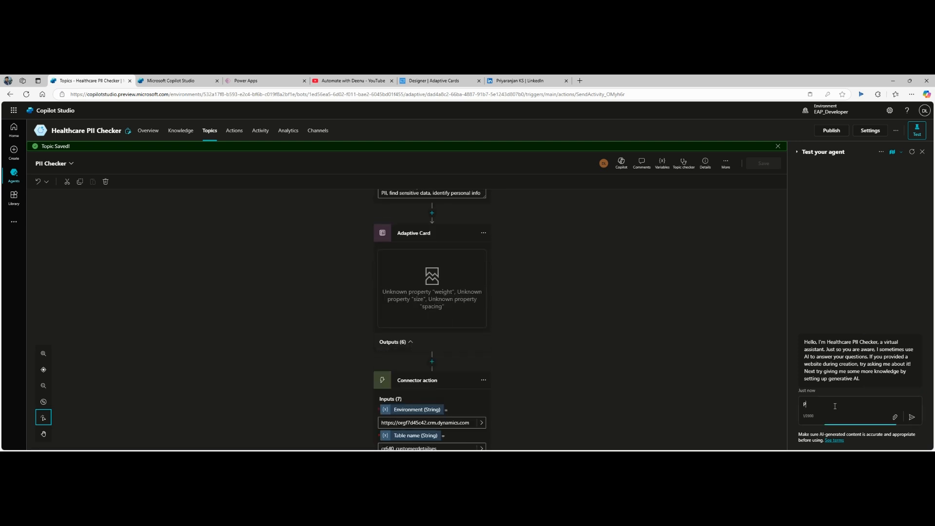
pyautogui.write('II Checker')
pyautogui.press('Return')
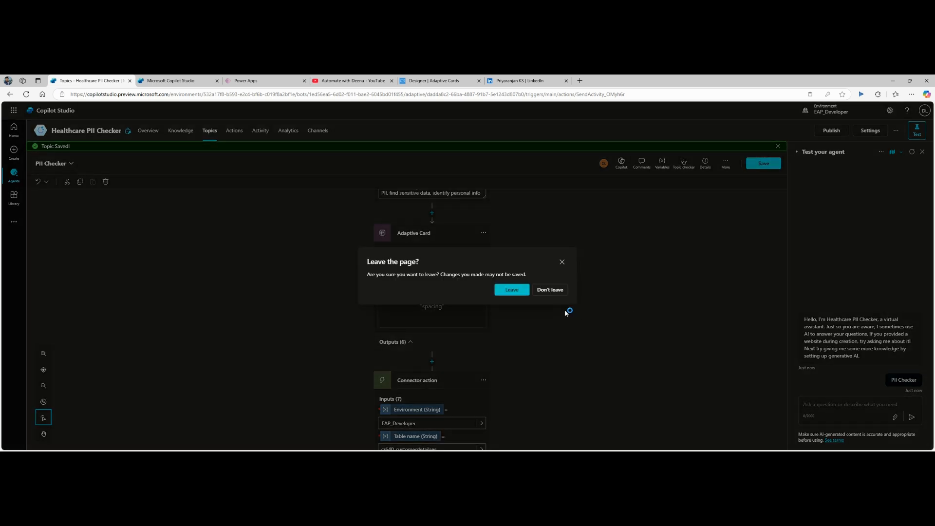
pyautogui.click(525, 291)
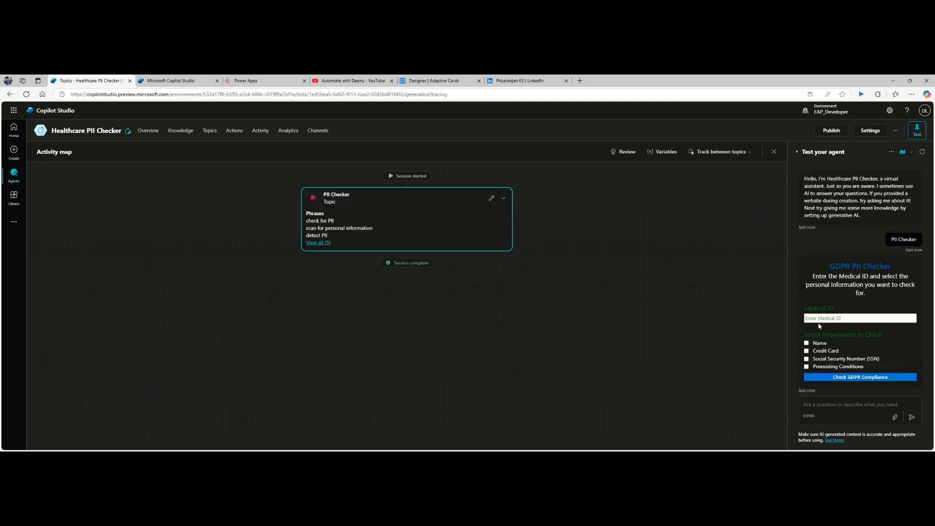
# Step: Enter the Medical ID, tick Name, Credit Card, SSN and Preexisting Conditions, and submit
pyautogui.write('1')
pyautogui.click(818, 319)
pyautogui.write('1')
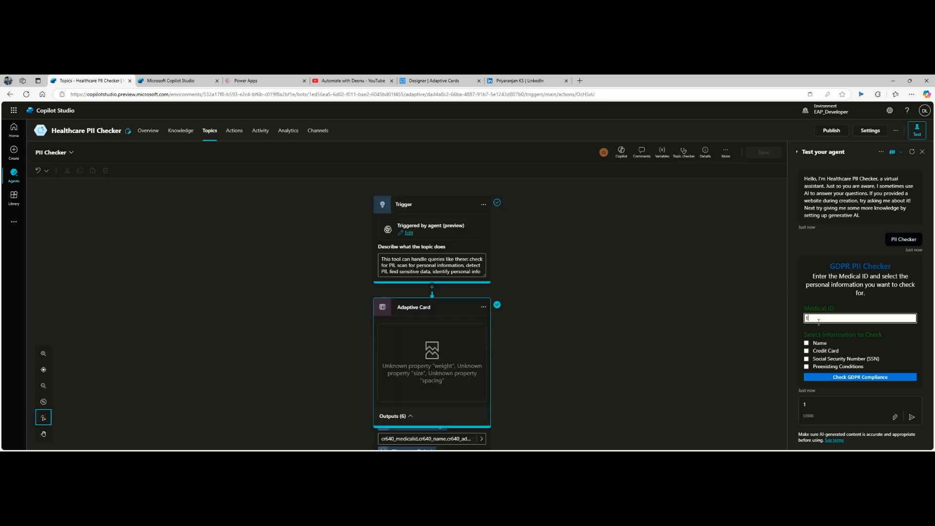
pyautogui.write('000')
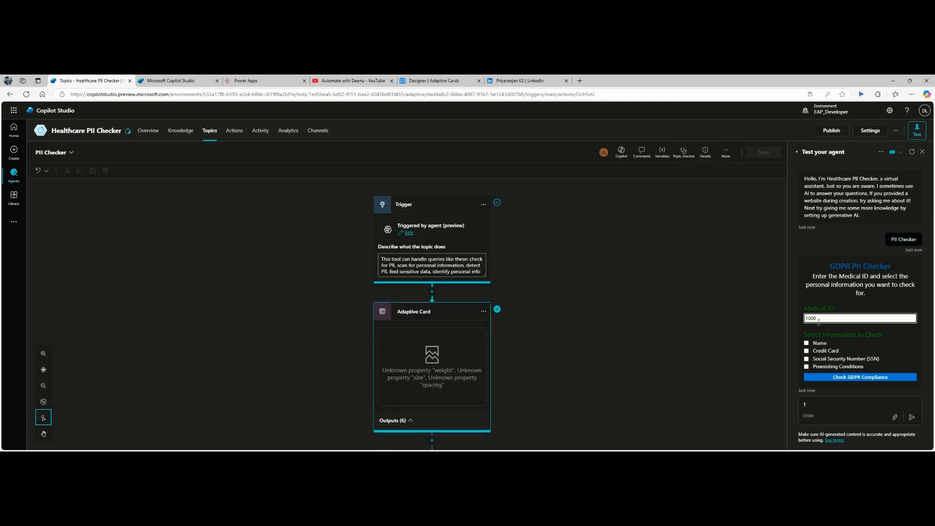
pyautogui.click(807, 343)
pyautogui.click(807, 351)
pyautogui.click(807, 359)
pyautogui.click(807, 367)
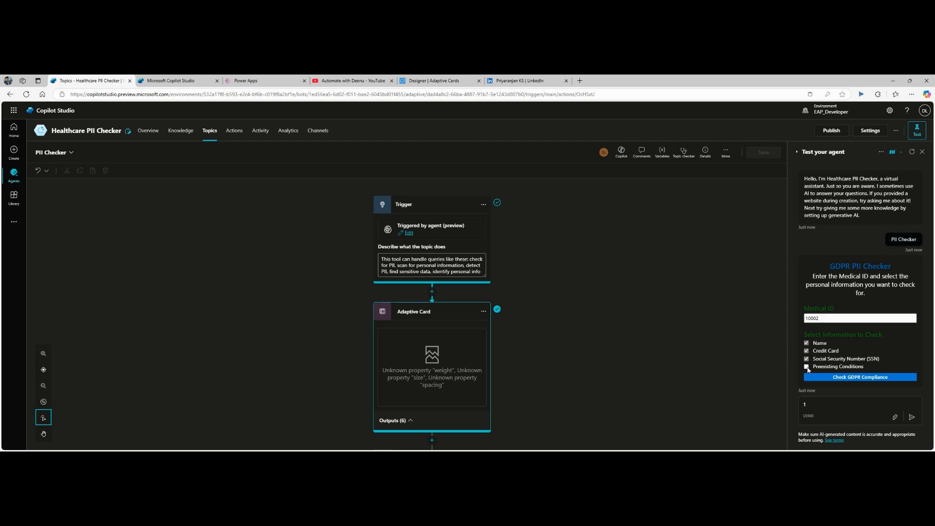
pyautogui.click(849, 379)
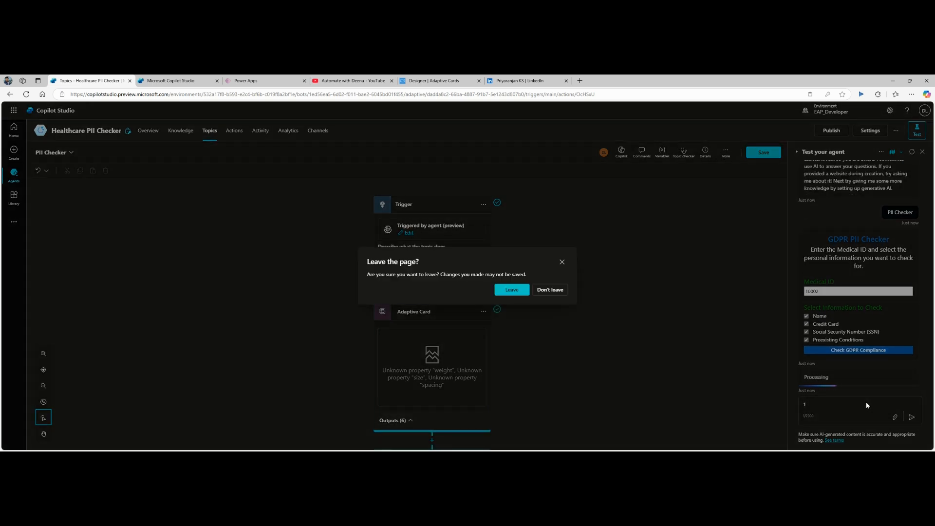
# Step: Leave the editor, review the returned table, and open the PII Checker topic
pyautogui.click(512, 290)
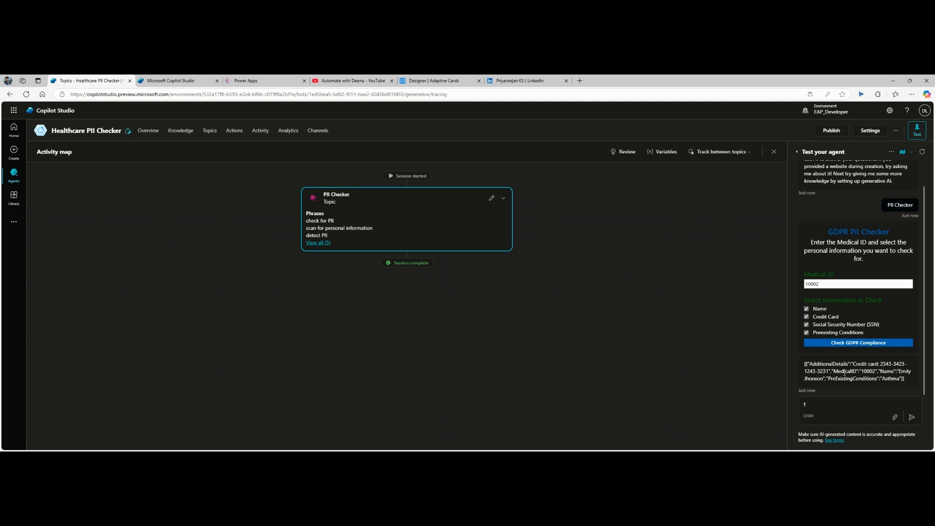
pyautogui.scroll(1, 841, 236)
pyautogui.scroll(-1, 842, 236)
pyautogui.click(491, 198)
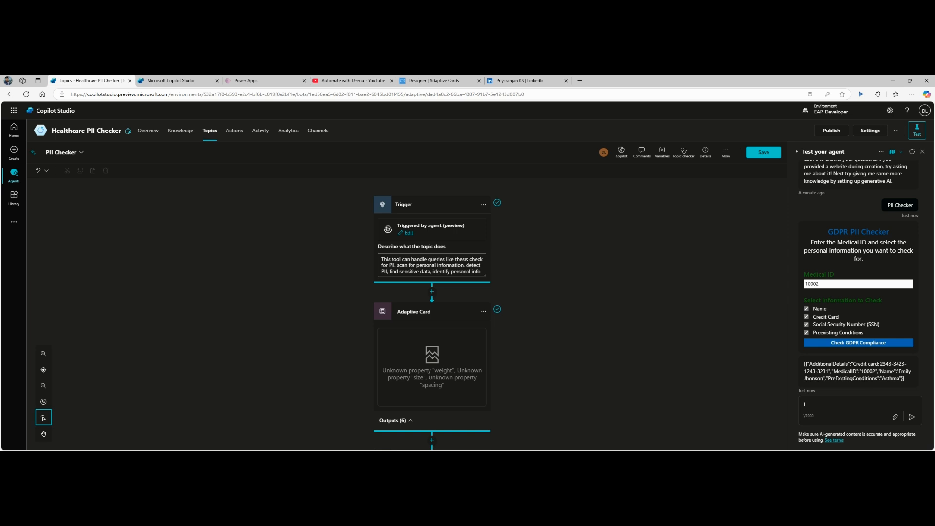
# Step: Insert a Set variable value step just before the Message step
pyautogui.scroll(-10, 526, 277)
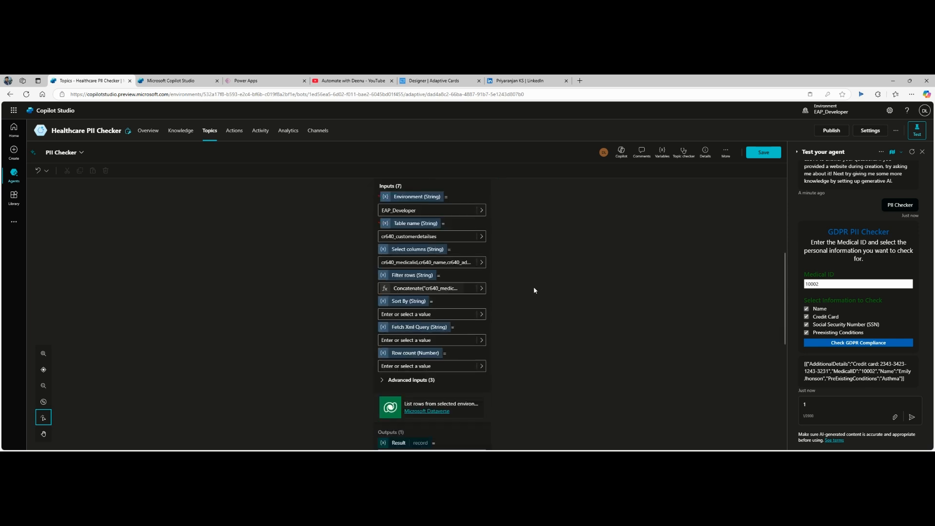
pyautogui.scroll(-1, 535, 292)
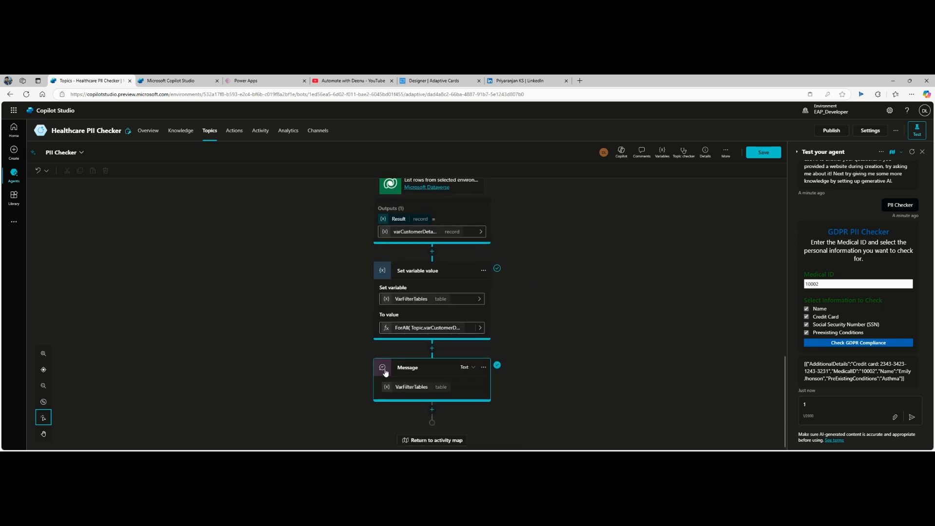
pyautogui.click(432, 348)
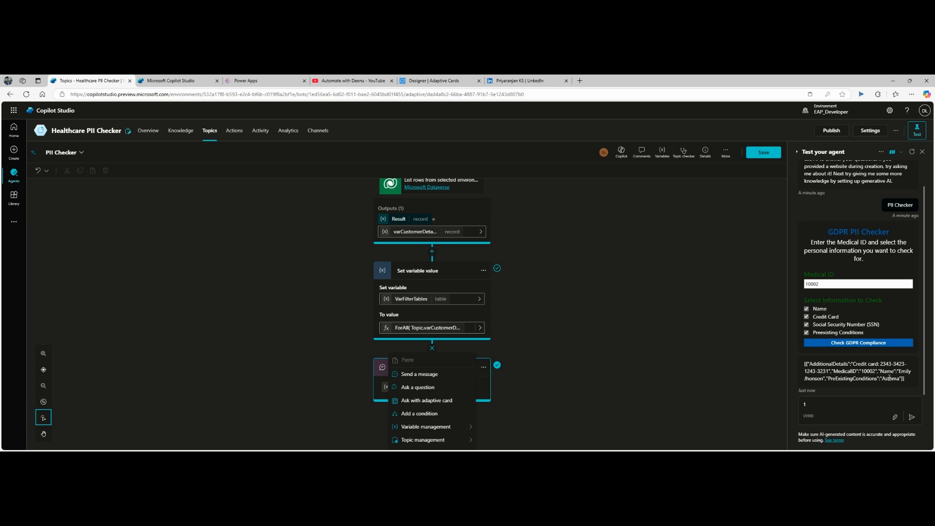
pyautogui.scroll(-1, 441, 385)
pyautogui.moveTo(461, 404)
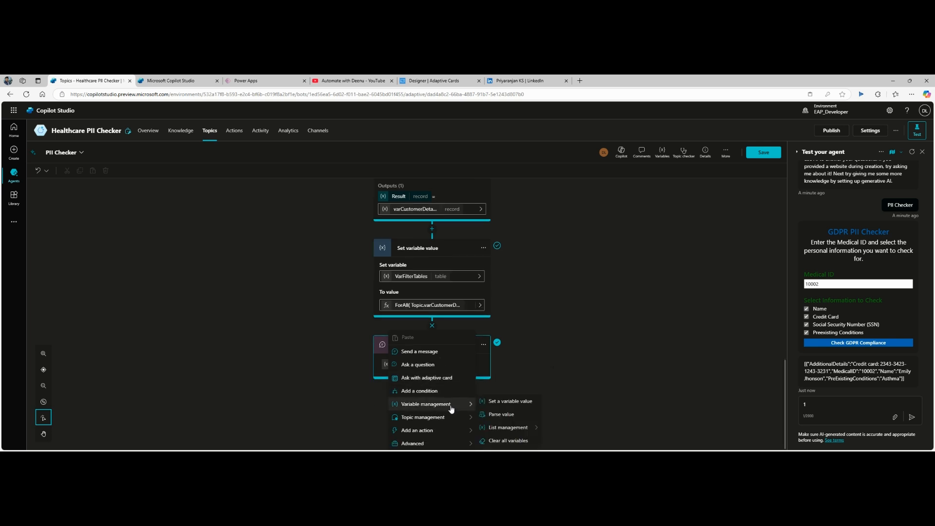
pyautogui.click(517, 403)
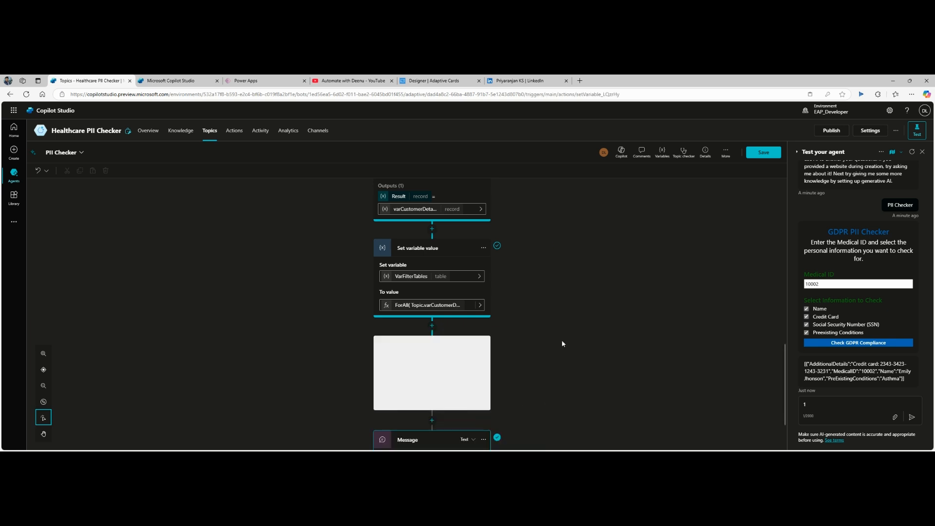
# Step: Create a new variable for the step named VarSerializedData
pyautogui.click(430, 301)
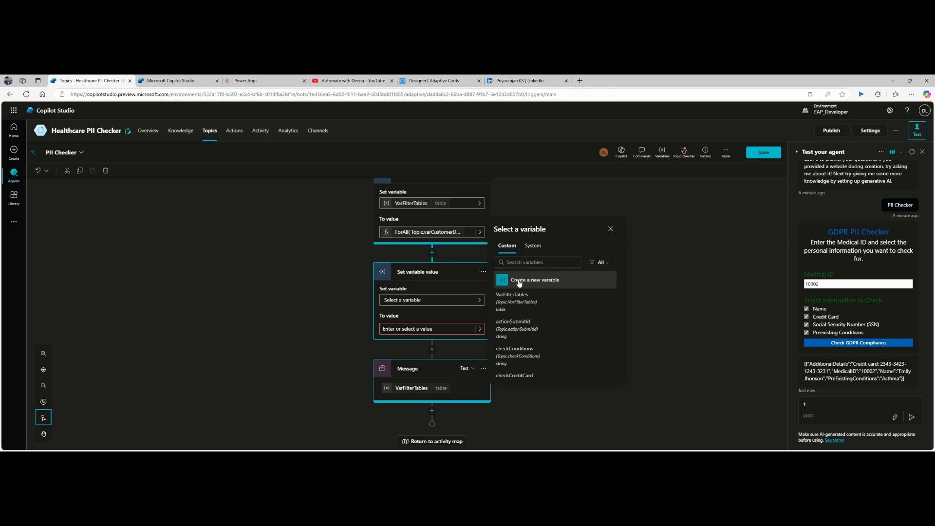
pyautogui.click(519, 281)
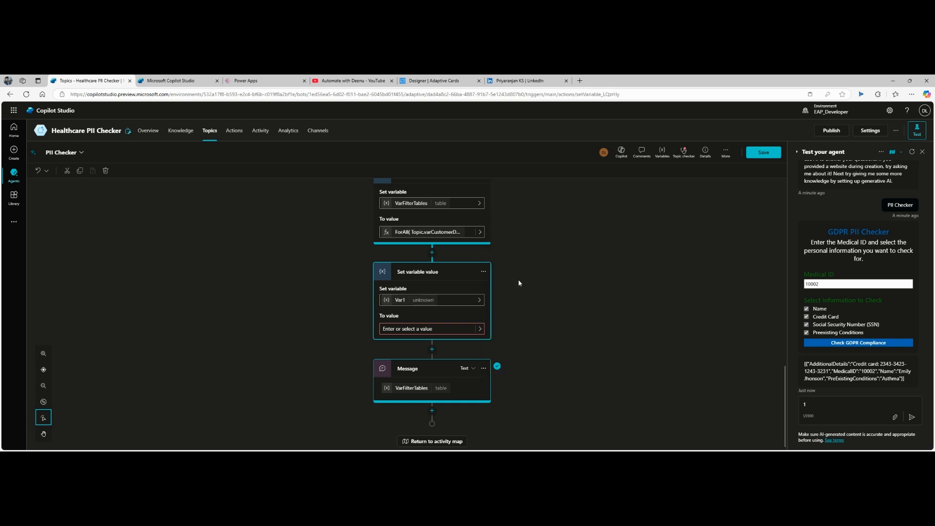
pyautogui.click(400, 300)
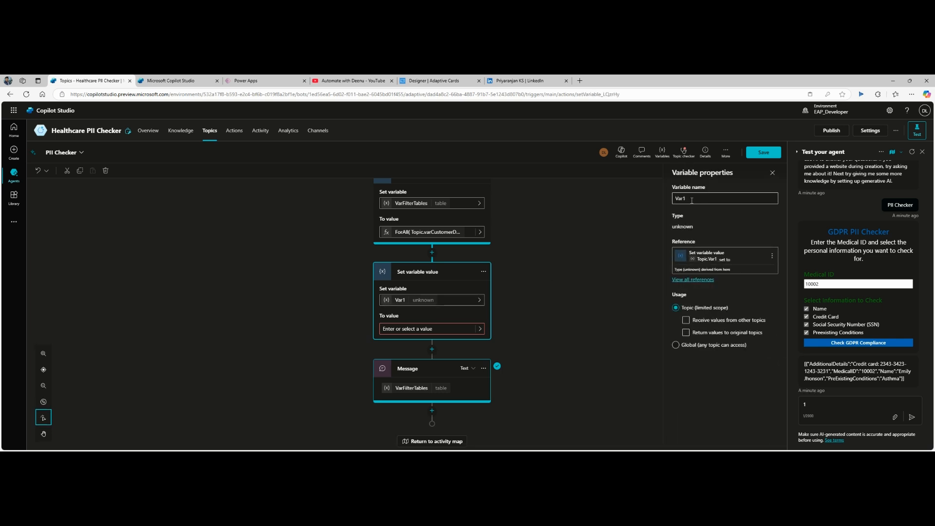
pyautogui.moveTo(683, 199); pyautogui.dragTo(692, 200)
pyautogui.write('SerializedData')
pyautogui.click(572, 324)
pyautogui.click(449, 329)
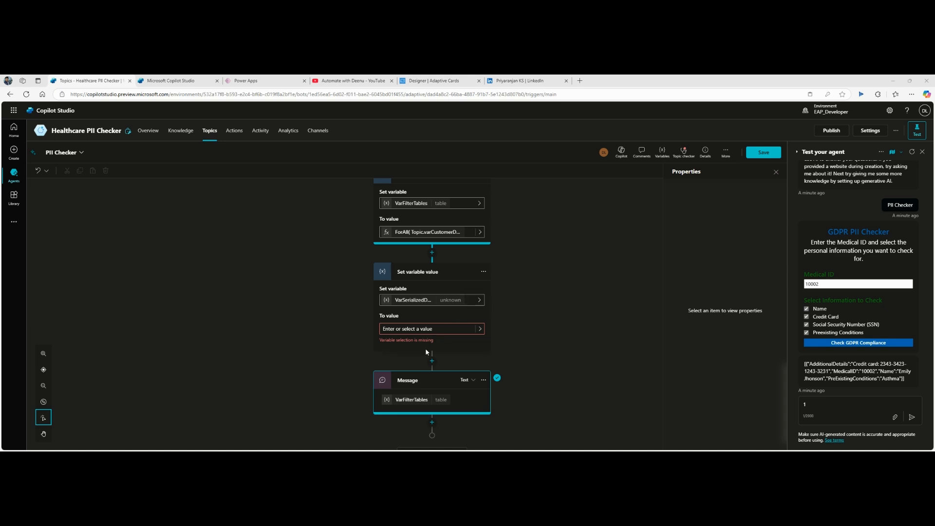
# Step: Paste the Concat formula as the value and start fixing its table and field references
pyautogui.click(479, 329)
pyautogui.click(480, 329)
pyautogui.click(597, 273)
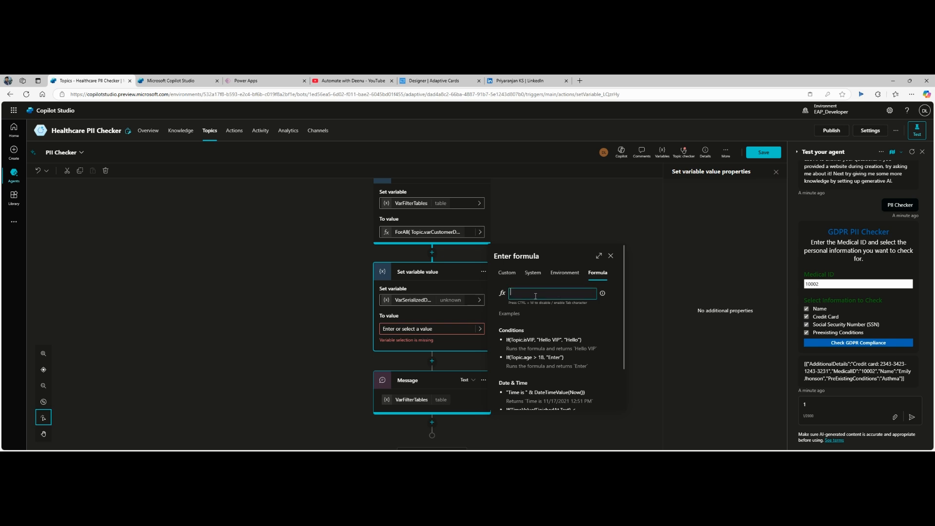
pyautogui.write('Concat(Topic.varFilteredTable, Name & ":" & MedicalID & ":" & PreExistingConditions & ":" & AdditionalDetails)')
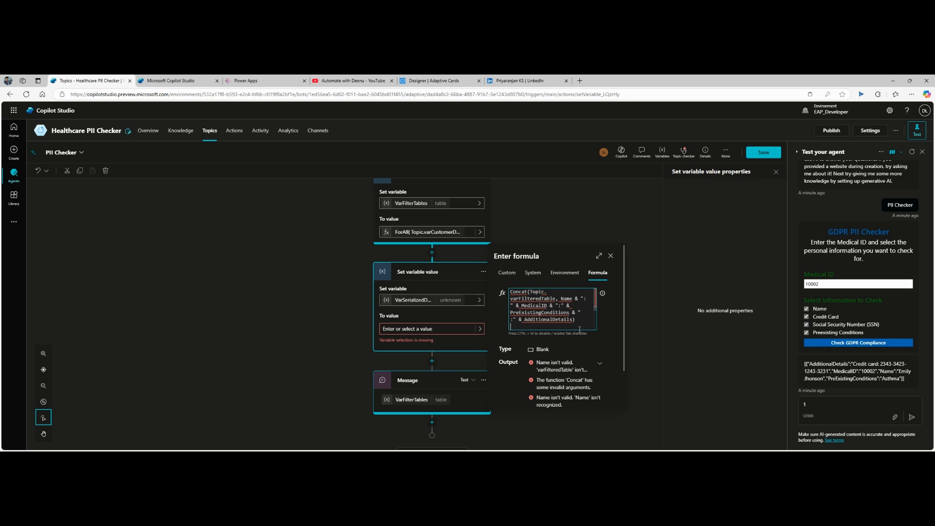
pyautogui.click(598, 256)
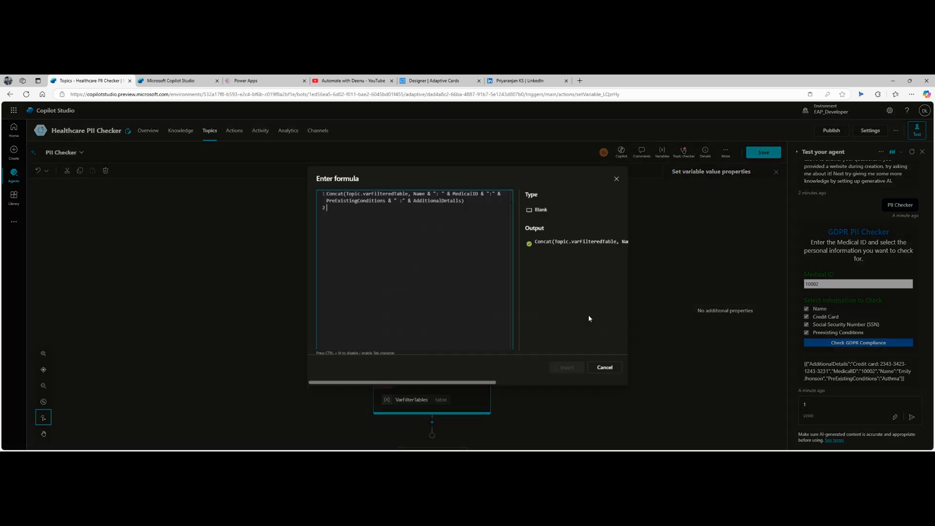
pyautogui.doubleClick(383, 194)
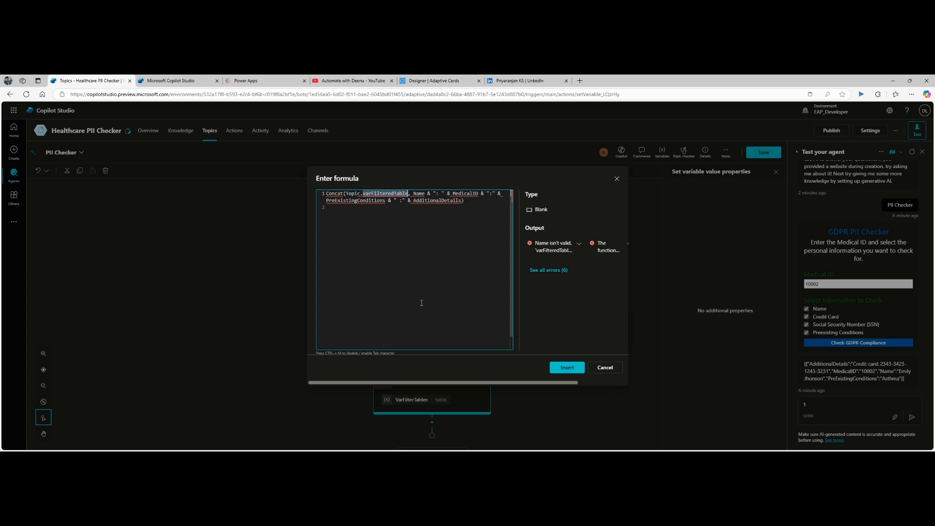
pyautogui.press('BackSpace')
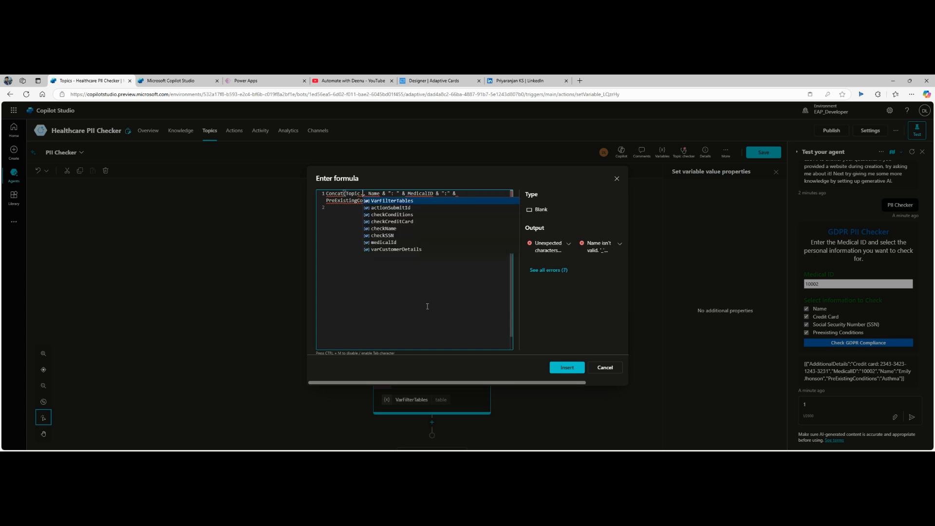
pyautogui.click(383, 249)
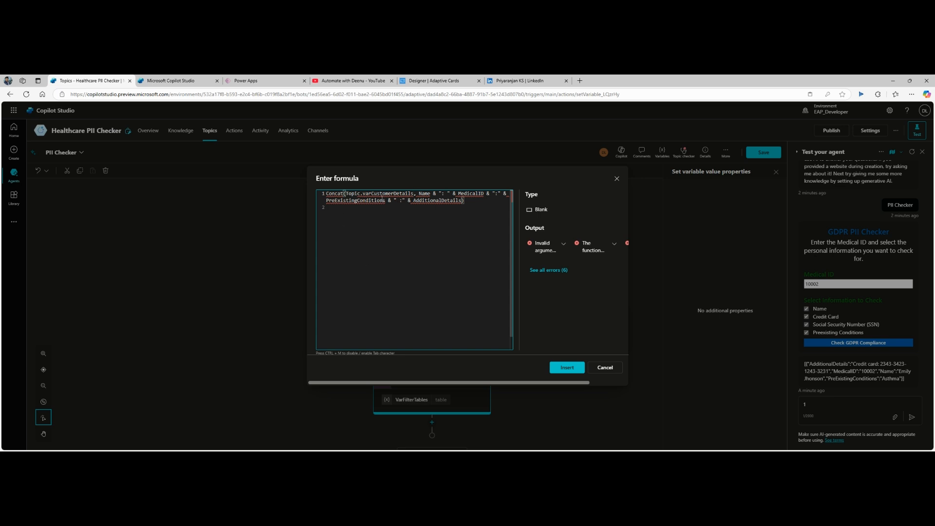
pyautogui.doubleClick(424, 194)
pyautogui.press('BackSpace')
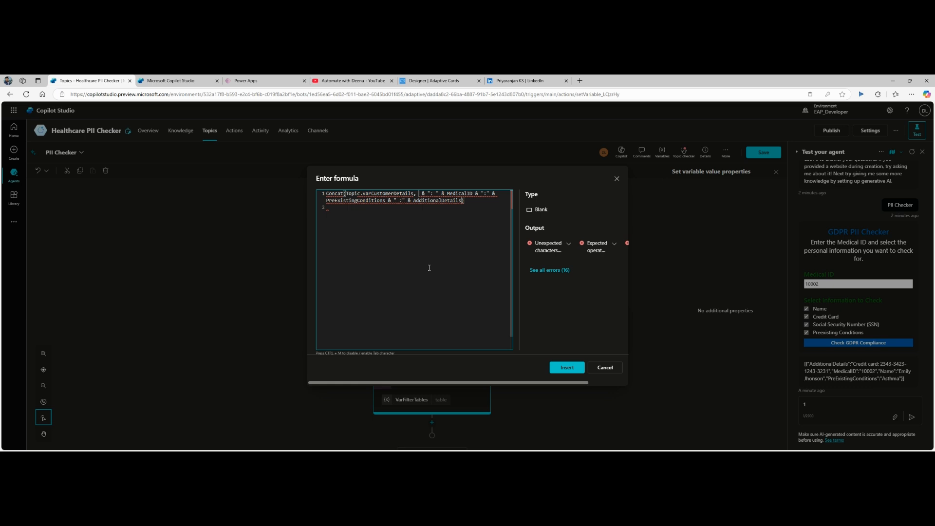
pyautogui.write('Na')
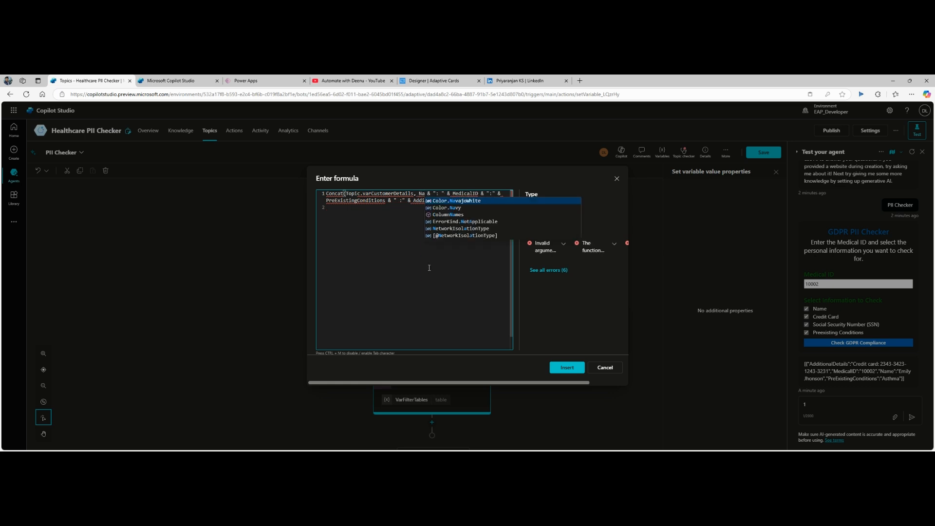
pyautogui.click(429, 268)
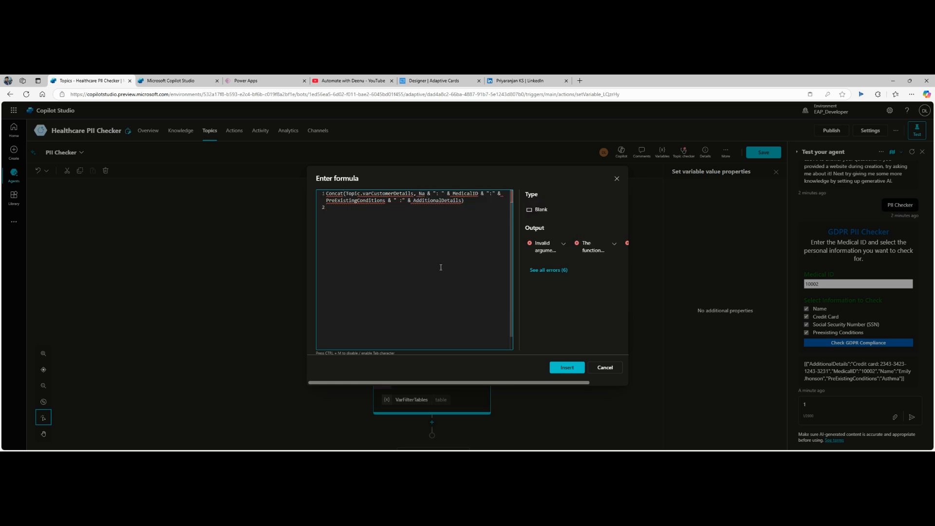
# Step: Re-paste the Concat formula, point it at Topic.VarFilterTables, and insert it
pyautogui.hotkey('ctrl', 'a')
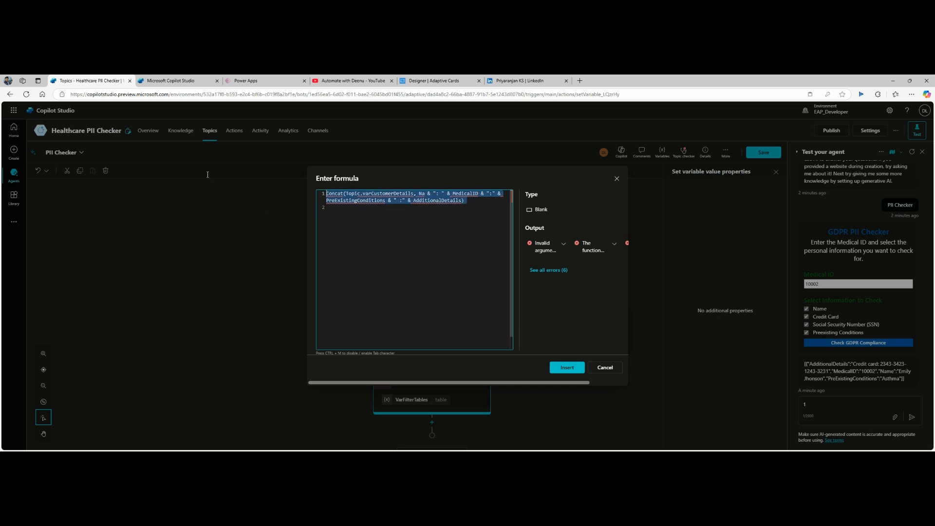
pyautogui.write('Concat(Topic.varFilteredTable, Name & ": " & MedicalID & ":" & PreExistingConditions & " :" & AdditionalDetails)')
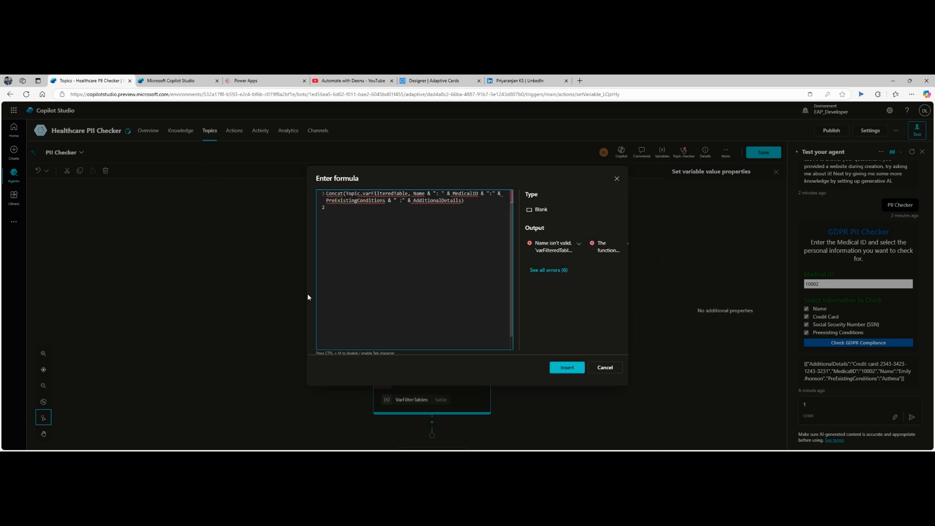
pyautogui.doubleClick(372, 193)
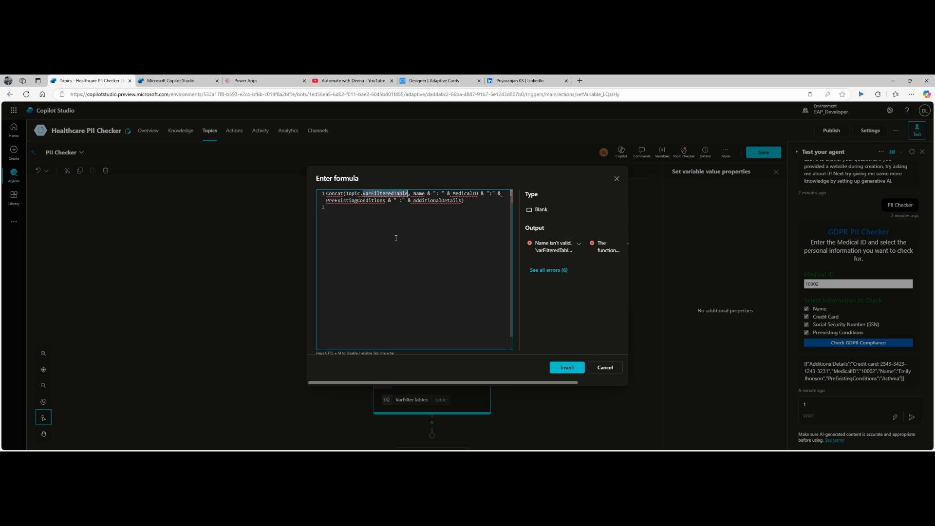
pyautogui.press('BackSpace')
pyautogui.press('BackSpace')
pyautogui.write('.')
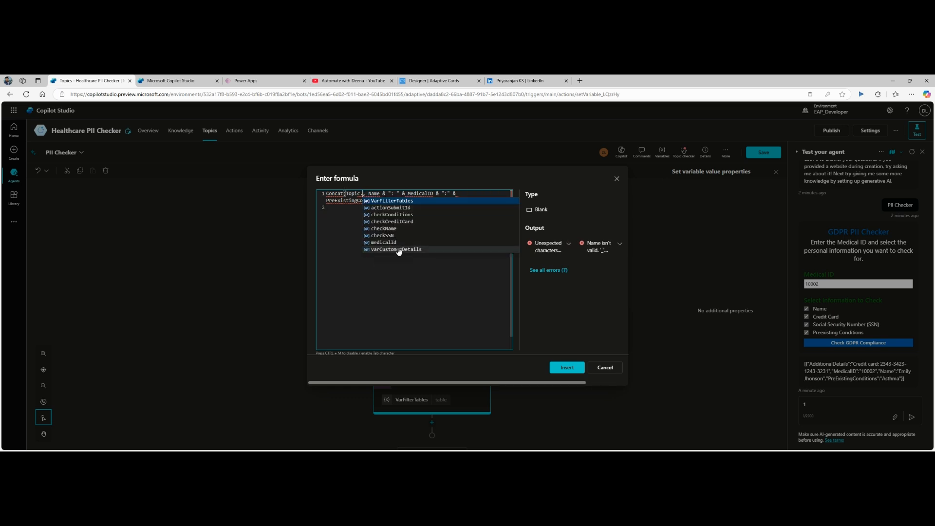
pyautogui.click(399, 249)
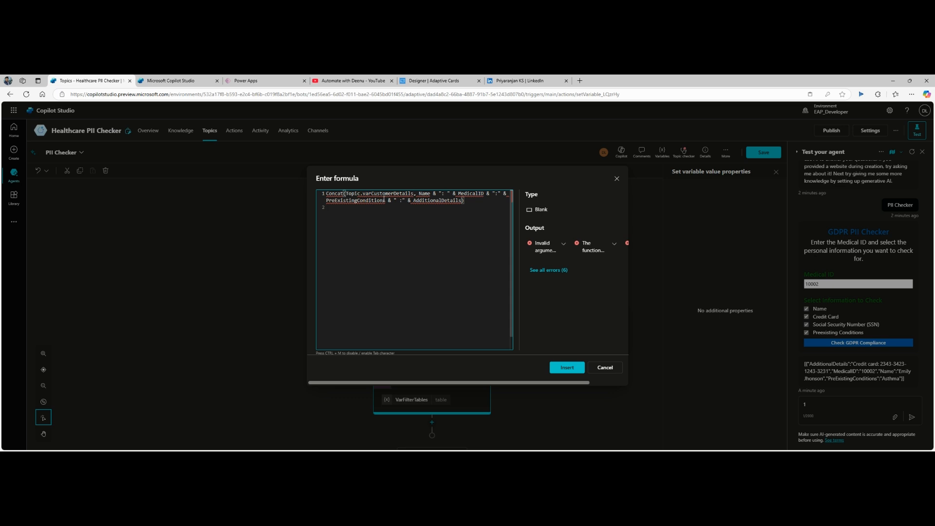
pyautogui.click(408, 271)
pyautogui.doubleClick(401, 194)
pyautogui.press('BackSpace')
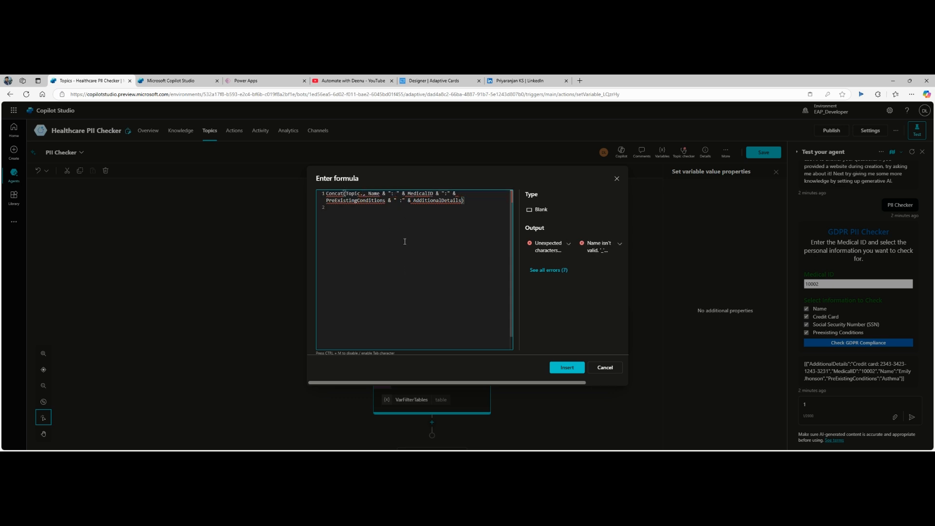
pyautogui.click(406, 202)
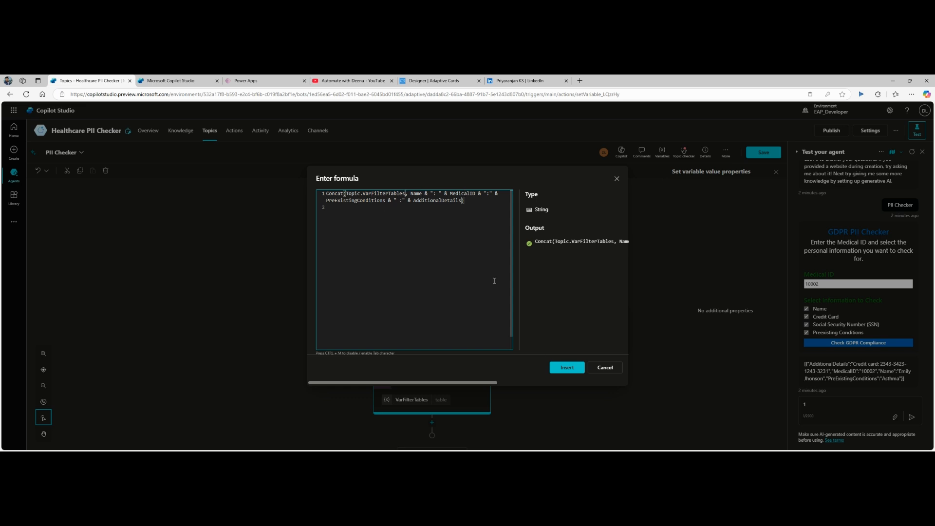
pyautogui.click(570, 370)
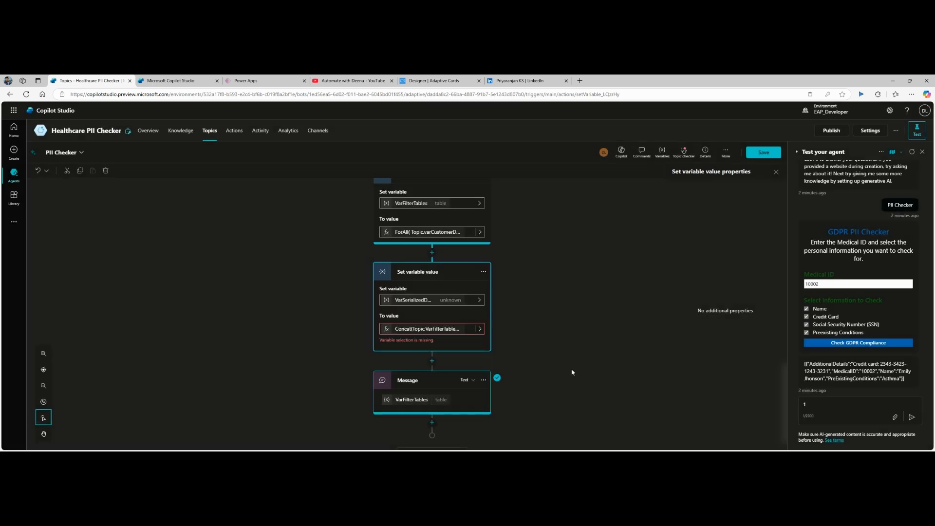
# Step: Replace VarFilterTables with VarSerializedData in the Message node and save the topic
pyautogui.click(463, 391)
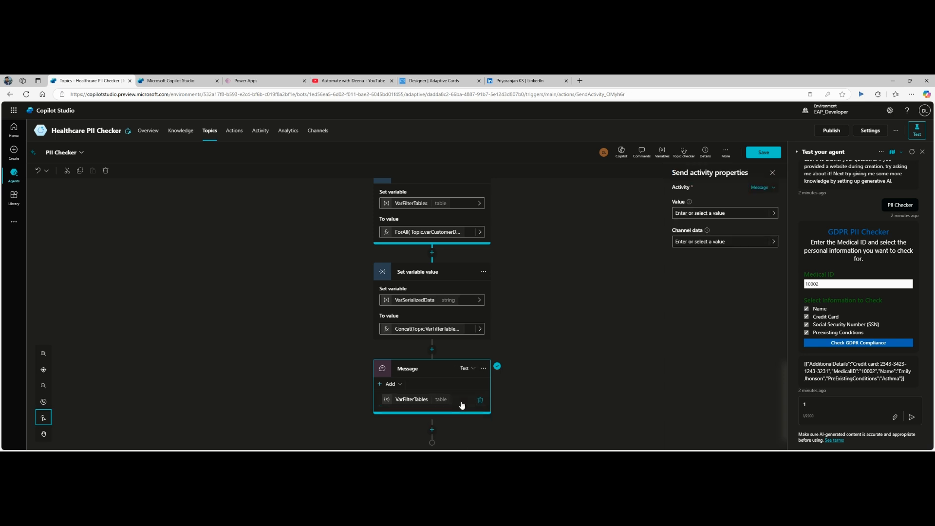
pyautogui.click(462, 405)
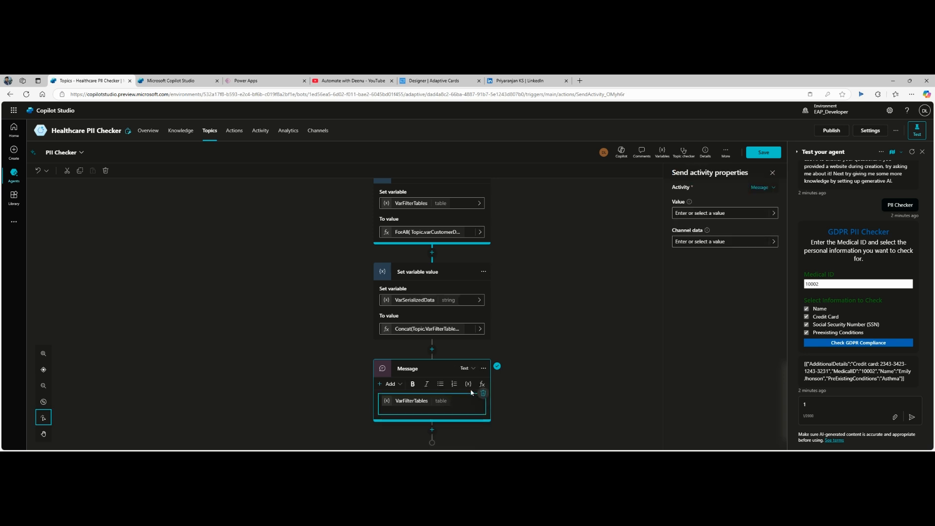
pyautogui.click(468, 386)
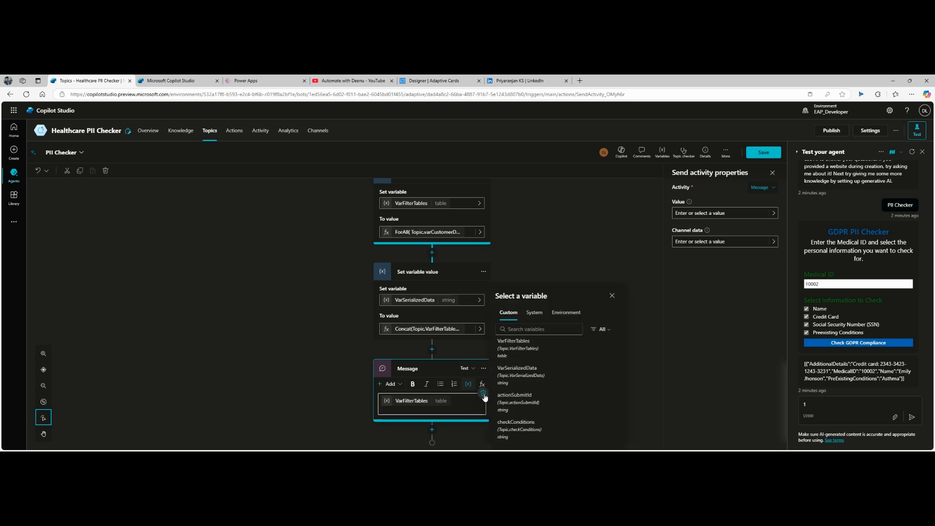
pyautogui.click(531, 376)
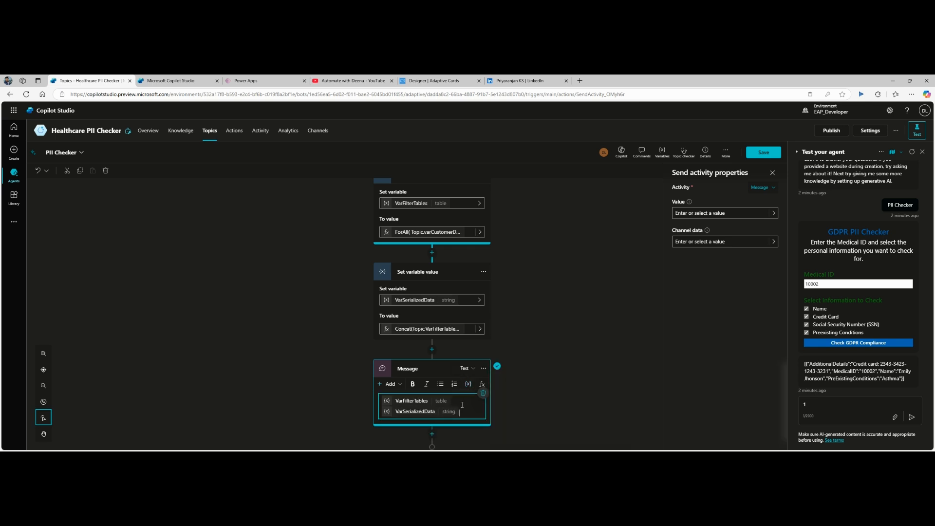
pyautogui.press('BackSpace')
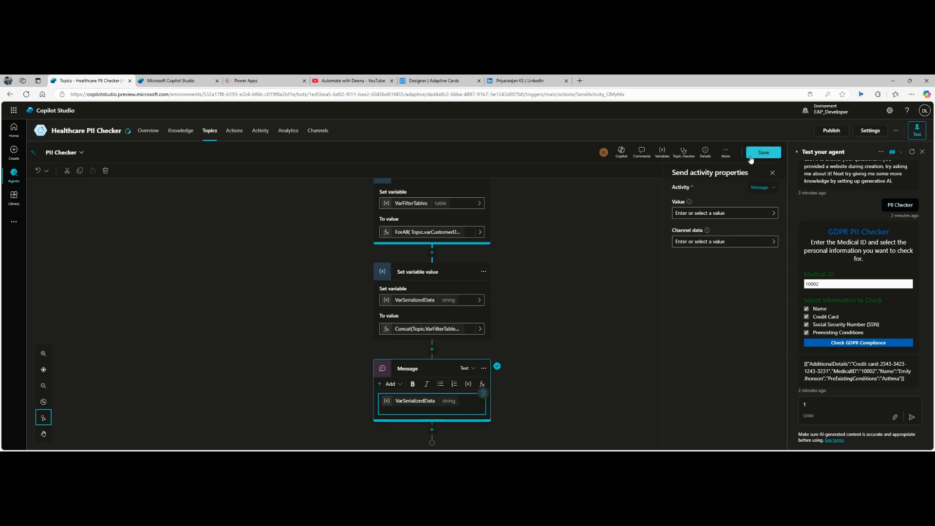
pyautogui.click(757, 155)
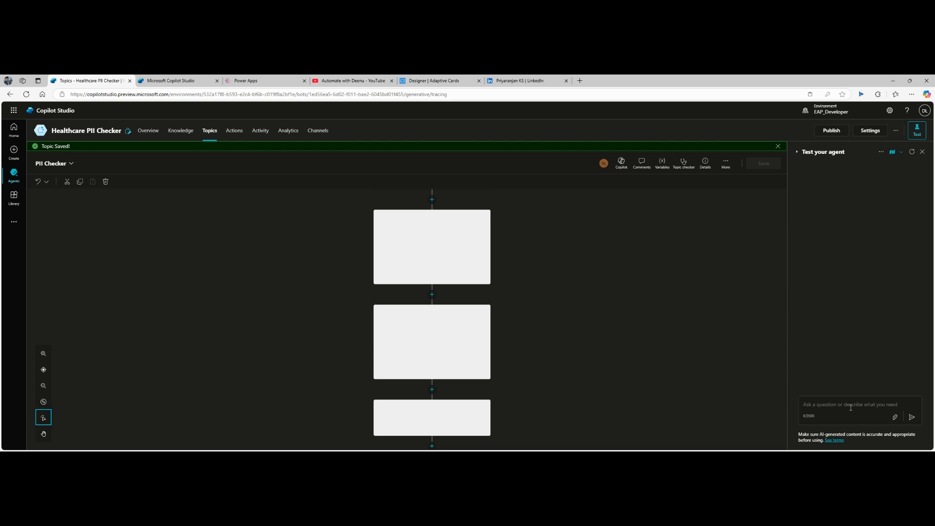
# Step: Send 'PII Checker' to the agent in the test chat
pyautogui.click(851, 408)
pyautogui.write('PII Checker')
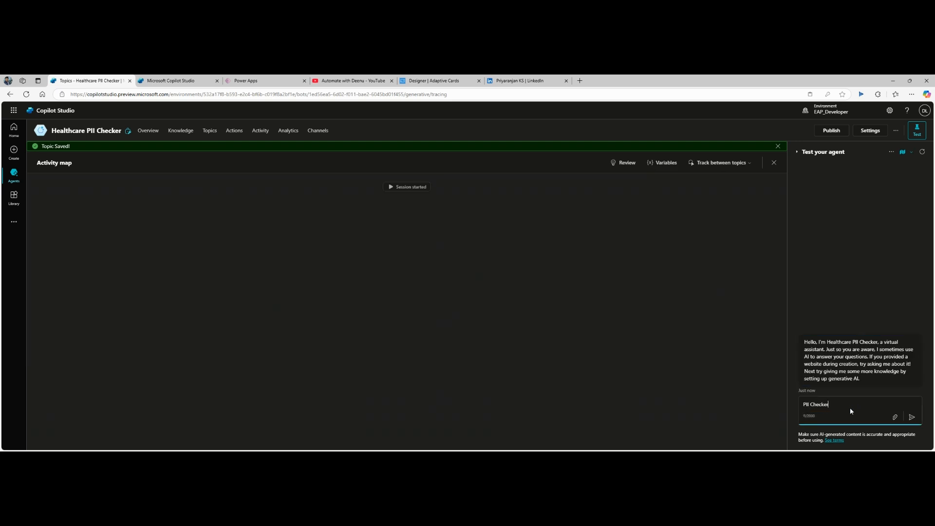
pyautogui.press('Return')
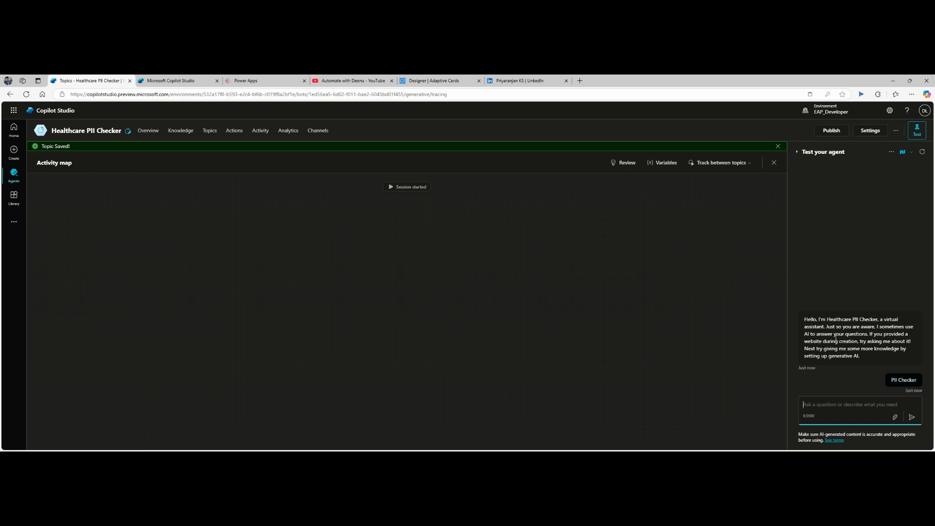
# Step: Enter Medical ID 10002, tick all four PII options, submit the check, and leave the page
pyautogui.click(828, 320)
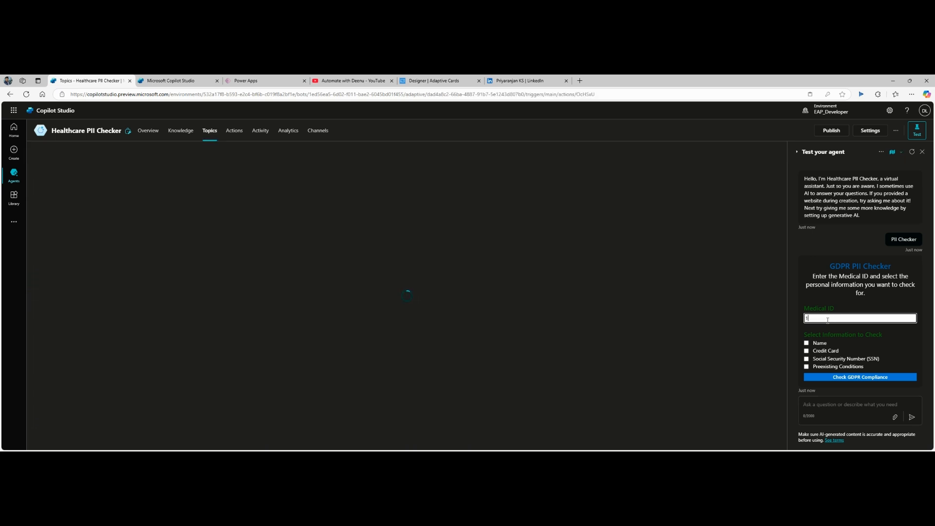
pyautogui.write('10002')
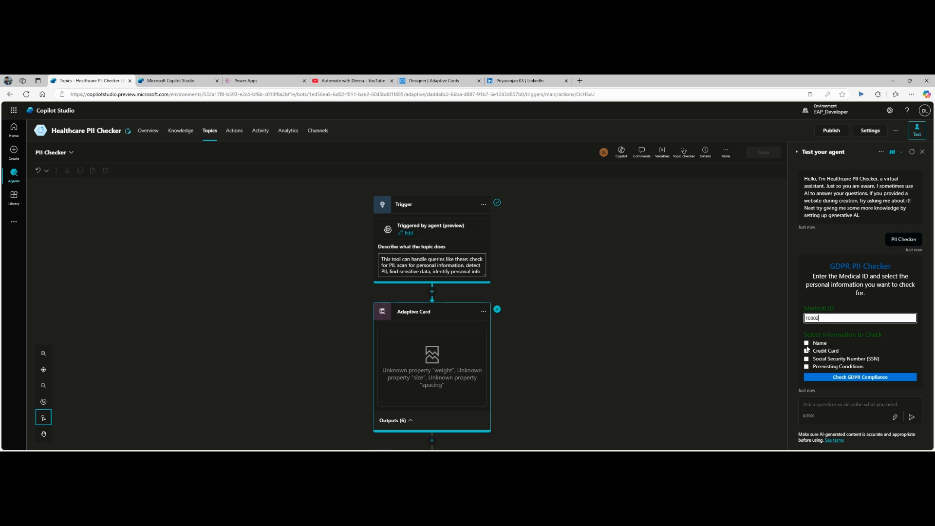
pyautogui.click(806, 343)
pyautogui.click(806, 351)
pyautogui.click(807, 359)
pyautogui.click(806, 366)
pyautogui.click(847, 378)
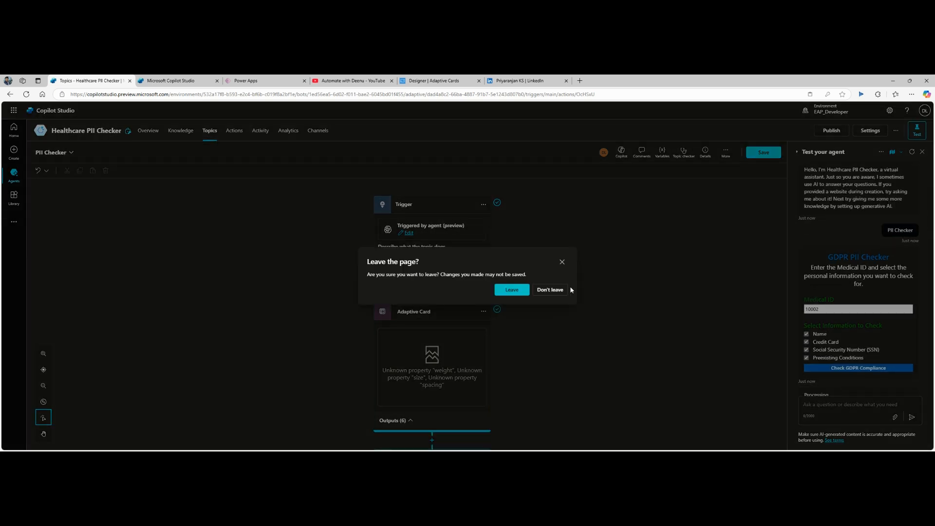
pyautogui.click(510, 292)
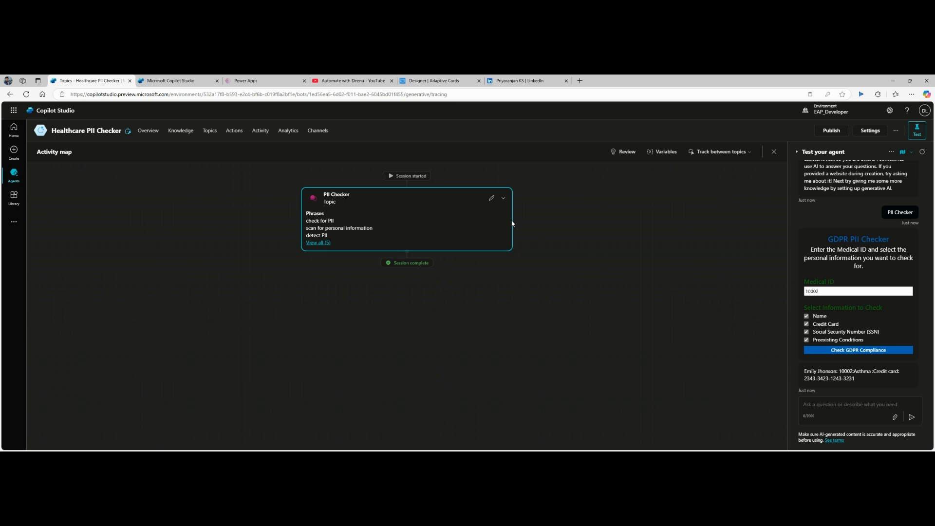
# Step: In the PII Checker topic, add a New prompt action below the Set variable node
pyautogui.click(490, 199)
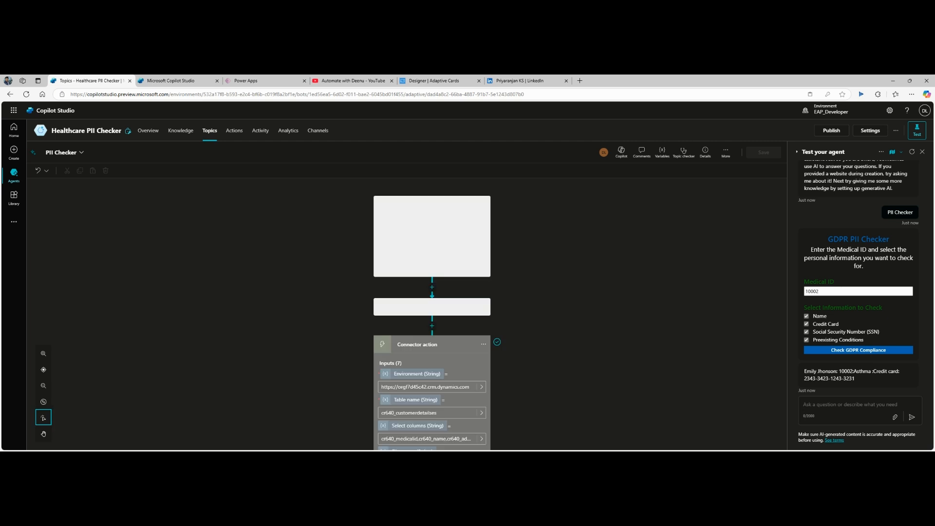
pyautogui.scroll(-15, 549, 309)
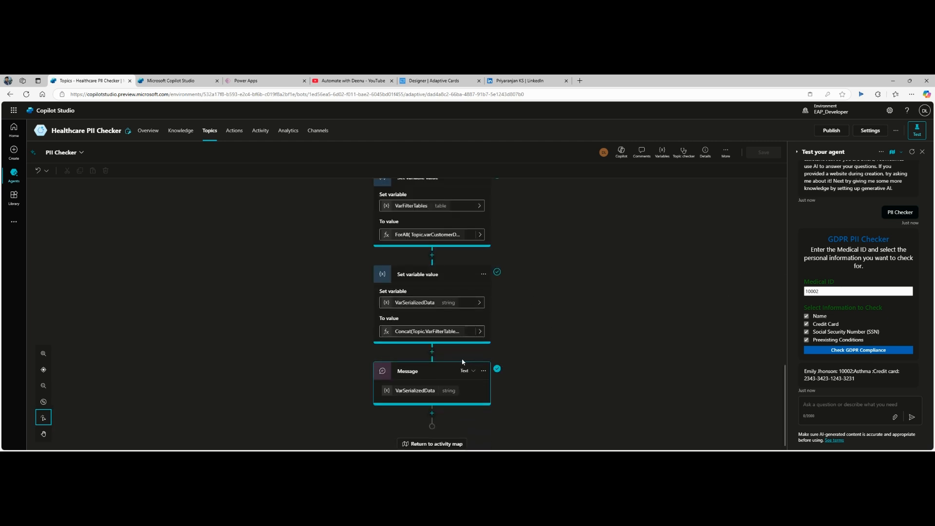
pyautogui.click(432, 351)
pyautogui.scroll(-1, 511, 378)
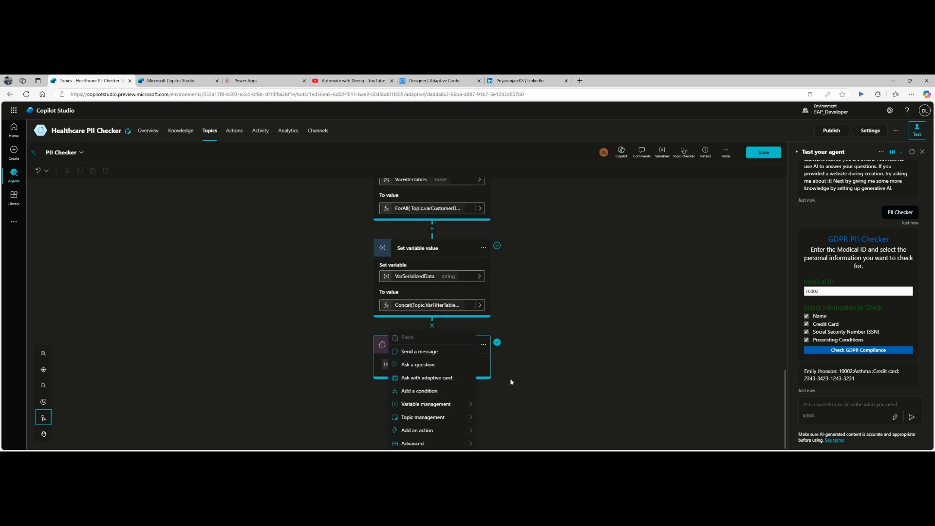
pyautogui.moveTo(449, 431)
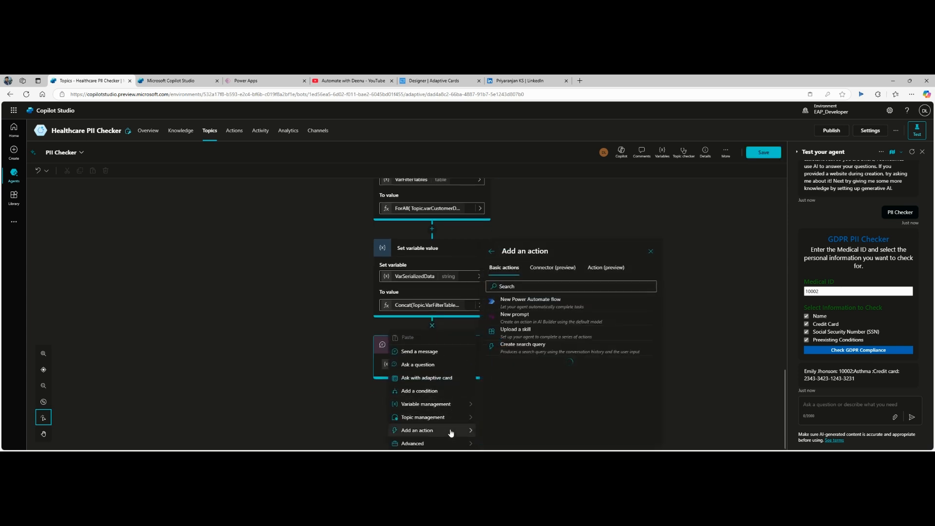
pyautogui.click(547, 320)
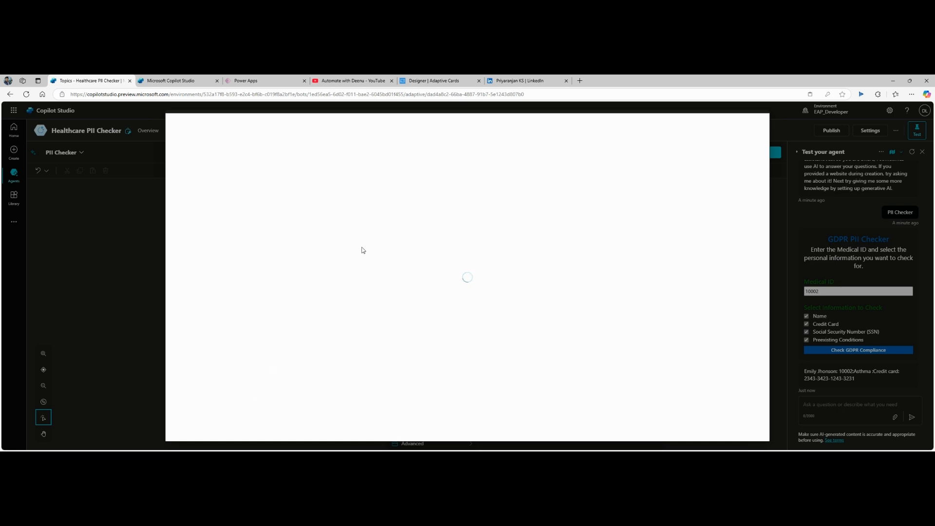
# Step: Paste the PII-extraction prompt and add a 'User Information' text input after 'information:'
pyautogui.click(315, 201)
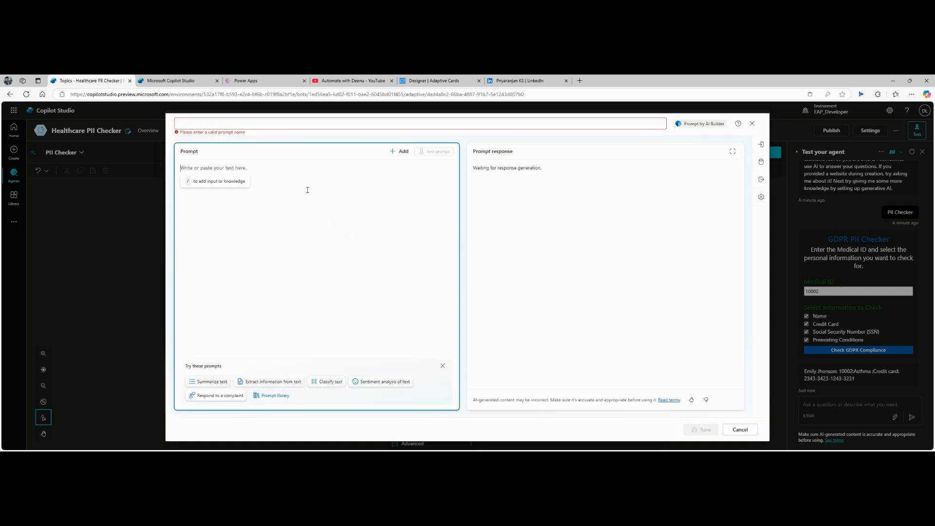
pyautogui.write('You have a record containing the following information:  Based on the user\'s selection, extract only the specified PII fields.   The user has provided the following preferences: - Name: - Preexisting Condition: - Social Security Number (SSN): - Credit Card   Please extract and display only the data fields where the value is "true". Ensure that the response includes only the requested information and excludes any fields marked as "false". For example, if the user selected "Name", "Preexising Condition" "SSN" and "Credit Card", return: "Name: George **** , Preexisting Condition: Dia *** , SSN: 123 **** 122,Credit Card : 1234 ******** 1223". Strictly ensure that you mask all the PII data returned using Asterix symbol. If no PII value is found for a particular field, mention "No PII found". Ensure that you provide an output for each of the field which has a value "true" .  Ensure that the output is given as a bulleted list.  It no fields are selected as "true", respond with "No PII fields selected."')
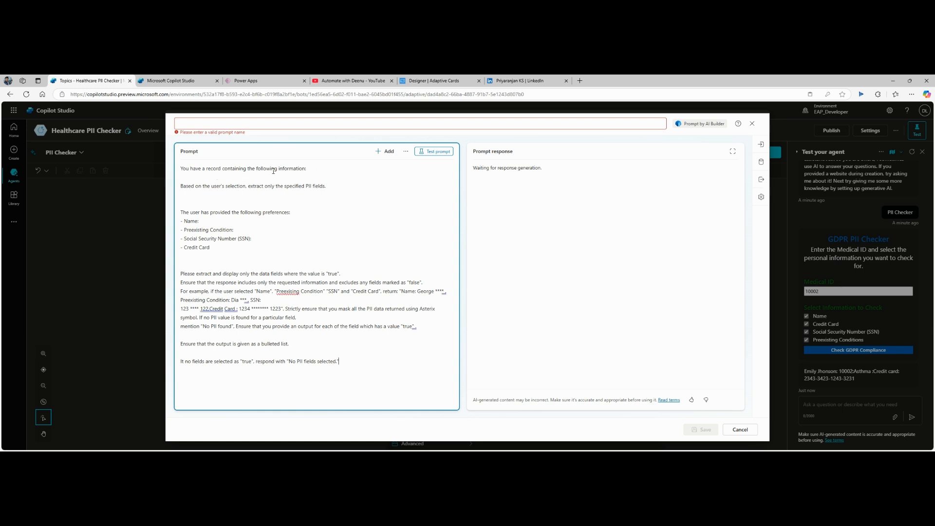
pyautogui.click(331, 179)
pyautogui.write('/')
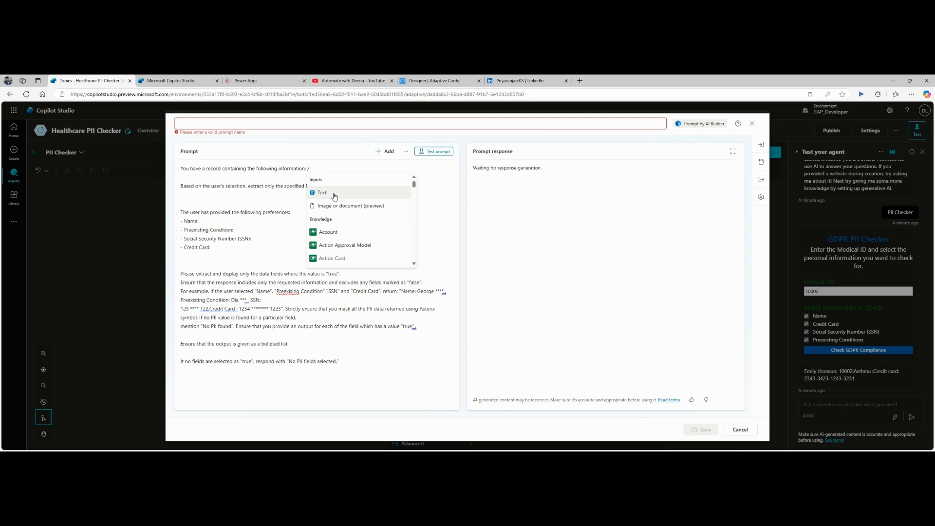
pyautogui.click(335, 194)
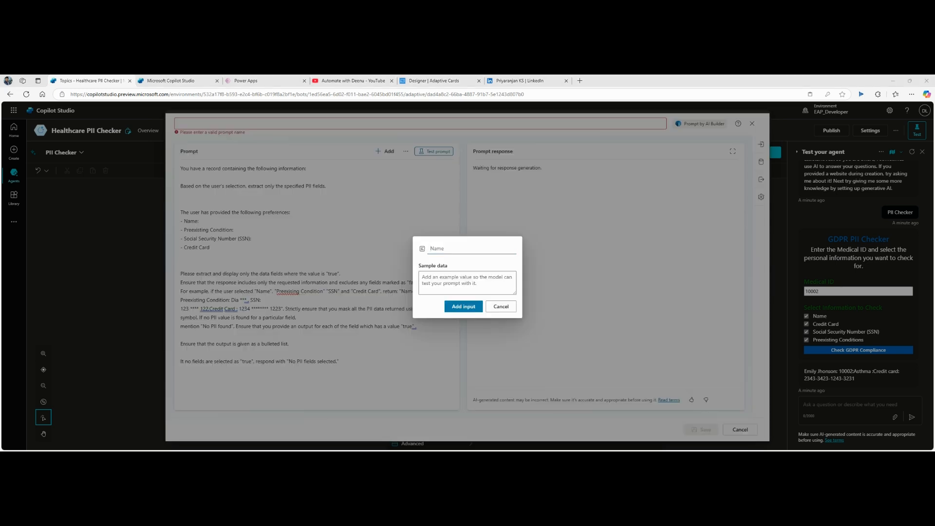
pyautogui.click(439, 247)
pyautogui.write('User Information')
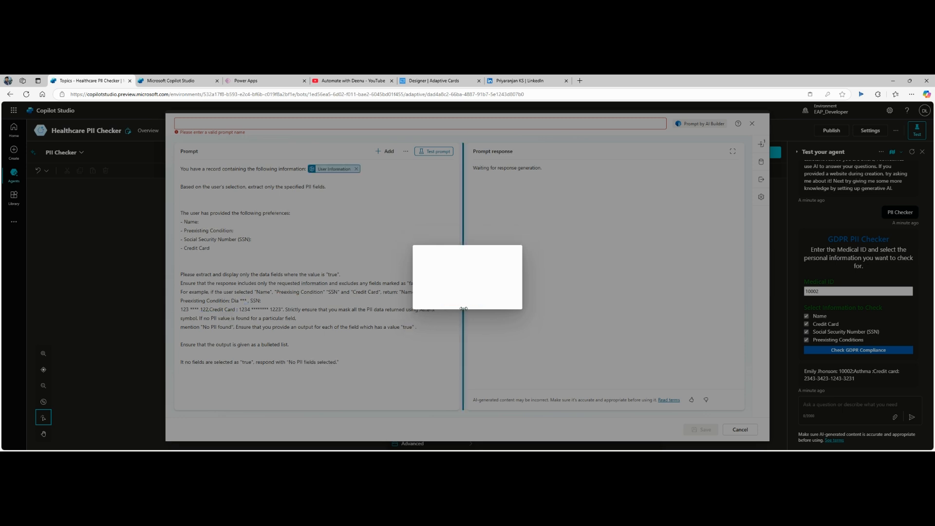
pyautogui.click(463, 307)
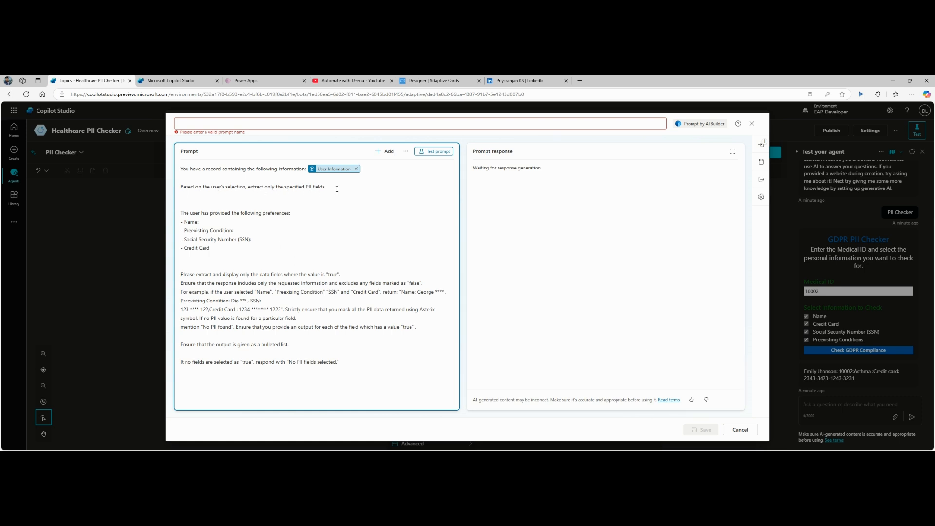
# Step: Delete the blank line after 'specified PII fields.' in the prompt
pyautogui.press('Delete')
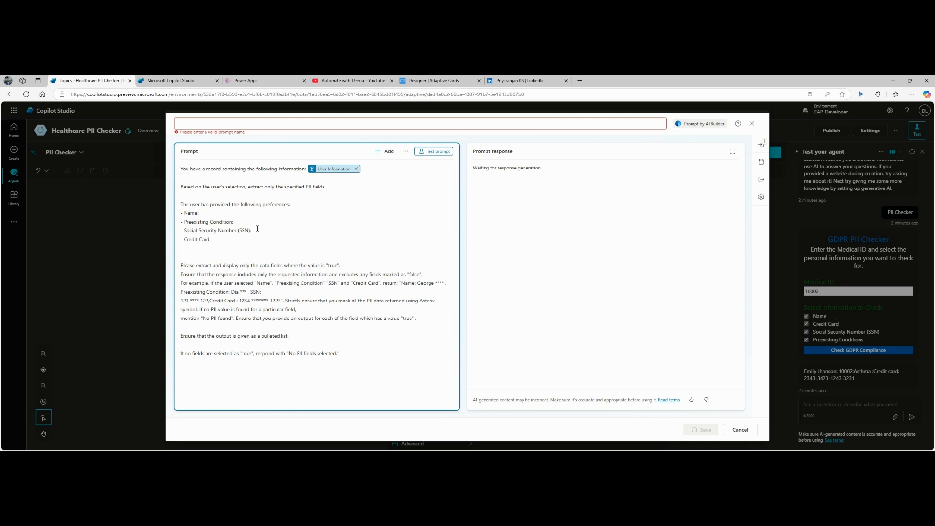
# Step: Add Name and PreExistingConditions text inputs after the Name and Preexisting Condition lines
pyautogui.write('/')
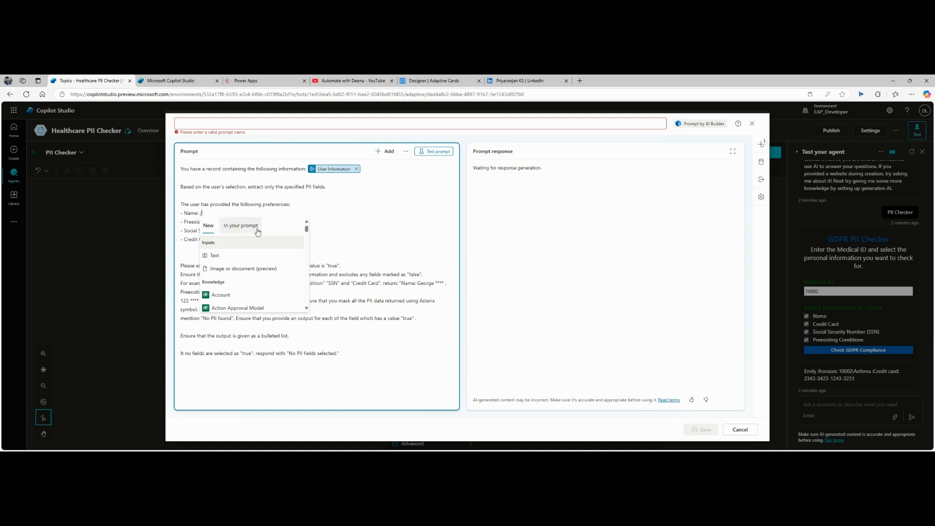
pyautogui.click(246, 262)
pyautogui.write('Name')
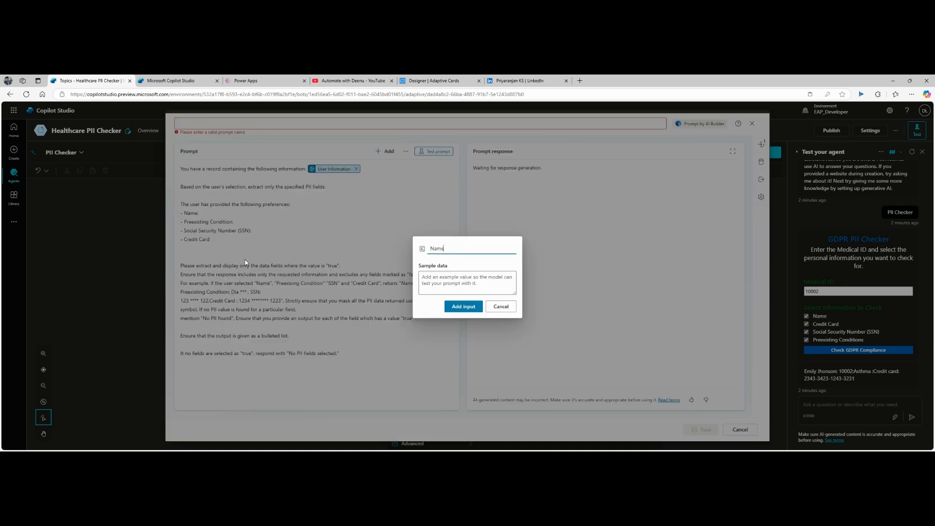
pyautogui.click(432, 313)
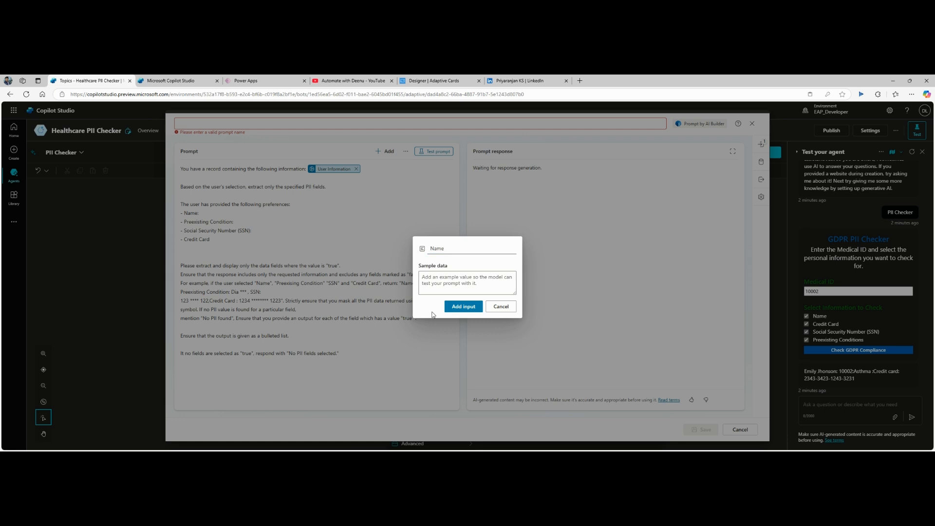
pyautogui.click(459, 310)
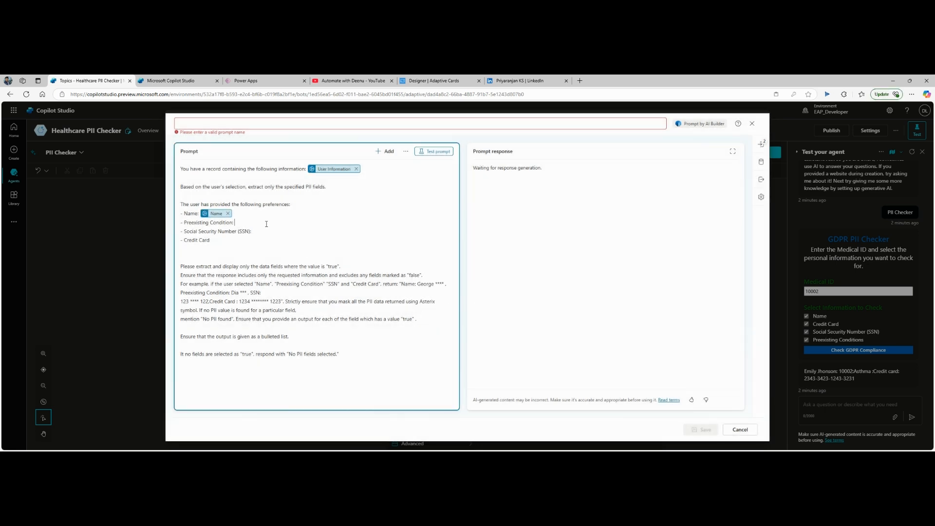
pyautogui.write('/')
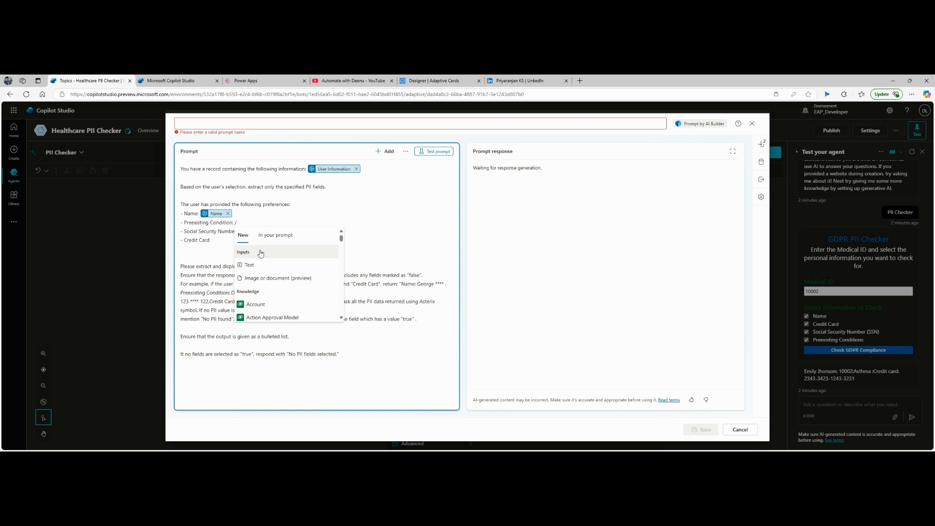
pyautogui.click(263, 264)
pyautogui.write('Pre')
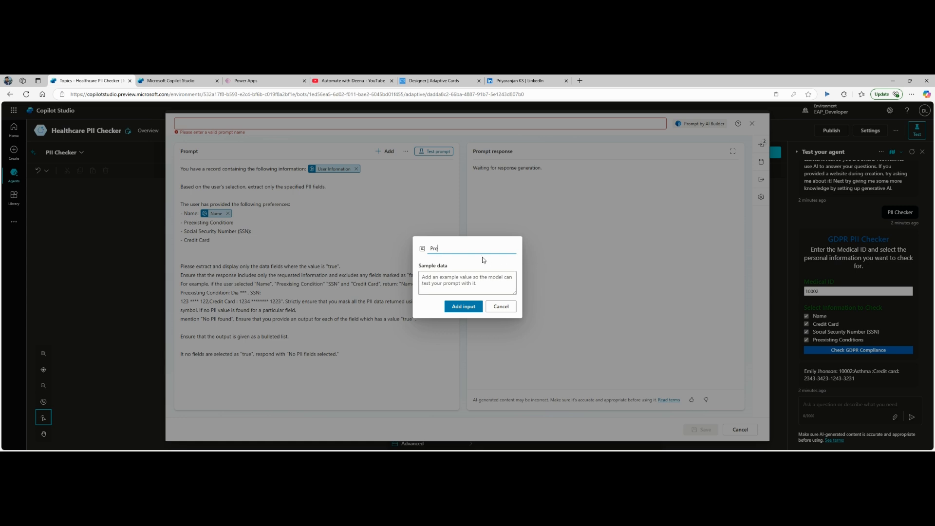
pyautogui.write('Existing')
pyautogui.press('BackSpace')
pyautogui.write('Conditions')
pyautogui.click(463, 311)
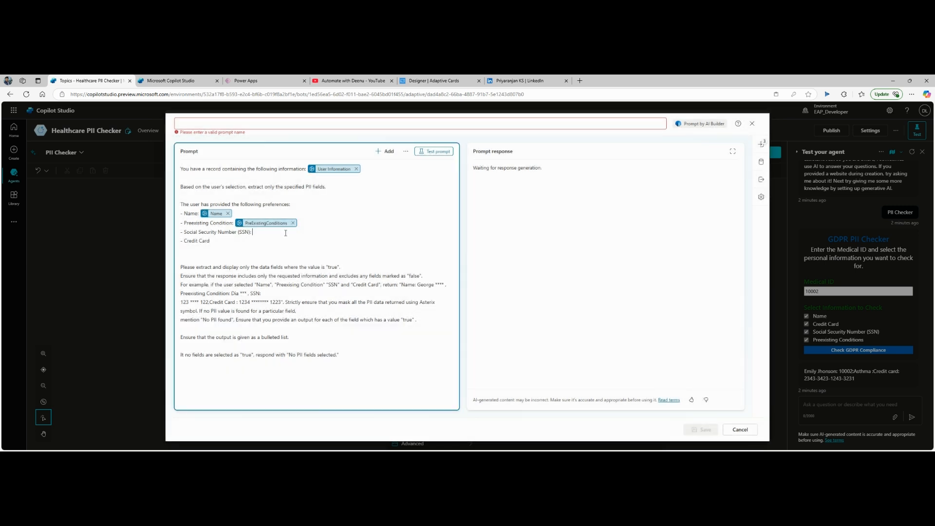
# Step: Add SSN and CreditCard text inputs after their lines and delete the extra blank line
pyautogui.write('/')
pyautogui.click(296, 275)
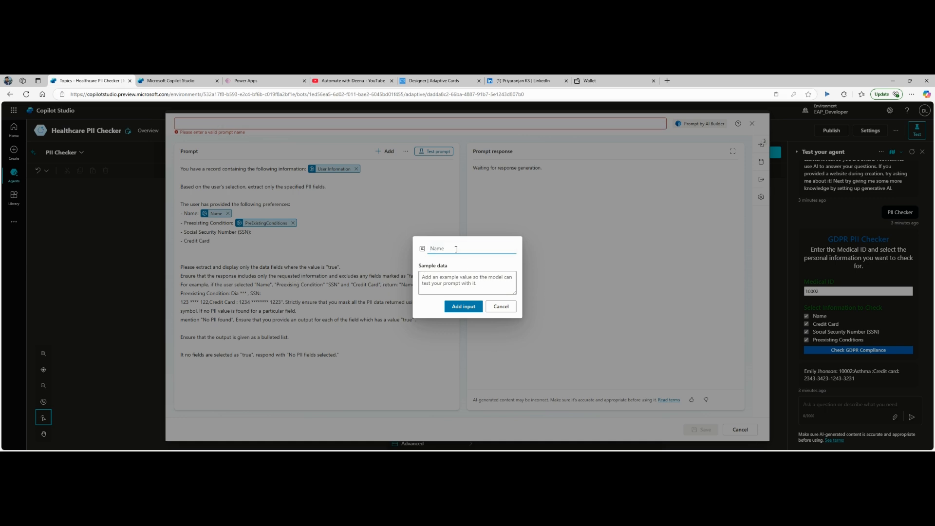
pyautogui.write('ssn')
pyautogui.press('BackSpace')
pyautogui.press('BackSpace')
pyautogui.press('BackSpace')
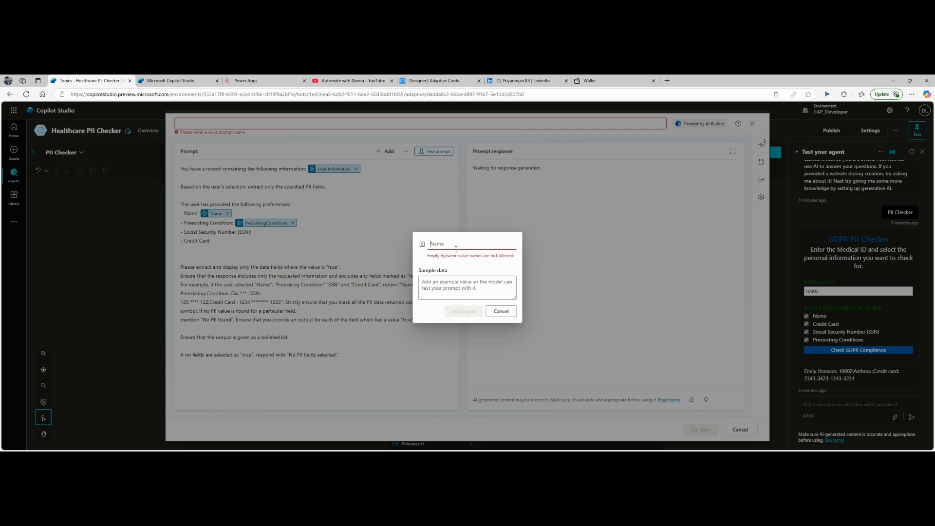
pyautogui.write('SSN')
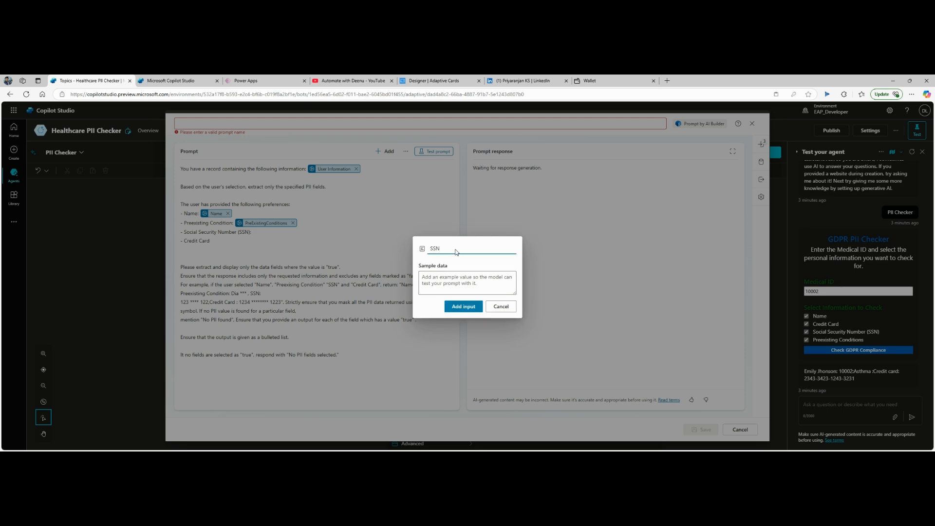
pyautogui.click(463, 307)
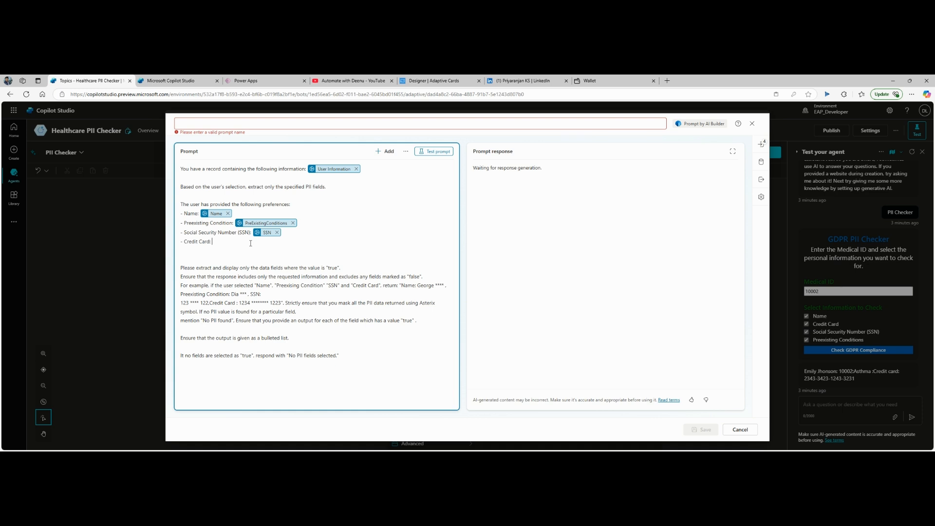
pyautogui.write('/')
pyautogui.click(253, 283)
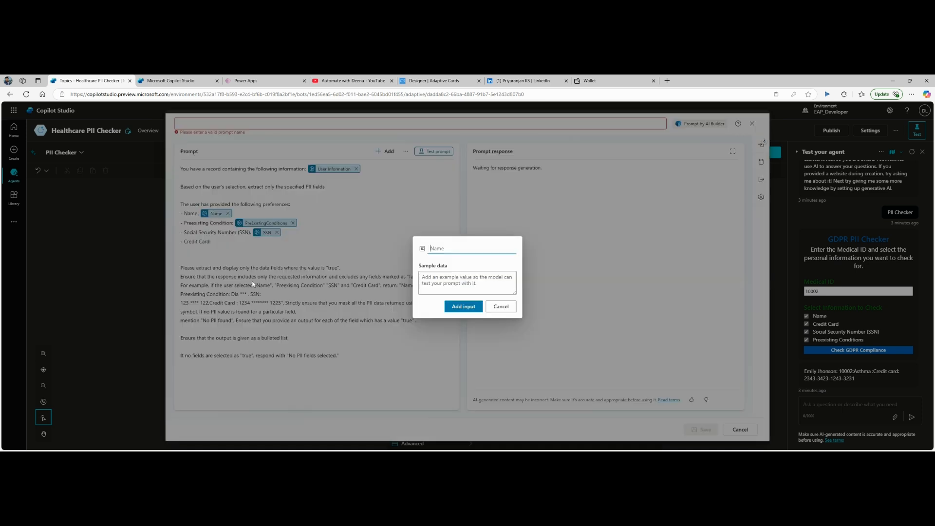
pyautogui.write('CreditCard')
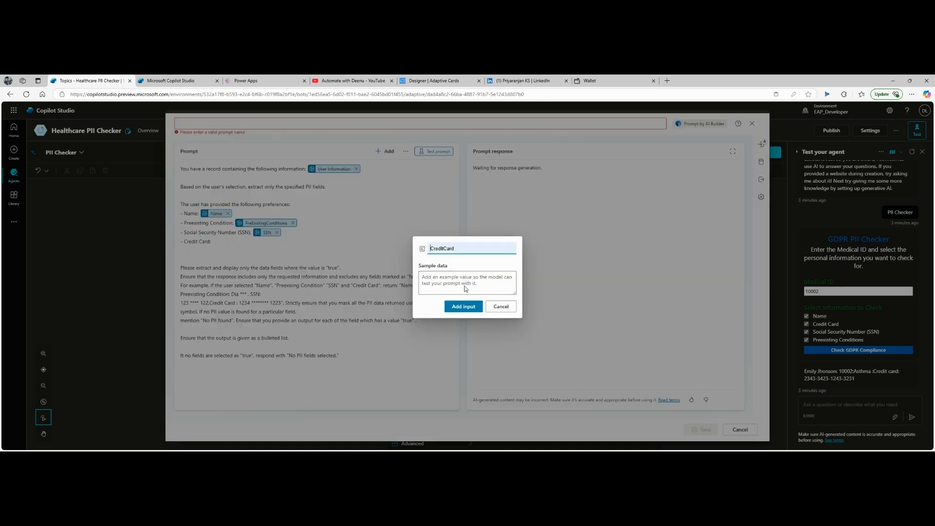
pyautogui.click(462, 307)
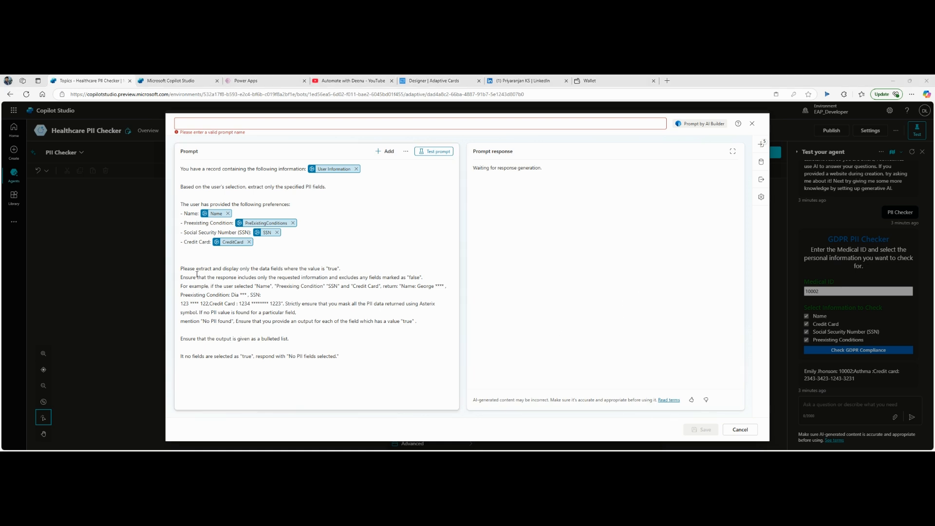
pyautogui.click(263, 252)
pyautogui.press('Delete')
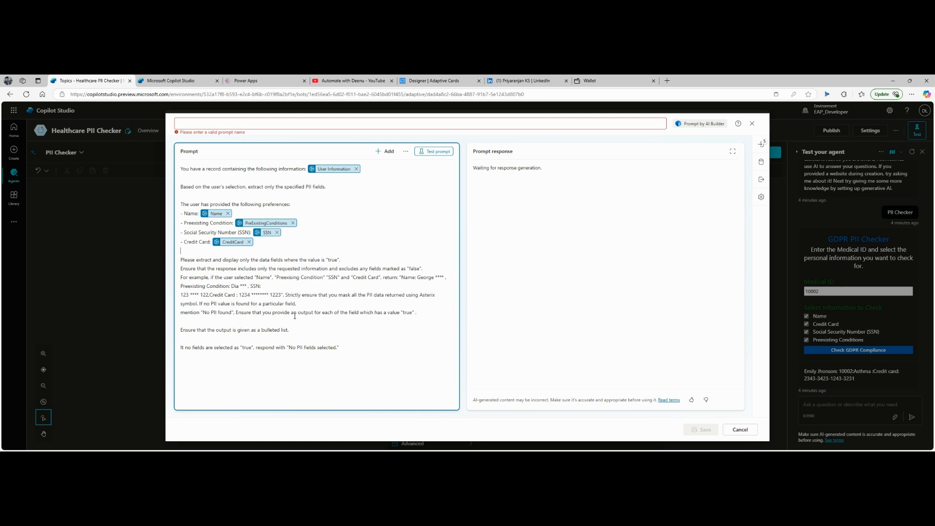
# Step: Enter a sample patient record (name, ID 10002, Asthma, card number) as PreExistingConditions sample data
pyautogui.click(762, 144)
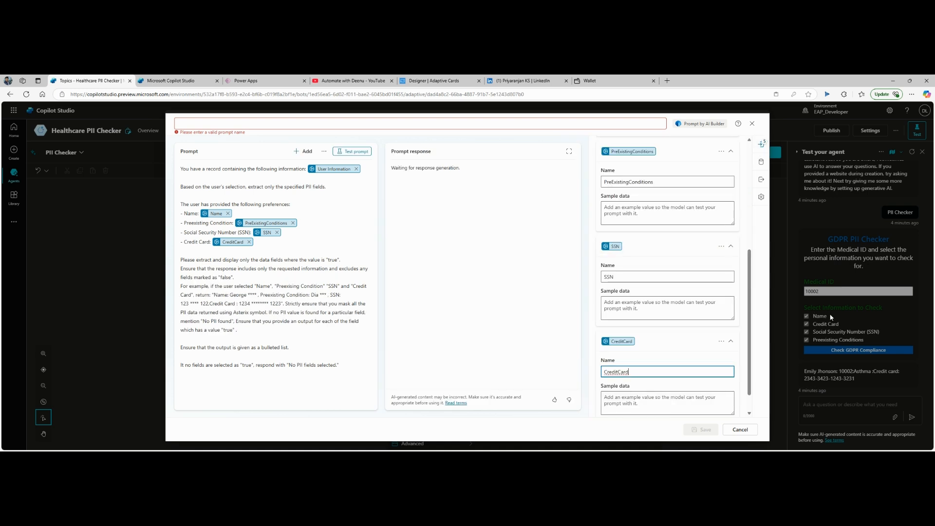
pyautogui.click(627, 216)
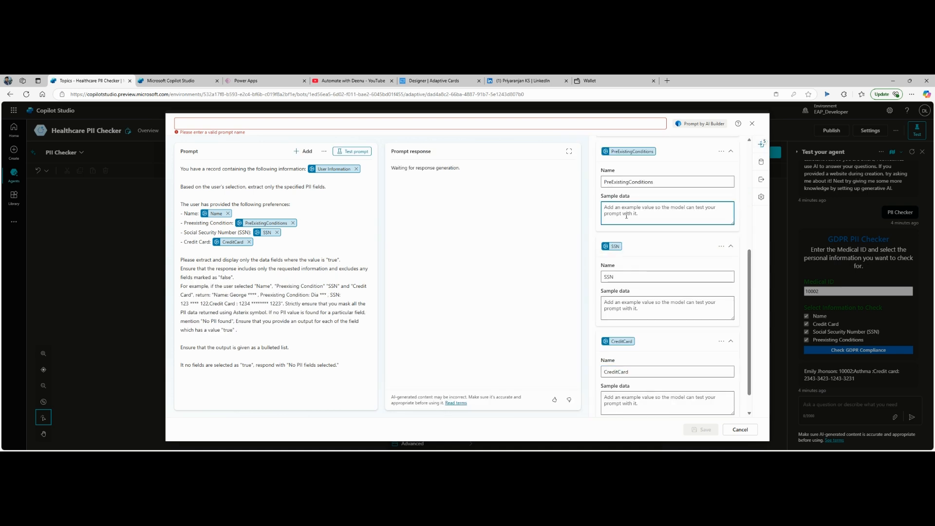
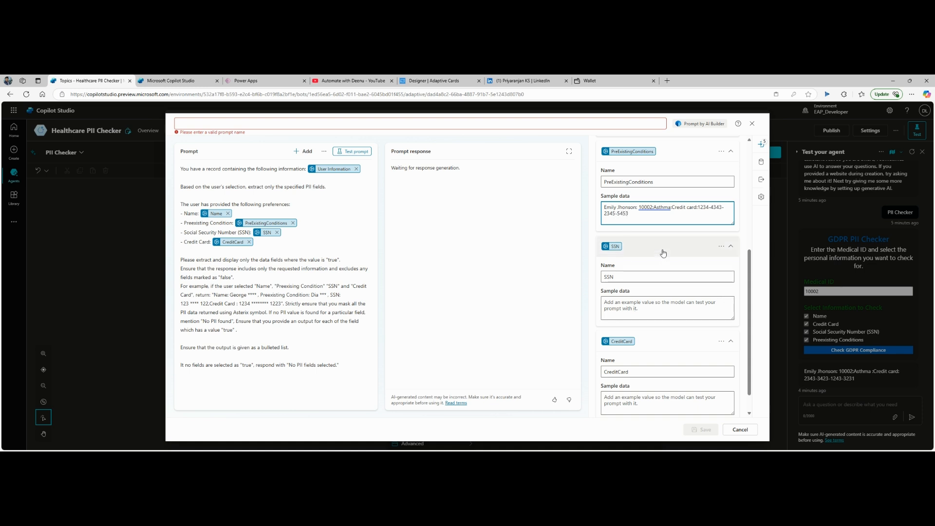
# Step: Set True as sample data for User Information, Name, SSN and CreditCard; name the prompt 'PII Checker Agent Prompt'
pyautogui.scroll(3, 666, 253)
pyautogui.scroll(2, 666, 253)
pyautogui.click(644, 227)
pyautogui.write('True')
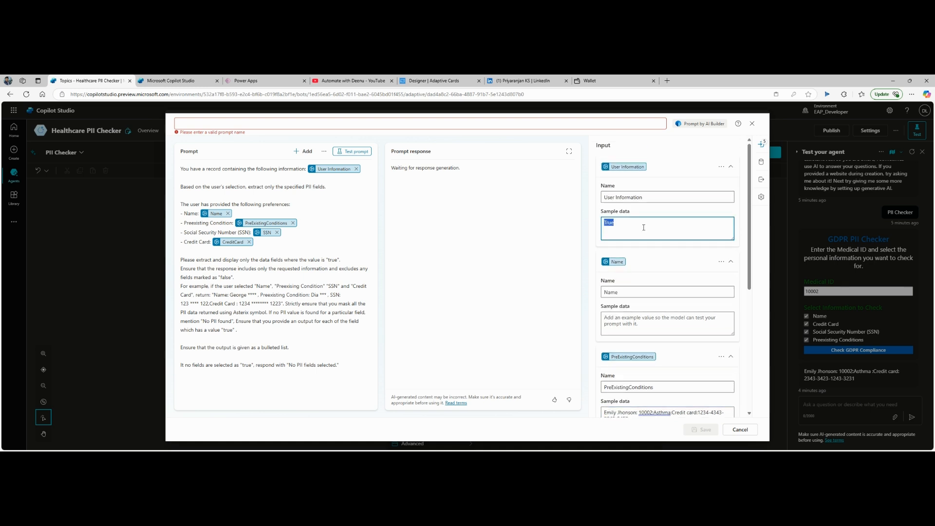
pyautogui.click(640, 325)
pyautogui.write('True')
pyautogui.scroll(-3, 640, 324)
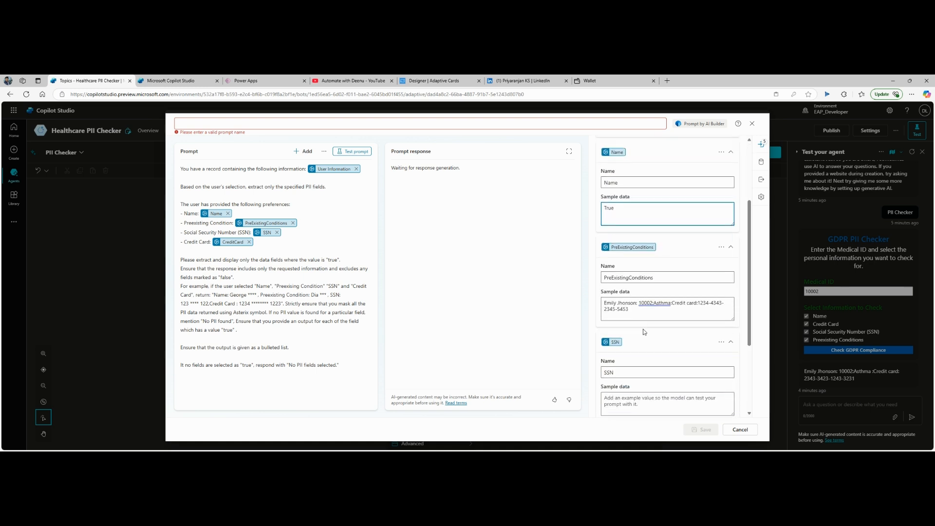
pyautogui.click(642, 397)
pyautogui.write('True')
pyautogui.scroll(-3, 643, 385)
pyautogui.click(648, 371)
pyautogui.write('True')
pyautogui.scroll(5, 677, 344)
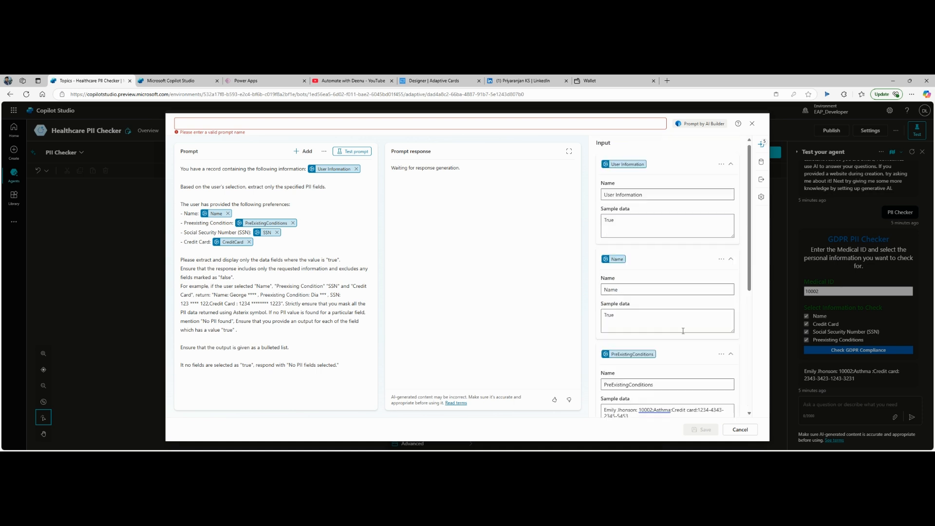
pyautogui.click(260, 125)
pyautogui.write('PII Checker')
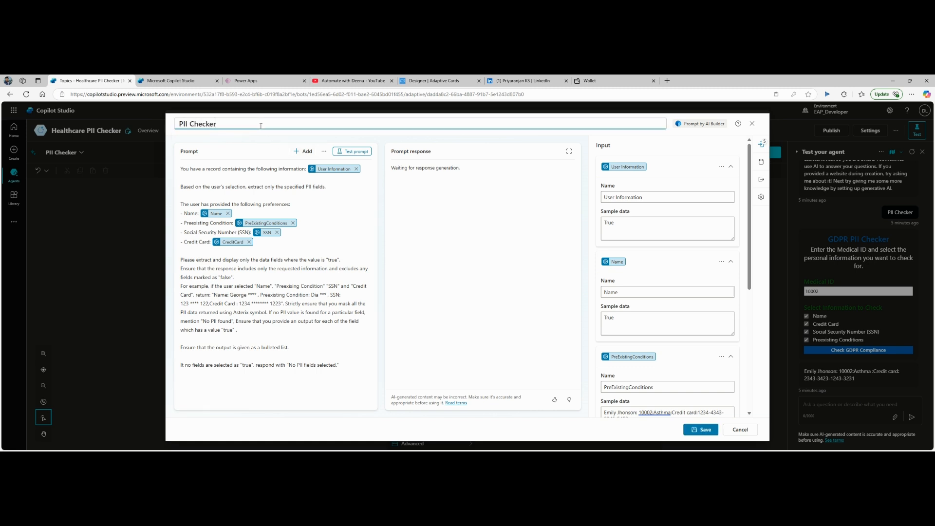
pyautogui.write(' Agent Prompt')
# Step: Run Test prompt to generate a response from the sample data
pyautogui.click(352, 151)
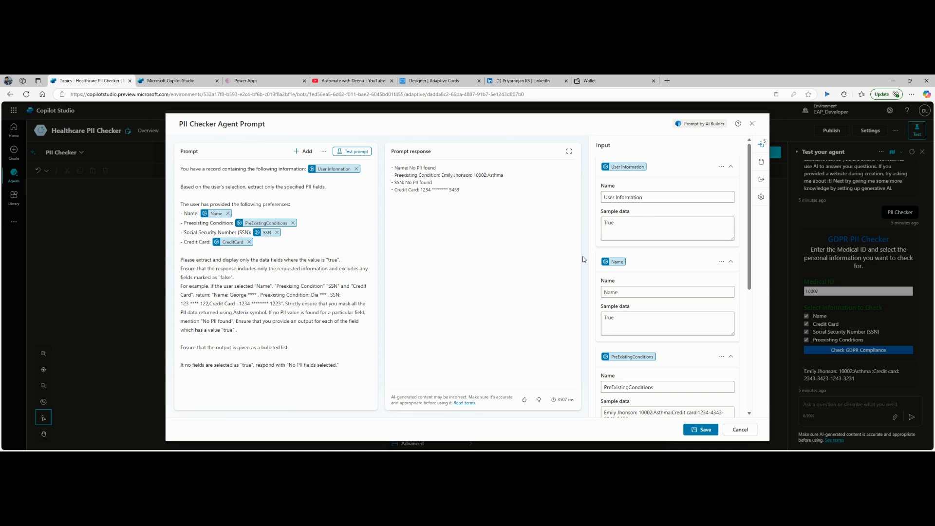
# Step: Add 'Name:' and 'MedicalID' labels on separate lines in the PreExistingConditions sample record
pyautogui.scroll(-2, 669, 308)
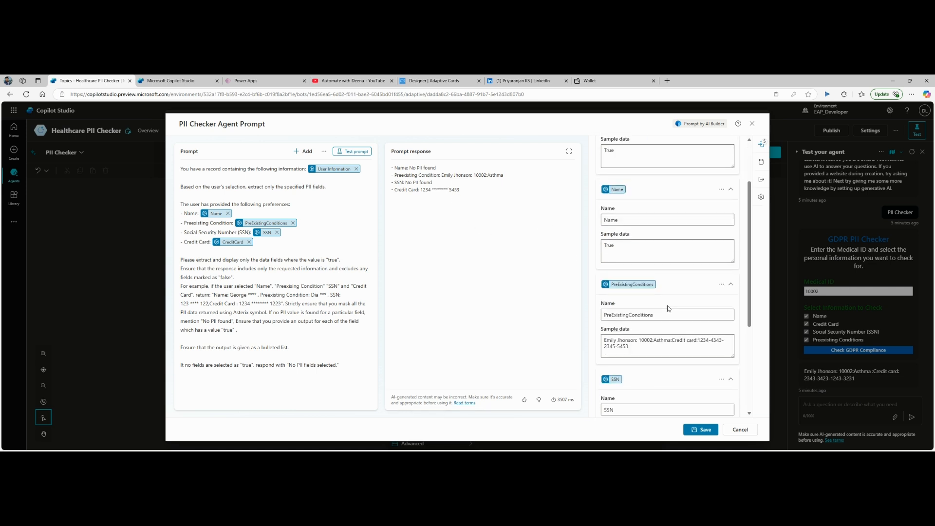
pyautogui.click(605, 341)
pyautogui.write('Name:')
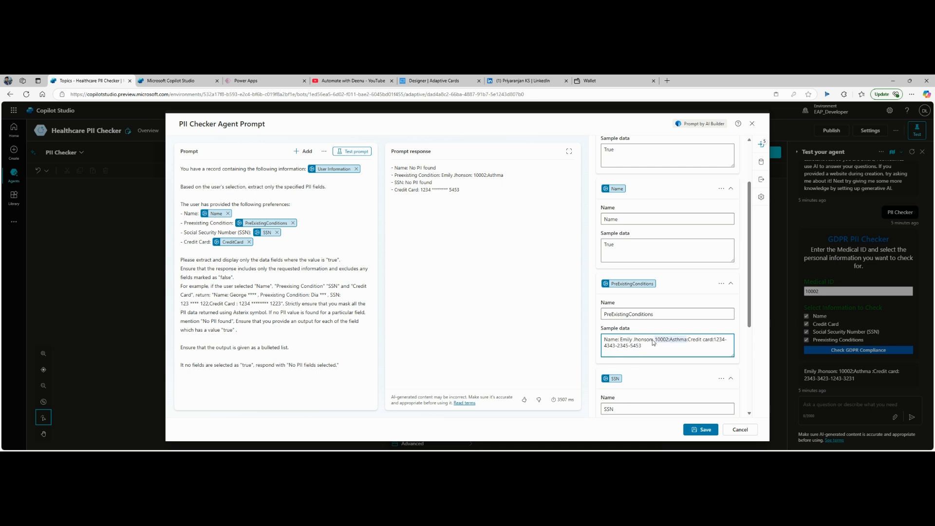
pyautogui.click(655, 340)
pyautogui.press('BackSpace')
pyautogui.press('BackSpace')
pyautogui.press('Return')
pyautogui.write('MedicalIDS')
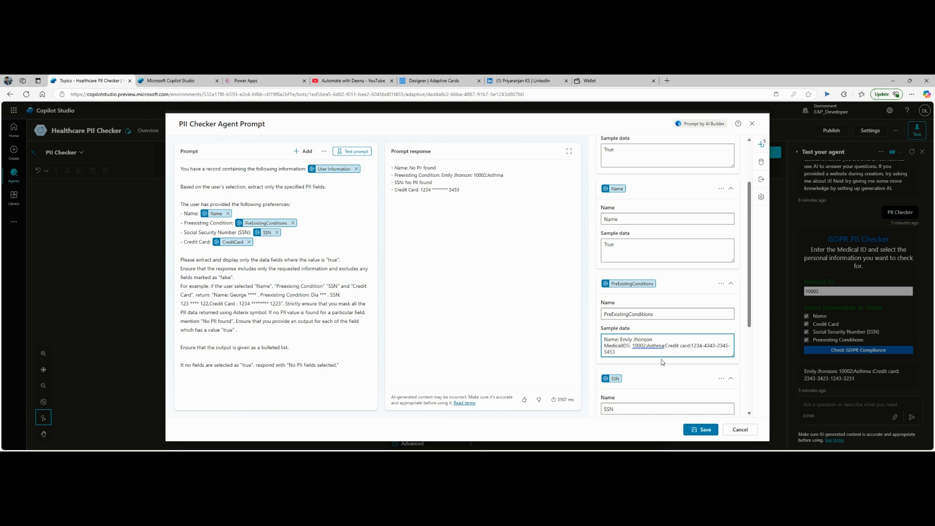
pyautogui.press('BackSpace')
# Step: Put 'Preexisting conditions:' and the card details on their own lines, fix spelling, and retest
pyautogui.moveTo(604, 346); pyautogui.dragTo(651, 348)
pyautogui.click(644, 346)
pyautogui.press('Return')
pyautogui.write('Preexisitng codnitions:')
pyautogui.scroll(-1, 648, 356)
pyautogui.click(647, 349)
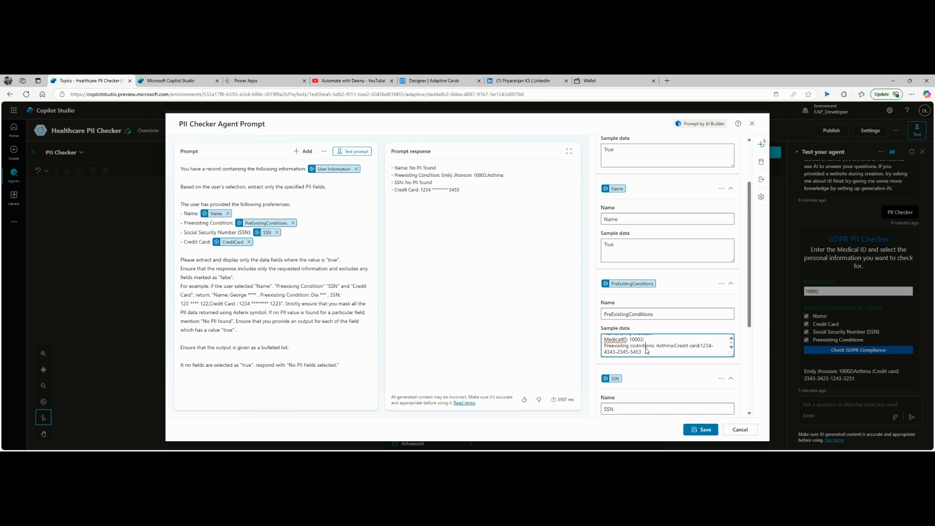
pyautogui.click(676, 225)
pyautogui.press('Return')
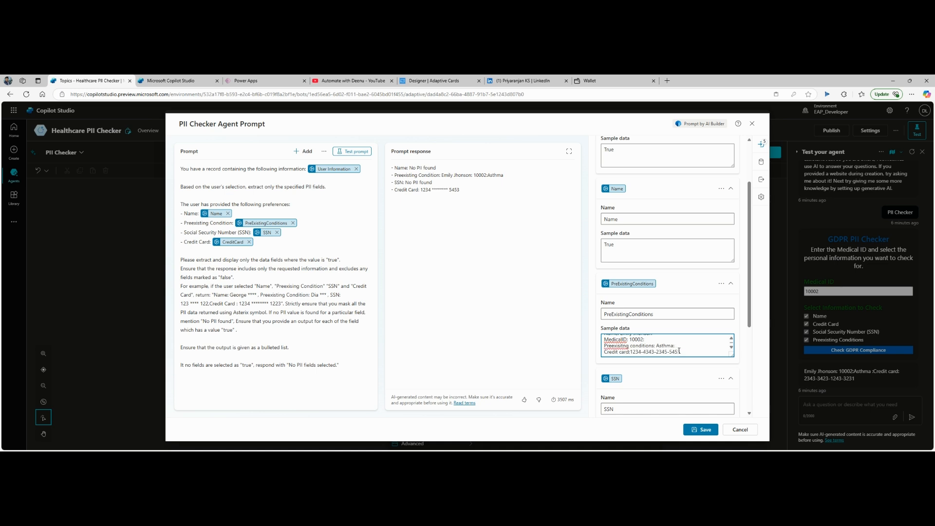
pyautogui.click(347, 152)
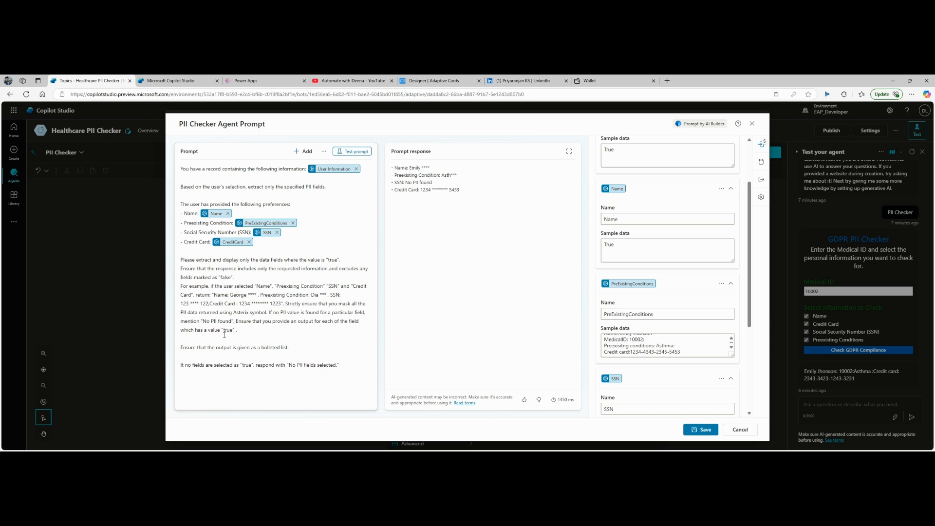
# Step: Change the CreditCard sample data from True to False
pyautogui.scroll(-2, 668, 311)
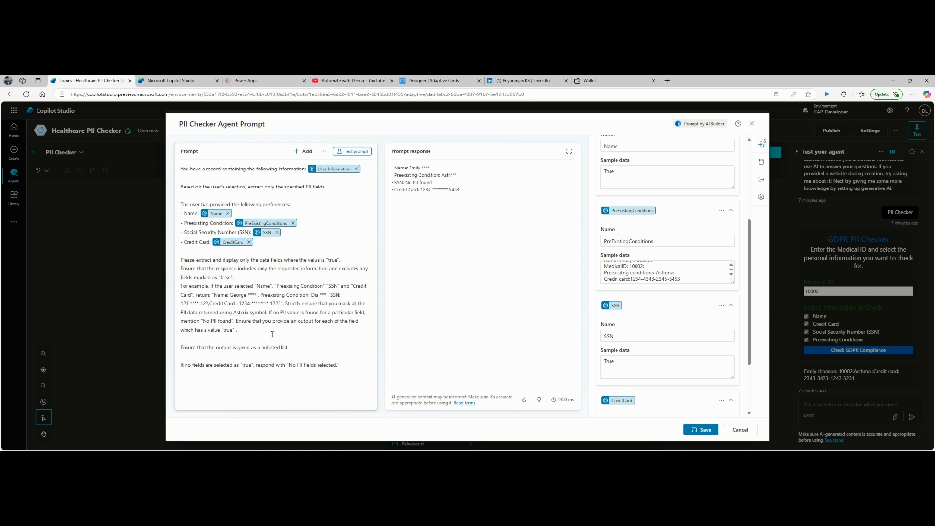
pyautogui.scroll(1, 694, 184)
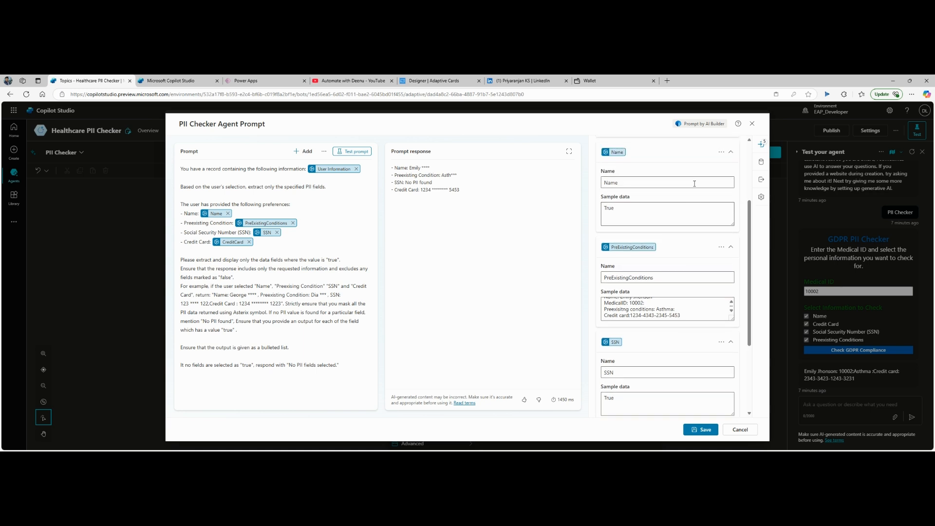
pyautogui.scroll(-3, 695, 184)
pyautogui.moveTo(628, 287); pyautogui.dragTo(576, 286)
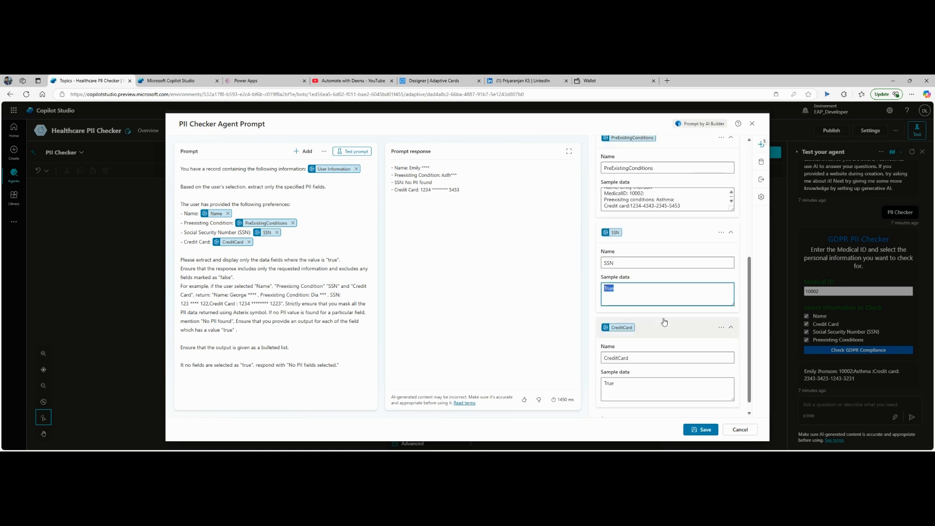
pyautogui.write('F')
pyautogui.hotkey('ctrl', 'z')
pyautogui.doubleClick(645, 386)
pyautogui.write('False')
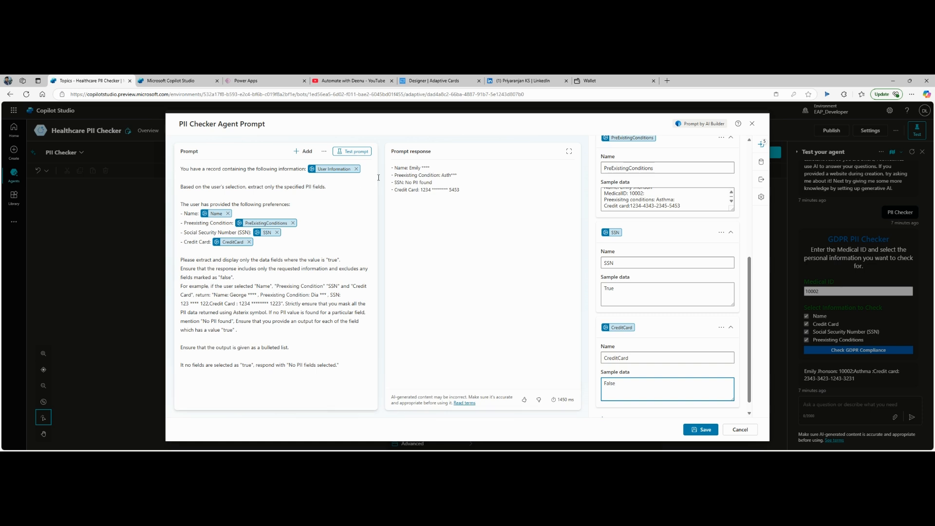
# Step: Rerun the prompt test so the credit card returns No PII found
pyautogui.click(351, 152)
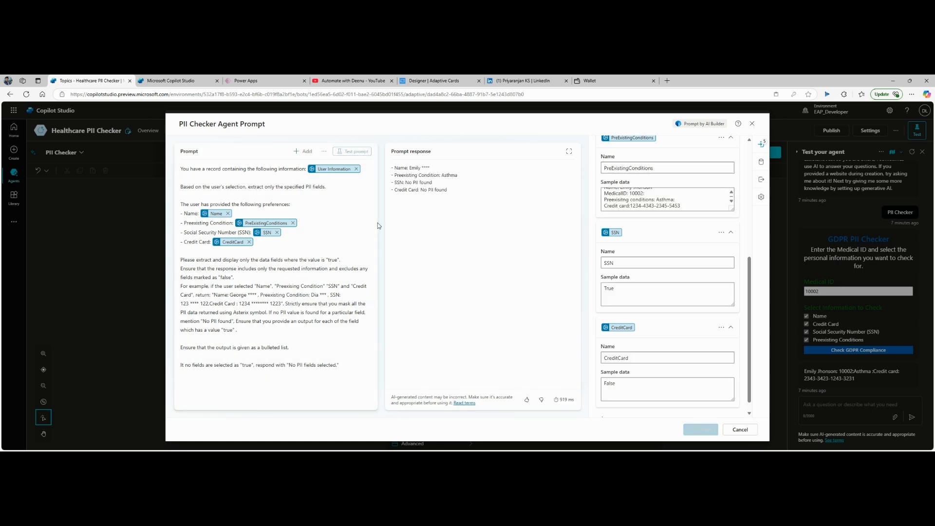
pyautogui.click(359, 153)
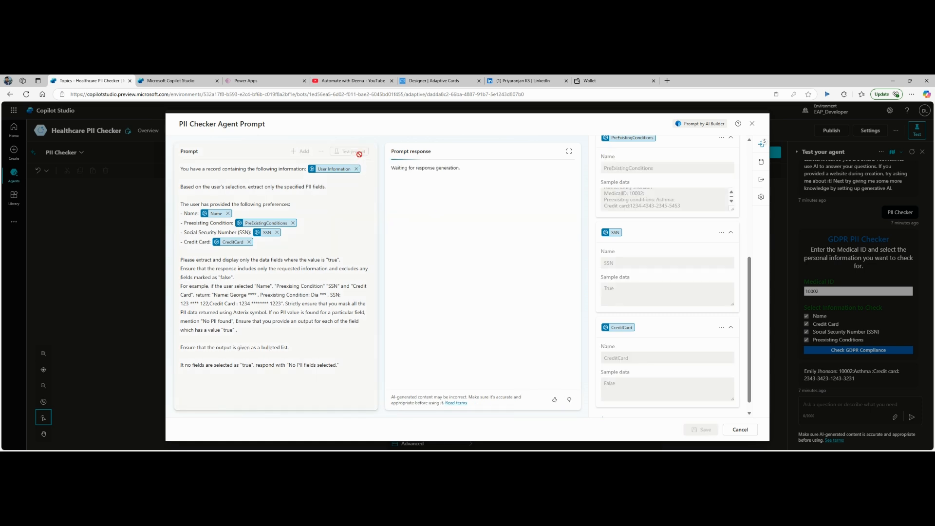
pyautogui.click(359, 153)
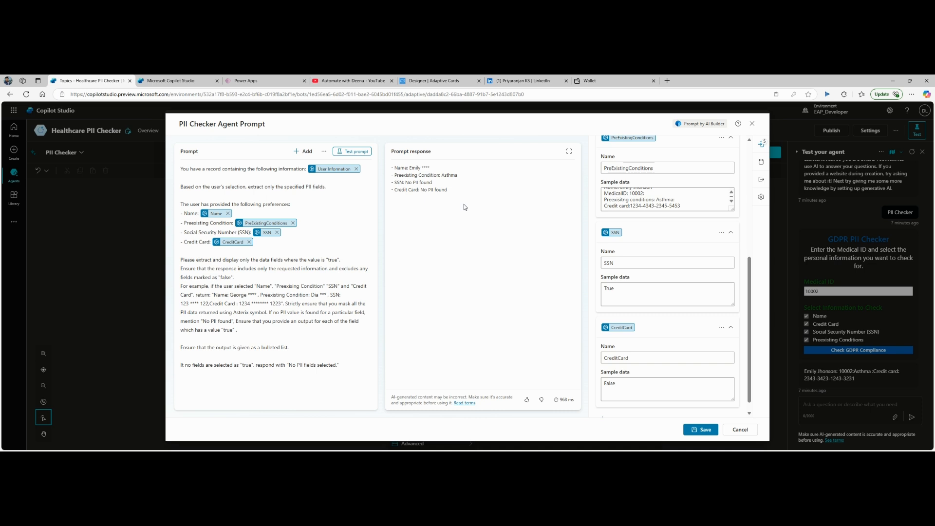
pyautogui.click(762, 197)
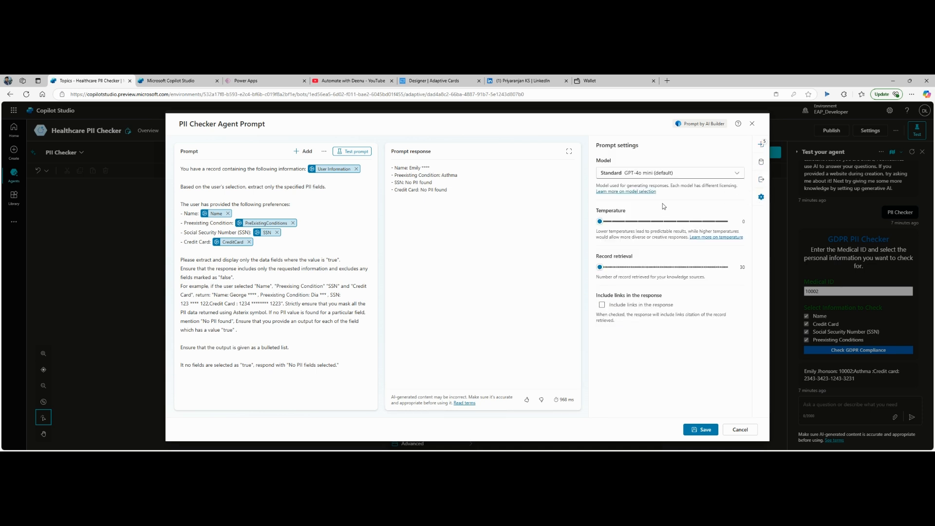
# Step: Switch the PII Checker Agent Prompt's model to Advanced GPT-4o and rerun the prompt test
pyautogui.click(673, 176)
pyautogui.click(652, 224)
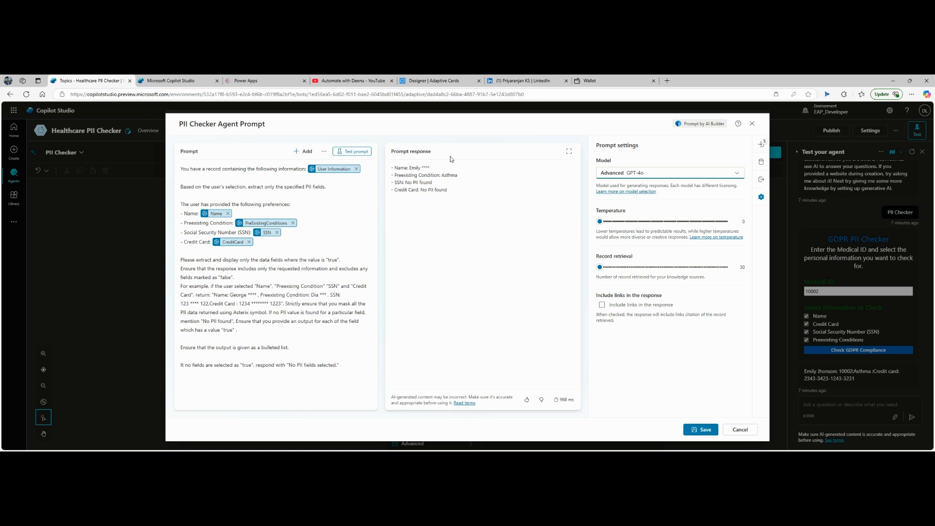
pyautogui.click(359, 152)
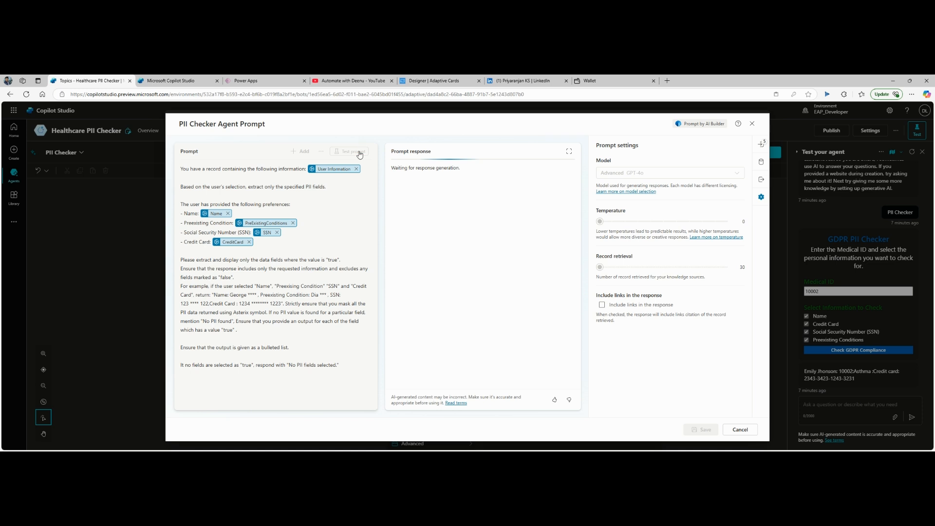
pyautogui.click(359, 152)
pyautogui.click(341, 295)
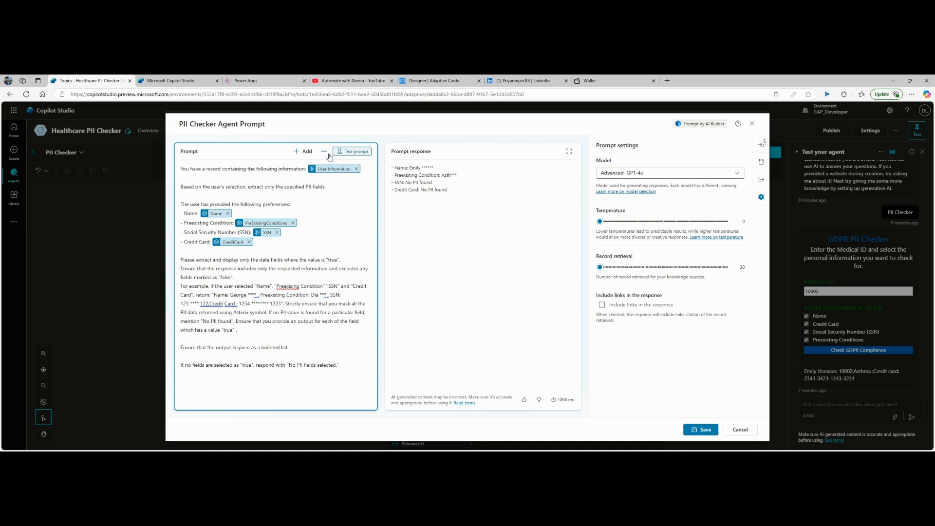
# Step: Change the Name sample data to False and test the prompt
pyautogui.click(762, 144)
pyautogui.scroll(-1, 660, 353)
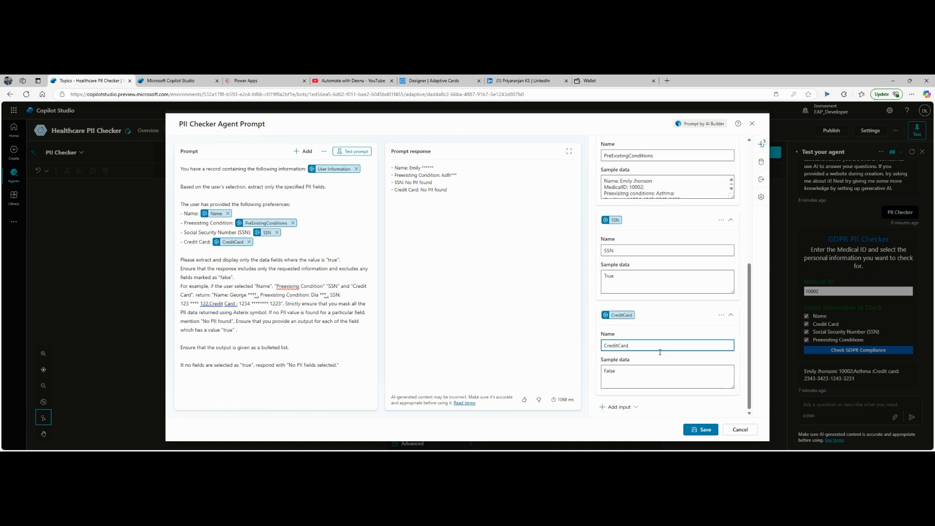
pyautogui.click(673, 373)
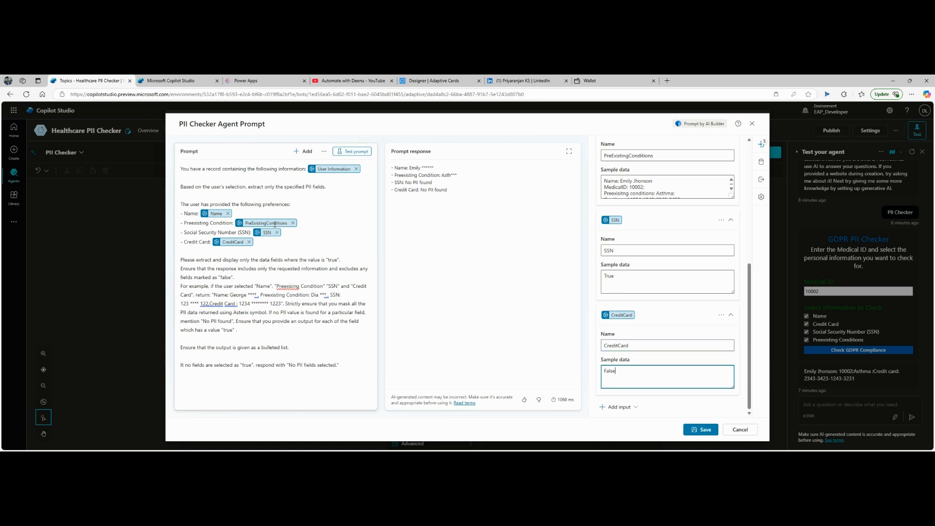
pyautogui.scroll(3, 670, 293)
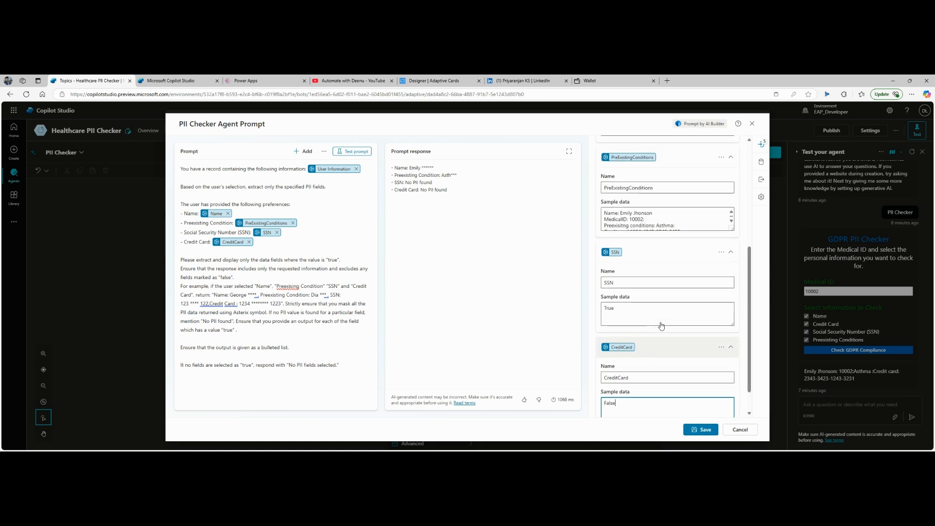
pyautogui.scroll(2, 672, 238)
pyautogui.click(657, 241)
pyautogui.press('BackSpace')
pyautogui.press('BackSpace')
pyautogui.press('BackSpace')
pyautogui.press('BackSpace')
pyautogui.write('False')
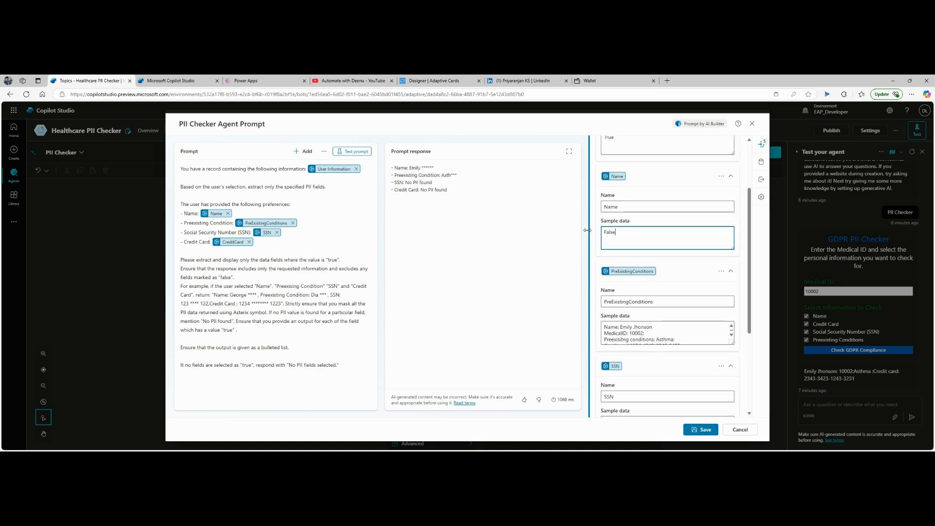
pyautogui.click(351, 151)
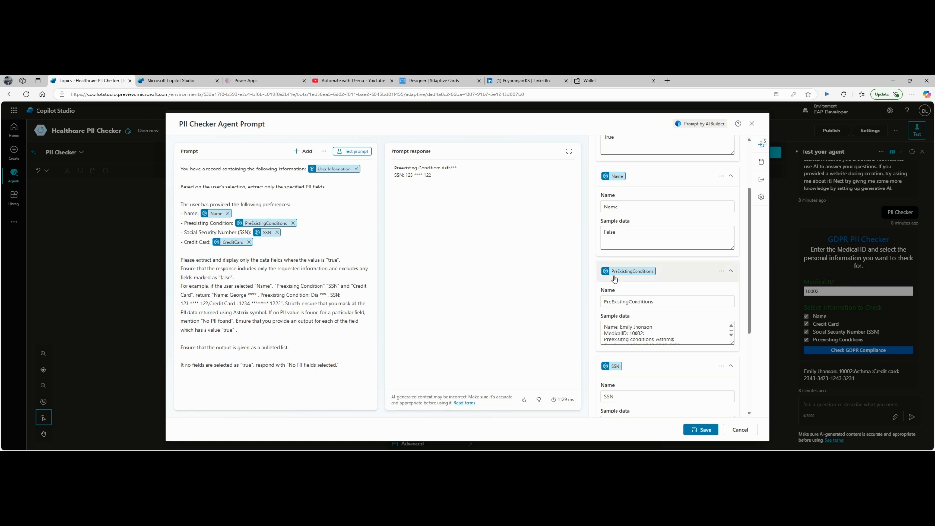
# Step: Set the CreditCard sample data to True and retest the prompt
pyautogui.scroll(-3, 655, 224)
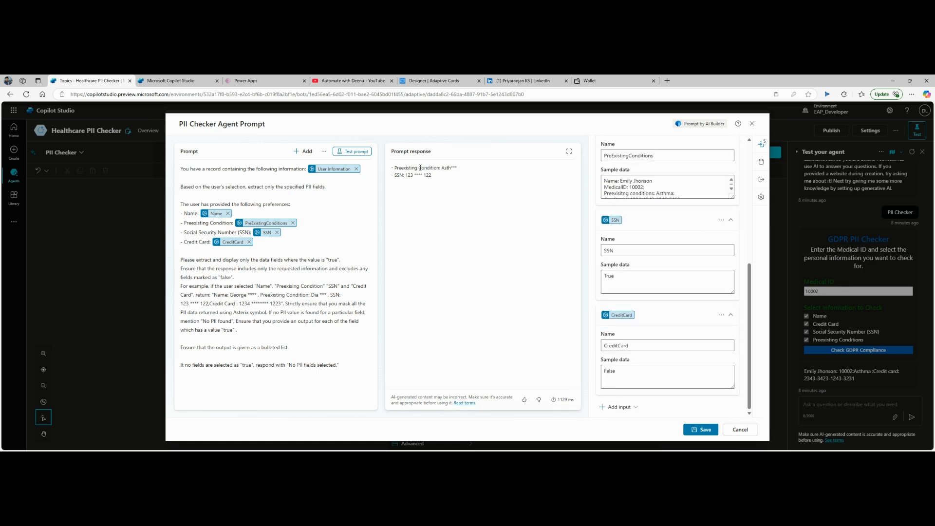
pyautogui.moveTo(638, 378); pyautogui.dragTo(543, 374)
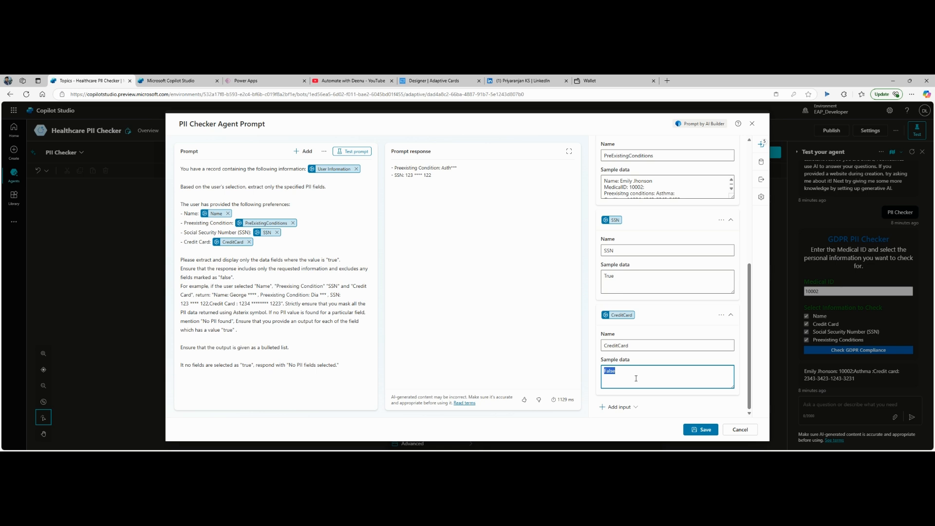
pyautogui.write('True')
pyautogui.click(356, 156)
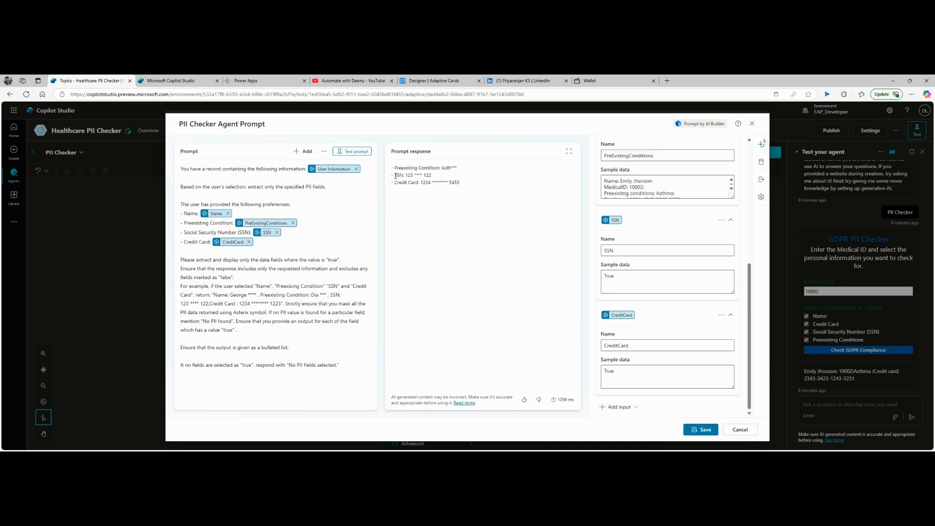
# Step: Set Name back to True, retest the prompt, and save it
pyautogui.scroll(3, 668, 244)
pyautogui.moveTo(629, 231); pyautogui.dragTo(563, 233)
pyautogui.write('True')
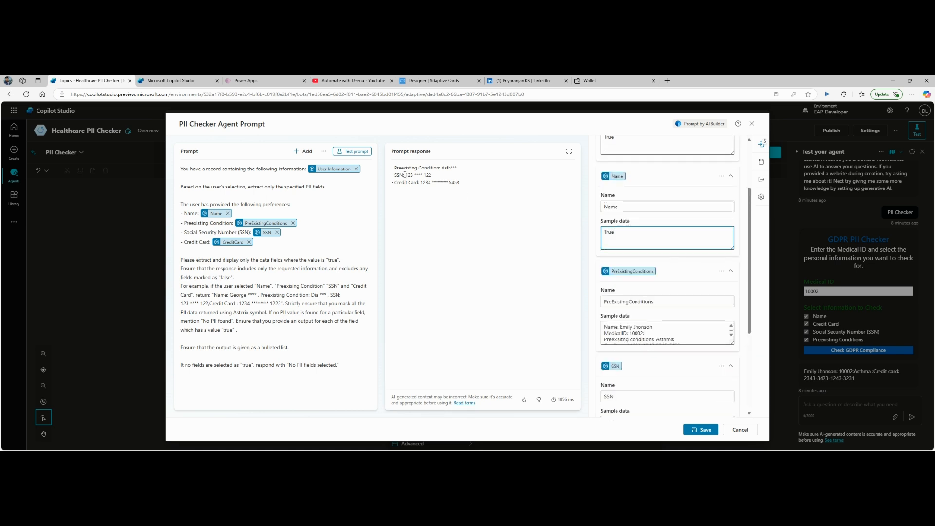
pyautogui.click(357, 151)
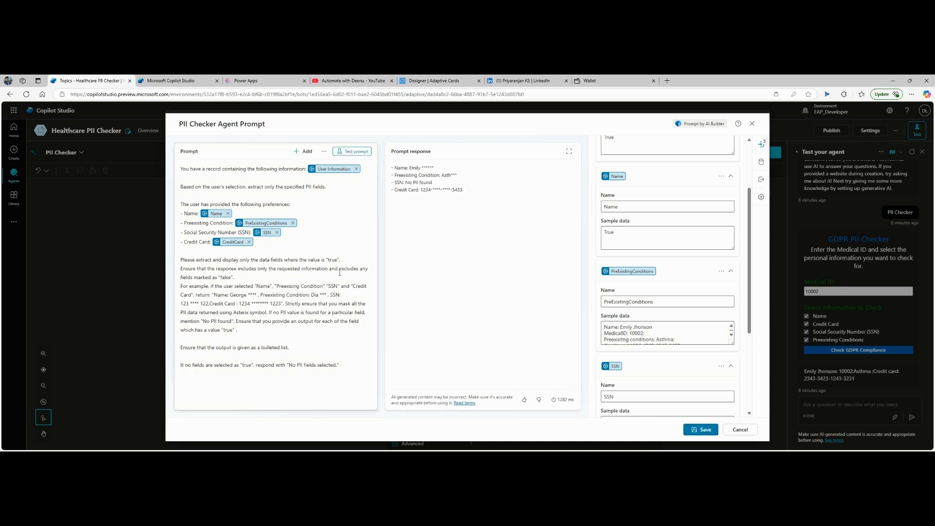
pyautogui.click(703, 432)
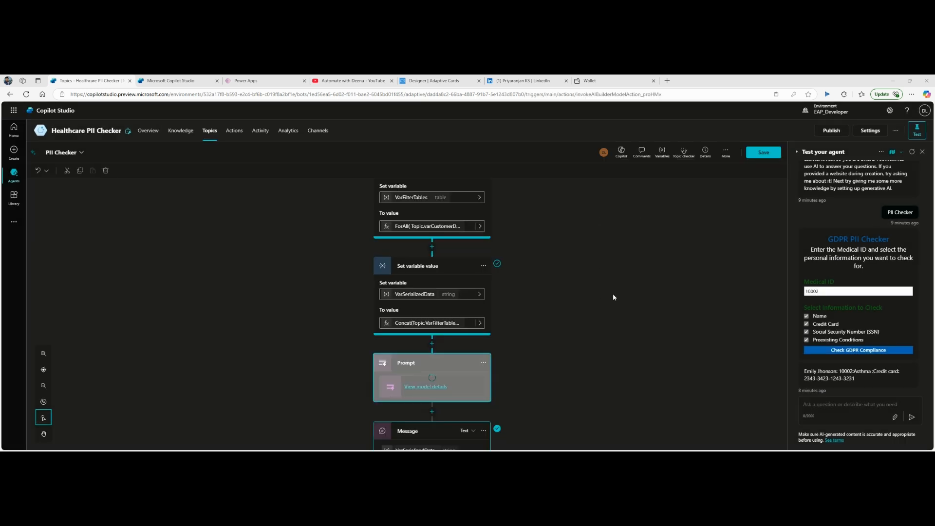
# Step: Bind the PreExistingConditions input to checkConditions and the Name input to checkName
pyautogui.scroll(-3, 539, 310)
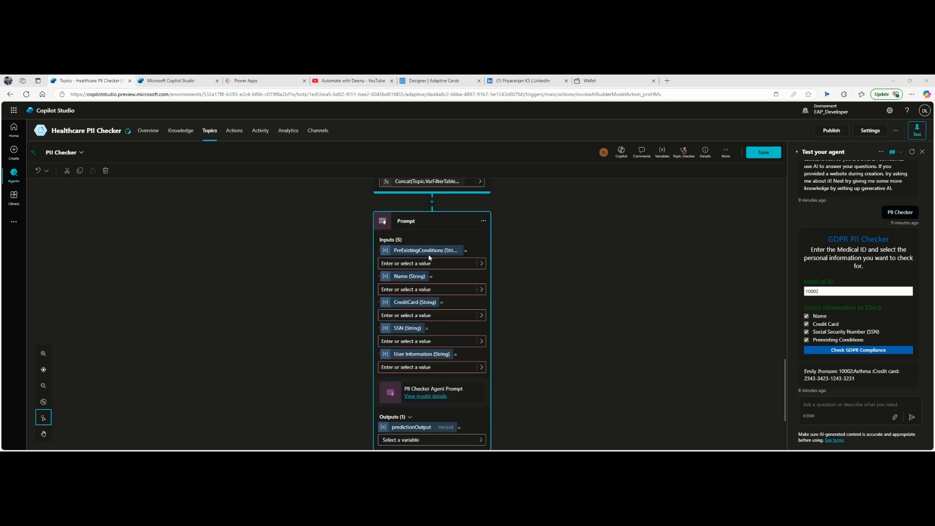
pyautogui.click(453, 263)
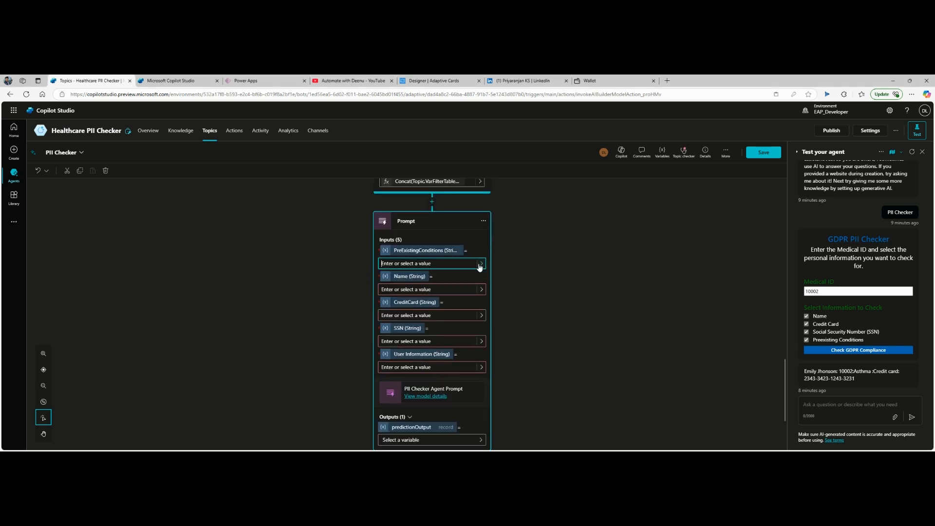
pyautogui.click(480, 264)
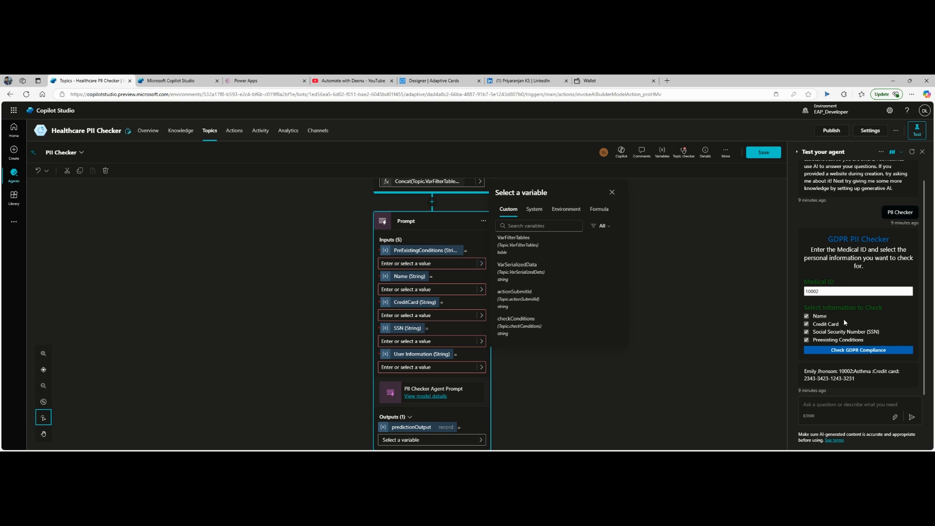
pyautogui.scroll(-2, 550, 293)
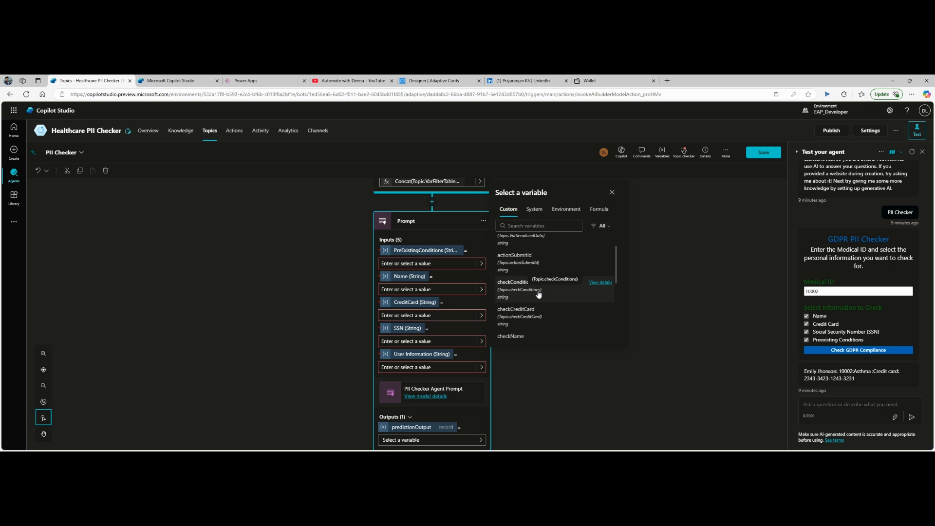
pyautogui.click(524, 294)
pyautogui.click(445, 291)
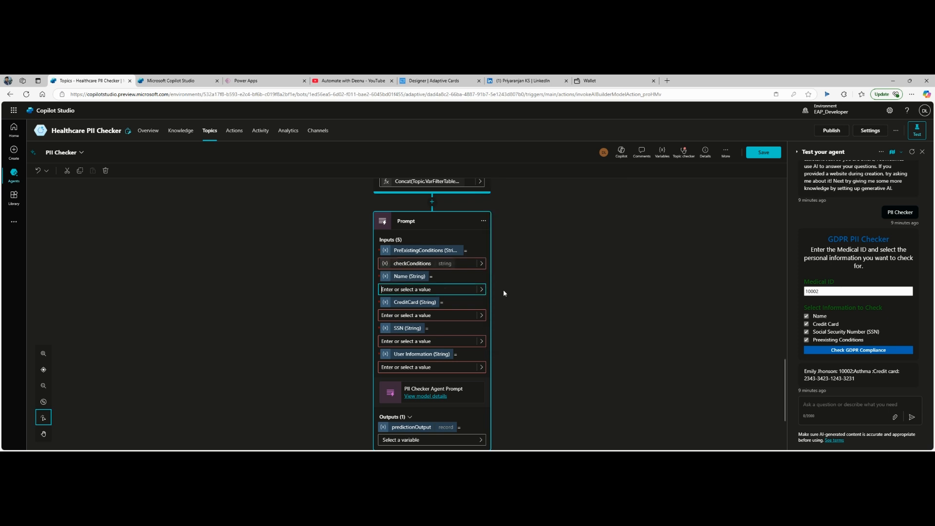
pyautogui.click(482, 290)
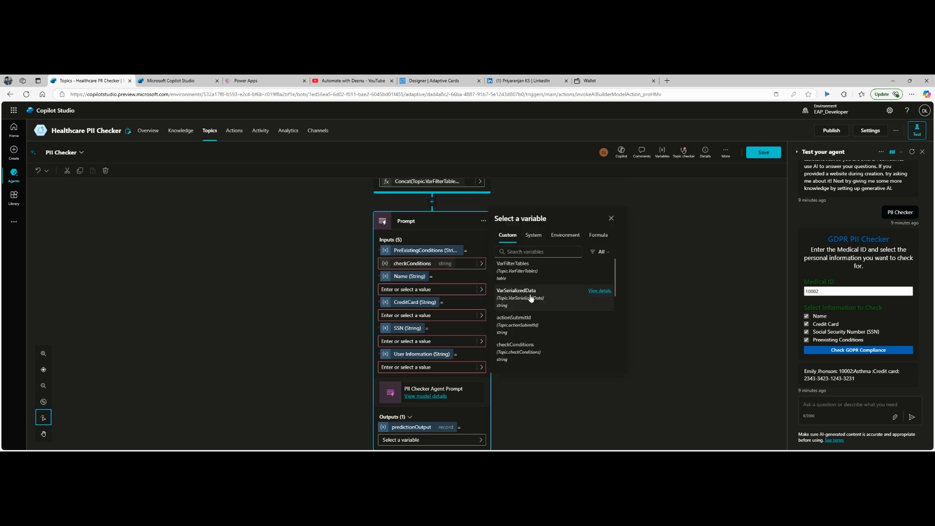
pyautogui.scroll(-3, 540, 311)
pyautogui.scroll(-5, 541, 316)
pyautogui.scroll(3, 542, 316)
pyautogui.scroll(2, 542, 319)
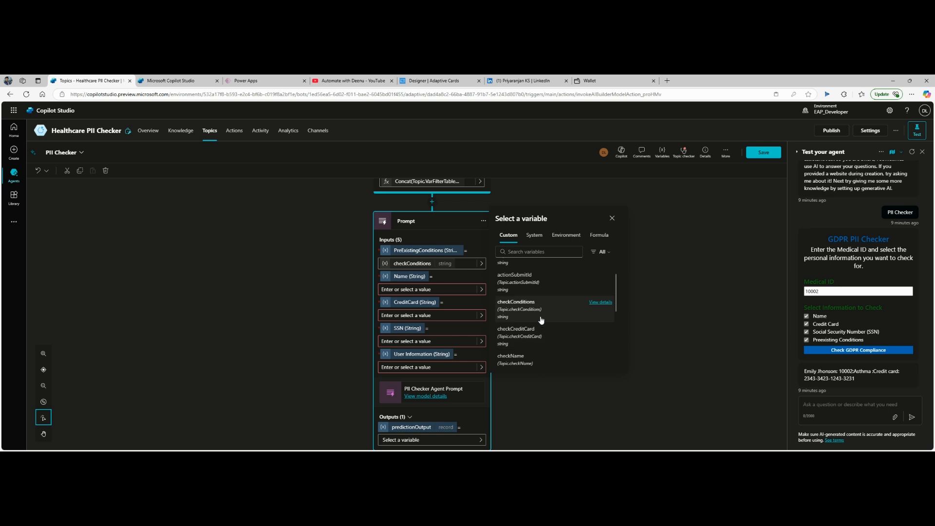
pyautogui.scroll(-1, 541, 321)
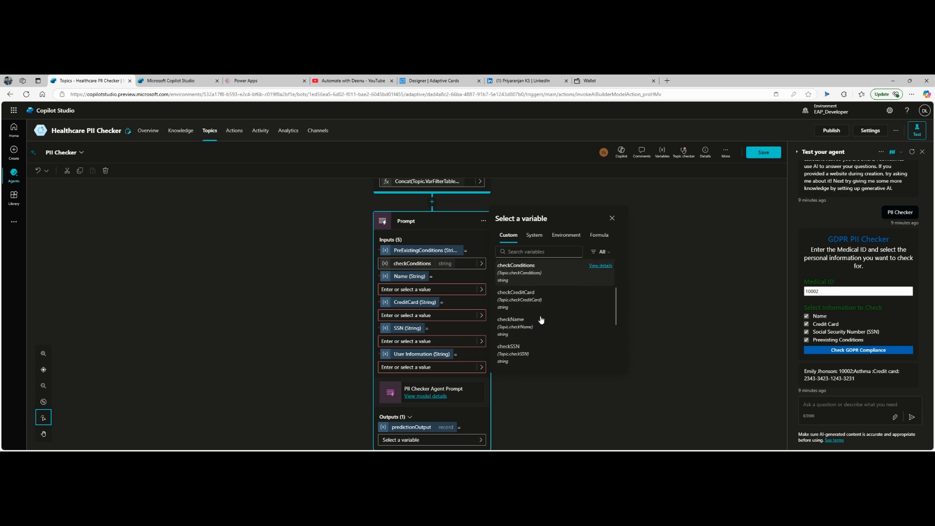
pyautogui.click(512, 328)
# Step: Bind the CreditCard input to checkCreditCard and the SSN input to checkSSN
pyautogui.click(444, 317)
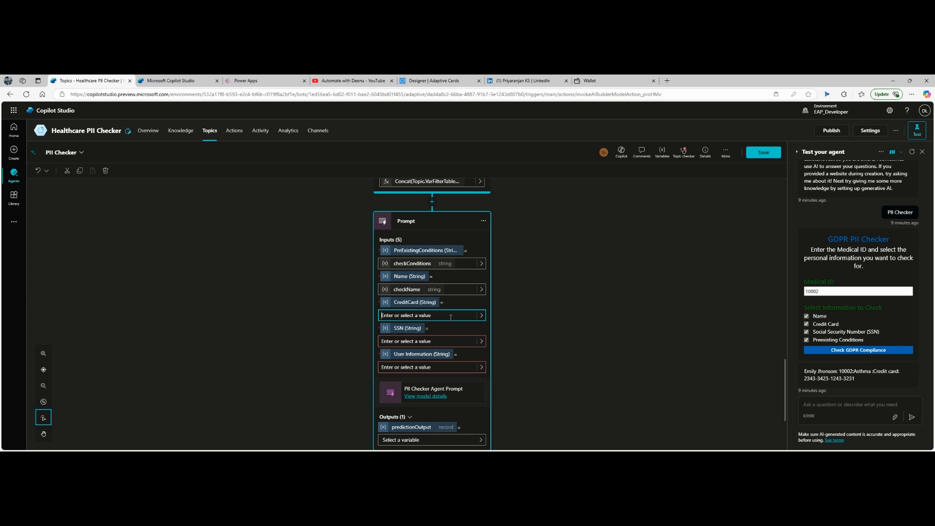
pyautogui.click(481, 316)
pyautogui.scroll(-3, 539, 325)
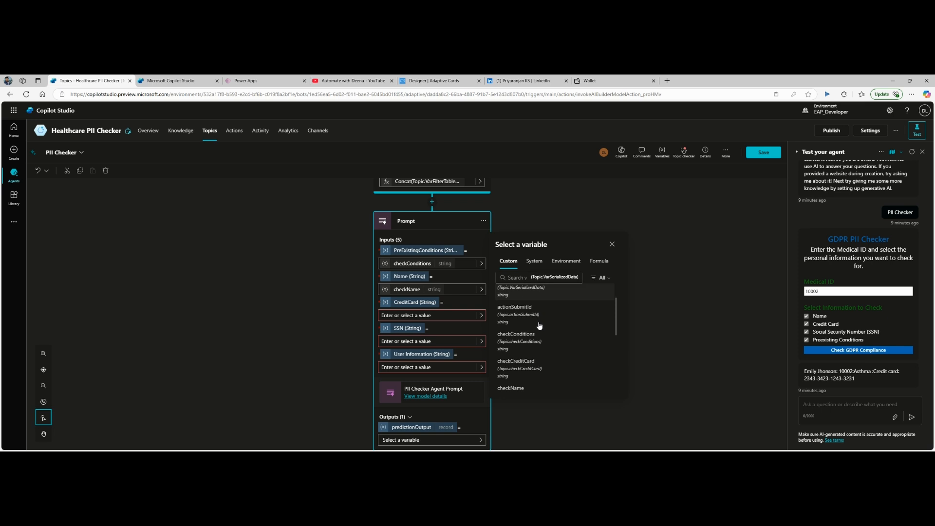
pyautogui.click(536, 362)
pyautogui.click(456, 342)
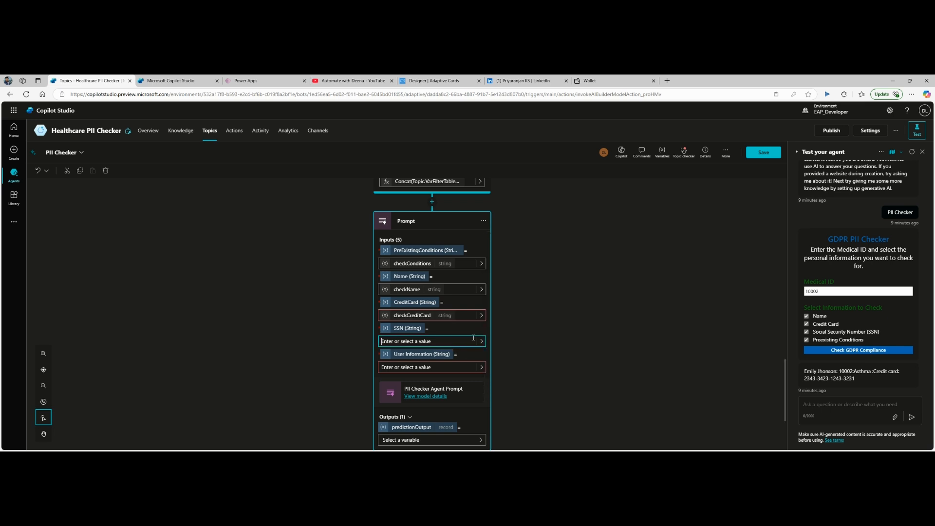
pyautogui.click(481, 342)
pyautogui.scroll(-5, 546, 349)
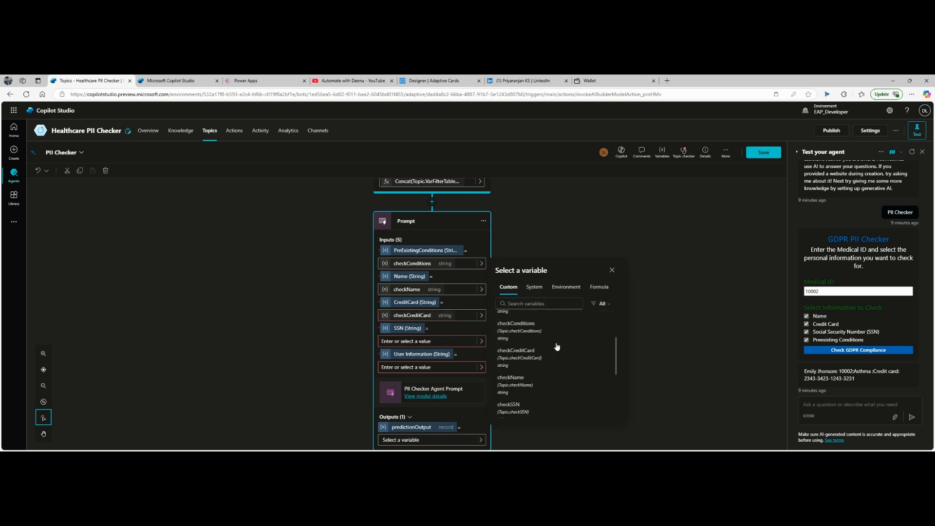
pyautogui.scroll(3, 550, 359)
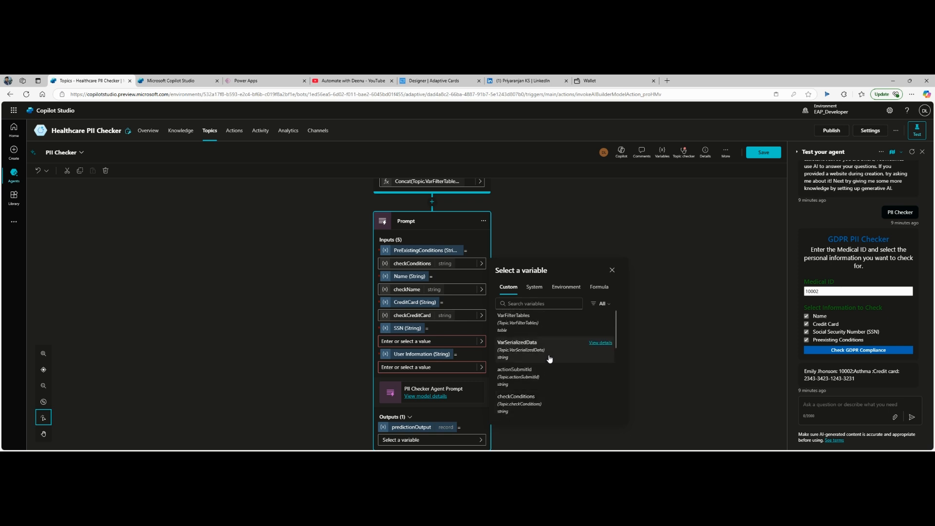
pyautogui.scroll(-4, 550, 359)
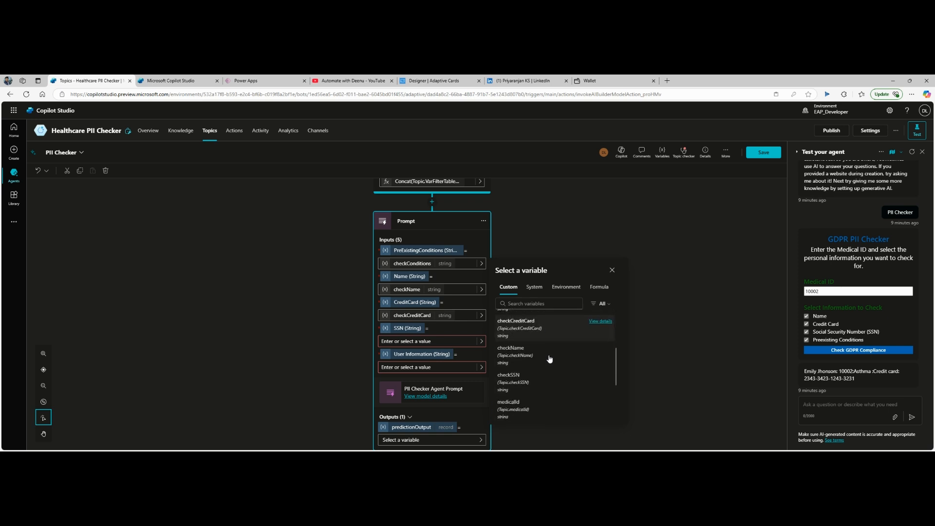
pyautogui.click(535, 378)
pyautogui.click(486, 369)
pyautogui.scroll(1, 521, 210)
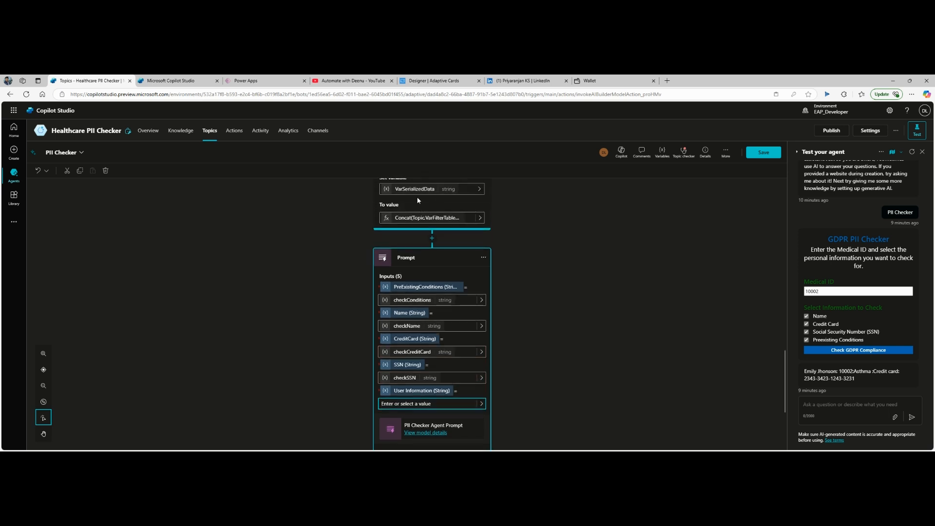
pyautogui.scroll(1, 511, 229)
pyautogui.scroll(-3, 511, 229)
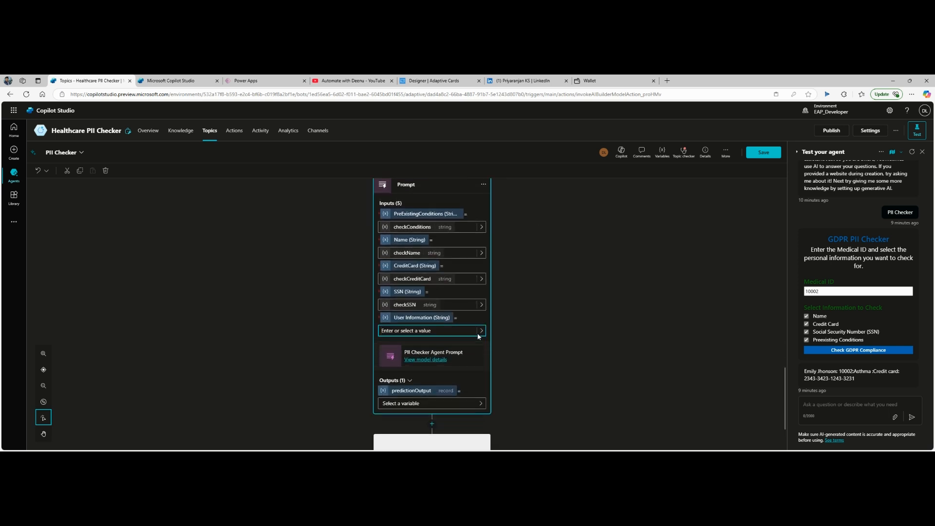
# Step: Feed VarSerializedData into the prompt's User Information input
pyautogui.click(483, 332)
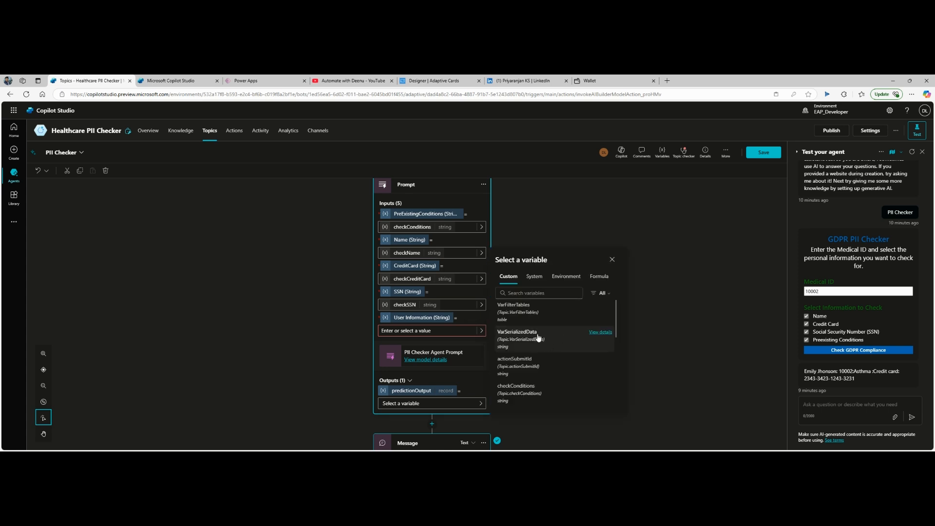
pyautogui.click(538, 337)
pyautogui.scroll(-1, 542, 299)
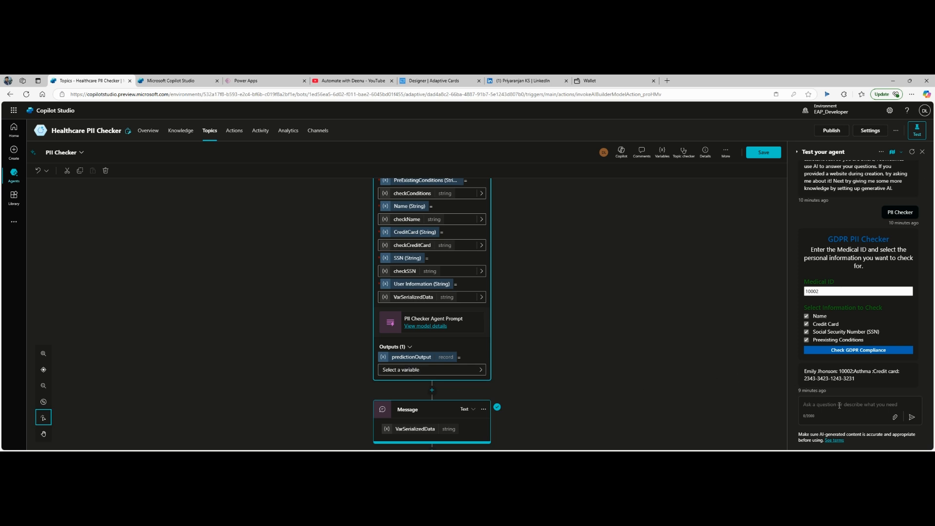
# Step: Store the prompt output in a new variable renamed VarPrediction
pyautogui.click(390, 376)
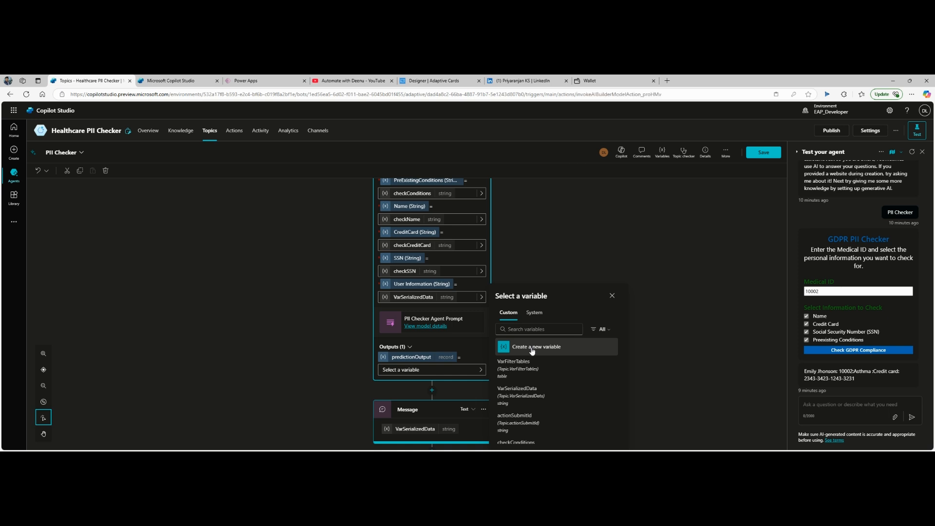
pyautogui.click(532, 349)
pyautogui.scroll(-2, 487, 336)
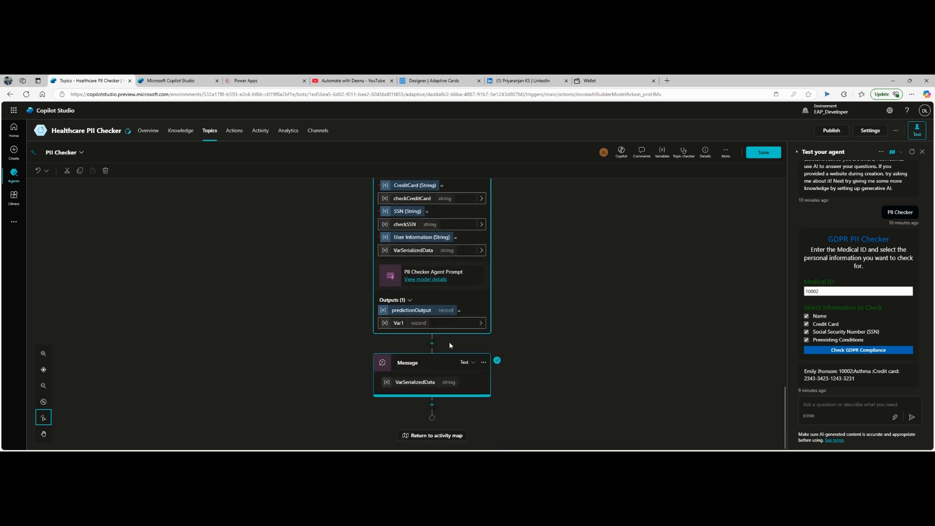
pyautogui.click(396, 326)
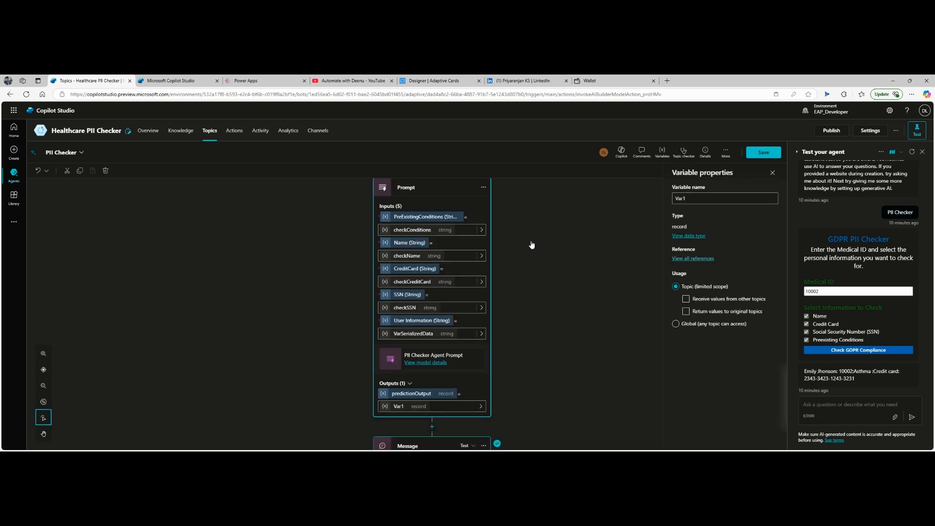
pyautogui.click(692, 199)
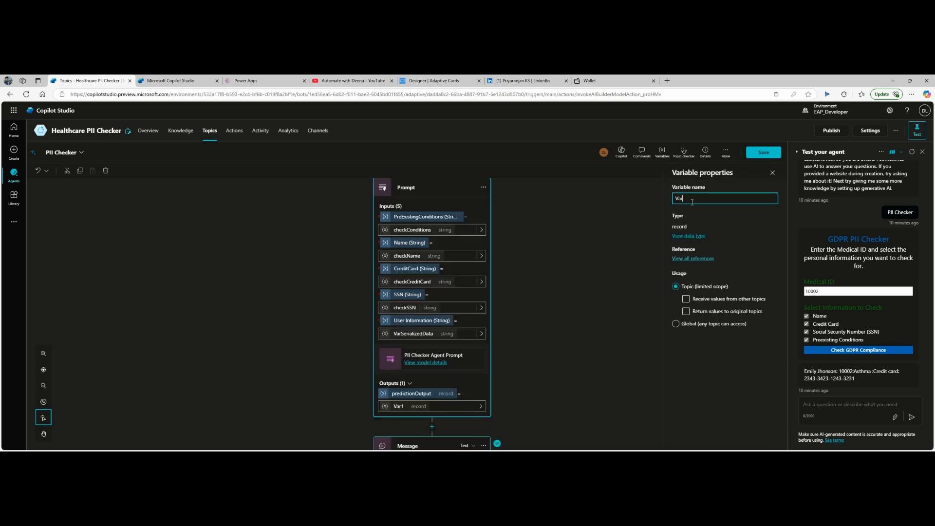
pyautogui.write('rediction')
# Step: Add a basic card to the Message node
pyautogui.click(526, 352)
pyautogui.scroll(-3, 527, 351)
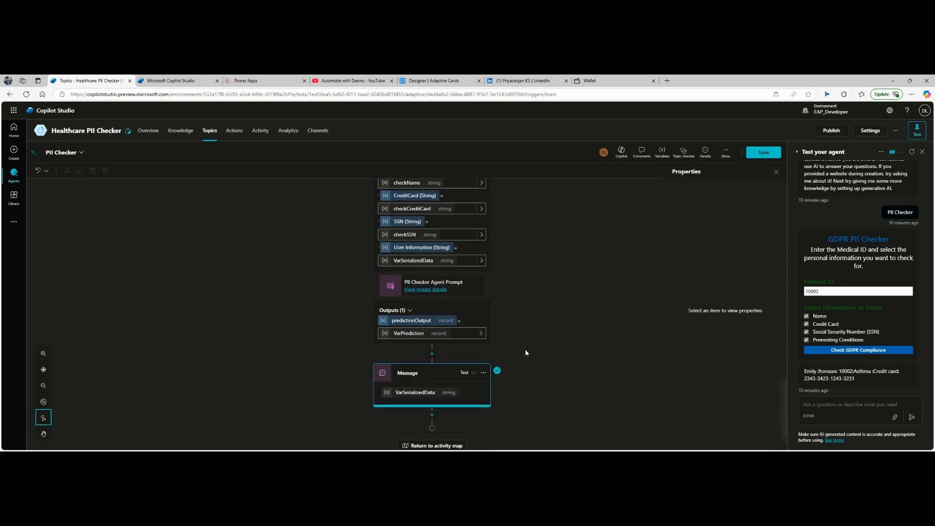
pyautogui.click(467, 397)
pyautogui.click(467, 396)
pyautogui.press('Return')
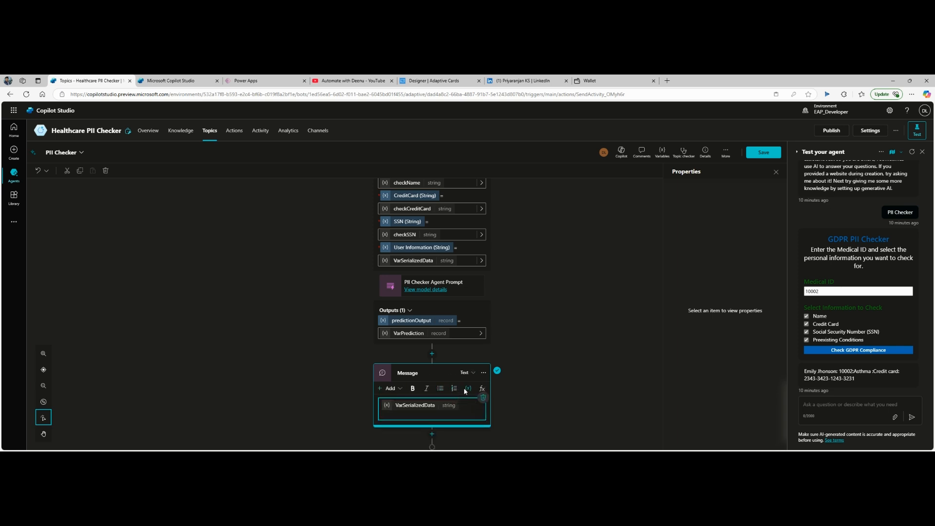
pyautogui.click(470, 392)
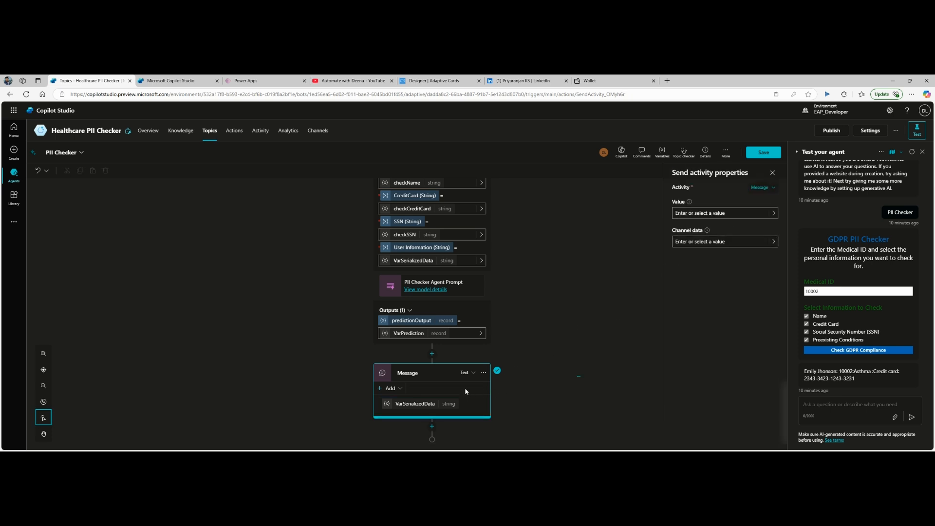
pyautogui.click(469, 375)
pyautogui.click(549, 386)
pyautogui.click(467, 394)
pyautogui.click(395, 392)
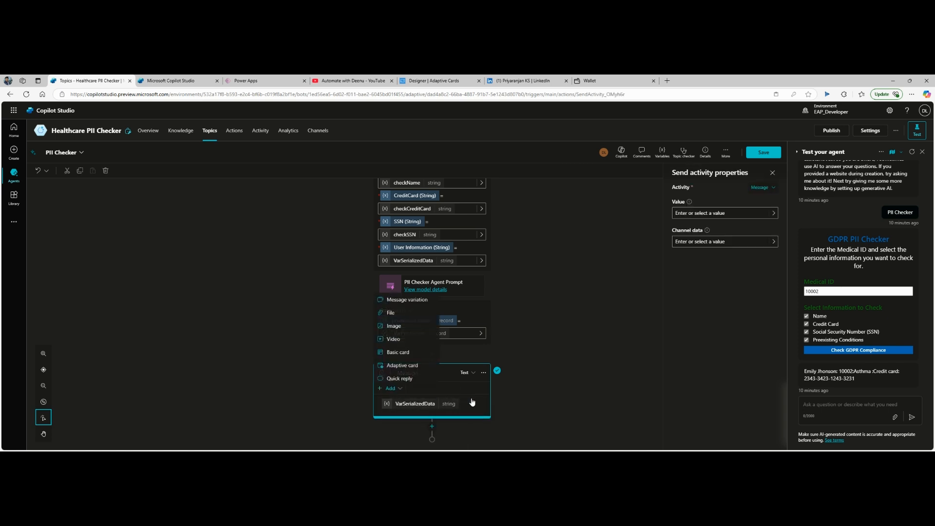
pyautogui.click(406, 351)
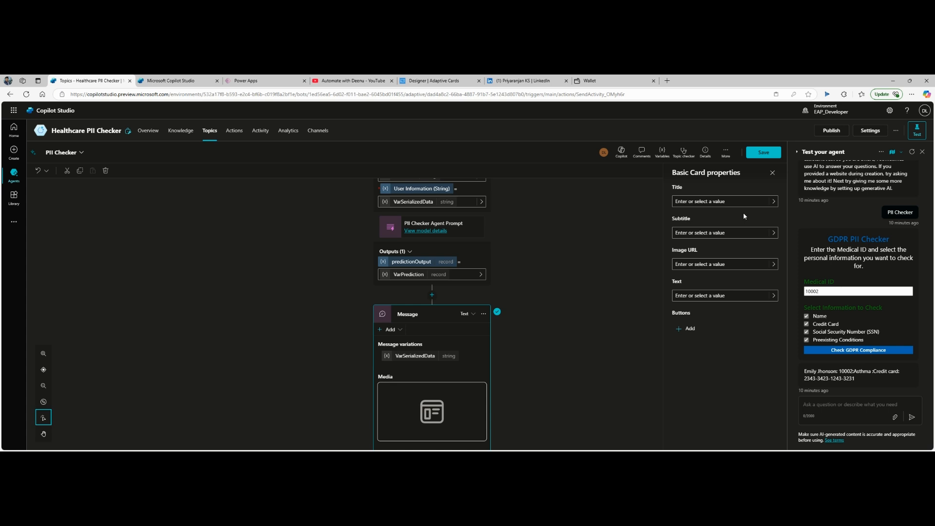
# Step: Title the card 'PII Checker Results' and set its text to VarPrediction.text
pyautogui.click(709, 202)
pyautogui.write('PII Checker Results')
pyautogui.click(694, 297)
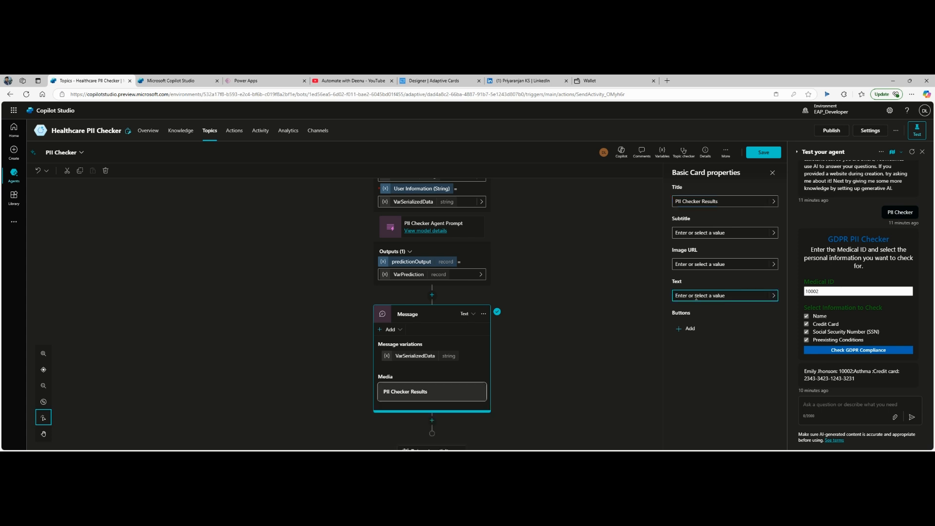
pyautogui.click(774, 296)
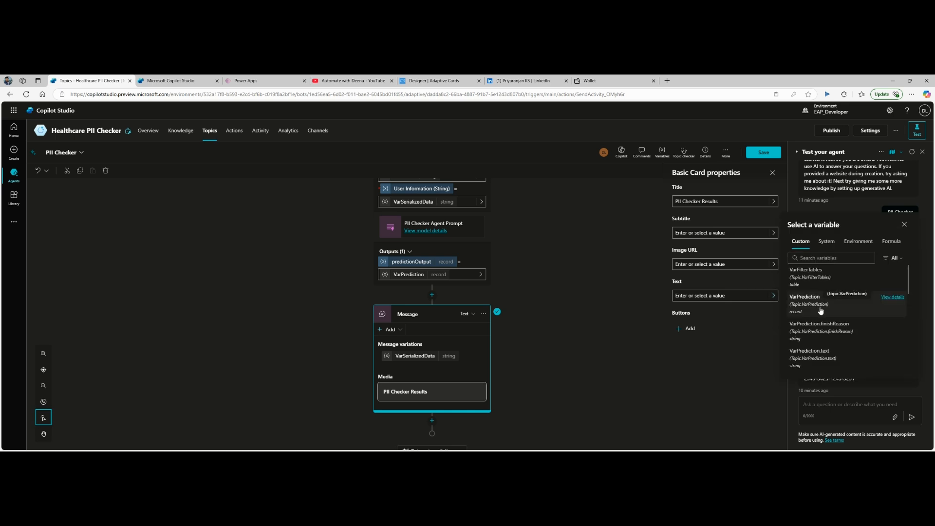
pyautogui.scroll(-1, 821, 310)
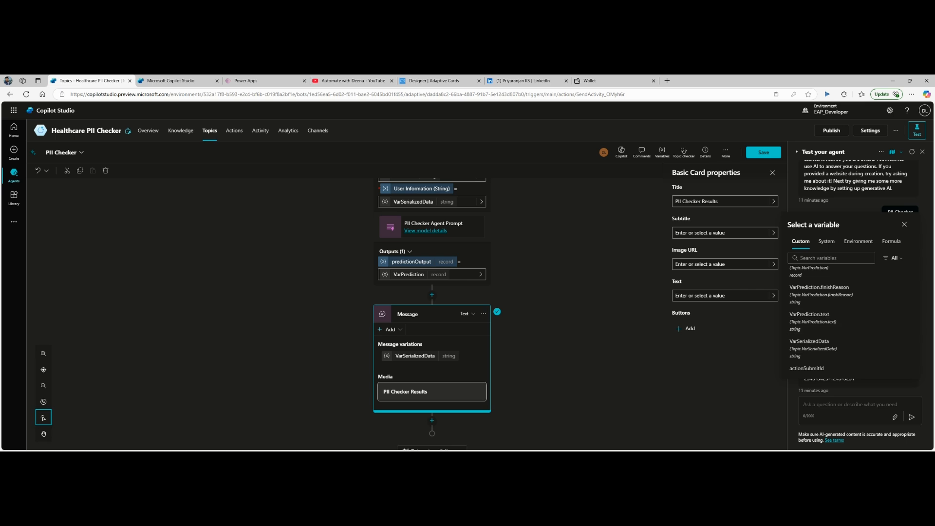
pyautogui.scroll(1, 819, 307)
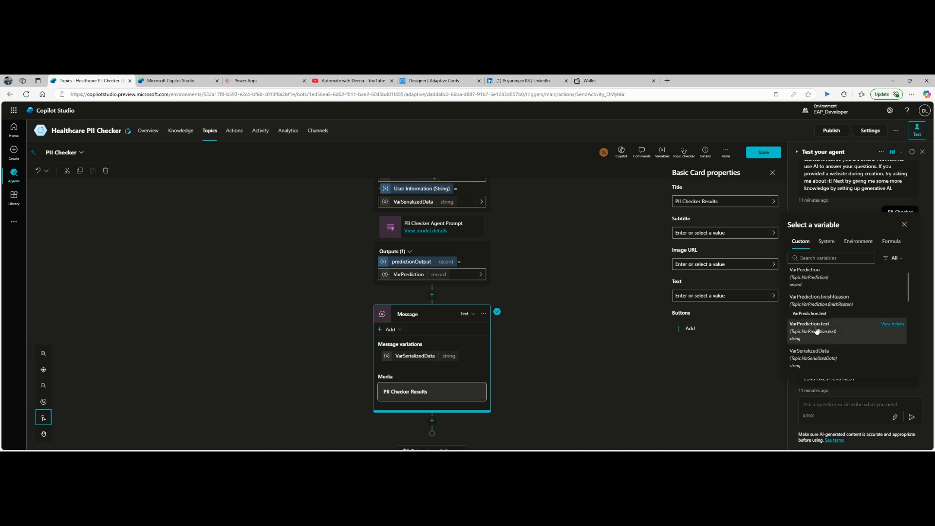
pyautogui.click(818, 330)
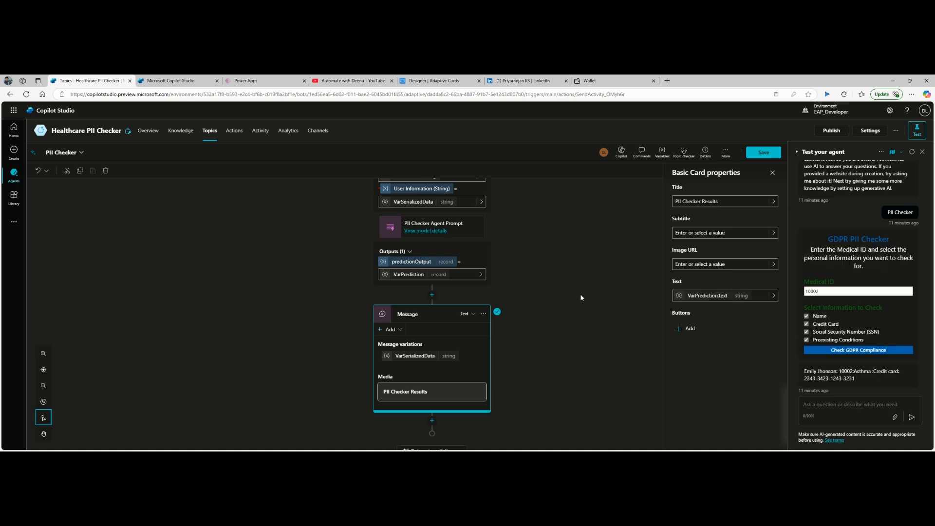
# Step: Delete the VarSerializedData message variation from the Message node
pyautogui.click(614, 294)
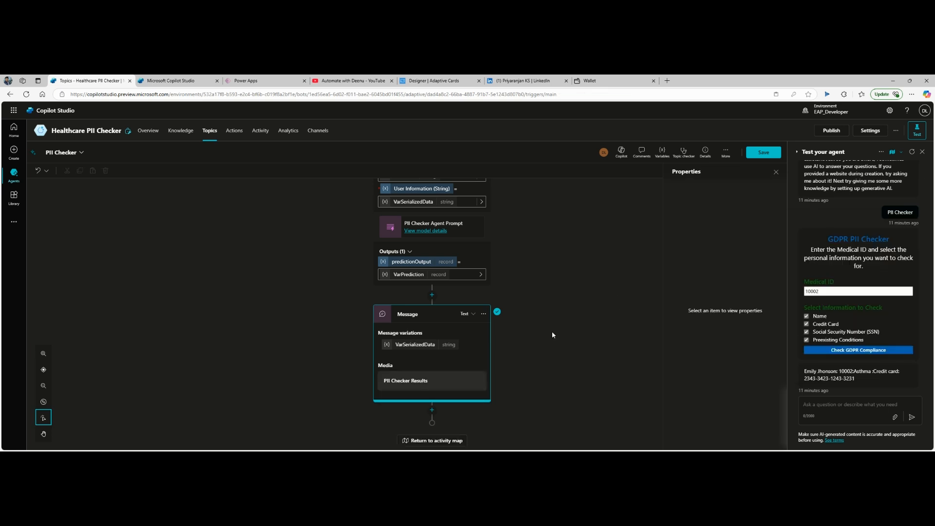
pyautogui.click(473, 349)
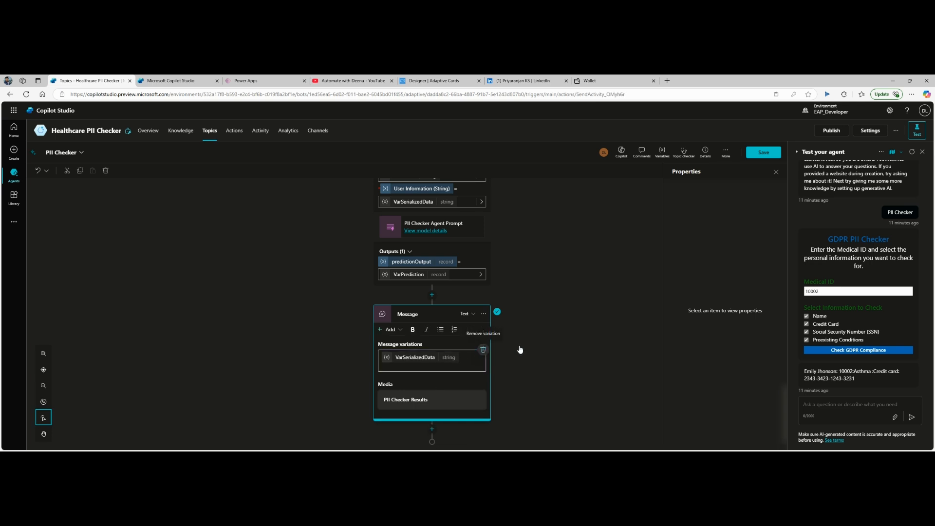
pyautogui.click(483, 350)
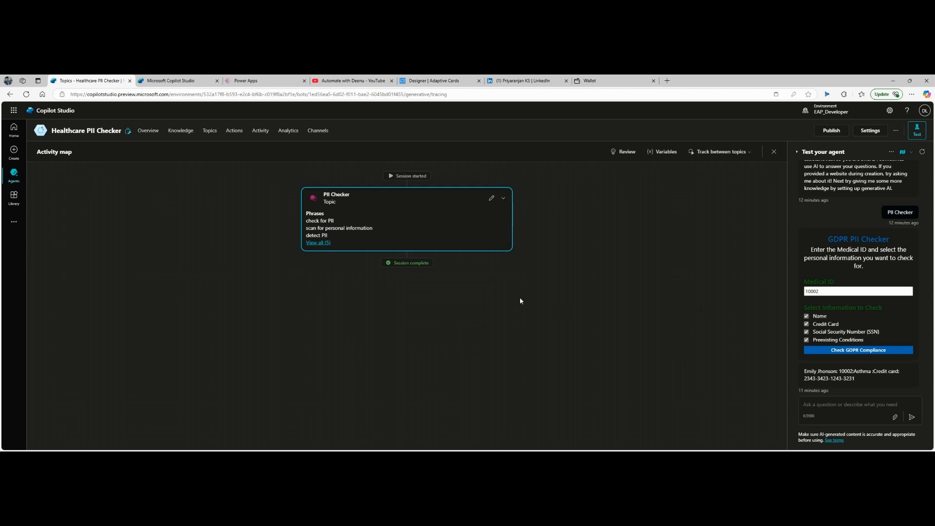
# Step: Restart the test chat and send 'PII Checker' to the agent
pyautogui.click(922, 151)
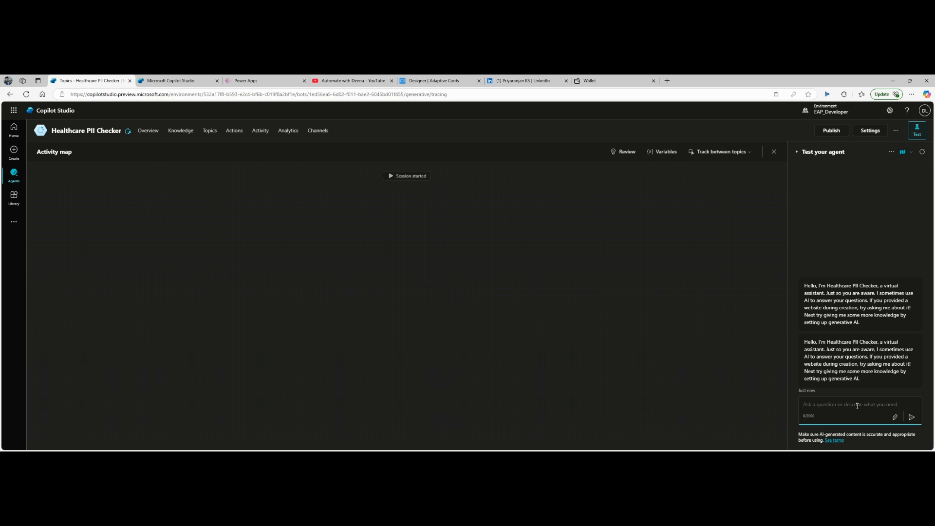
pyautogui.write('PII Checker')
pyautogui.press('Return')
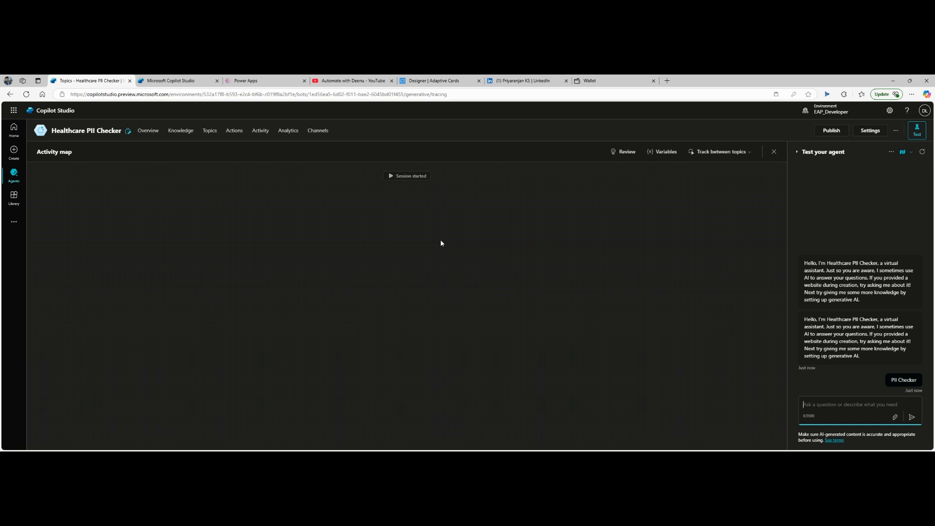
# Step: Enter a Medical ID, tick Name, Credit Card, Preexisting Conditions and SSN, and run the GDPR compliance check
pyautogui.click(829, 319)
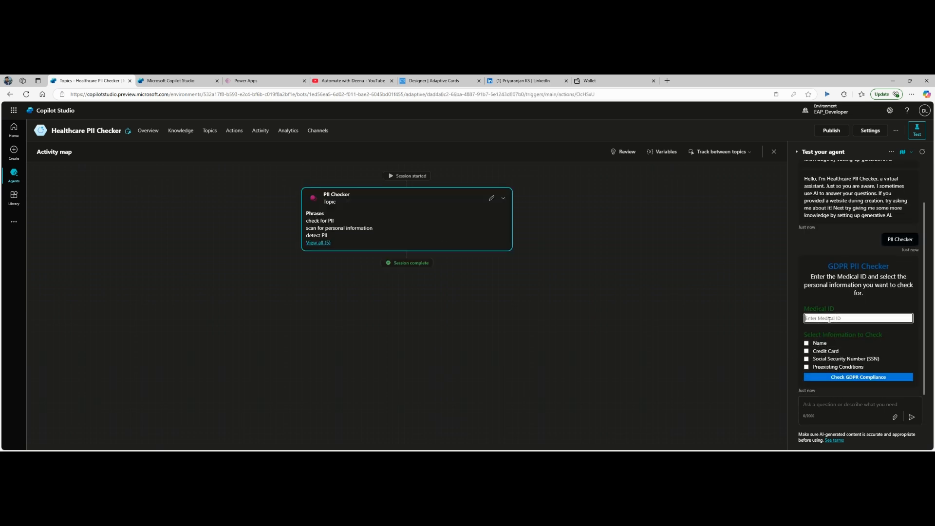
pyautogui.write('10')
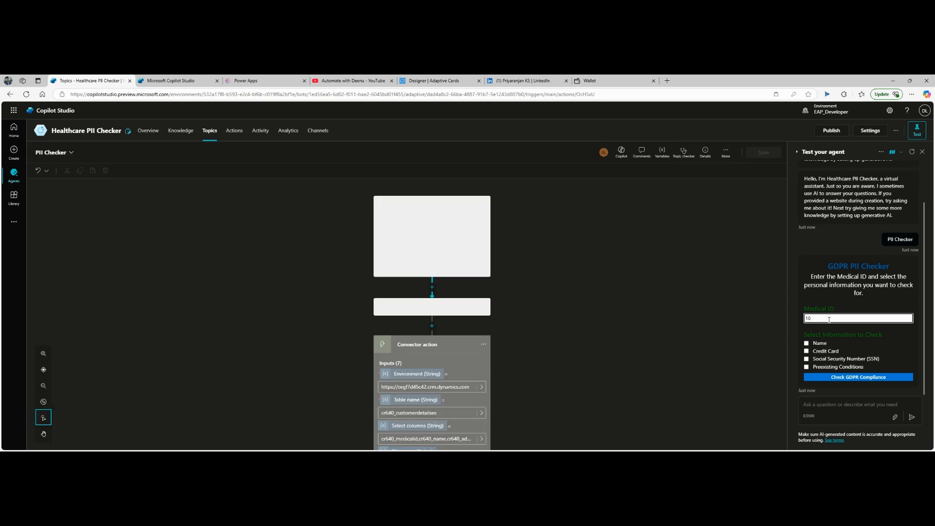
pyautogui.write('002')
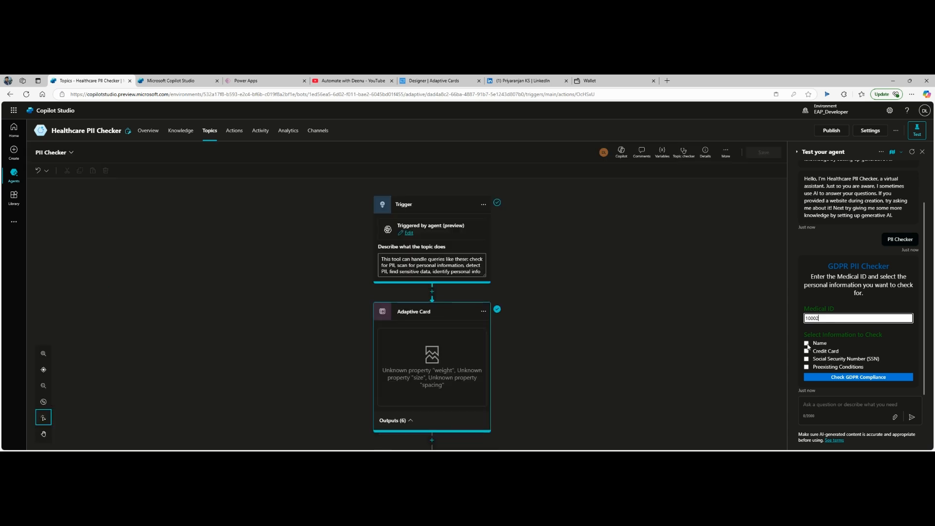
pyautogui.click(807, 343)
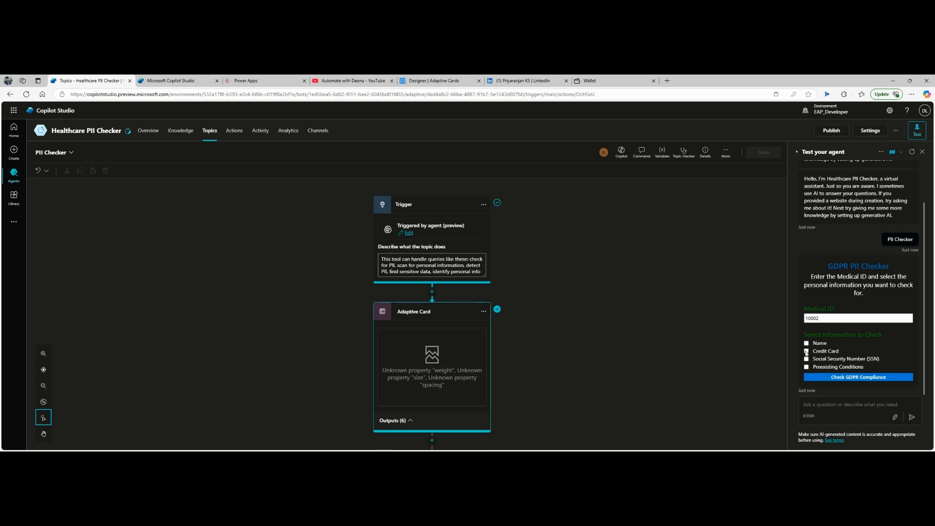
pyautogui.click(807, 352)
pyautogui.click(807, 368)
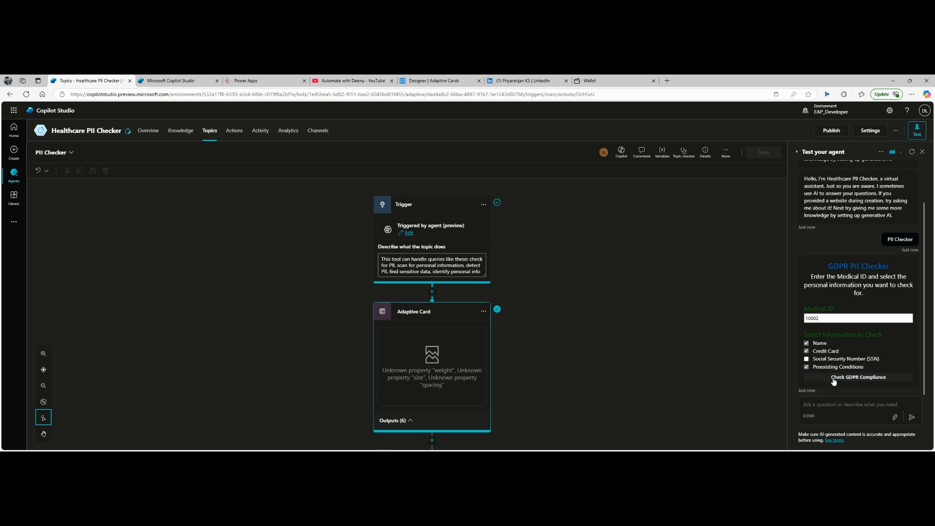
pyautogui.click(807, 359)
pyautogui.click(856, 380)
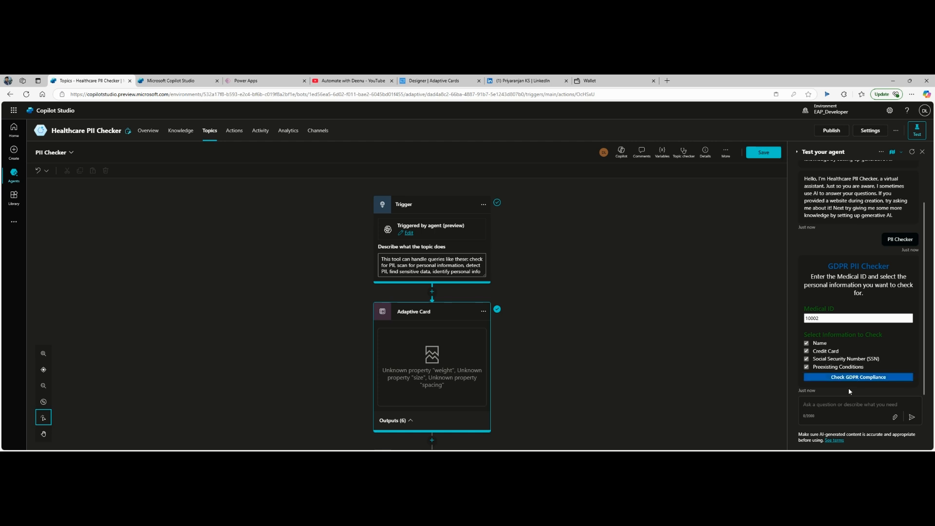
pyautogui.click(878, 380)
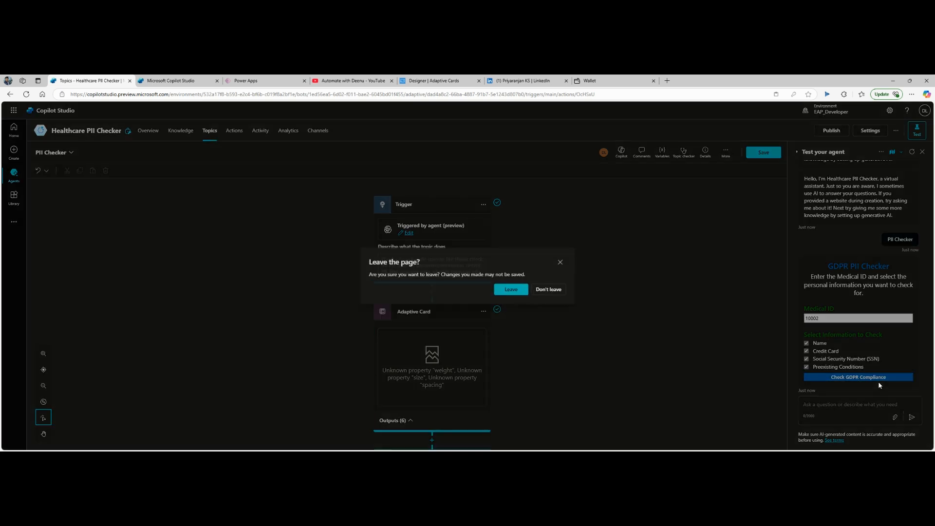
pyautogui.click(509, 290)
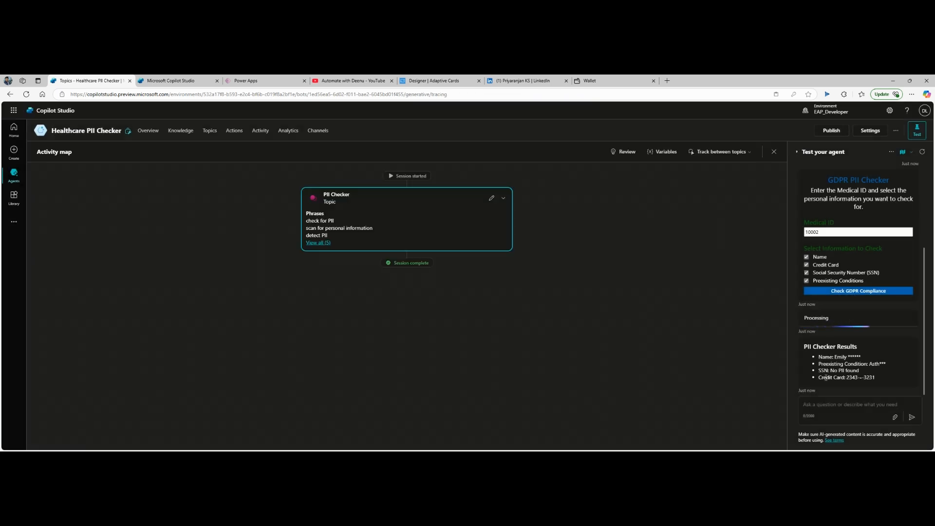